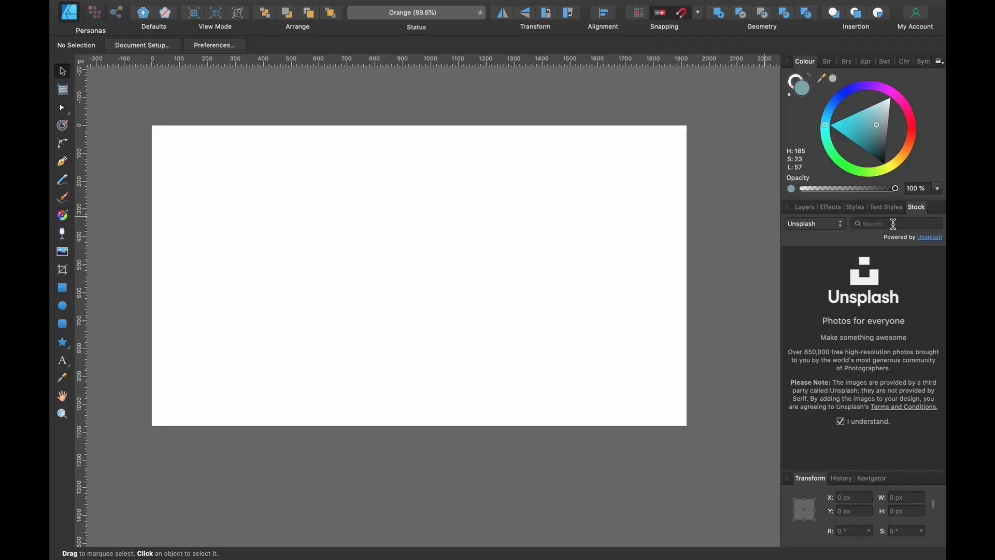
# Search the Unsplash stock library for "orange" and place the photo of two oranges with green leaves on the artboard
pyautogui.write('orange')
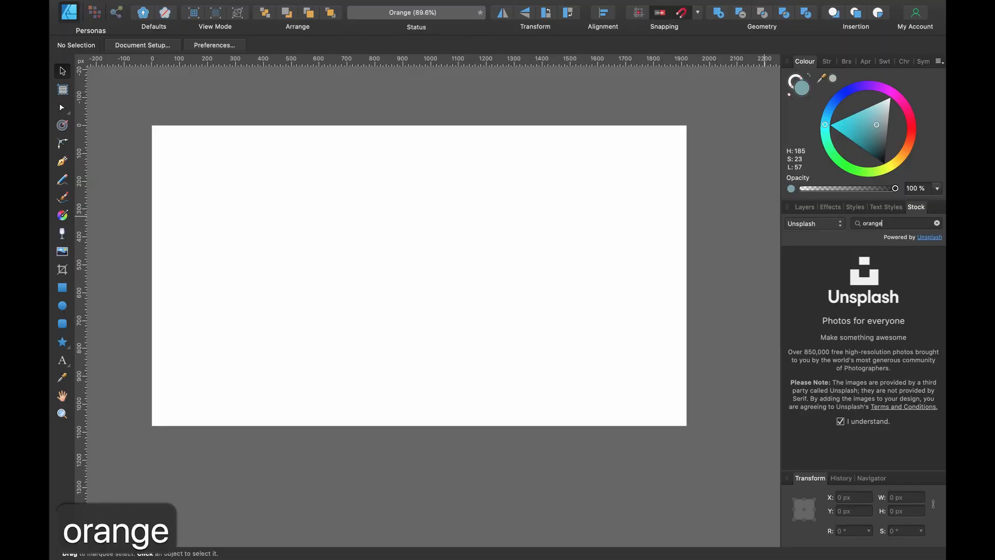
pyautogui.press('Return')
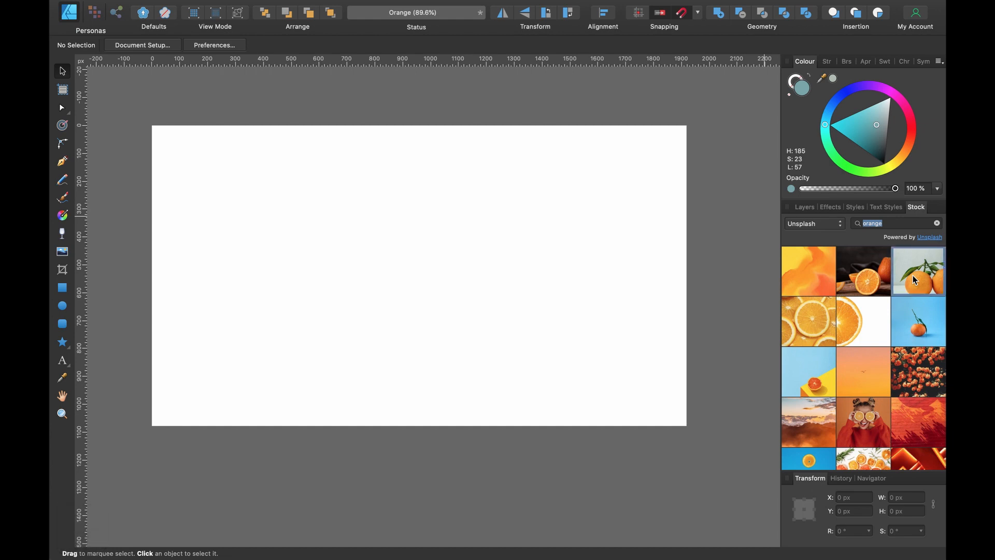
pyautogui.moveTo(913, 276); pyautogui.dragTo(394, 264)
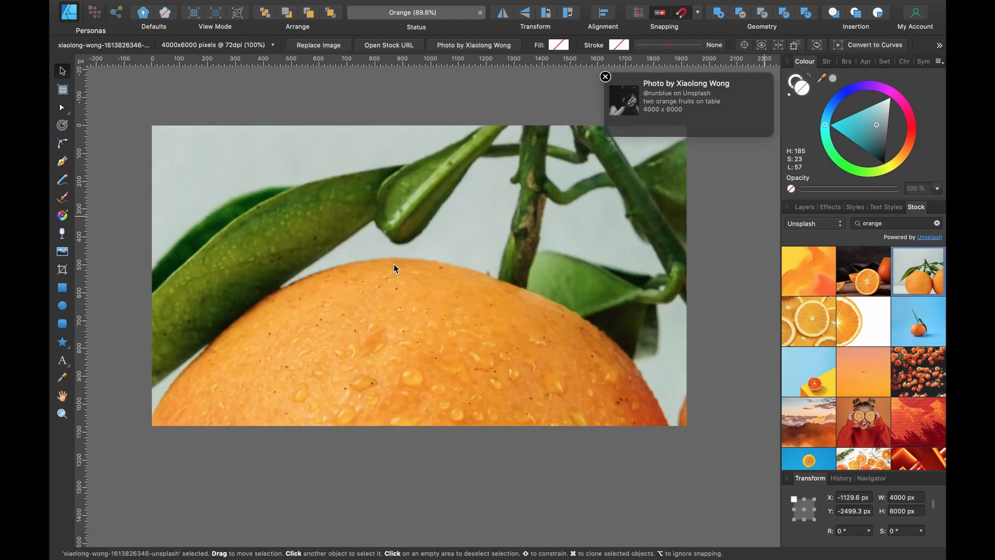
# Scale the placed orange photo down proportionally to about 545 × 818 px so it fits inside the artboard
pyautogui.scroll(-6, 394, 264)
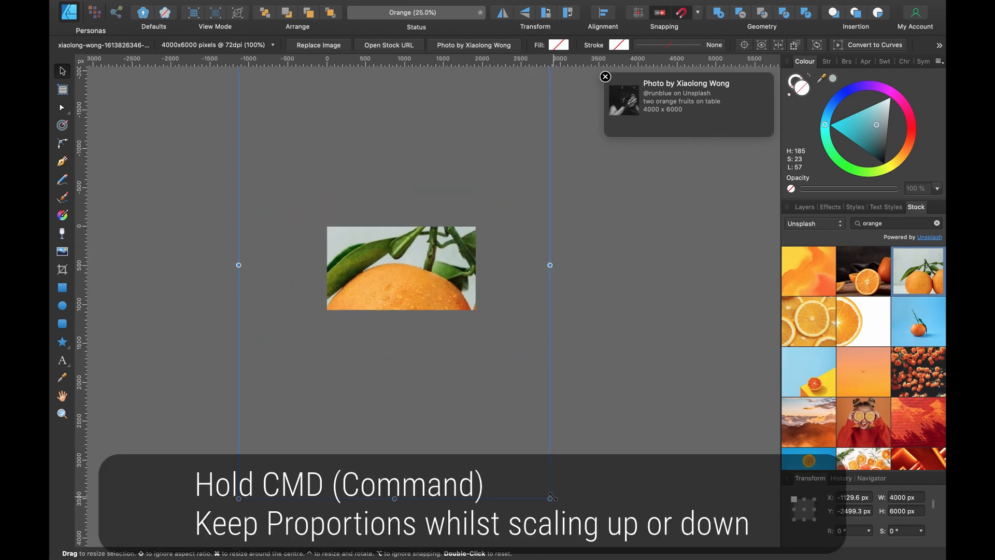
pyautogui.moveTo(551, 497); pyautogui.dragTo(393, 310)
pyautogui.scroll(6, 393, 308)
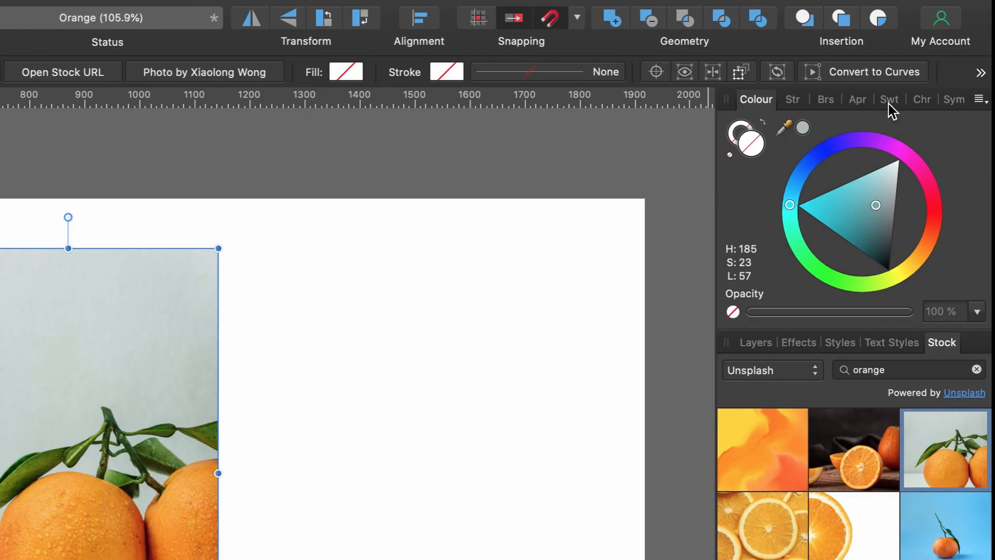
# Create a document colour palette in the swatches from the colours used in the document
pyautogui.click(889, 102)
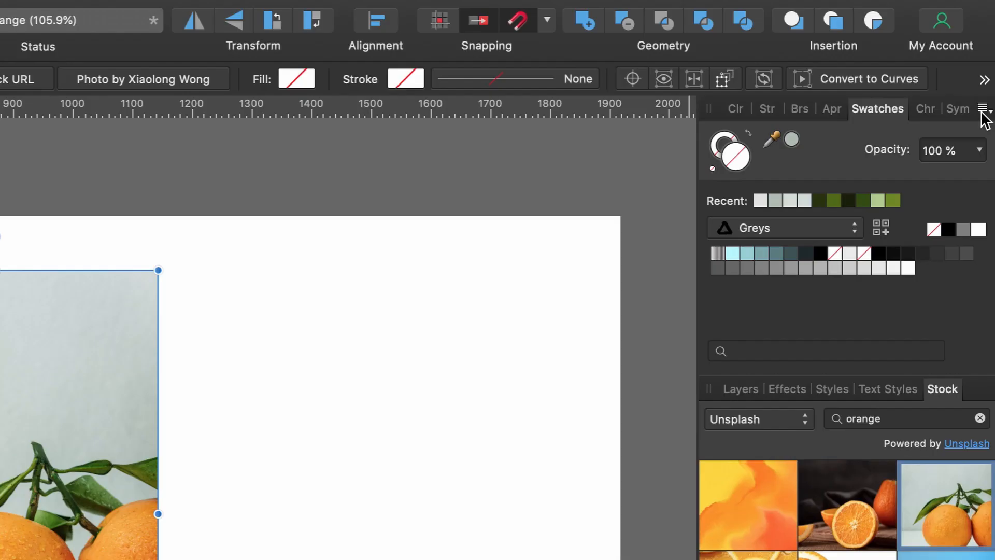
pyautogui.click(982, 109)
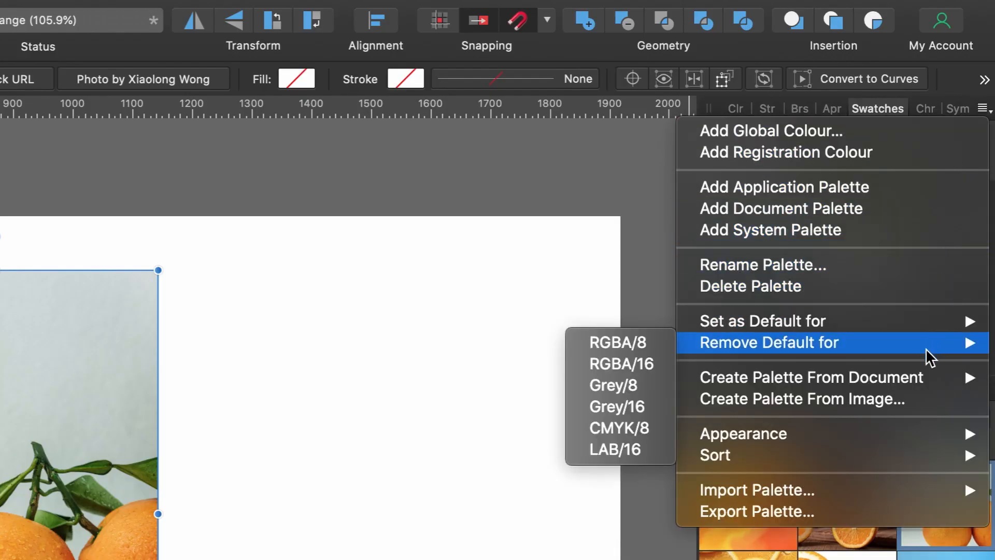
pyautogui.moveTo(923, 369)
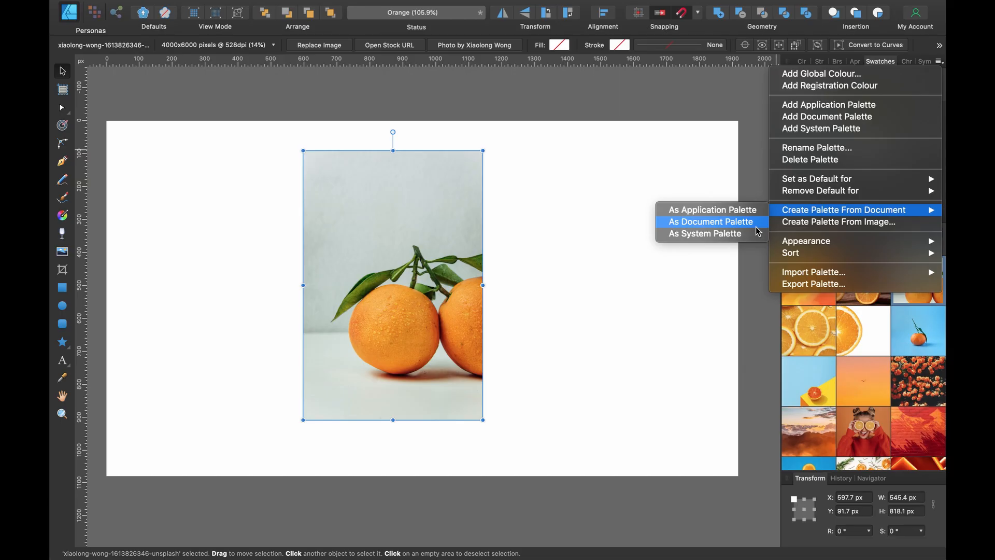
pyautogui.click(757, 228)
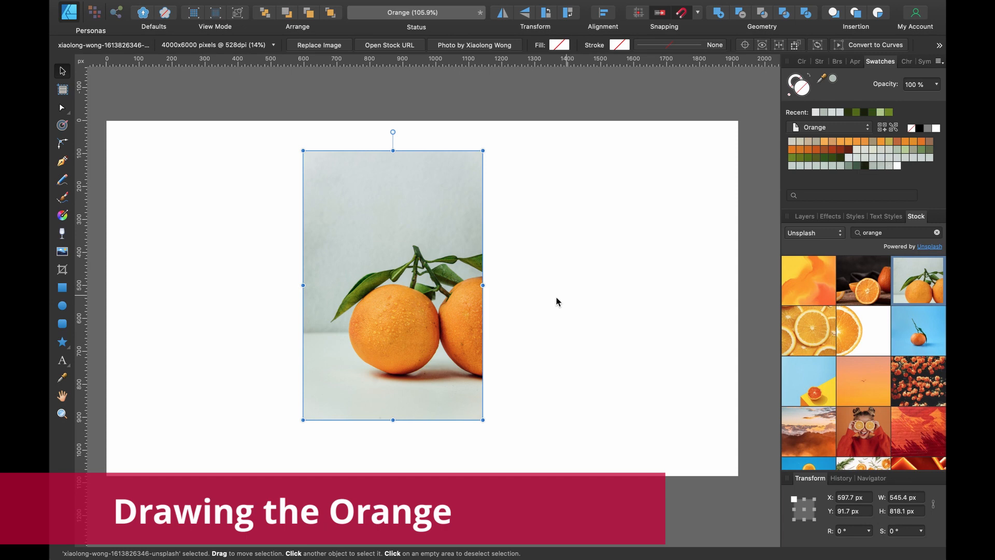
# Trace the full outline of the front orange freehand with the Pencil tool as a filled shape, continuing the first stroke around the fruit
pyautogui.scroll(5, 402, 353)
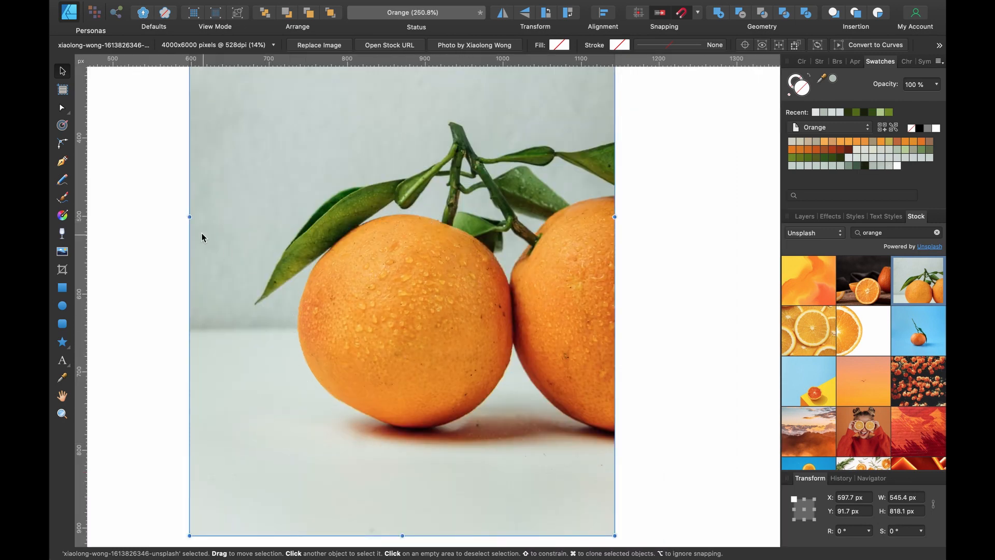
pyautogui.click(62, 181)
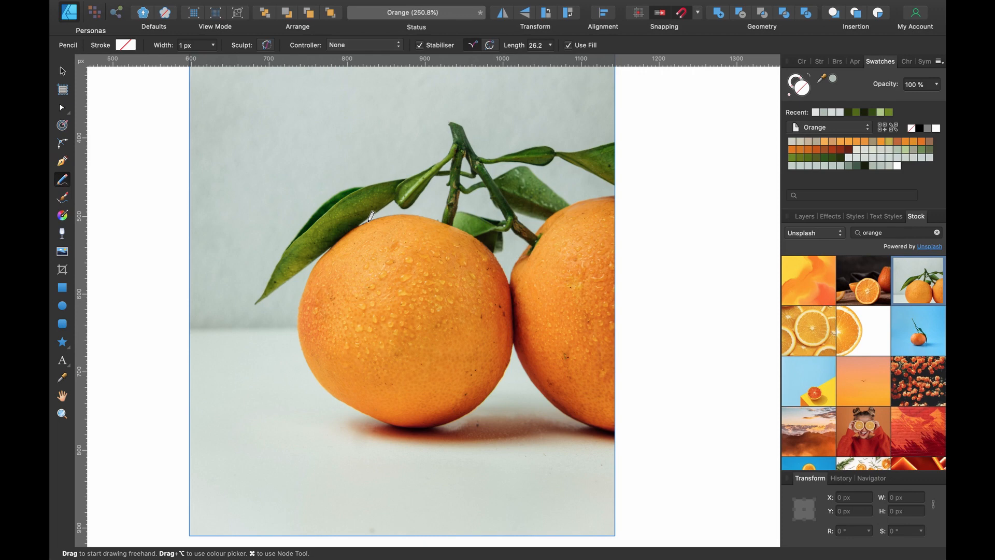
pyautogui.scroll(2, 432, 218)
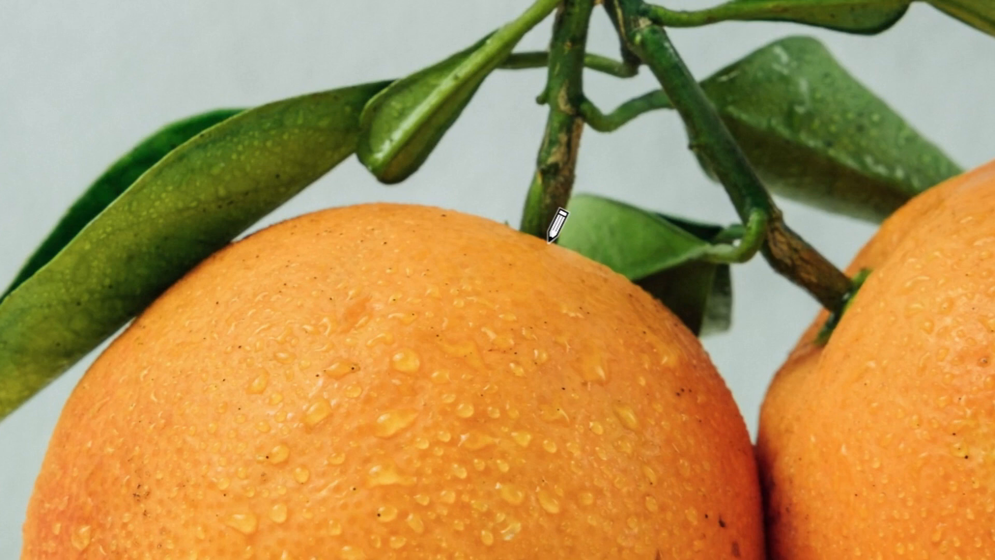
pyautogui.moveTo(549, 242)
pyautogui.mouseDown()
pyautogui.moveTo(462, 215)
pyautogui.moveTo(328, 206)
pyautogui.moveTo(240, 236)
pyautogui.moveTo(136, 330)
pyautogui.mouseUp()
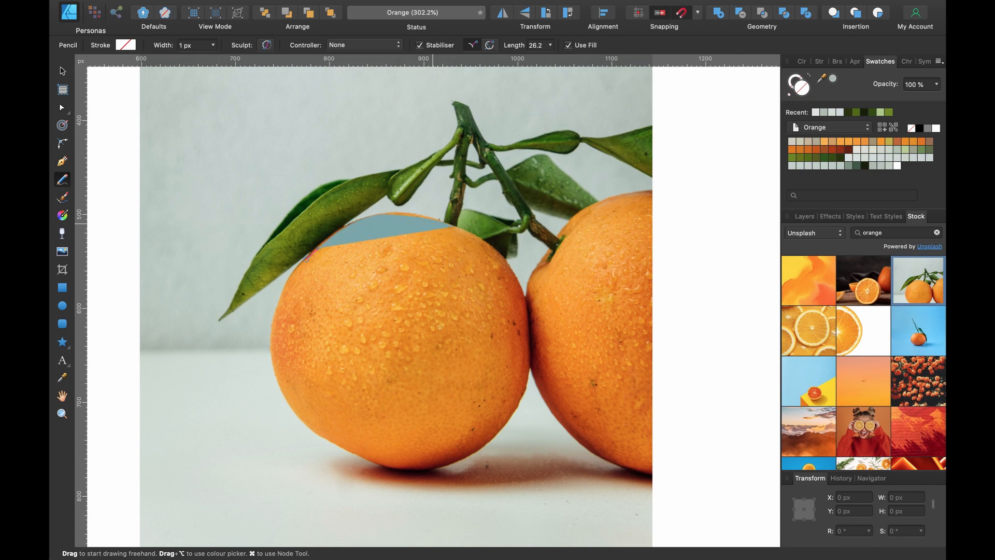
pyautogui.moveTo(309, 254)
pyautogui.mouseDown()
pyautogui.moveTo(274, 306)
pyautogui.moveTo(269, 354)
pyautogui.moveTo(279, 385)
pyautogui.moveTo(331, 445)
pyautogui.moveTo(424, 469)
pyautogui.moveTo(480, 450)
pyautogui.moveTo(522, 399)
pyautogui.moveTo(532, 339)
pyautogui.moveTo(491, 249)
pyautogui.mouseUp()
# Select the two open end nodes at the upper edge of the orange outline and join them into a closed curve
pyautogui.scroll(5, 481, 230)
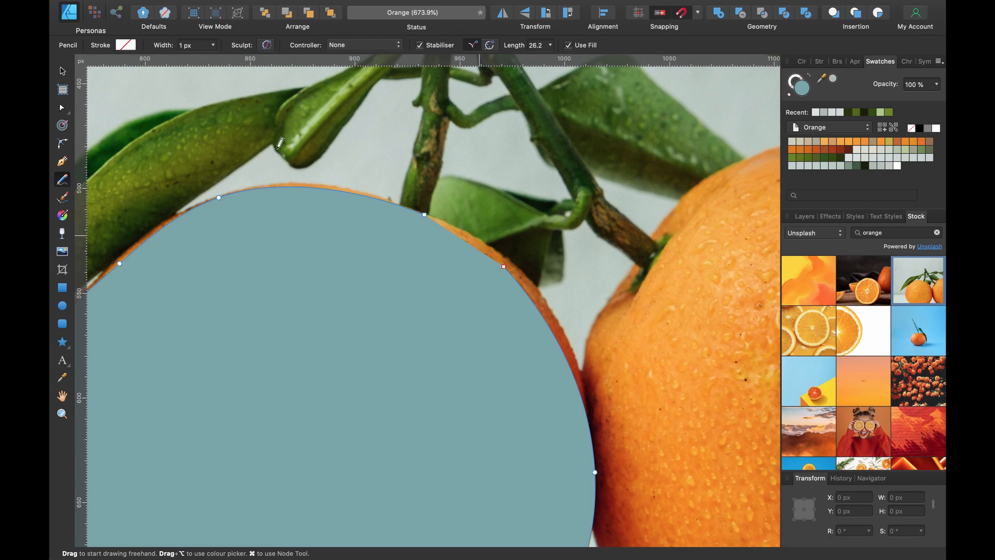
pyautogui.press('a')
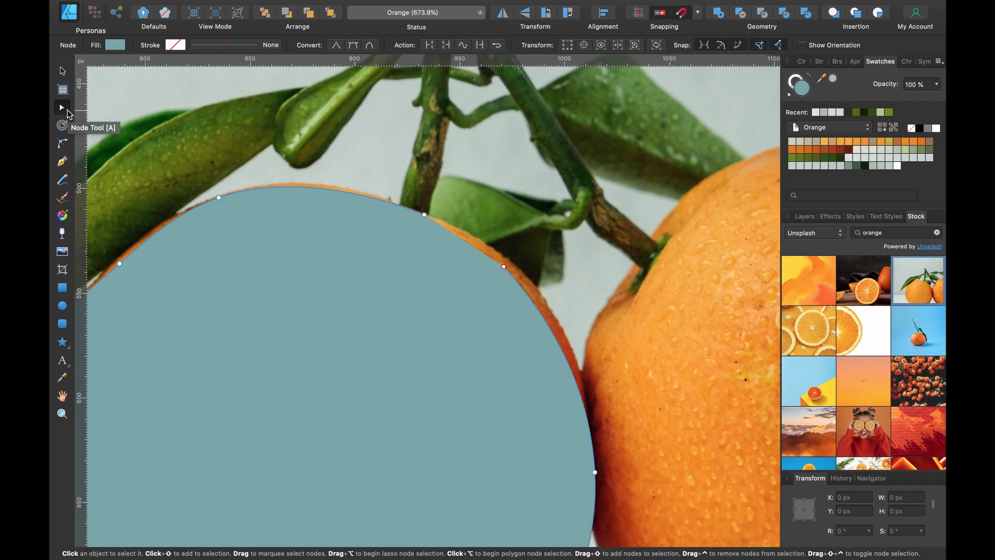
pyautogui.click(218, 197)
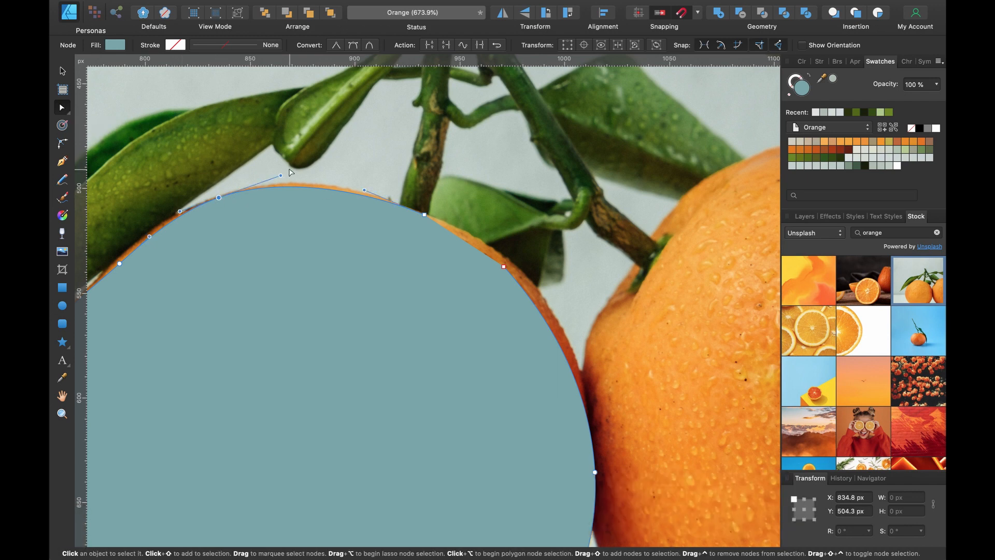
pyautogui.scroll(3, 451, 233)
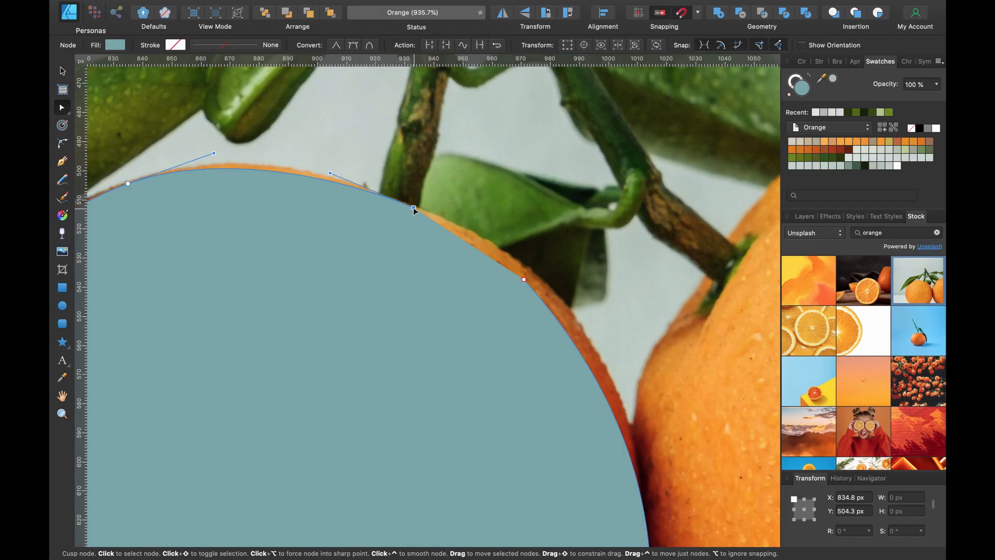
pyautogui.click(413, 208)
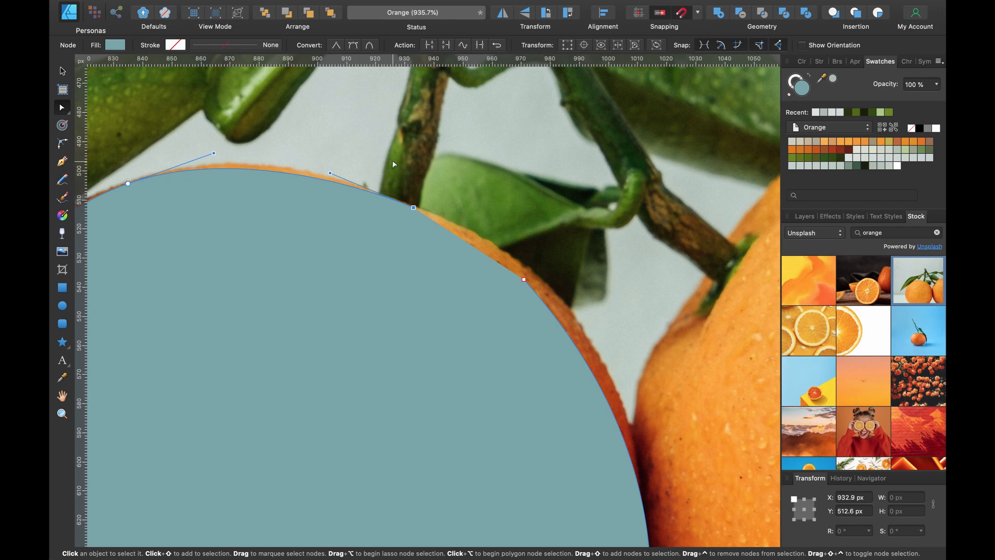
pyautogui.moveTo(392, 162); pyautogui.dragTo(538, 333)
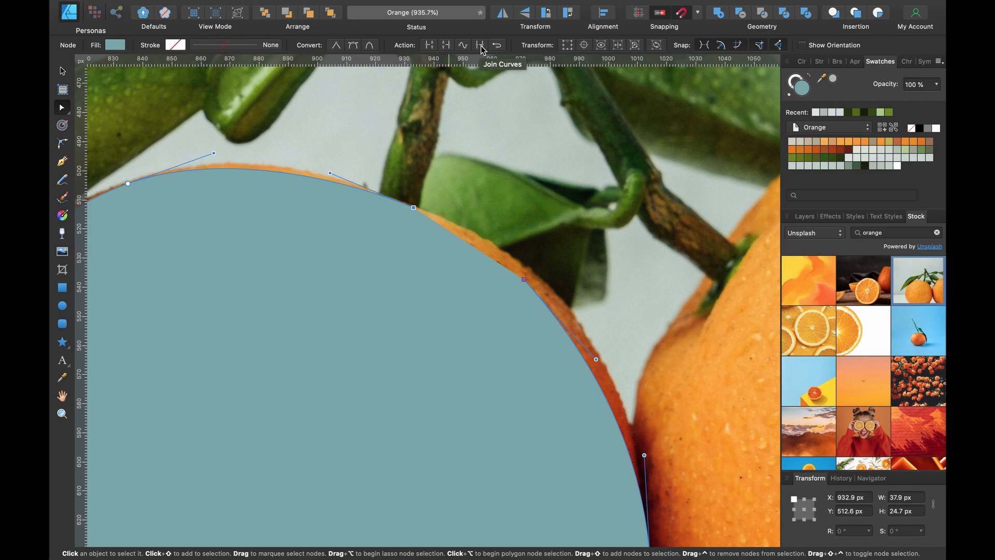
pyautogui.click(481, 46)
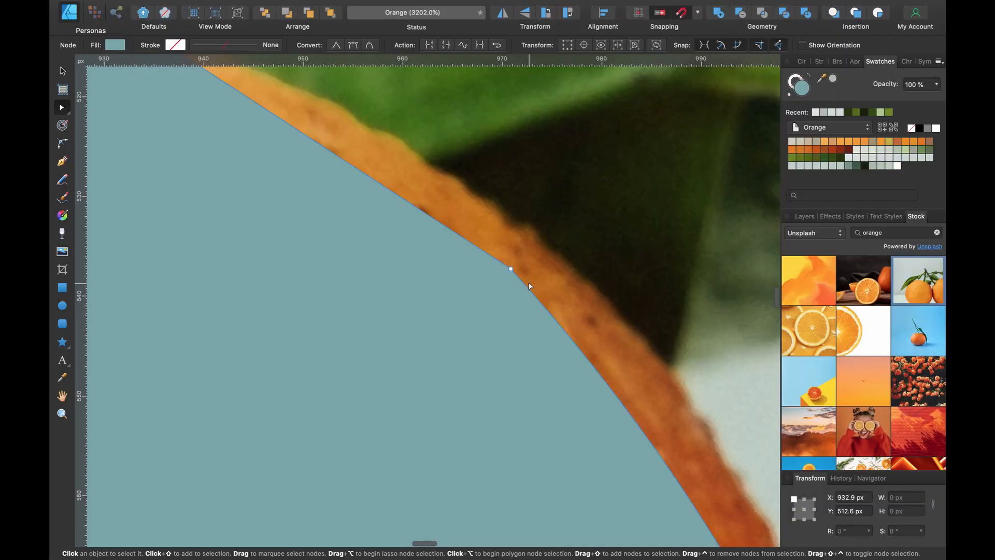
# Smooth the sharp corner node below the leaf, adjust its handle, and move the node to about X 974, Y 535.9 px on the orange's edge
pyautogui.scroll(5, 524, 250)
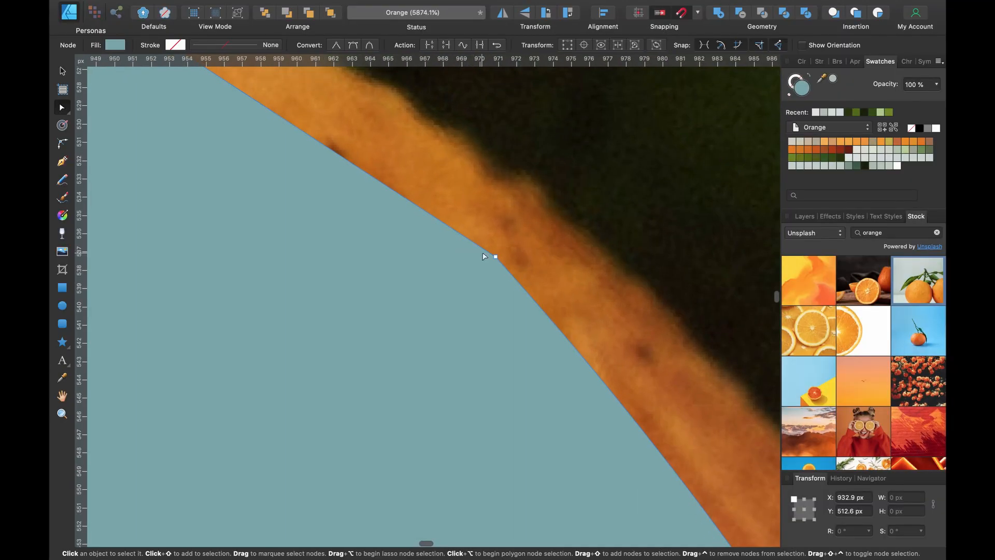
pyautogui.scroll(-5, 496, 258)
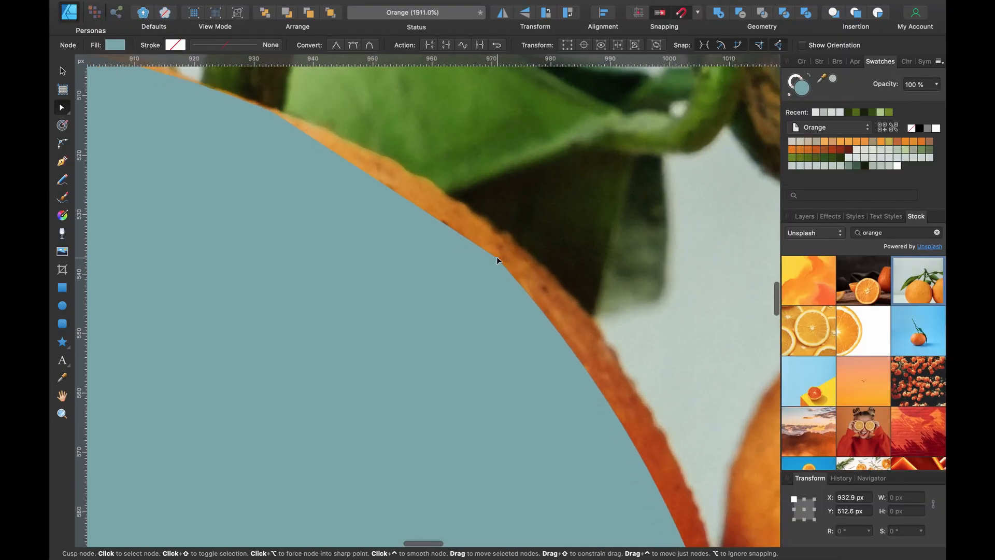
pyautogui.scroll(1, 496, 257)
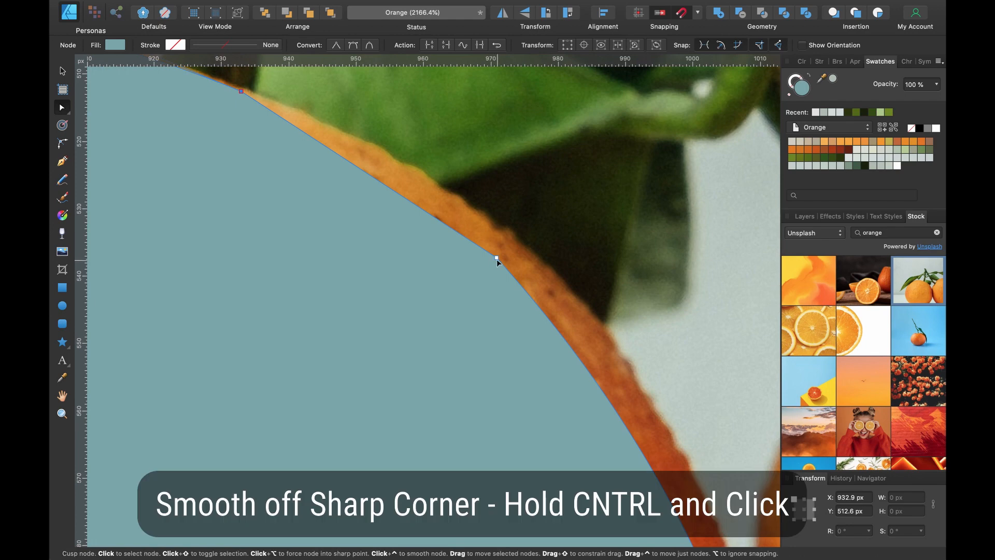
pyautogui.keyDown('ctrl'); pyautogui.click(496, 257); pyautogui.keyUp('ctrl')
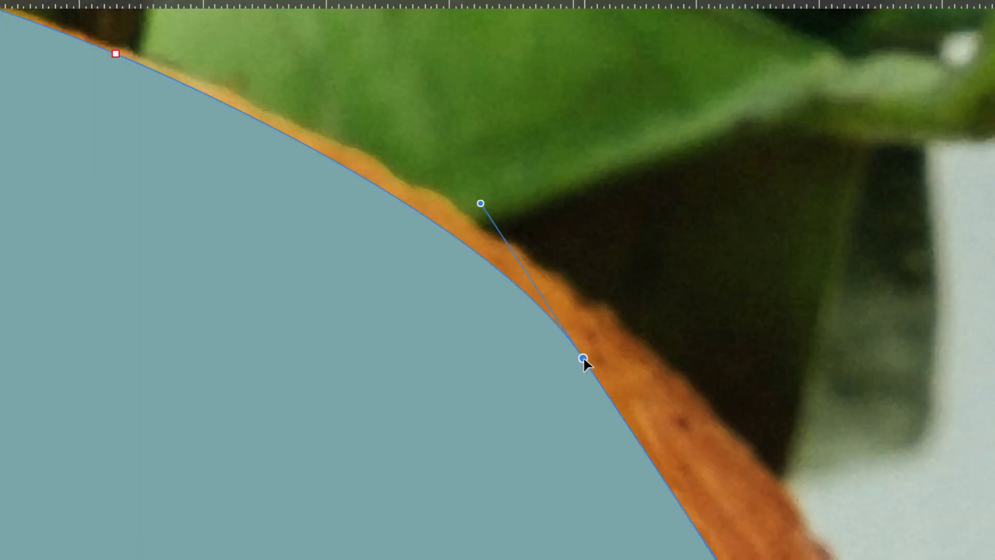
pyautogui.scroll(-3, 600, 356)
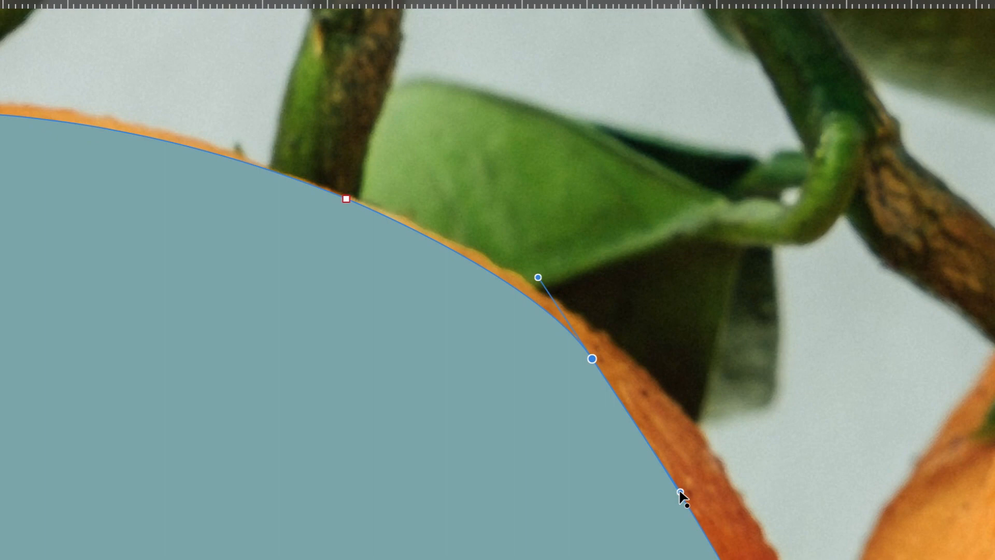
pyautogui.moveTo(680, 495); pyautogui.dragTo(745, 486)
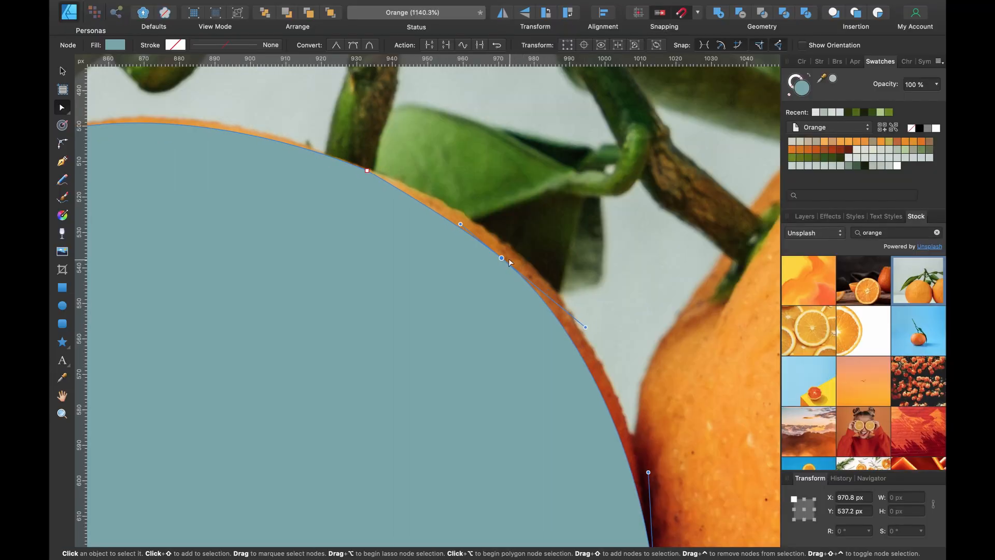
pyautogui.moveTo(501, 258); pyautogui.dragTo(512, 252)
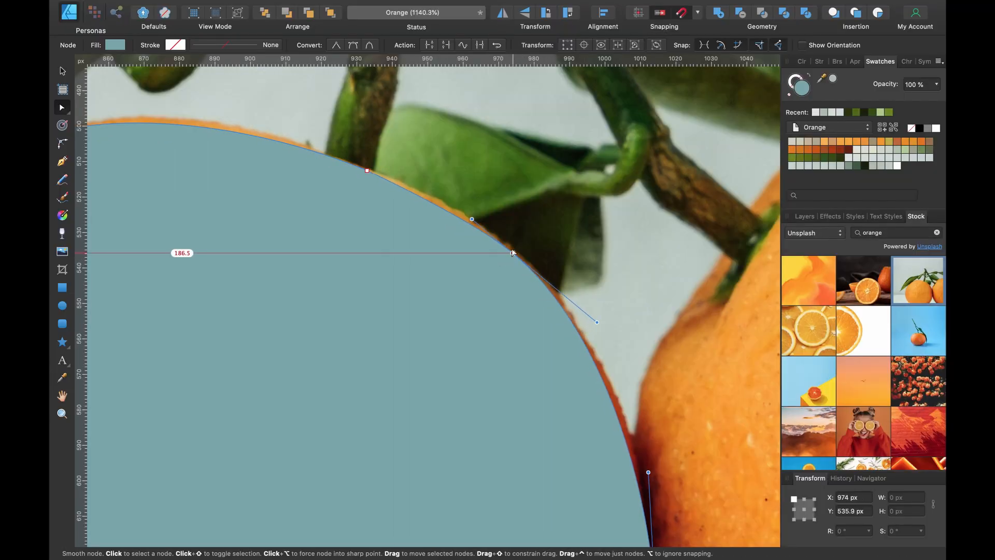
# Smooth the outline's node at the base of the stem and adjust its handle so the curve follows the orange's upper edge
pyautogui.hscroll(-5, 512, 248)
pyautogui.scroll(3, 511, 248)
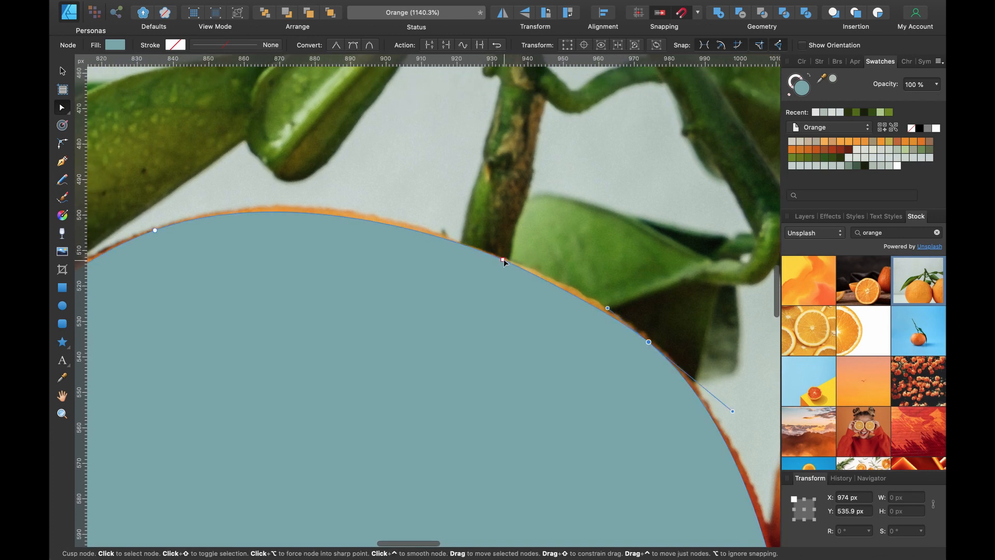
pyautogui.scroll(3, 503, 259)
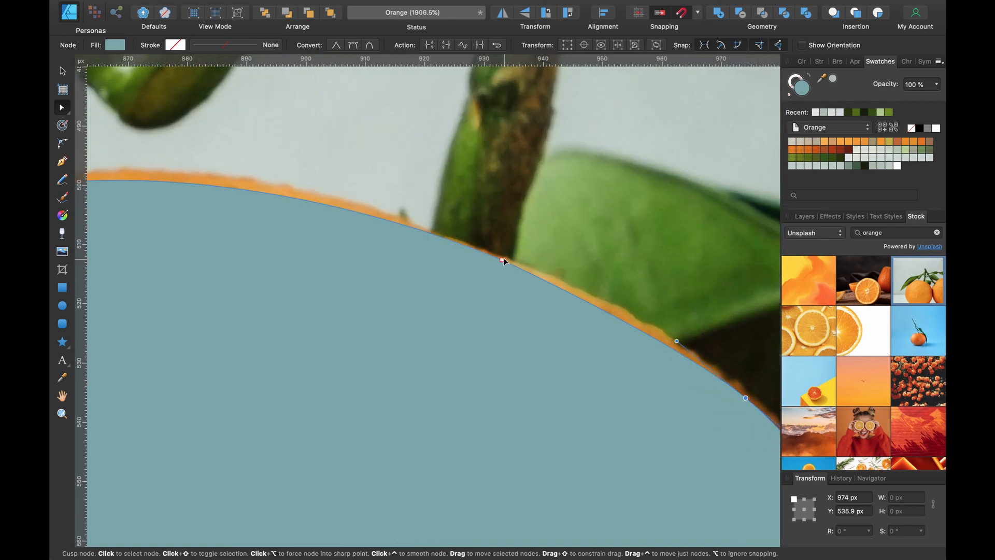
pyautogui.keyDown('ctrl'); pyautogui.click(502, 259); pyautogui.keyUp('ctrl')
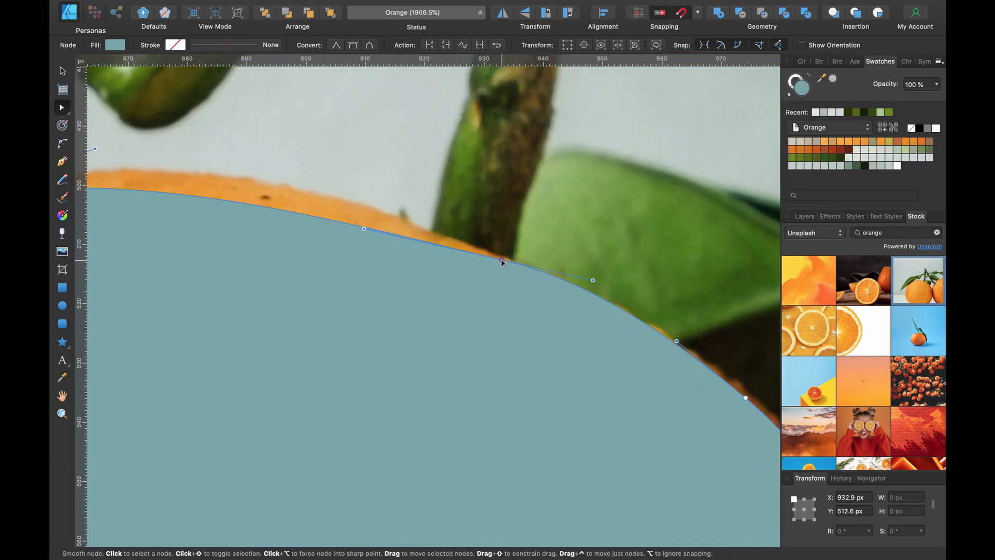
pyautogui.scroll(-4, 502, 261)
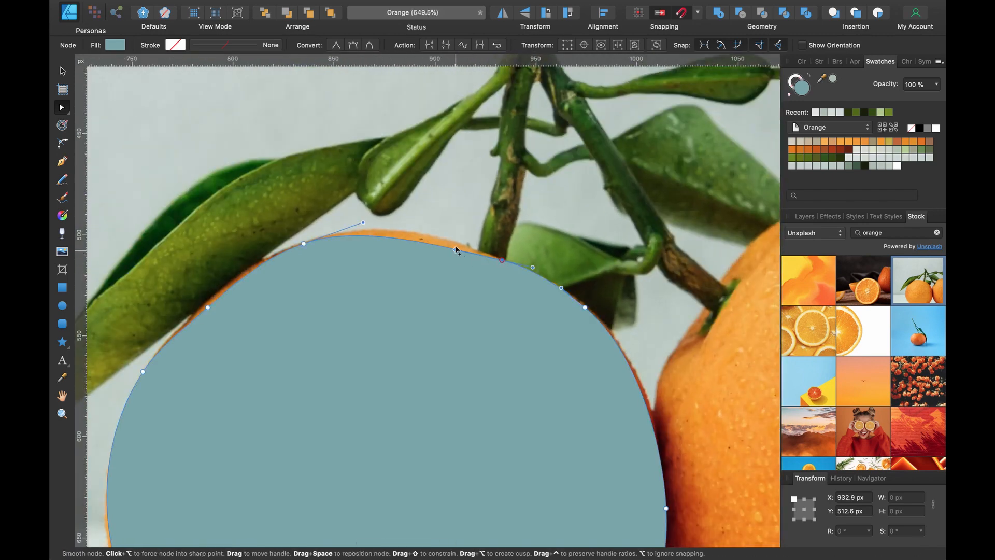
pyautogui.moveTo(456, 249); pyautogui.dragTo(449, 236)
# Apply Smooth Curve repeatedly to the whole orange outline to even out its nodes
pyautogui.scroll(-3, 469, 339)
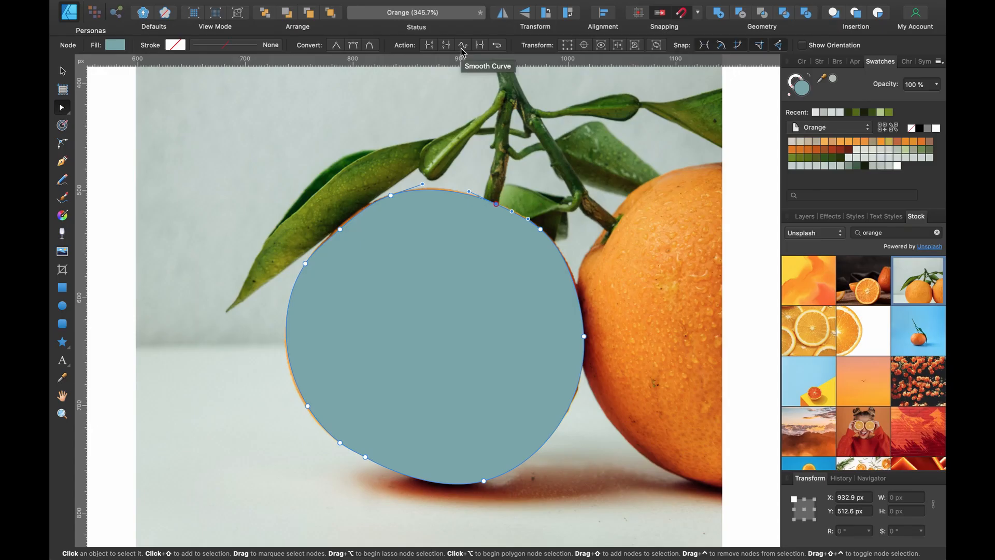
pyautogui.click(461, 47)
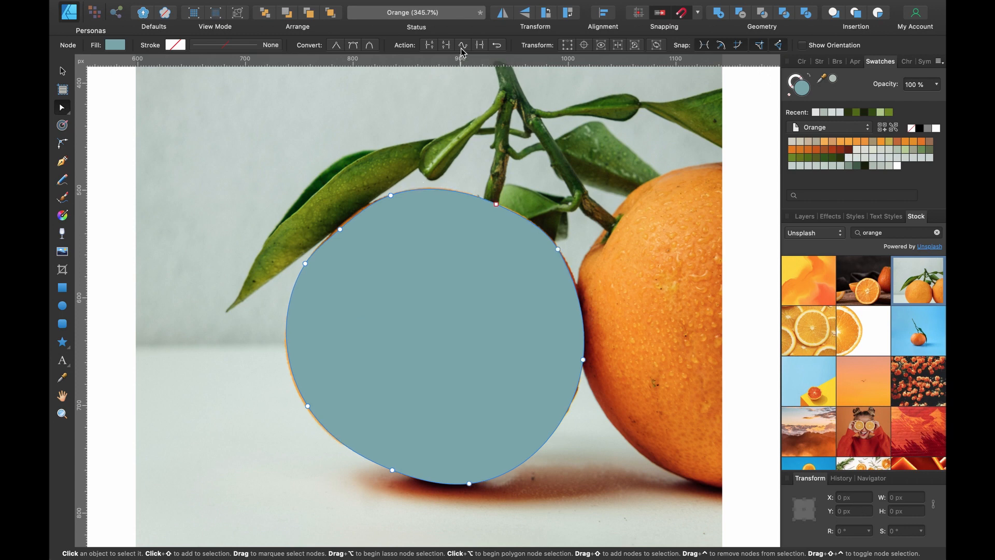
pyautogui.click(462, 48)
pyautogui.click(462, 48)
# Smooth the cusp node where the stem meets the orange again and pull its handle outward to refit the curve to the upper edge
pyautogui.scroll(10, 501, 206)
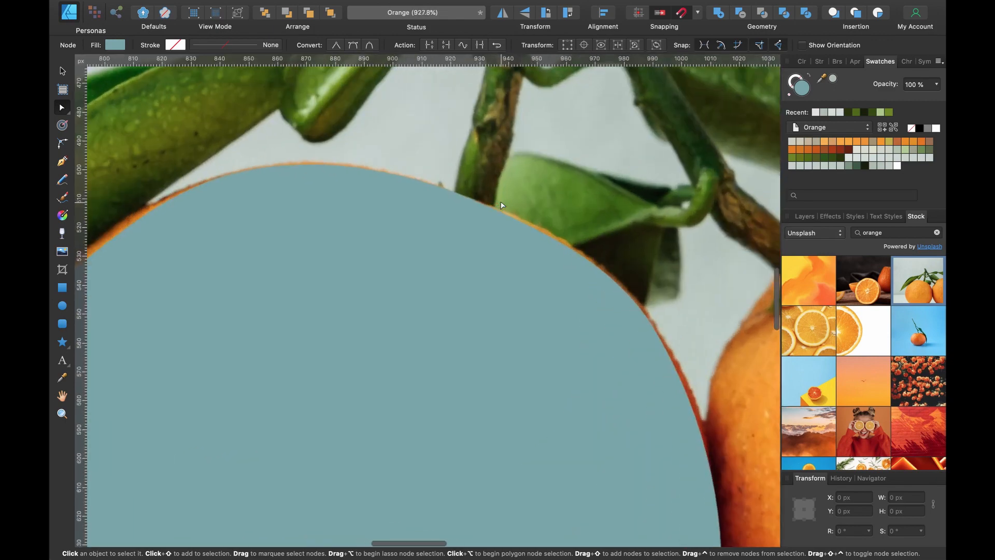
pyautogui.click(477, 208)
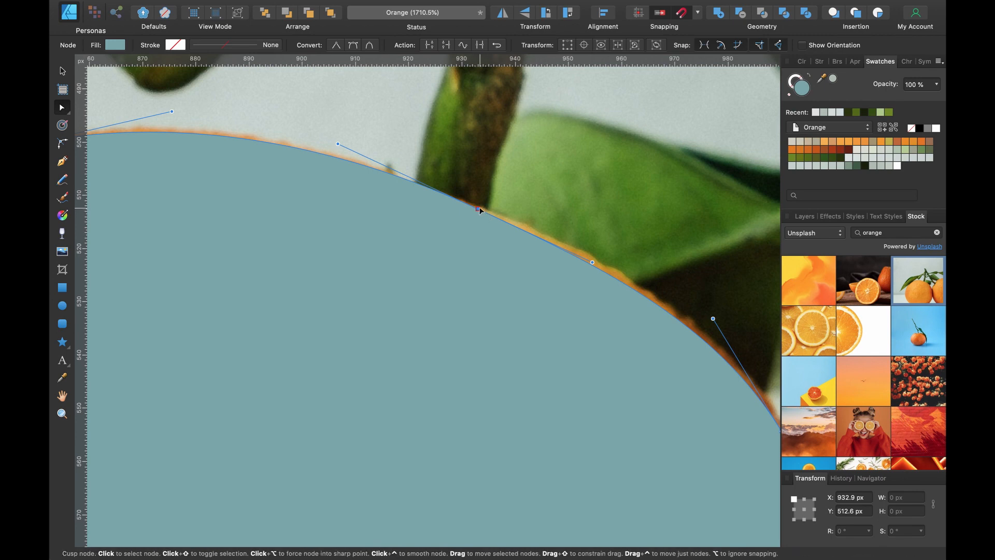
pyautogui.keyDown('ctrl'); pyautogui.click(479, 209); pyautogui.keyUp('ctrl')
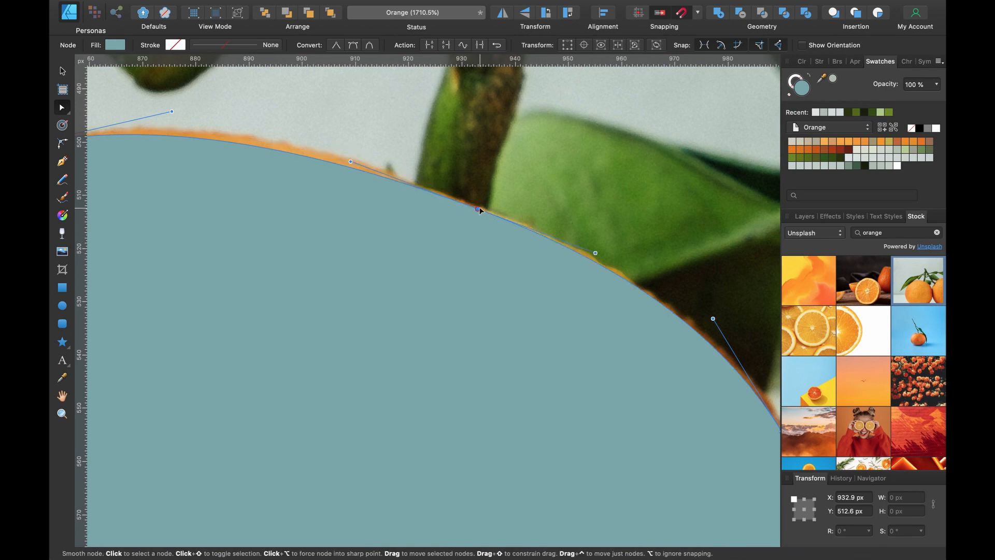
pyautogui.moveTo(351, 162); pyautogui.dragTo(343, 148)
pyautogui.scroll(-6, 344, 149)
pyautogui.hscroll(-3, 344, 148)
pyautogui.scroll(-2, 344, 149)
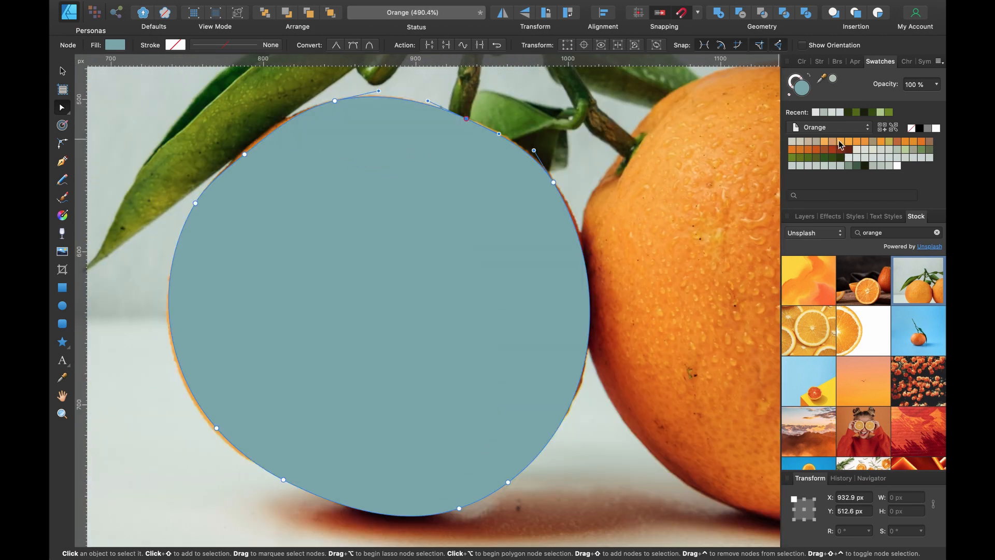
# Try several orange swatches from the Orange palette on the traced fruit and settle on a deep, saturated orange fill
pyautogui.click(857, 142)
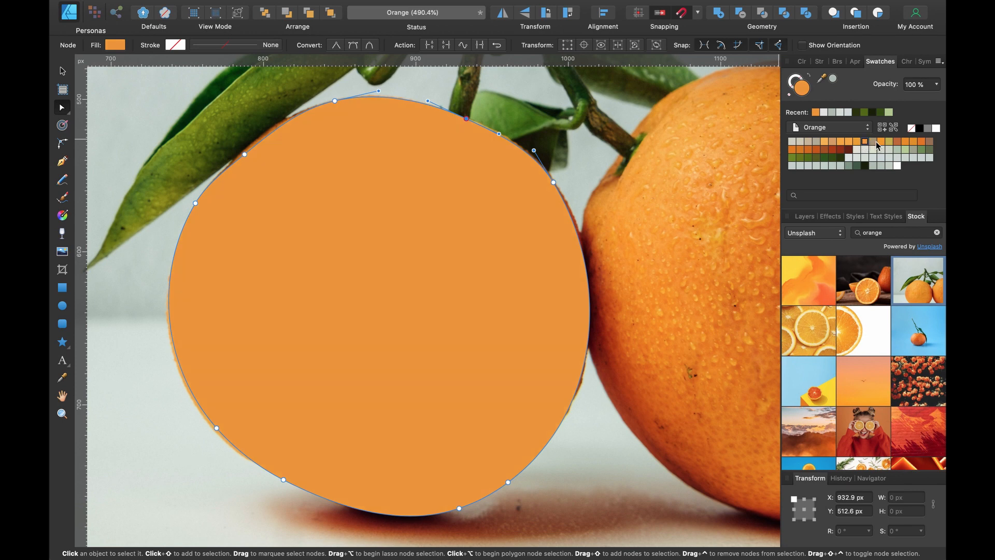
pyautogui.click(898, 143)
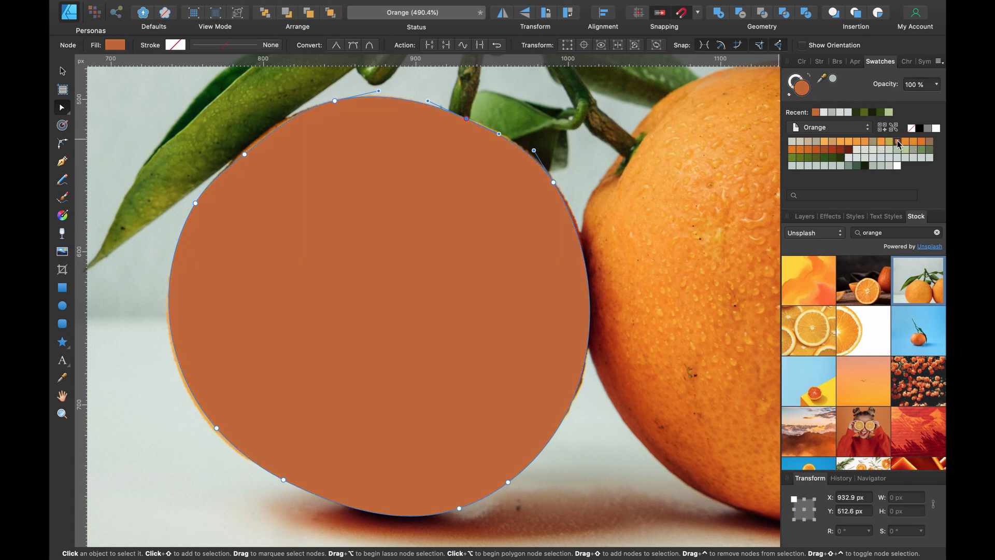
pyautogui.click(905, 142)
pyautogui.click(921, 143)
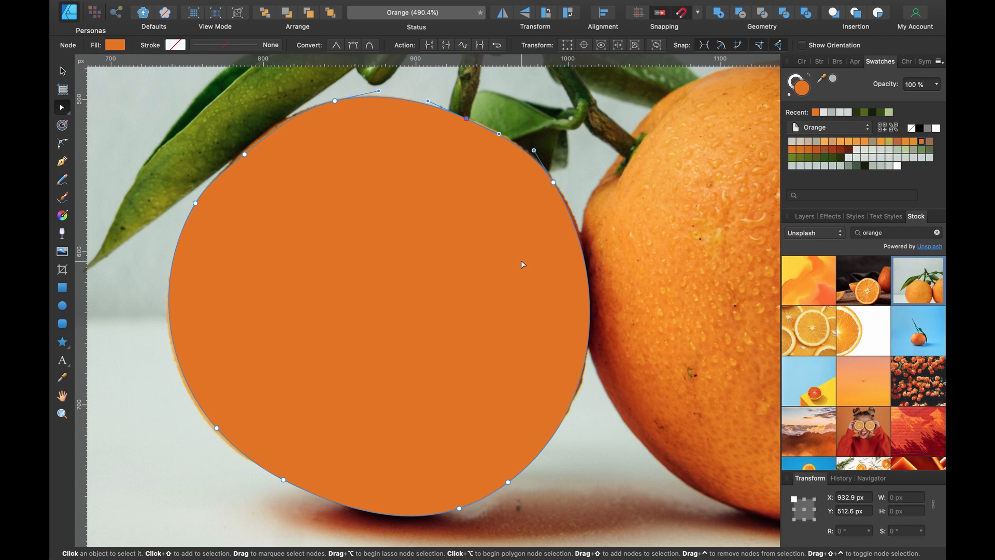
# Rename the traced fruit's curve layer as "orange"
pyautogui.click(802, 217)
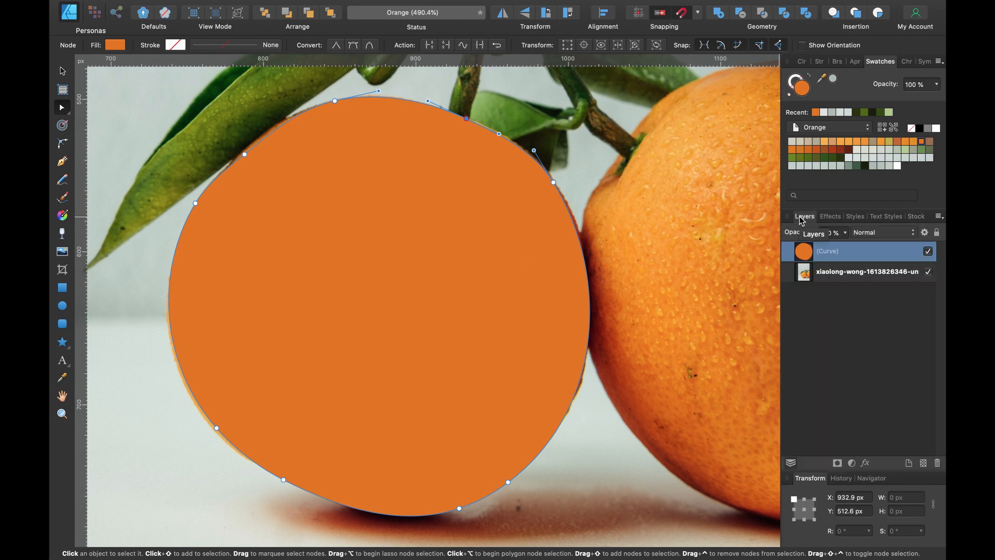
pyautogui.doubleClick(836, 253)
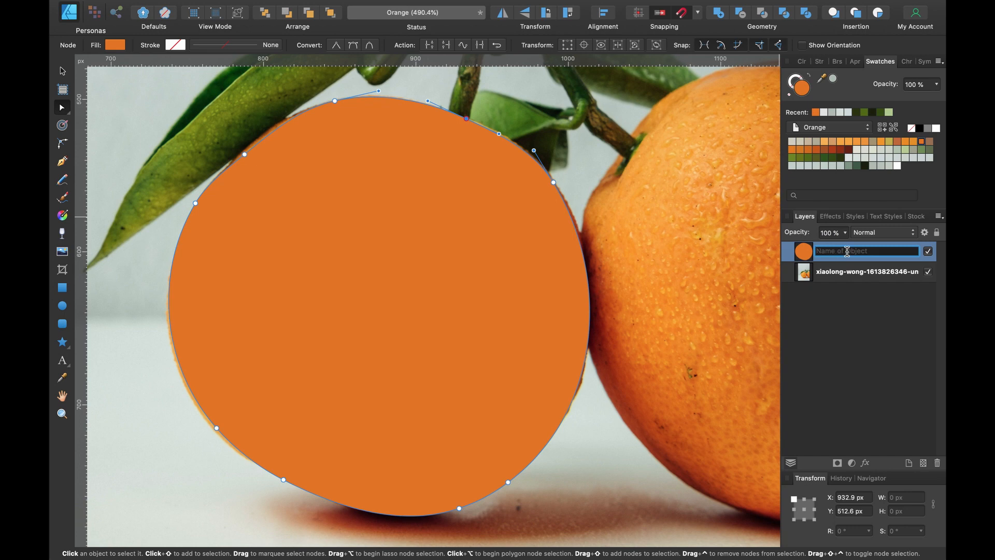
pyautogui.write('orange')
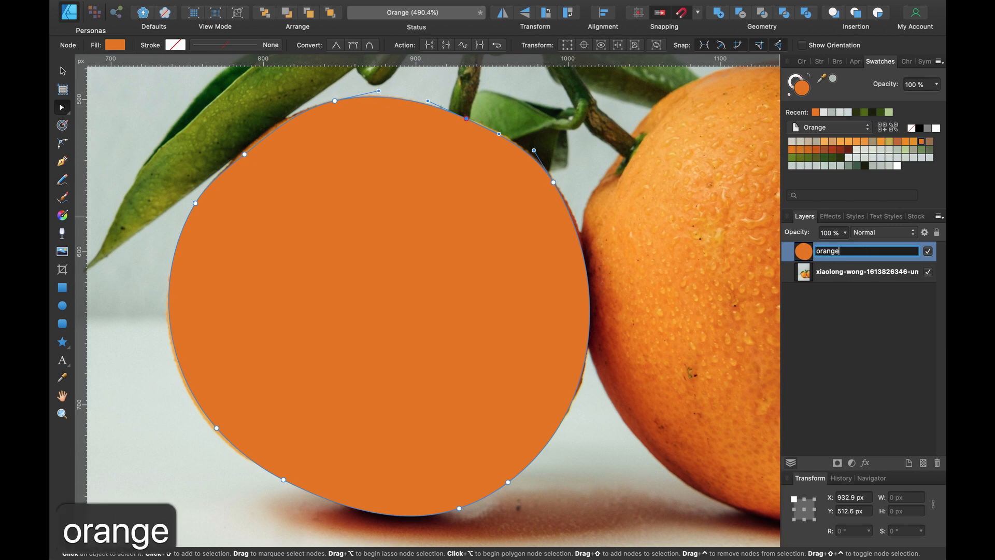
pyautogui.press('Return')
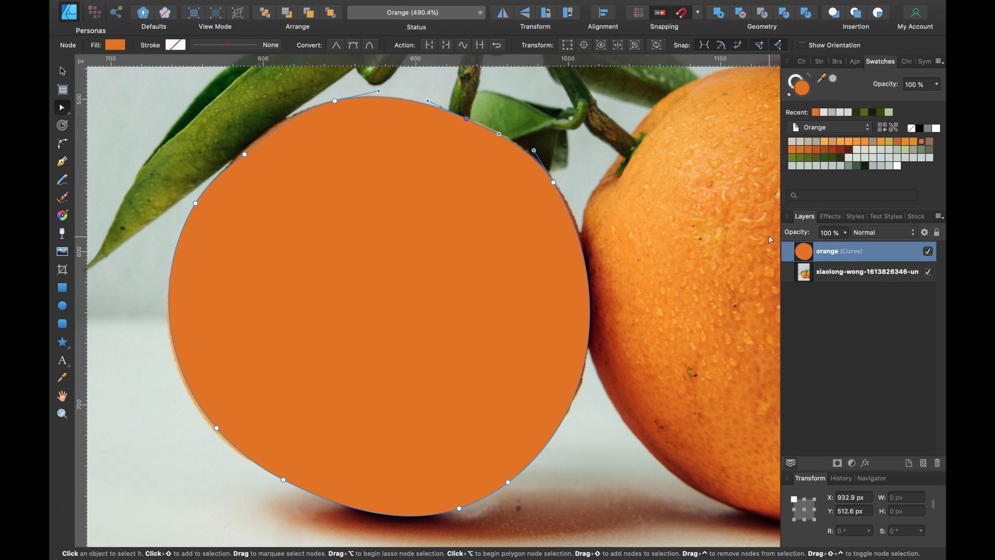
# Draw the stalk's left edge with the Pen tool, curving from the branch tip down into the orange at about X 915.5, Y 519.3 px
pyautogui.scroll(5, 500, 238)
pyautogui.scroll(-2, 499, 238)
pyautogui.press('n')
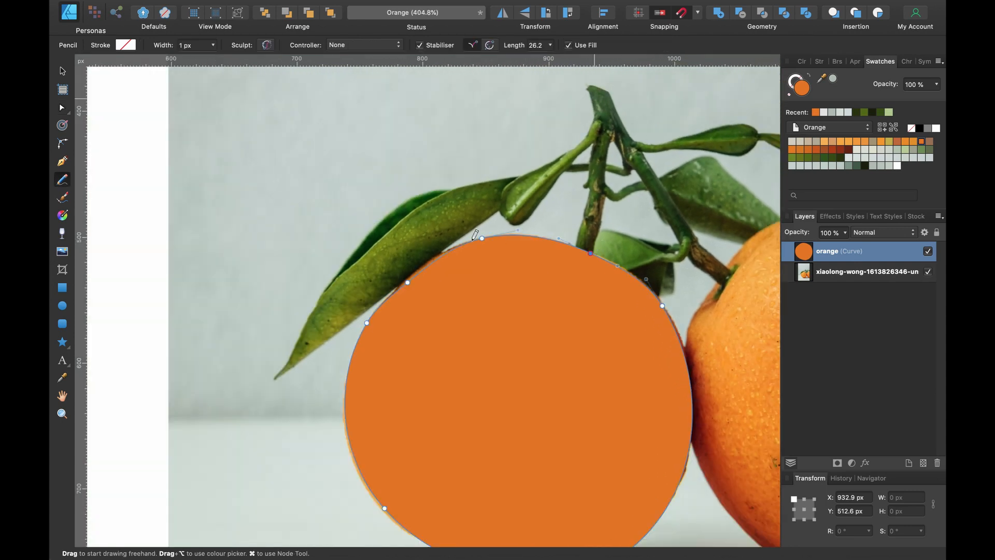
pyautogui.click(63, 163)
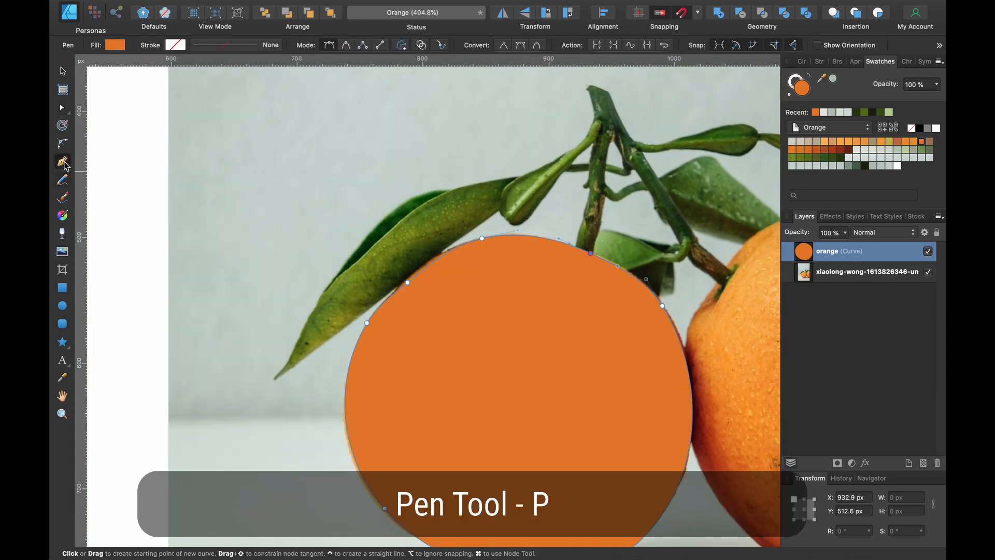
pyautogui.scroll(1, 666, 143)
pyautogui.scroll(1, 666, 143)
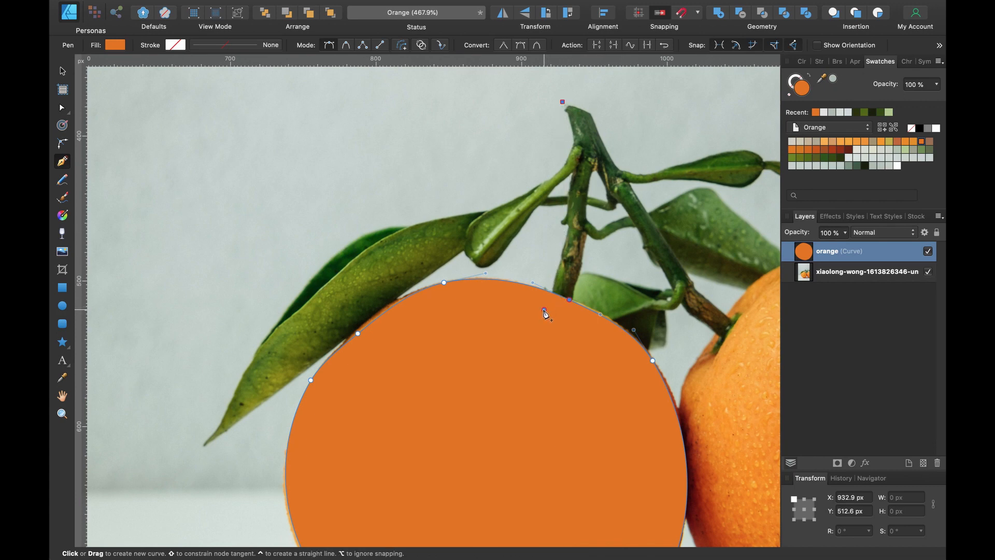
pyautogui.moveTo(544, 310); pyautogui.dragTo(493, 446)
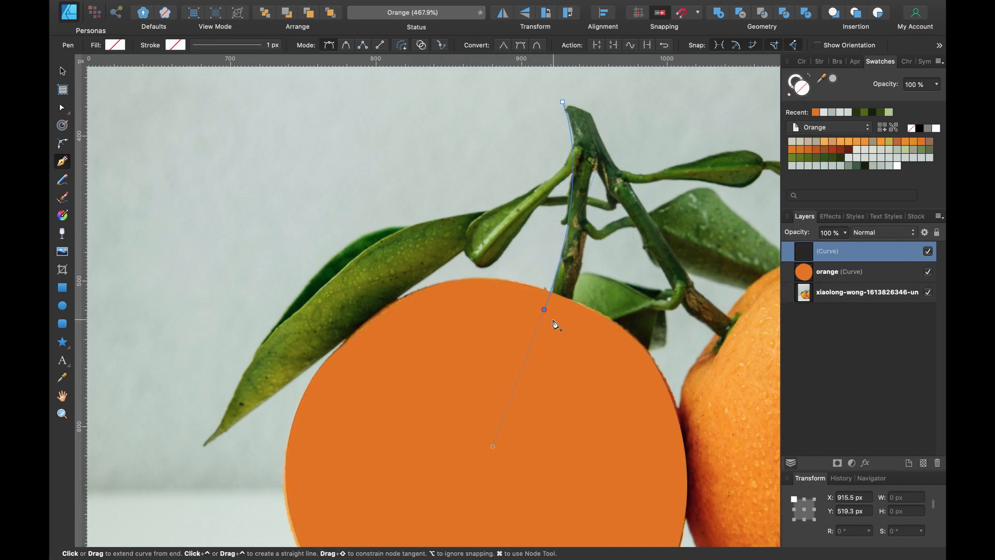
pyautogui.scroll(3, 553, 321)
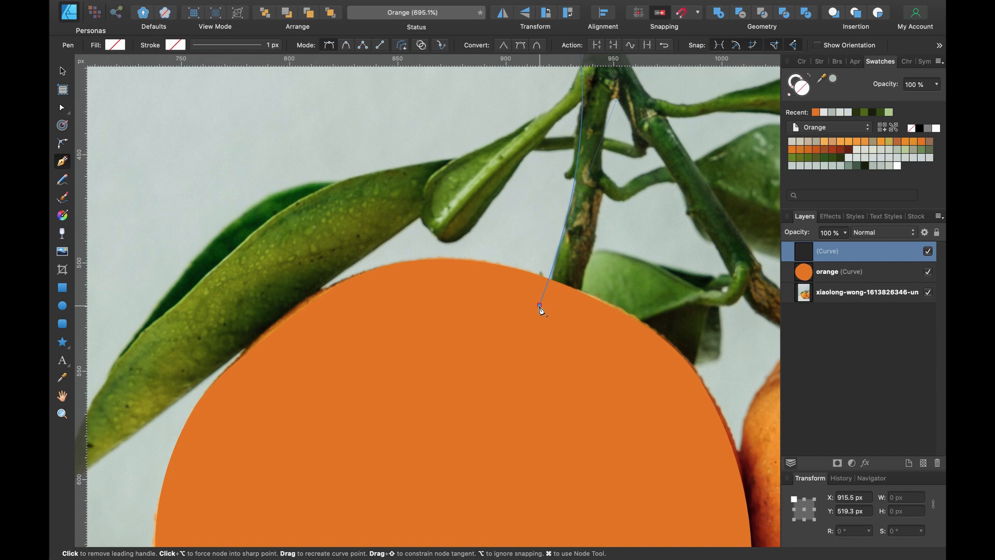
# Add a straight base to about X 930.2, Y 525.6 px and curve the stalk's right edge up to about X 948.1, Y 384.8 px, adjusting its handle
pyautogui.click(539, 305)
pyautogui.scroll(3, 574, 321)
pyautogui.hscroll(1, 575, 321)
pyautogui.scroll(1, 573, 324)
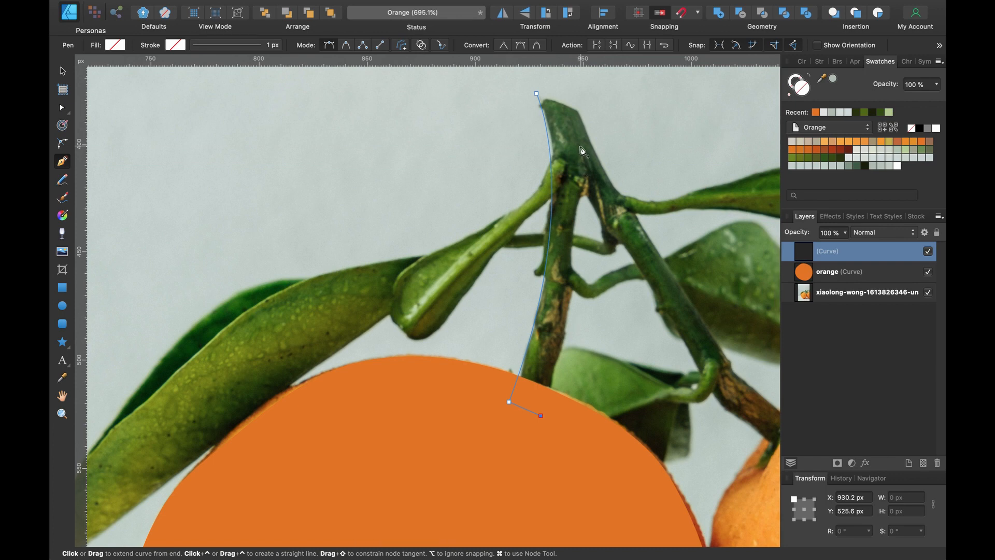
pyautogui.scroll(-3, 577, 116)
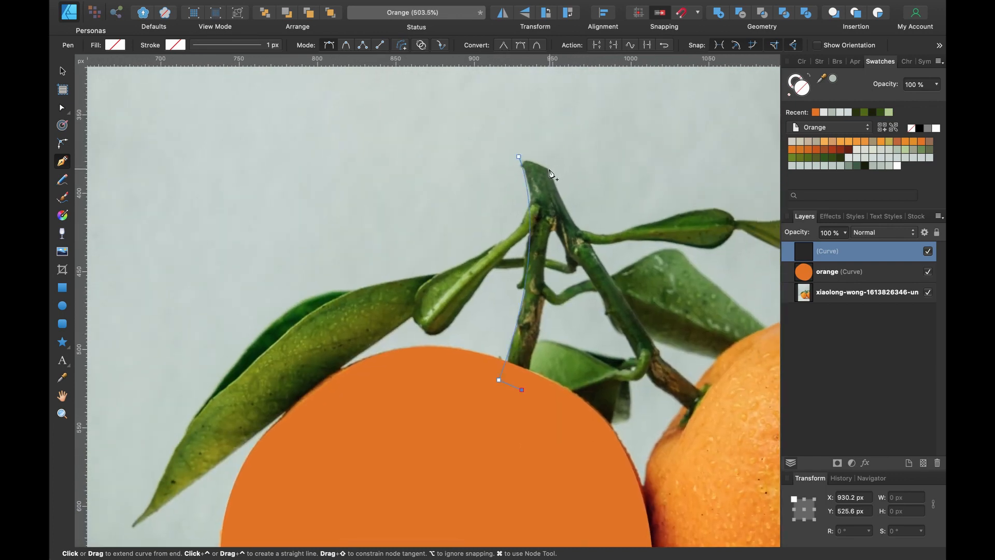
pyautogui.moveTo(550, 170); pyautogui.dragTo(528, 81)
pyautogui.scroll(2, 580, 253)
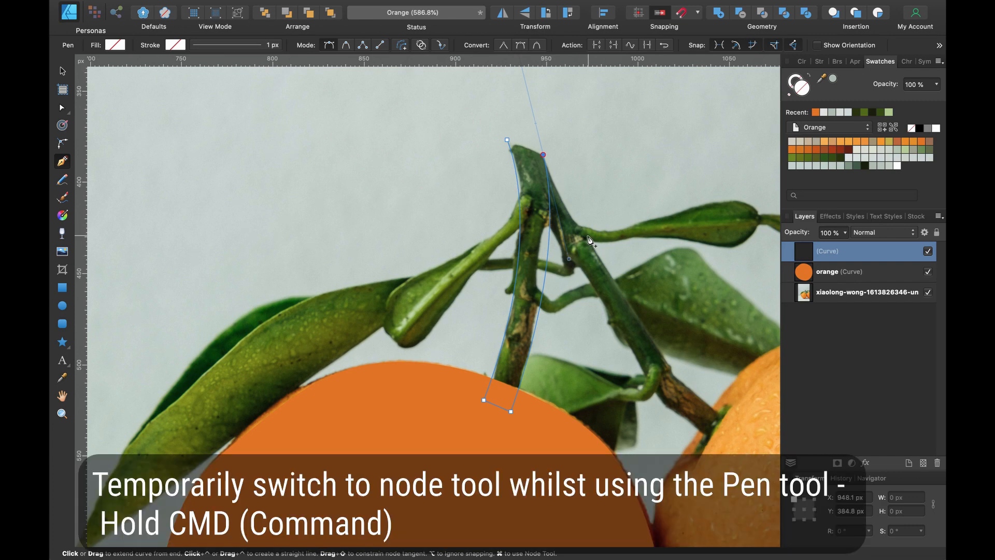
pyautogui.press('super')
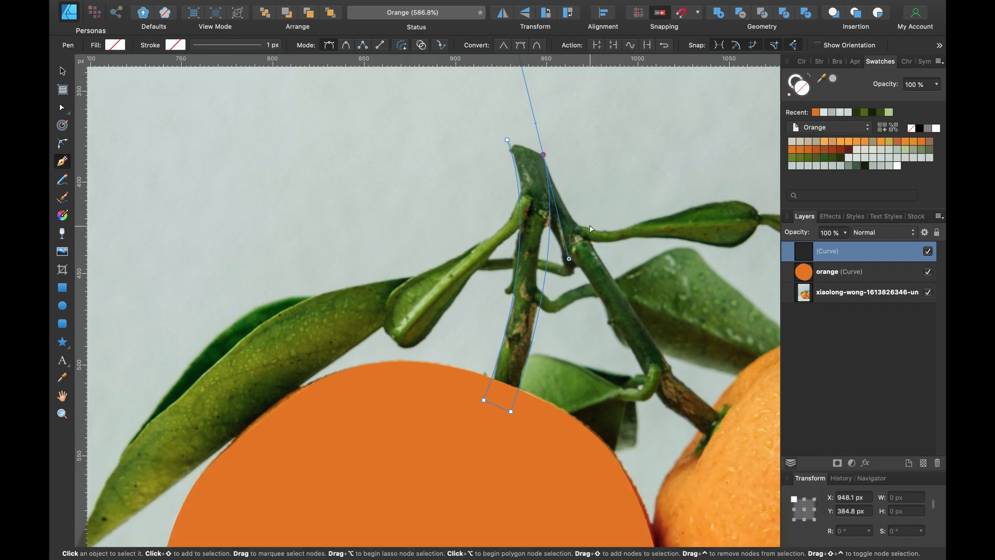
pyautogui.moveTo(569, 259); pyautogui.dragTo(561, 279)
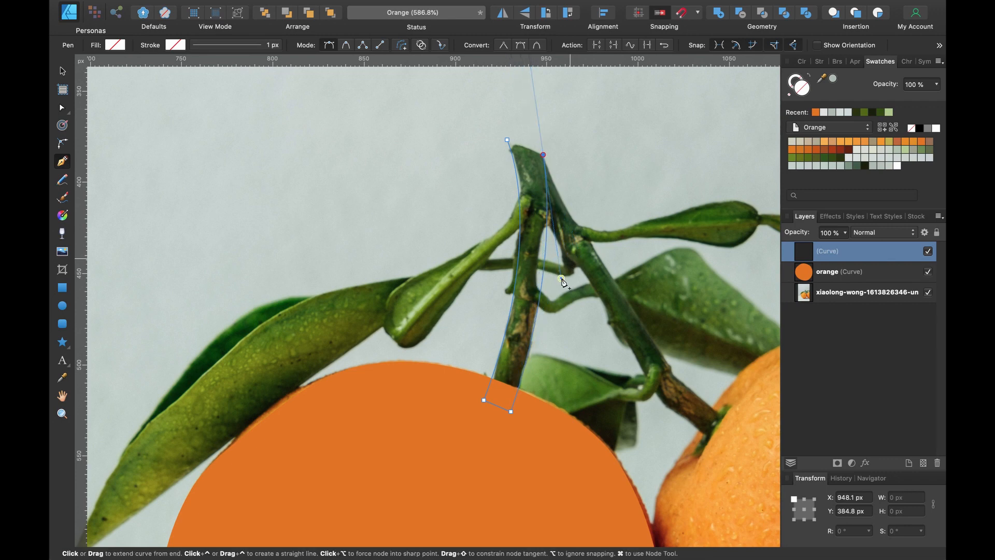
# Close the stalk outline with a straight edge across the tip and fill it with dark green from the Orange palette
pyautogui.scroll(5, 562, 281)
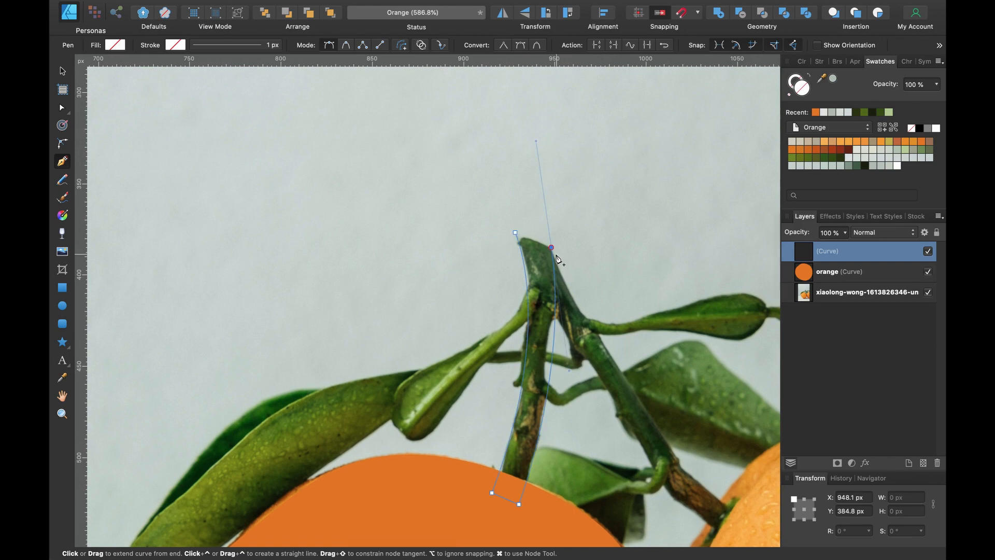
pyautogui.scroll(5, 555, 257)
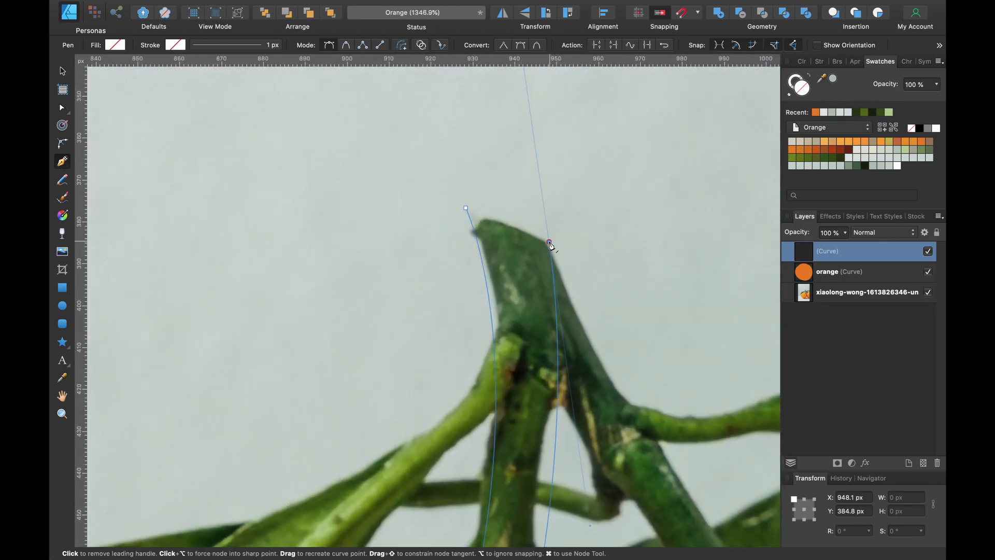
pyautogui.click(549, 242)
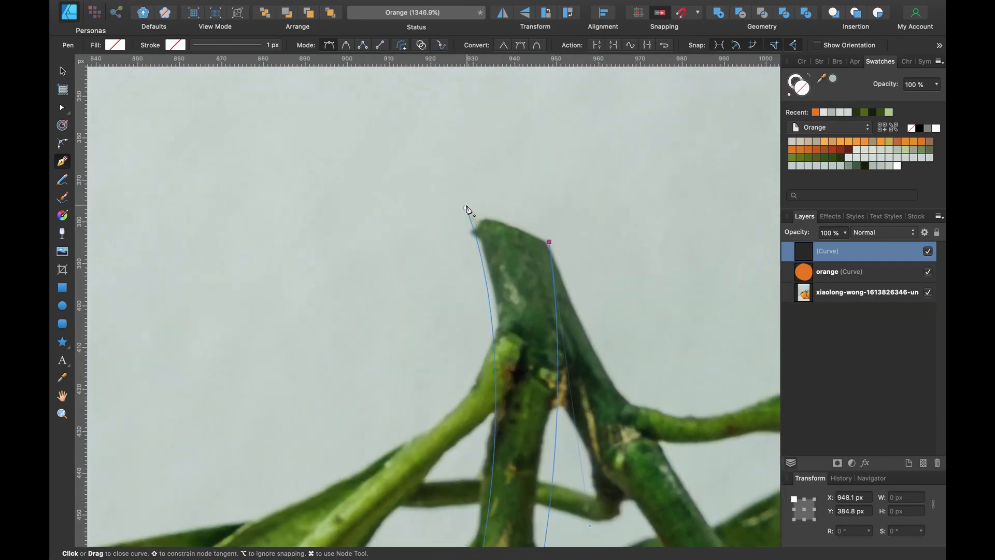
pyautogui.click(465, 209)
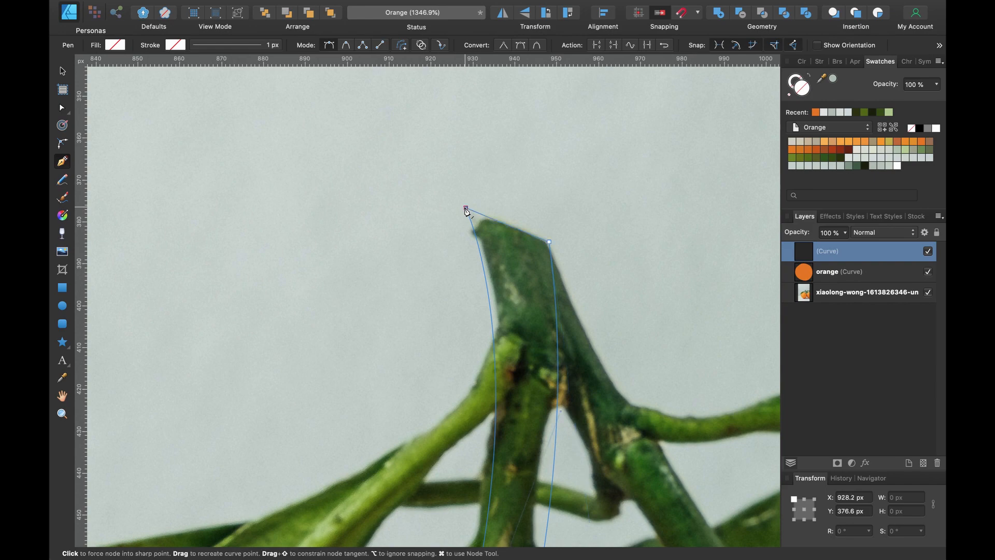
pyautogui.scroll(-5, 466, 210)
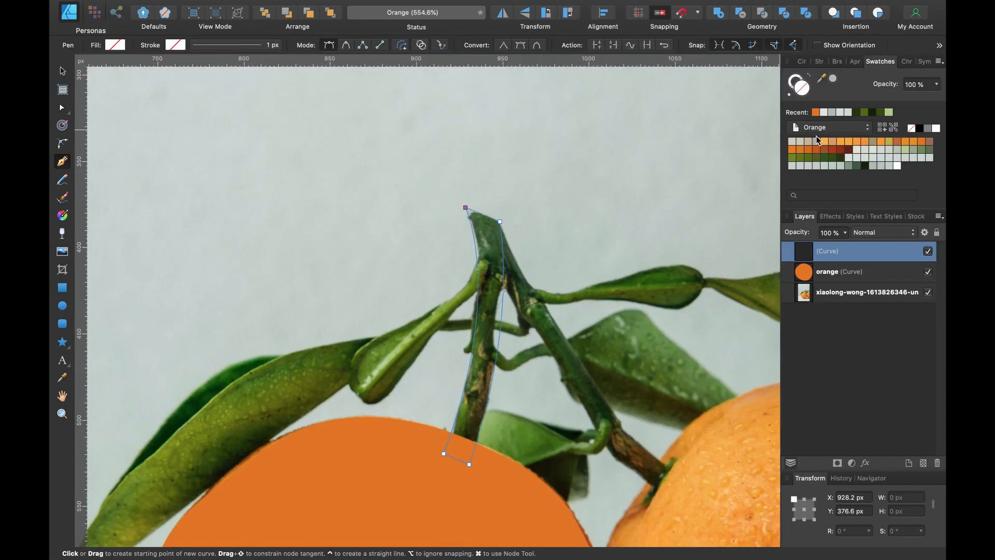
pyautogui.click(823, 158)
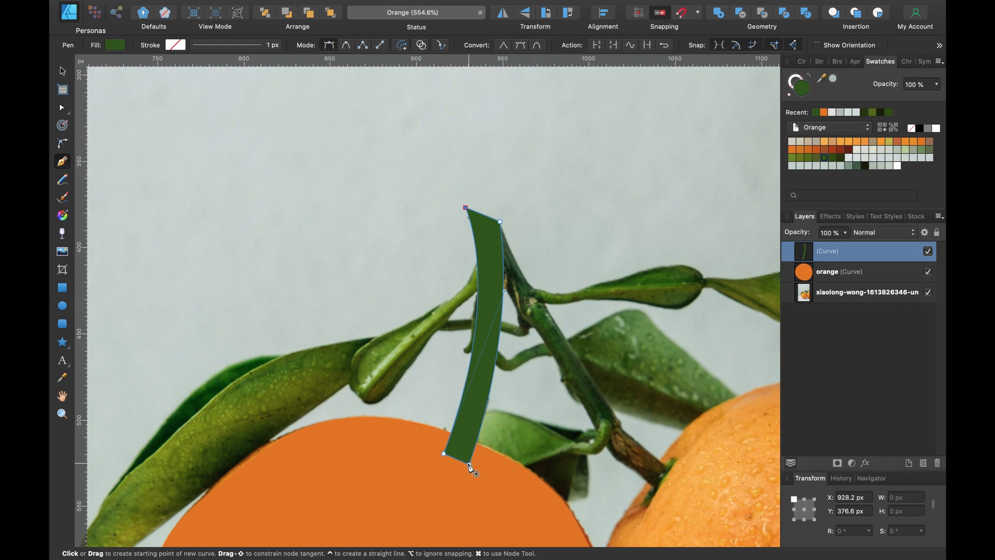
# Narrow the stalk's base by moving its lower-right node to about X 925.7, Y 524.1 px
pyautogui.scroll(4, 470, 467)
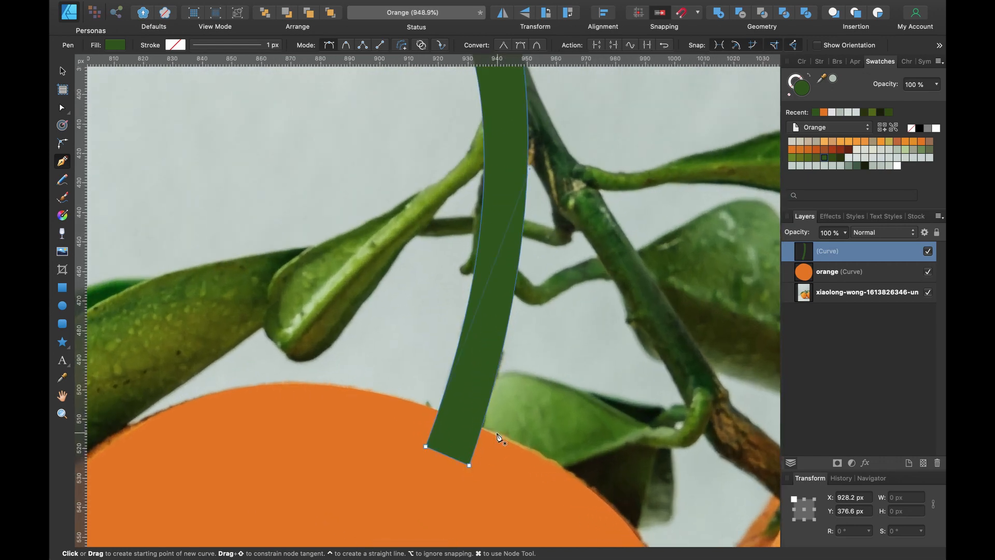
pyautogui.moveTo(468, 465); pyautogui.dragTo(456, 461)
pyautogui.scroll(3, 457, 463)
pyautogui.scroll(-4, 457, 465)
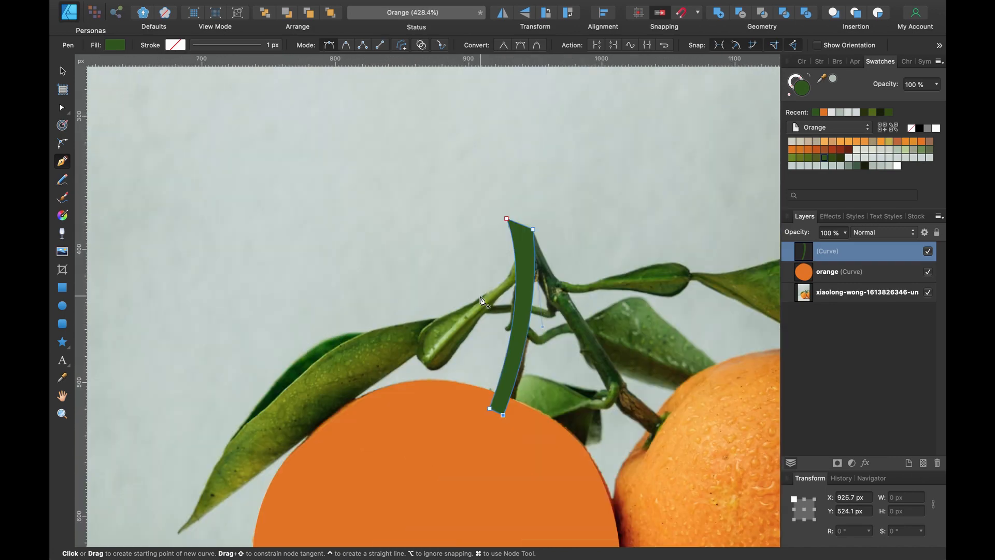
# Rename the green stem's curve layer as "Stalk"
pyautogui.scroll(-2, 481, 300)
pyautogui.hscroll(-2, 481, 299)
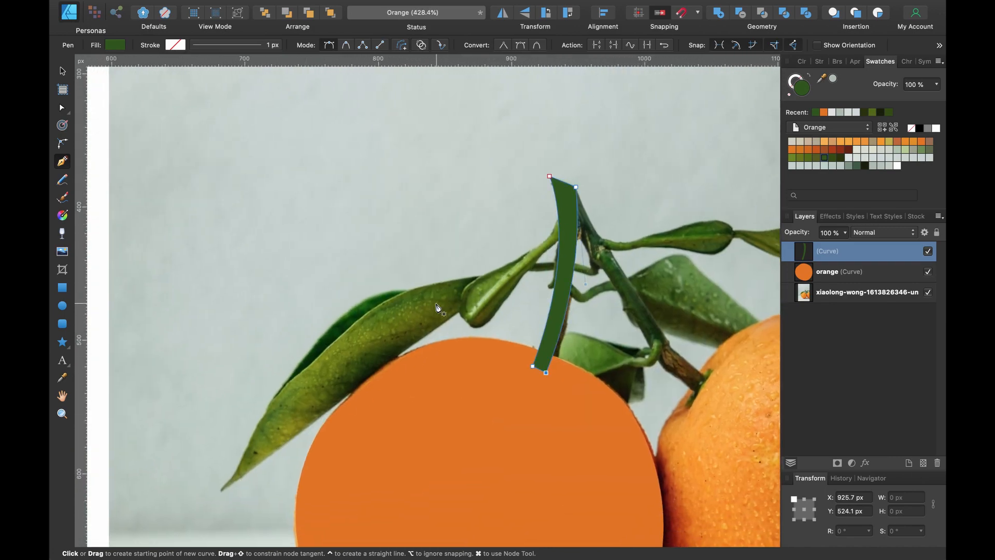
pyautogui.scroll(-3, 437, 307)
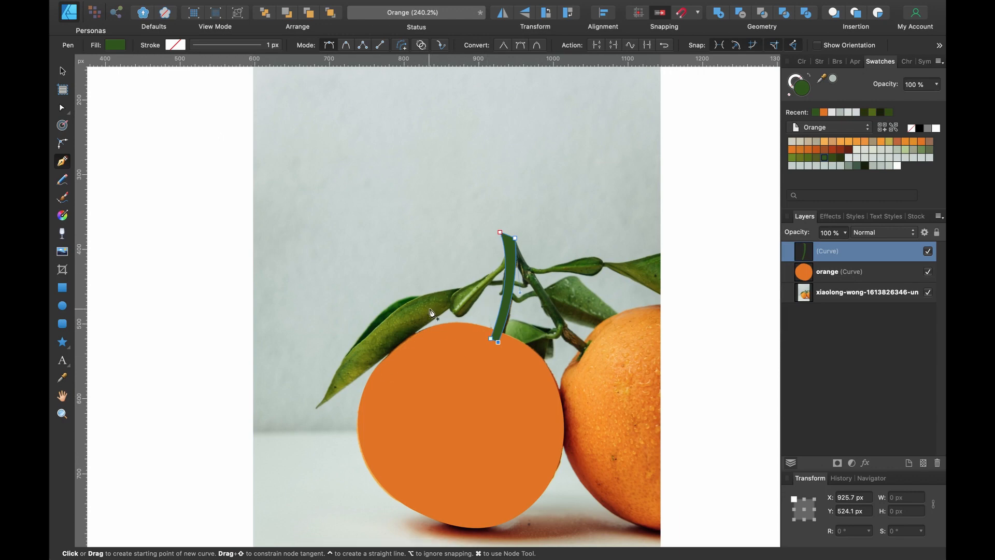
pyautogui.doubleClick(841, 253)
pyautogui.write('Stalk')
pyautogui.press('Return')
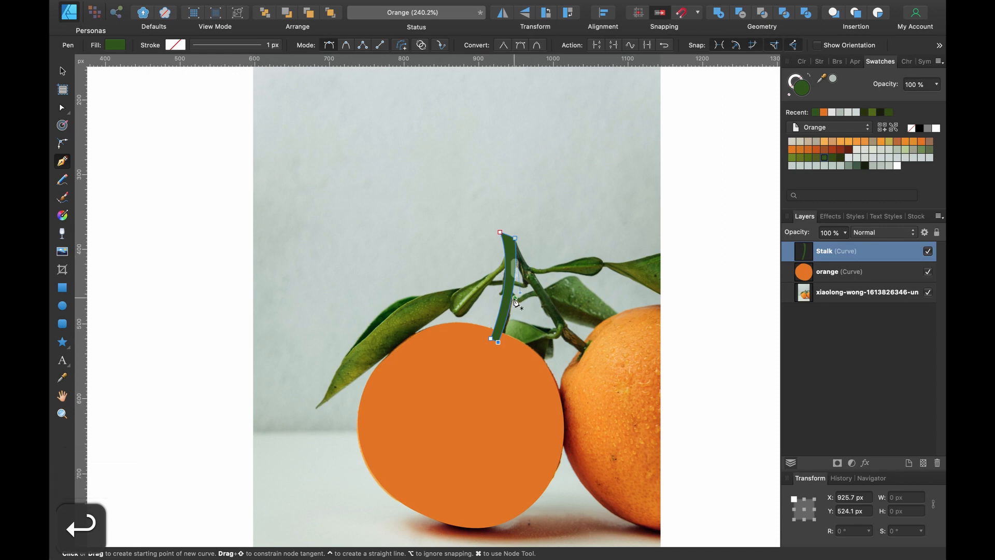
# Trace the large left leaf and its stem freehand with the Pencil tool as a dark green filled shape starting at the stalk
pyautogui.scroll(2, 514, 291)
pyautogui.click(62, 179)
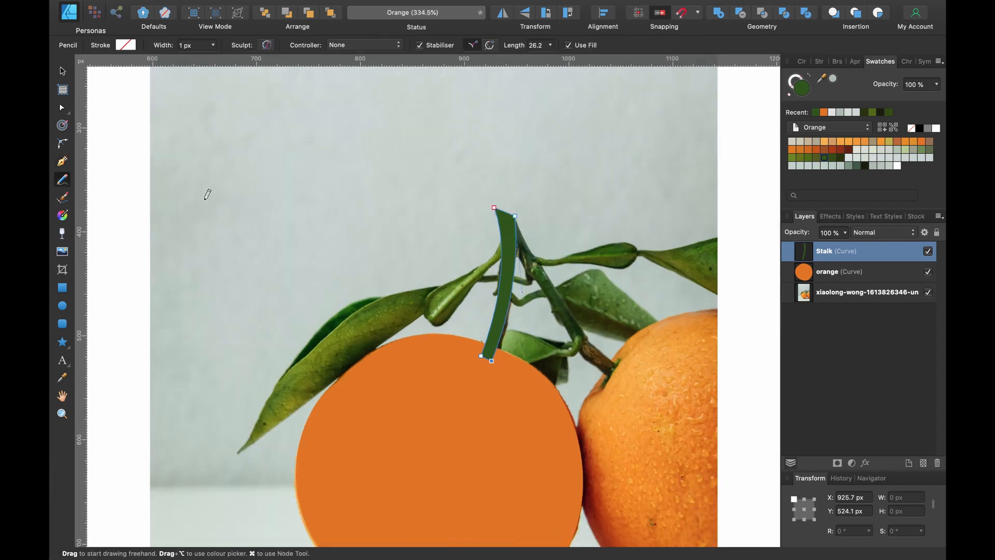
pyautogui.scroll(1, 552, 163)
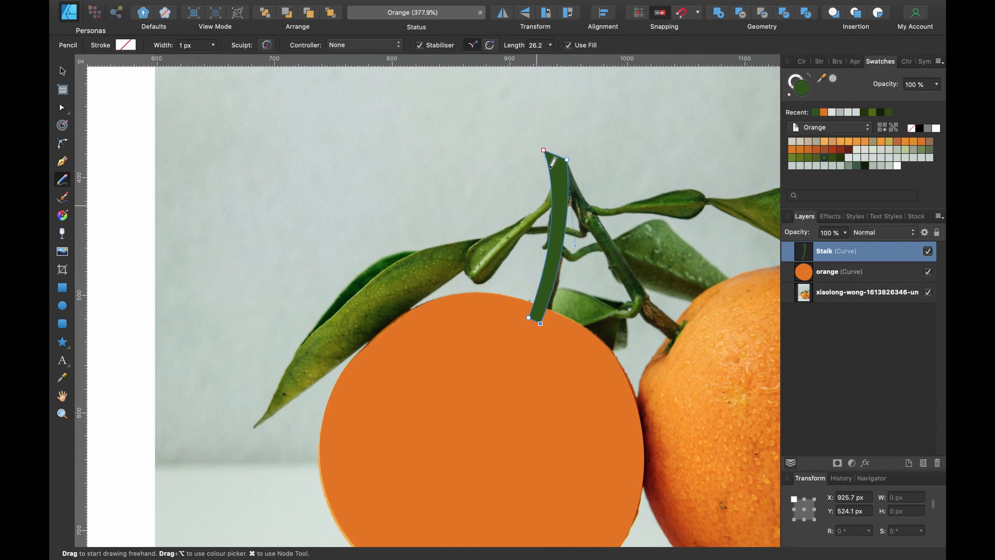
pyautogui.moveTo(550, 168)
pyautogui.mouseDown()
pyautogui.moveTo(543, 204)
pyautogui.moveTo(509, 230)
pyautogui.moveTo(394, 258)
pyautogui.moveTo(343, 298)
pyautogui.moveTo(293, 352)
pyautogui.moveTo(243, 441)
pyautogui.moveTo(560, 198)
pyautogui.mouseUp()
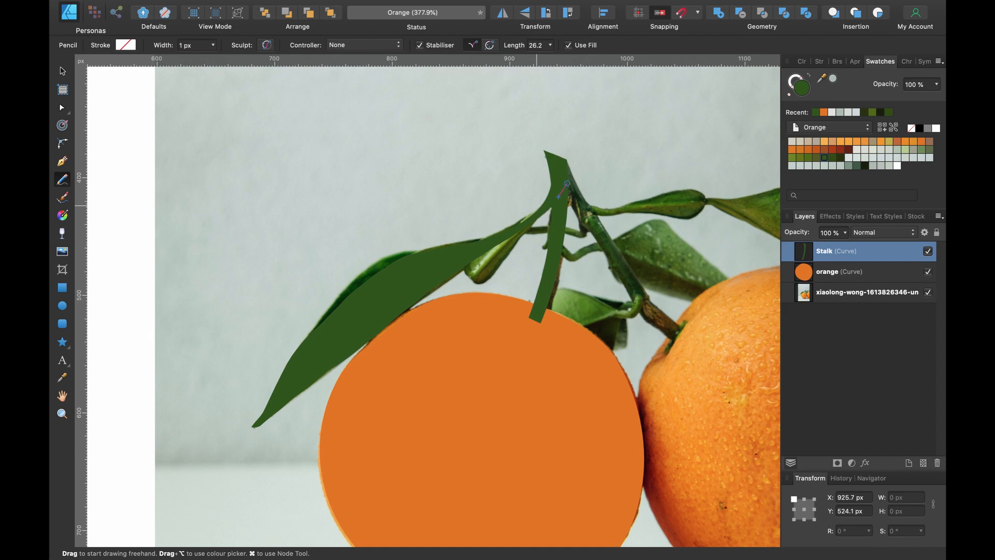
# Finish the leaf trace inside the stalk and close its outline by joining the two open end nodes with Join Curves
pyautogui.moveTo(569, 176); pyautogui.dragTo(572, 169)
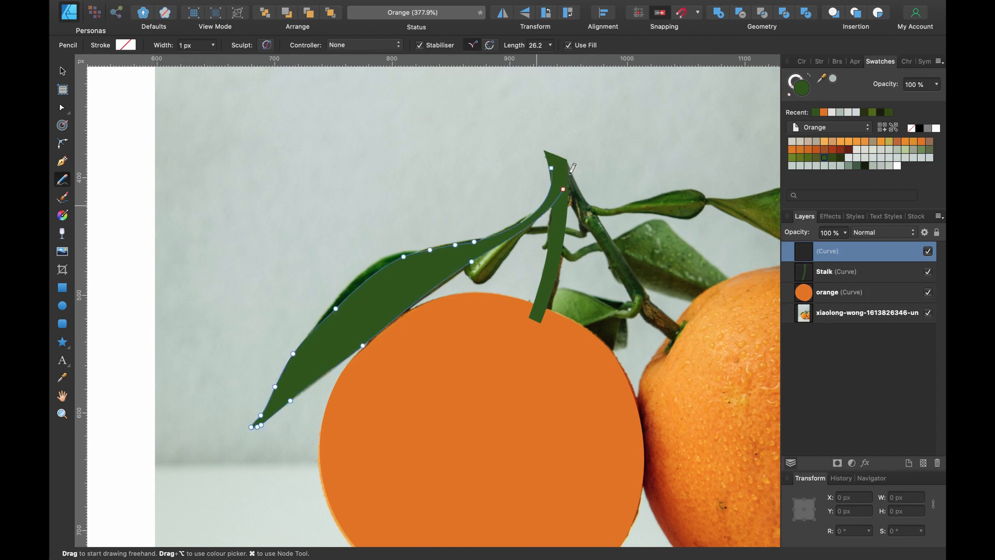
pyautogui.scroll(3, 572, 169)
pyautogui.scroll(3, 570, 165)
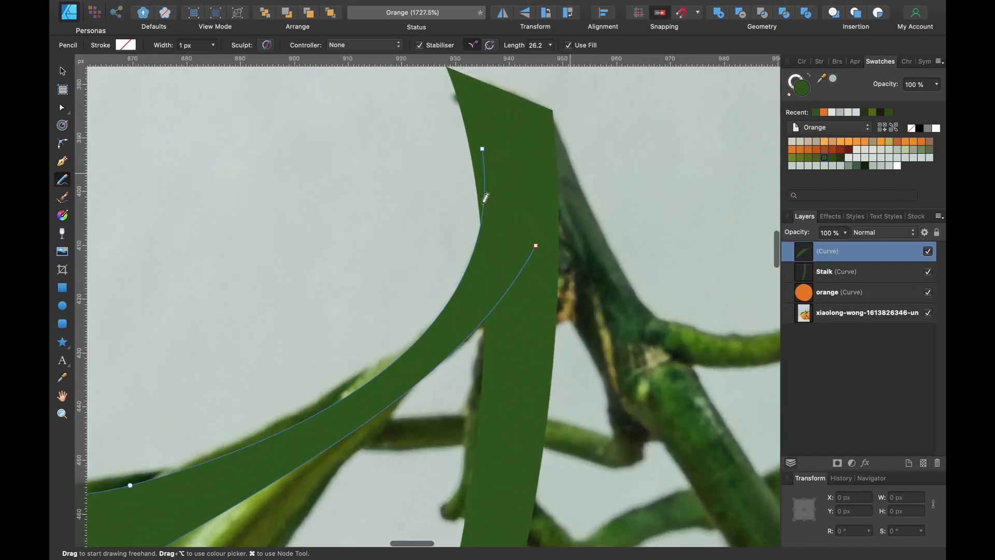
pyautogui.press('a')
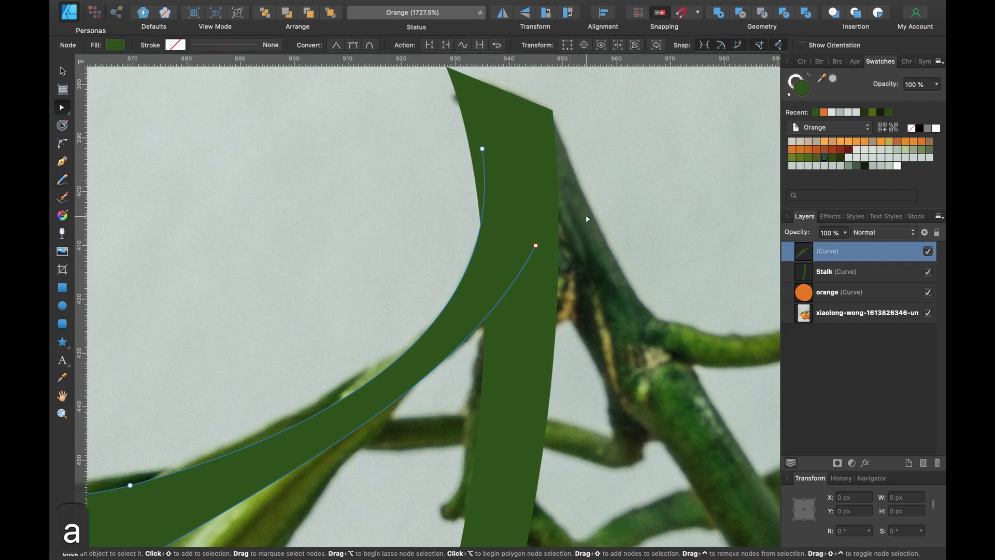
pyautogui.moveTo(478, 123); pyautogui.dragTo(580, 272)
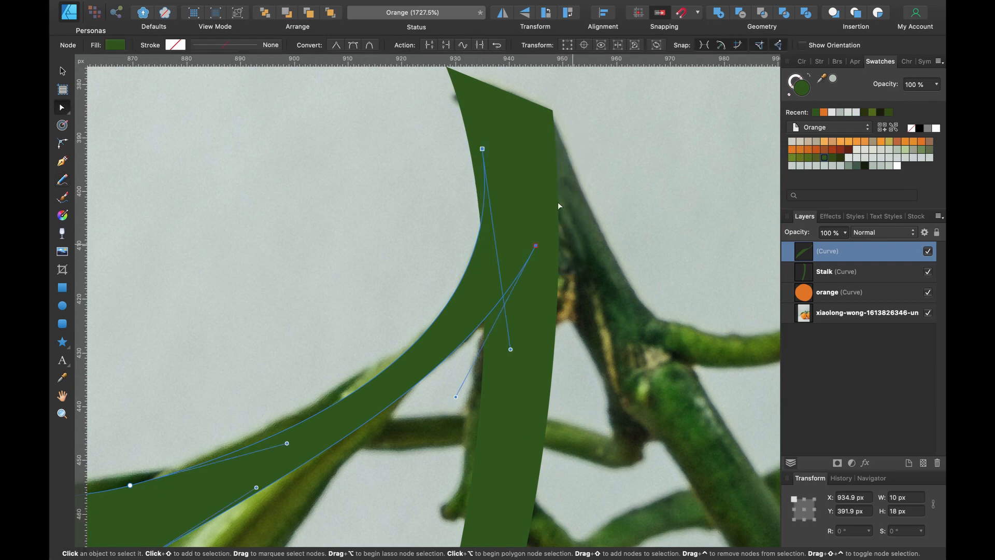
pyautogui.click(482, 47)
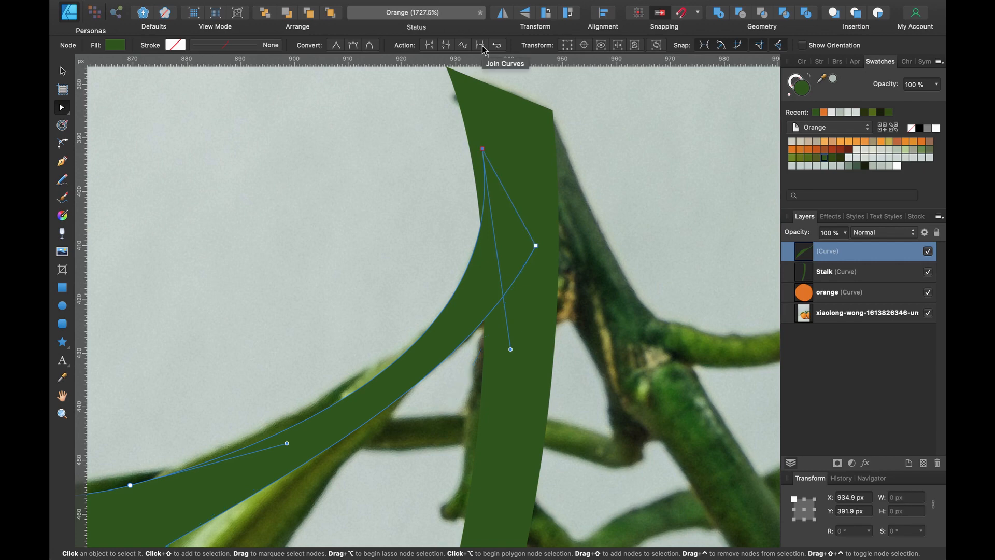
# Rename the traced leaf's curve layer as "leaf"
pyautogui.scroll(-10, 501, 242)
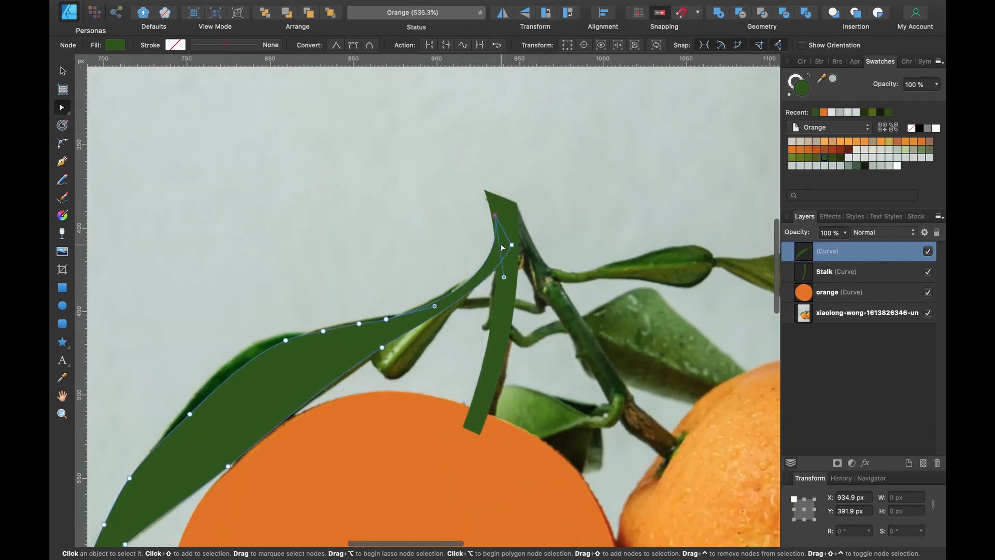
pyautogui.hscroll(-3, 501, 247)
pyautogui.scroll(-3, 501, 247)
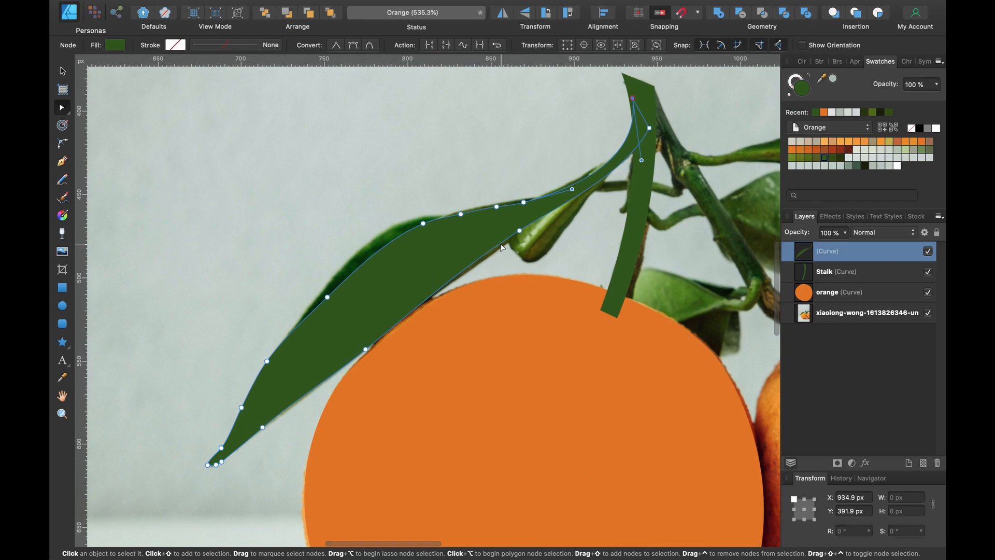
pyautogui.hscroll(-2, 501, 247)
pyautogui.hscroll(2, 499, 244)
pyautogui.scroll(1, 499, 244)
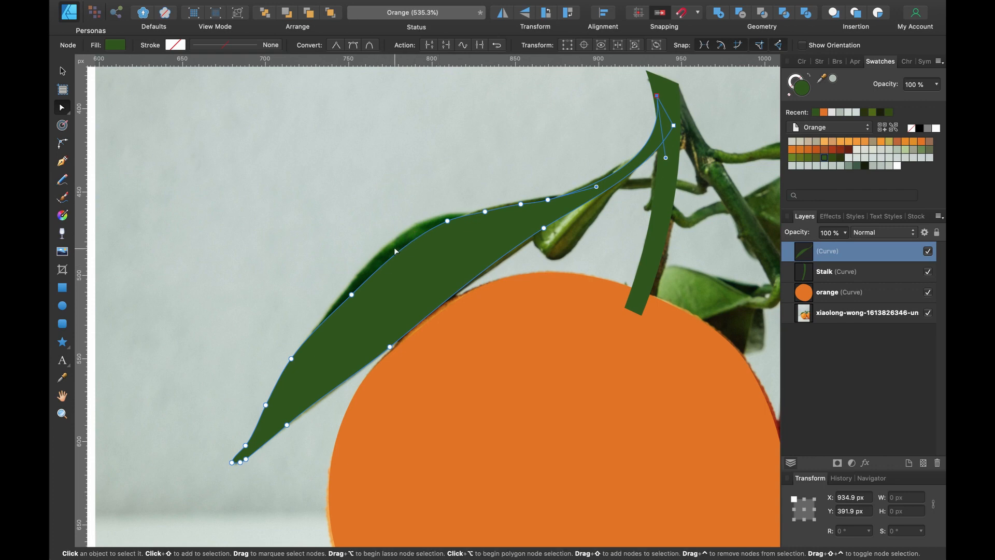
pyautogui.doubleClick(831, 253)
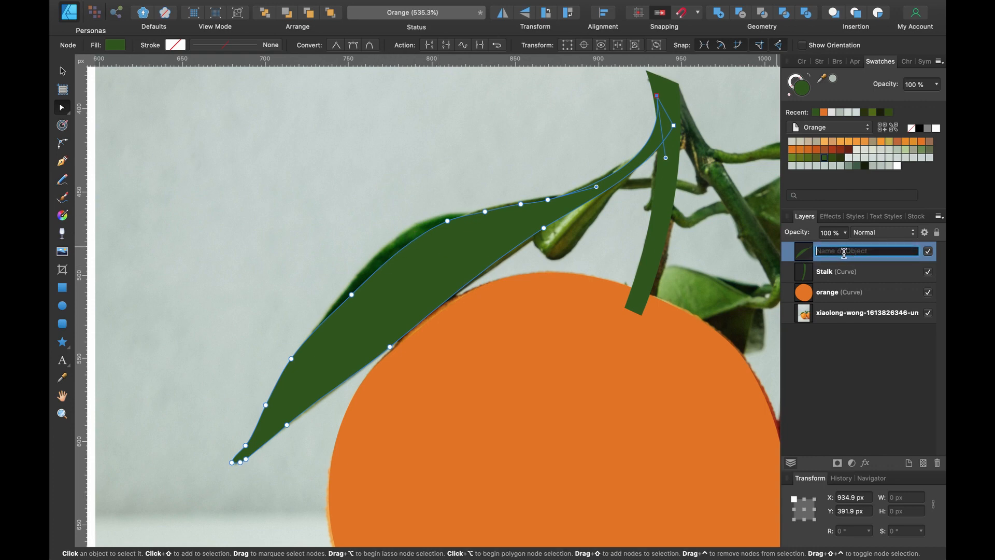
pyautogui.write('leaf')
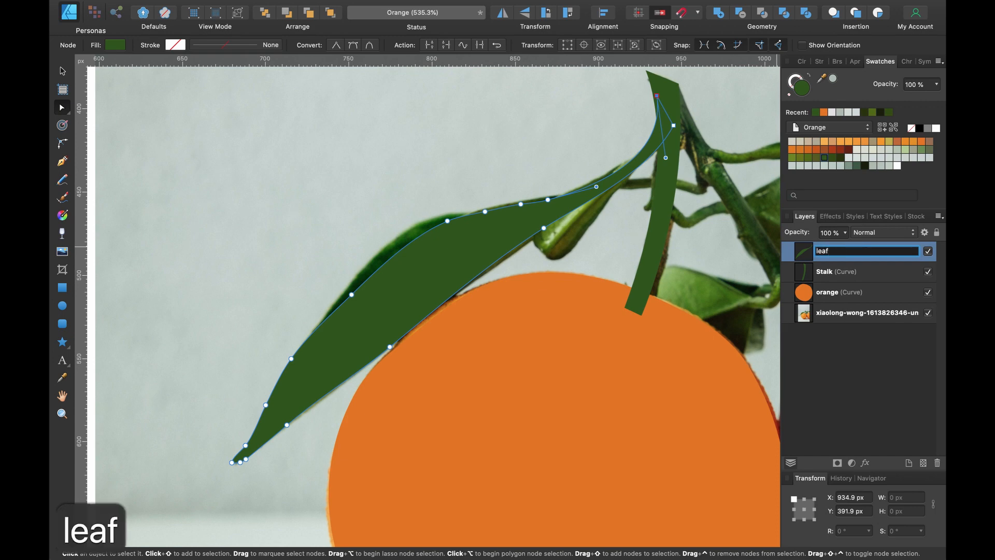
pyautogui.press('Return')
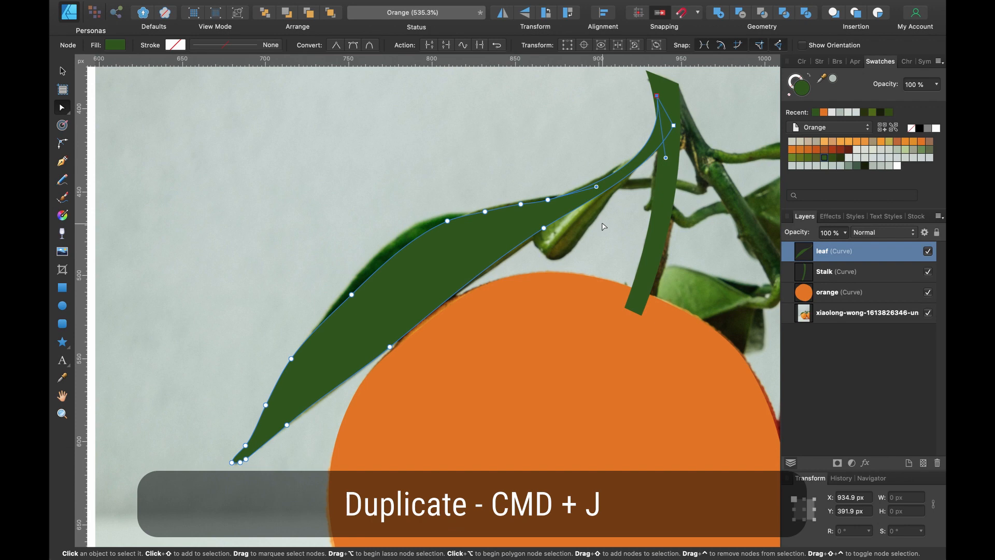
# Duplicate the leaf and rename the lower copy as "behind"
pyautogui.press('super+j')
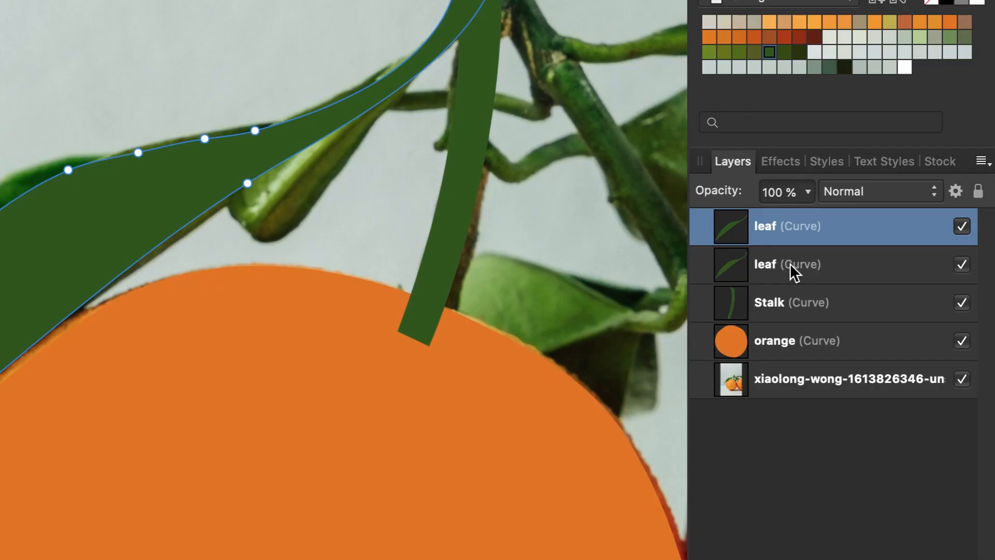
pyautogui.click(844, 272)
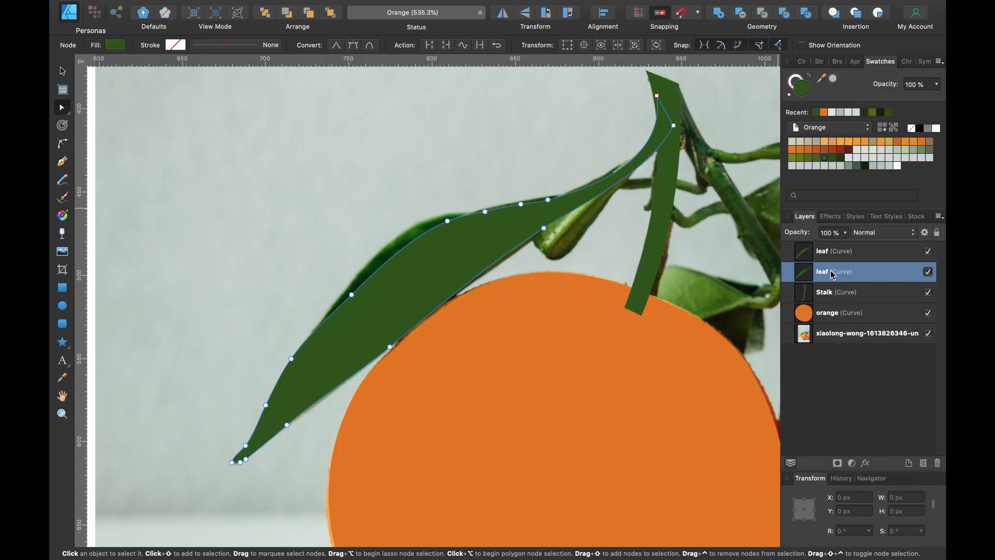
pyautogui.doubleClick(831, 274)
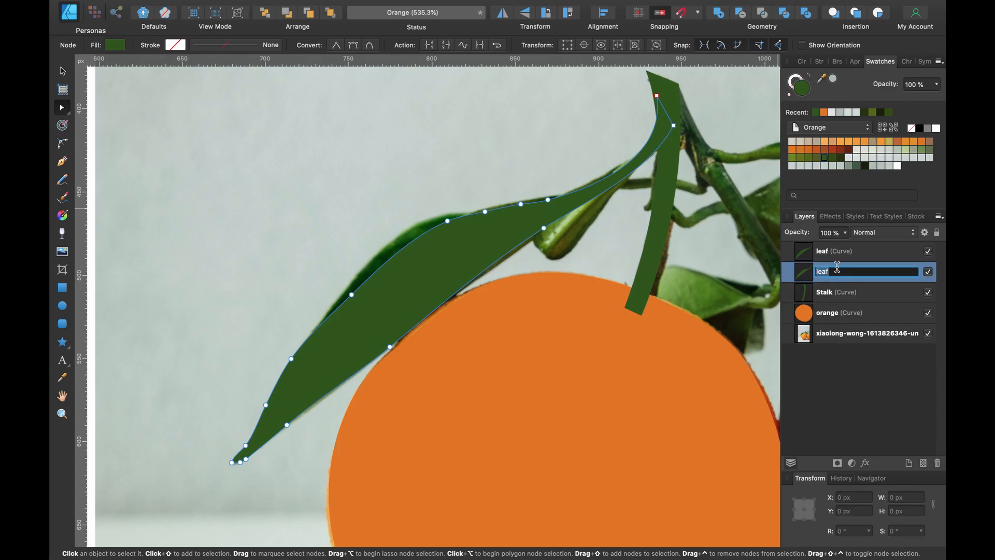
pyautogui.write('behind')
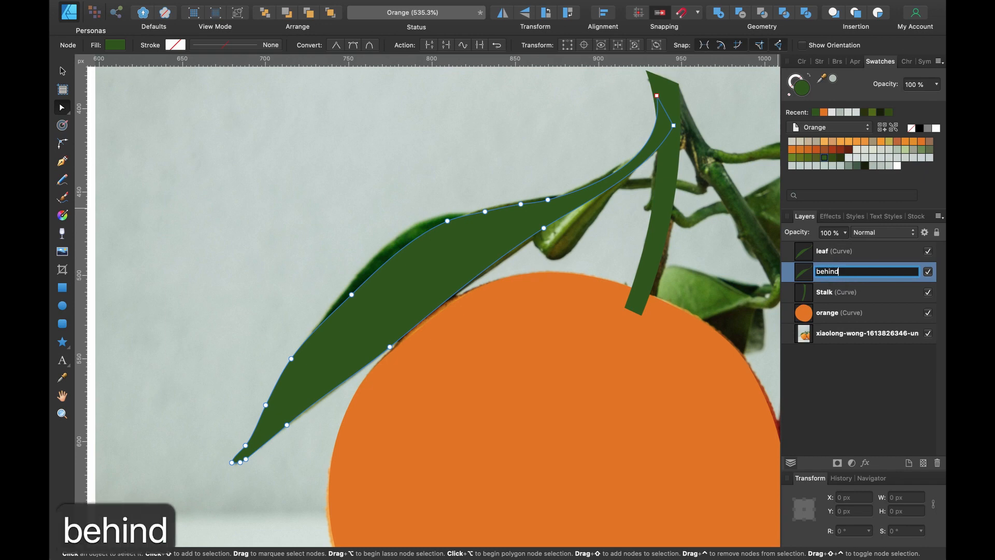
pyautogui.press('Return')
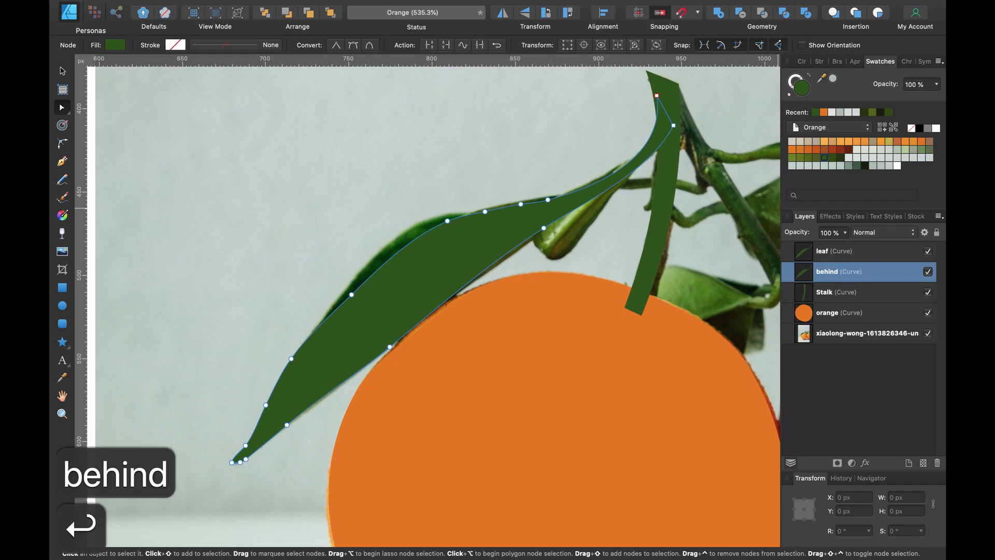
# Fill the "behind" copy with a darker green from the Orange palette and offset it up-left to about X 674.4, Y 386.4 px
pyautogui.click(839, 158)
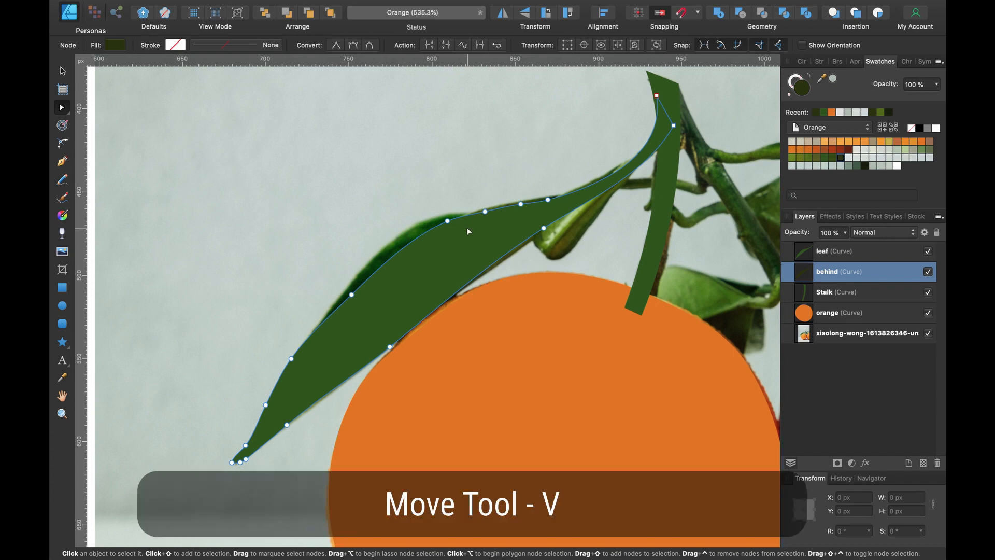
pyautogui.press('v')
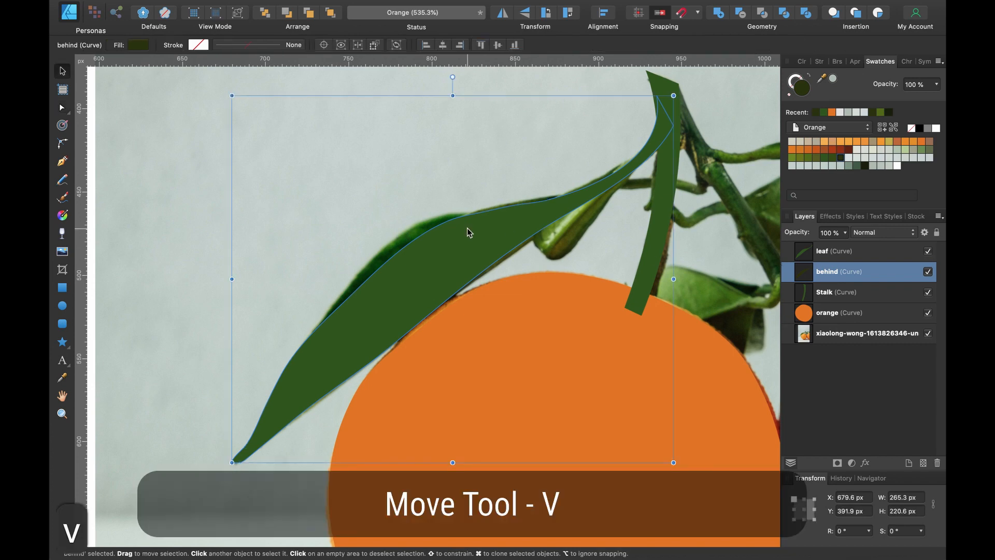
pyautogui.moveTo(467, 231); pyautogui.dragTo(459, 223)
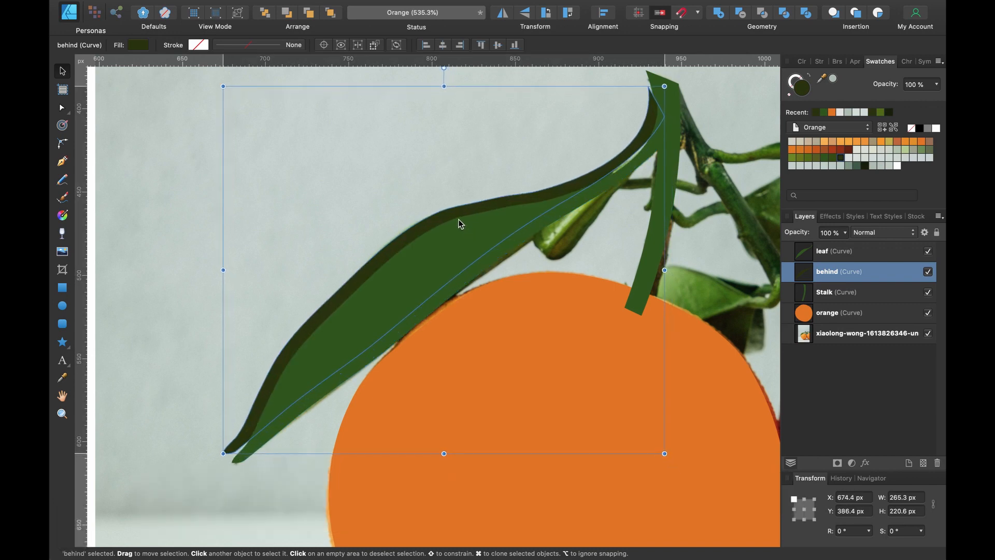
pyautogui.hscroll(-3, 459, 223)
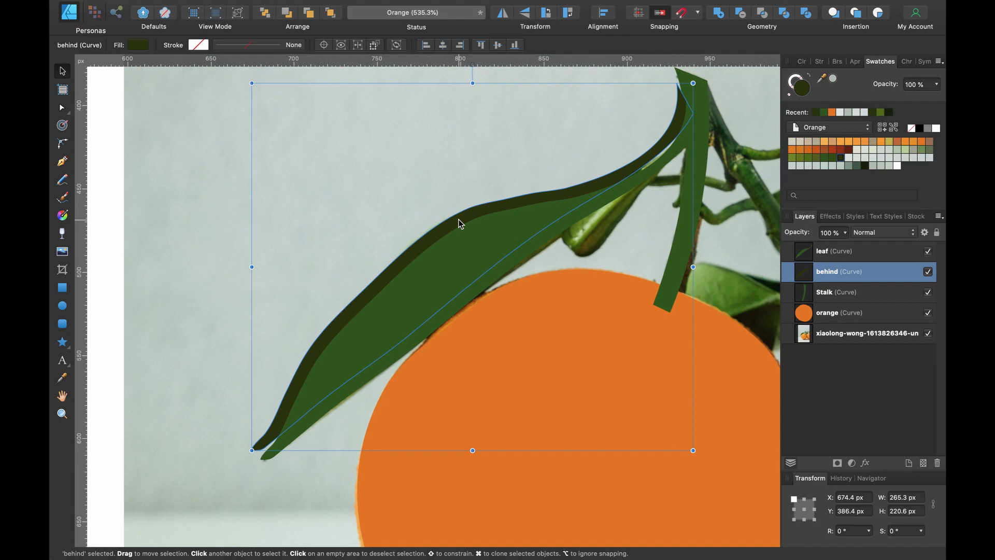
# Delete the nodes at the tip of the "behind" shape and move its lowest outer-edge node to about X 703.2, Y 576.5 px
pyautogui.press('a')
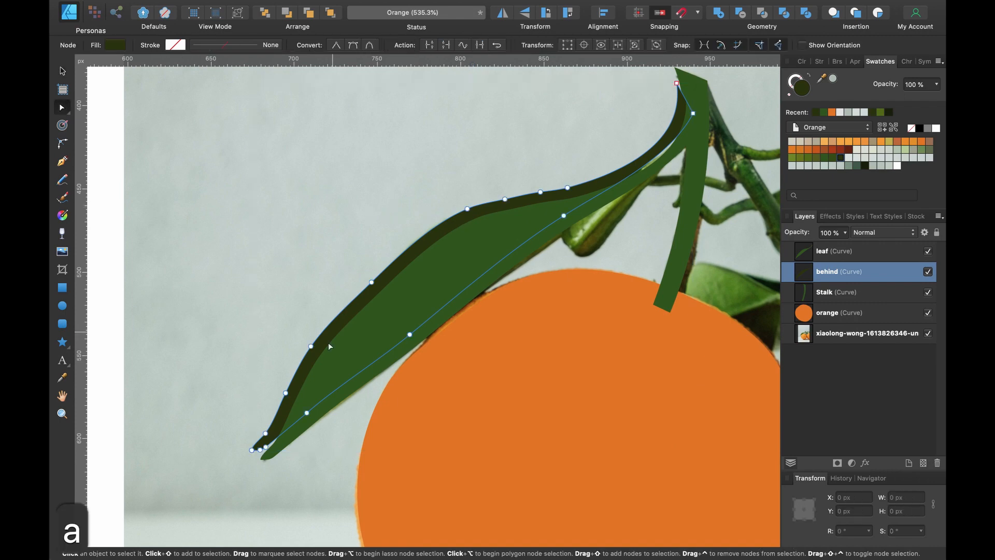
pyautogui.scroll(-3, 331, 347)
pyautogui.hscroll(-1, 330, 346)
pyautogui.moveTo(254, 368); pyautogui.dragTo(300, 404)
pyautogui.press('BackSpace')
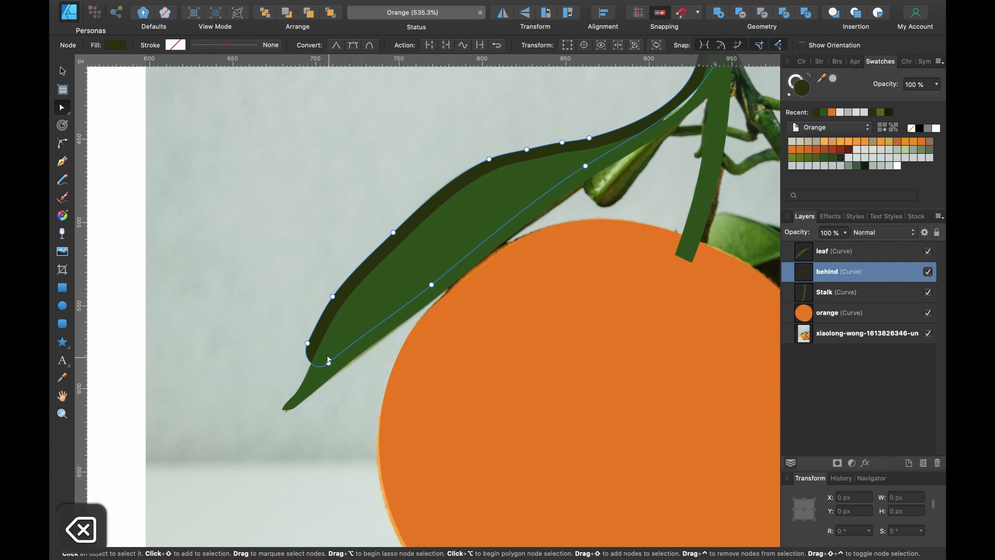
pyautogui.moveTo(307, 343); pyautogui.dragTo(319, 351)
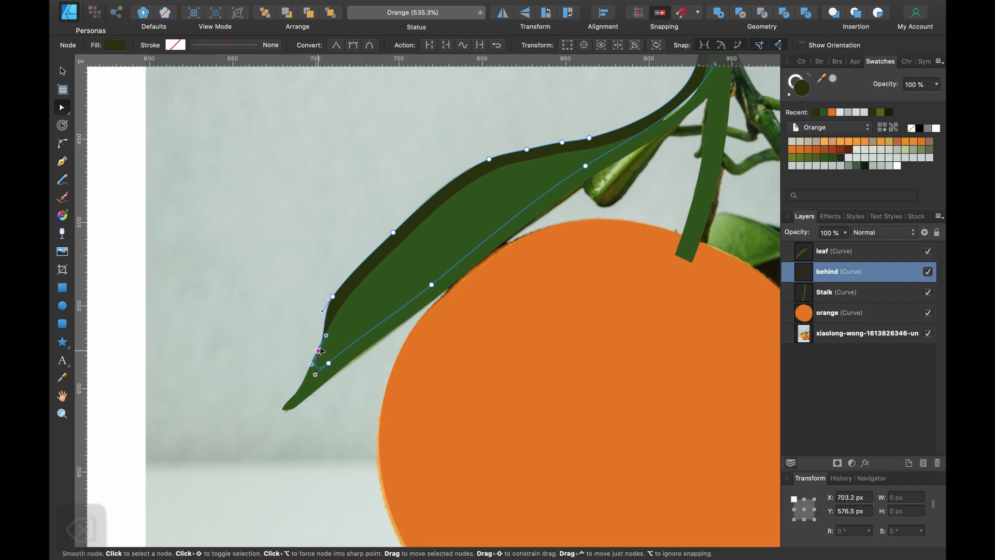
# Delete the next outer-edge node above the tip of the "behind" shape and lengthen the neighbouring node's handle to smooth the edge
pyautogui.click(333, 296)
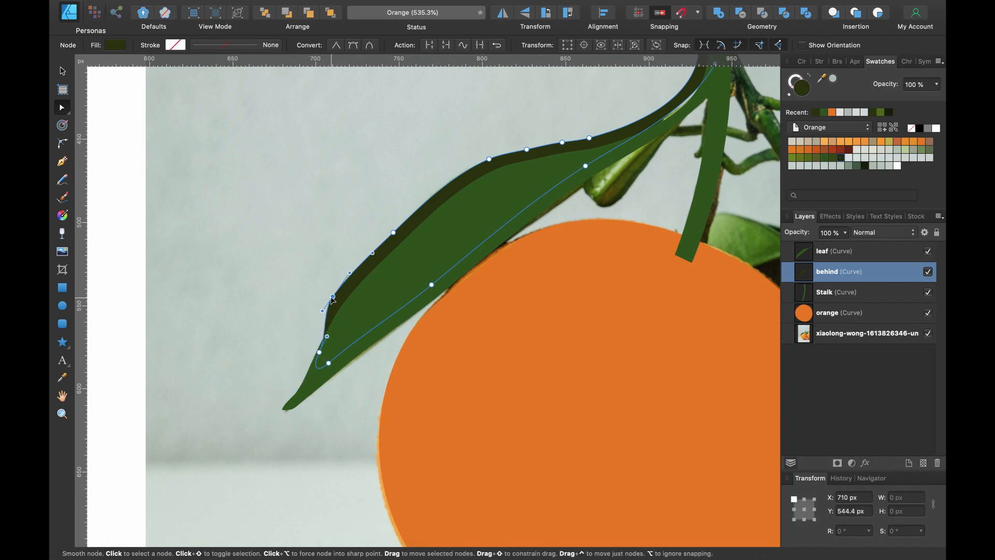
pyautogui.press('BackSpace')
pyautogui.click(393, 232)
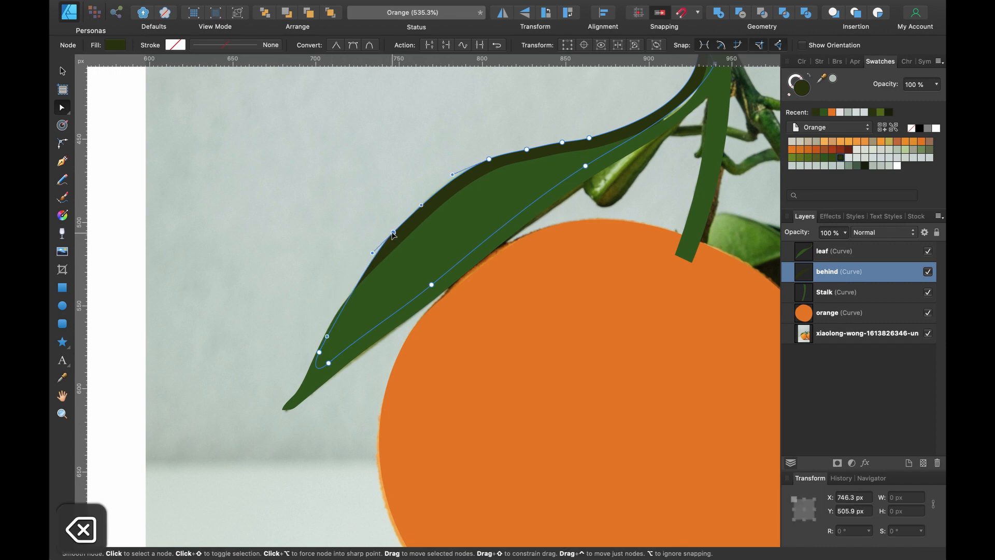
pyautogui.moveTo(372, 253); pyautogui.dragTo(343, 282)
# Tuck the "behind" shape's stalk-end nodes behind the leaf, at about X 944.4, Y 409.2 px and X 926.3, Y 426.2 px, reshaping the curve between them
pyautogui.scroll(3, 343, 282)
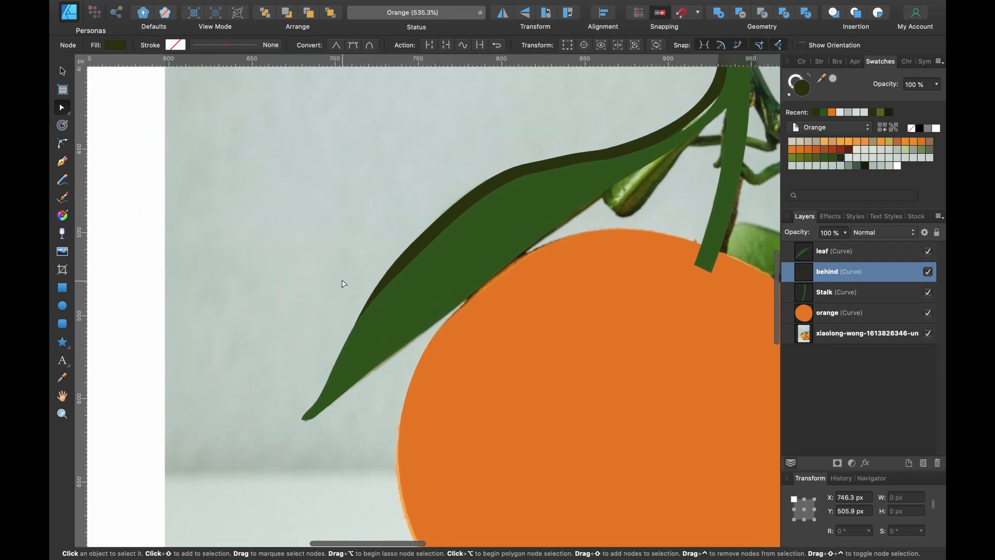
pyautogui.hscroll(3, 342, 282)
pyautogui.scroll(3, 342, 282)
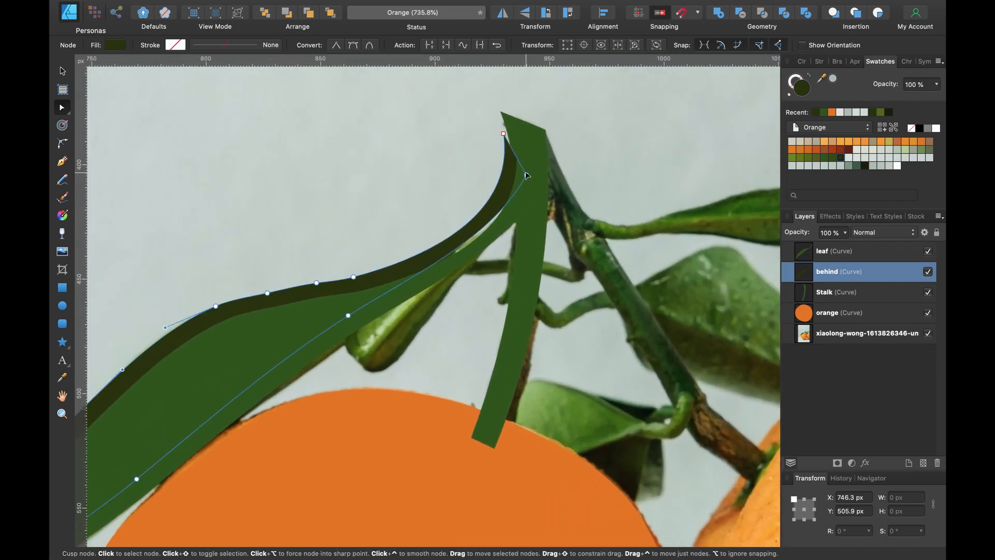
pyautogui.moveTo(527, 175); pyautogui.dragTo(537, 185)
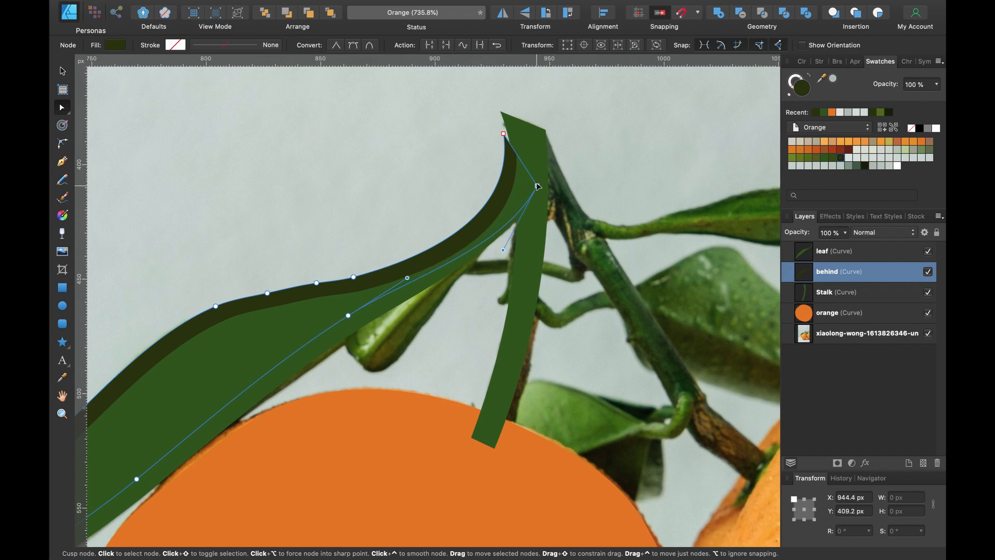
pyautogui.moveTo(504, 133); pyautogui.dragTo(496, 226)
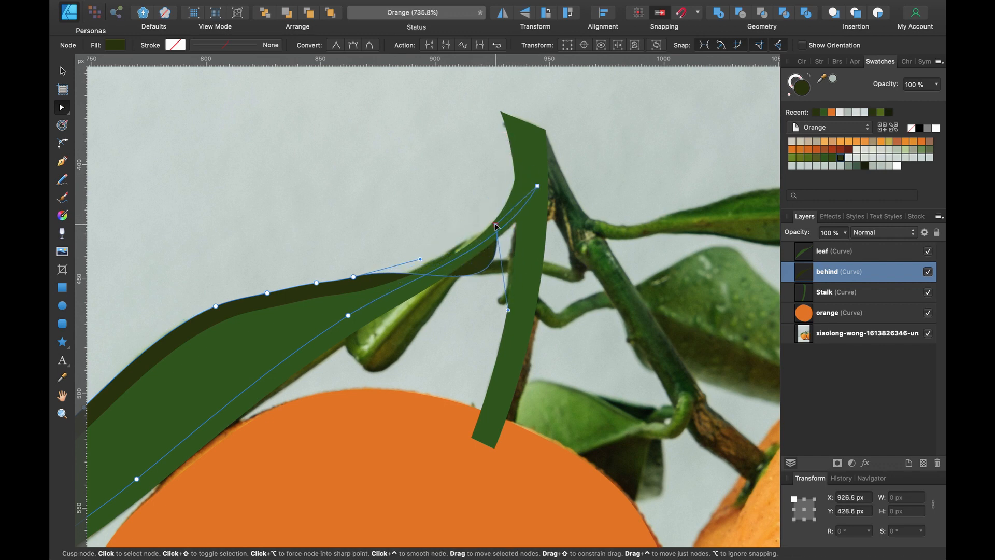
pyautogui.moveTo(507, 311); pyautogui.dragTo(443, 265)
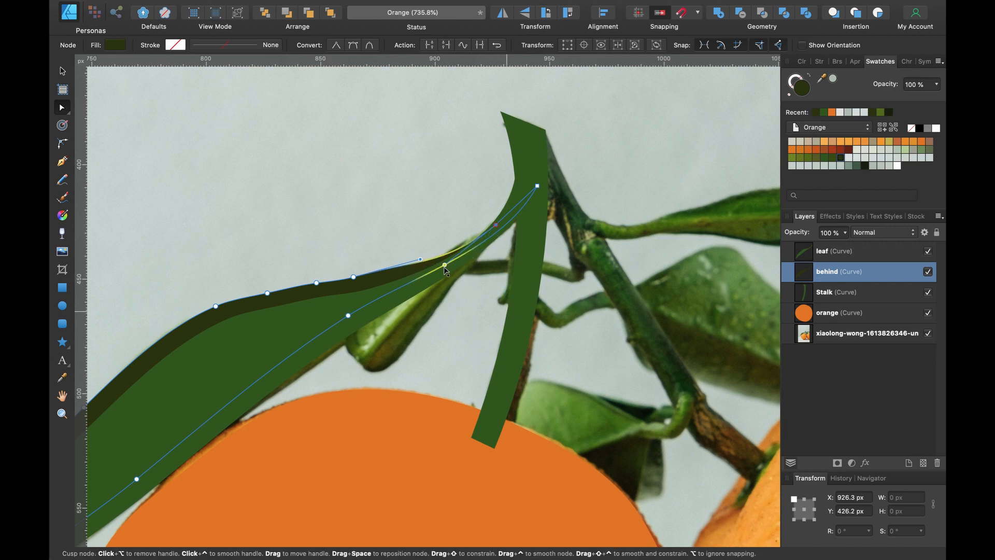
# Delete two upper-edge nodes near the stem of the "behind" shape and move its stem node to about X 912.6, Y 438.9 px, adjusting its curve
pyautogui.click(353, 277)
pyautogui.press('BackSpace')
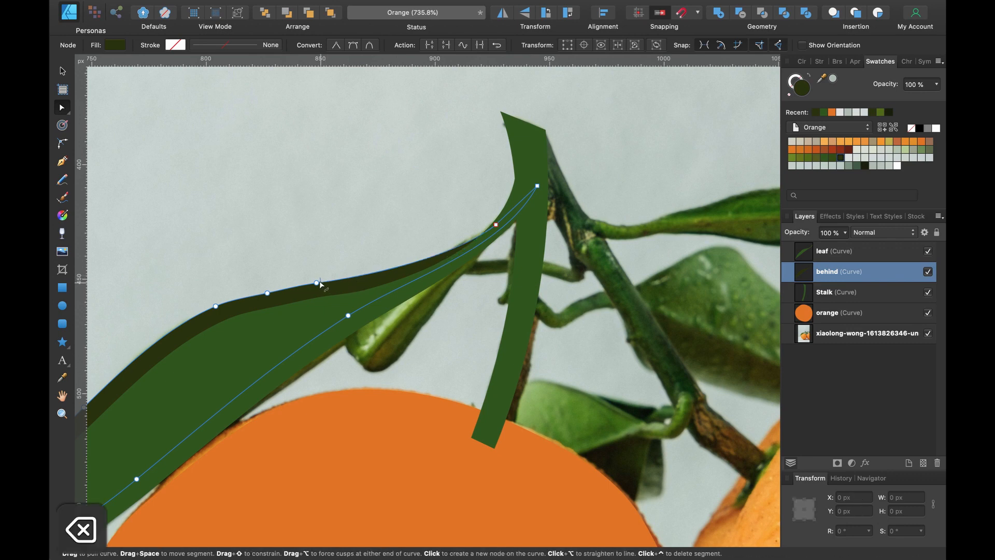
pyautogui.click(316, 282)
pyautogui.press('BackSpace')
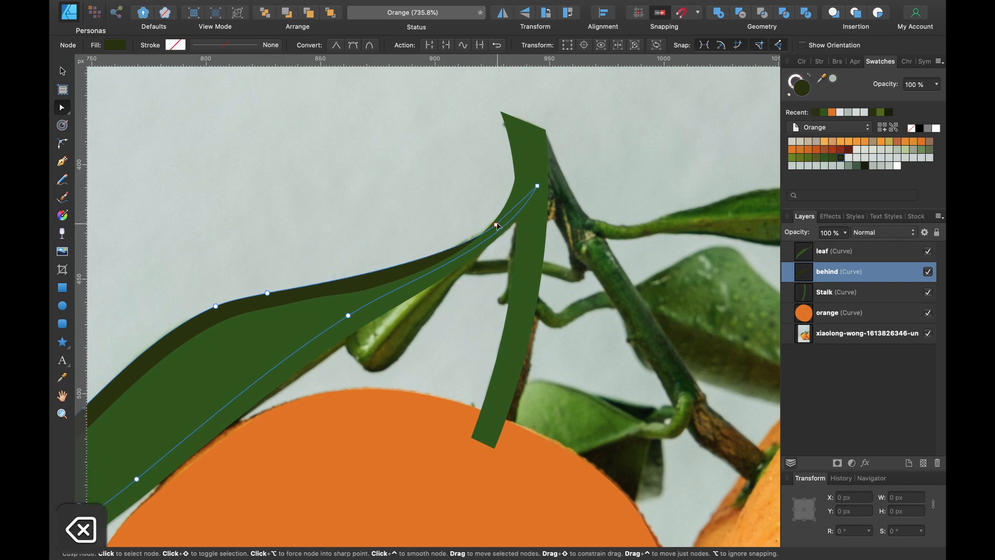
pyautogui.moveTo(491, 228); pyautogui.dragTo(460, 259)
pyautogui.moveTo(412, 296); pyautogui.dragTo(365, 304)
pyautogui.hscroll(-5, 365, 304)
pyautogui.scroll(-2, 365, 305)
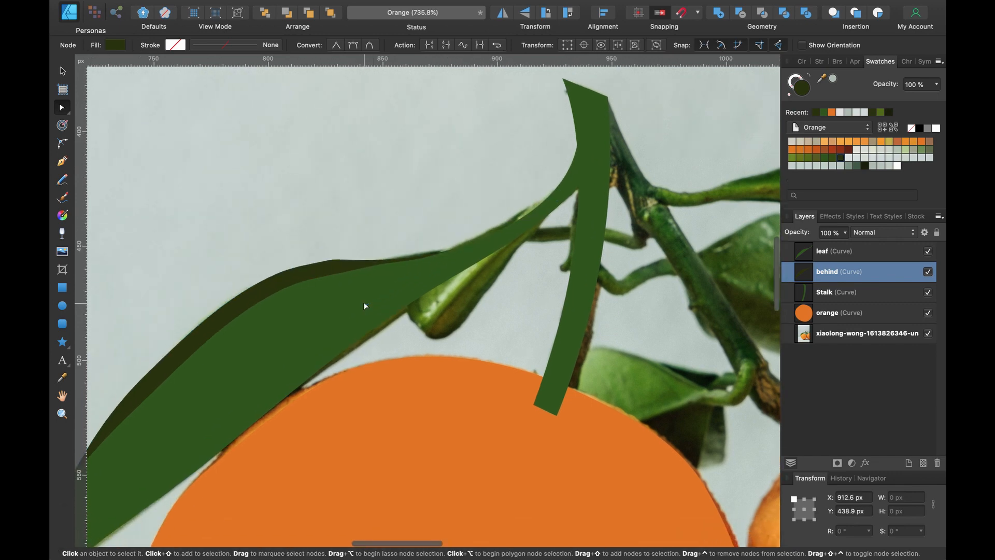
# Smooth the kink on the upper edge of the "behind" shape where it tapers towards the stem
pyautogui.scroll(5, 436, 244)
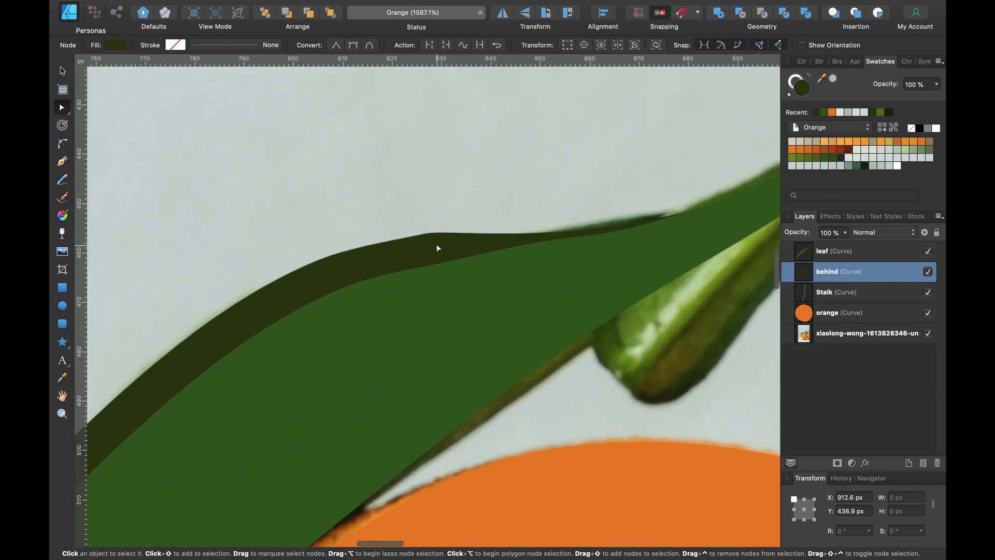
pyautogui.moveTo(460, 226); pyautogui.dragTo(483, 225)
pyautogui.scroll(-5, 483, 225)
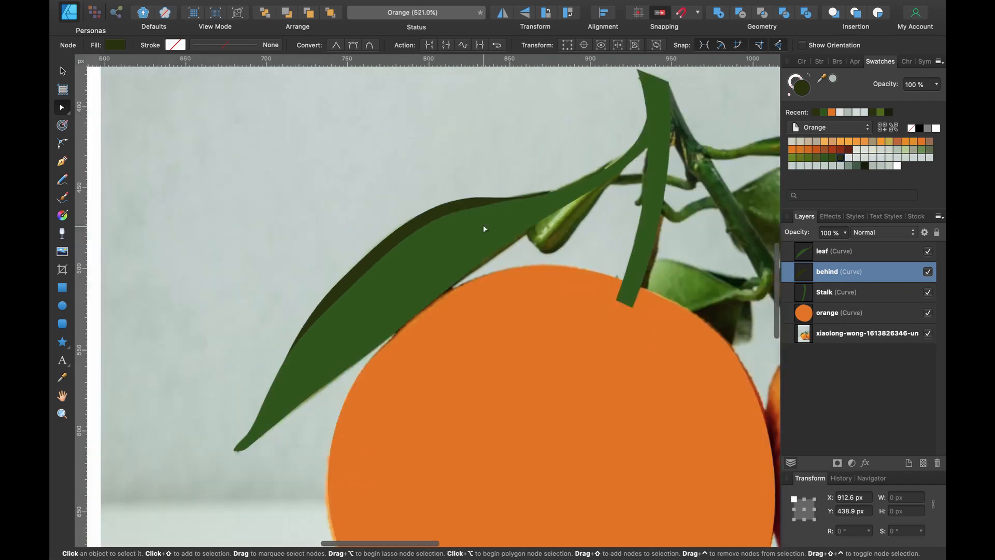
# Smooth the upper edge of the "behind" shape by moving its crest node to about X 829, Y 456.6 px and lengthening the stem-side handle
pyautogui.scroll(4, 483, 225)
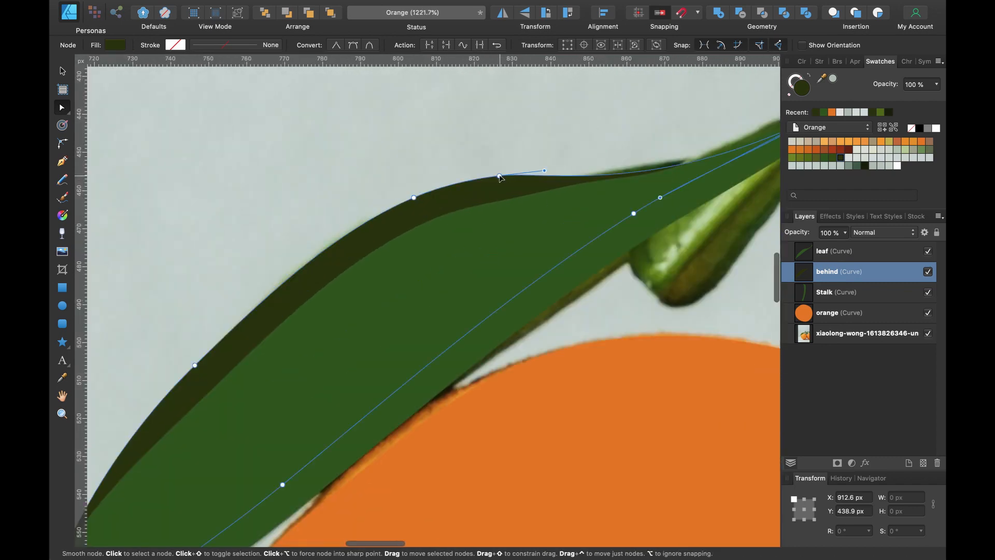
pyautogui.click(510, 178)
pyautogui.moveTo(554, 172); pyautogui.dragTo(583, 175)
# Move the reference photo straight sideways to about X 1030.2 px so it sits beside the traced shapes
pyautogui.scroll(-12, 583, 174)
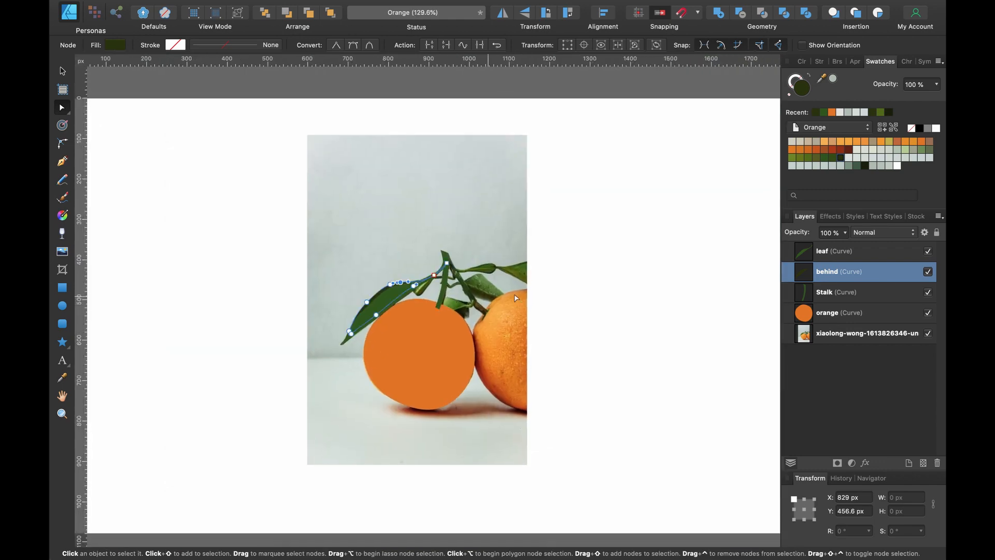
pyautogui.click(832, 335)
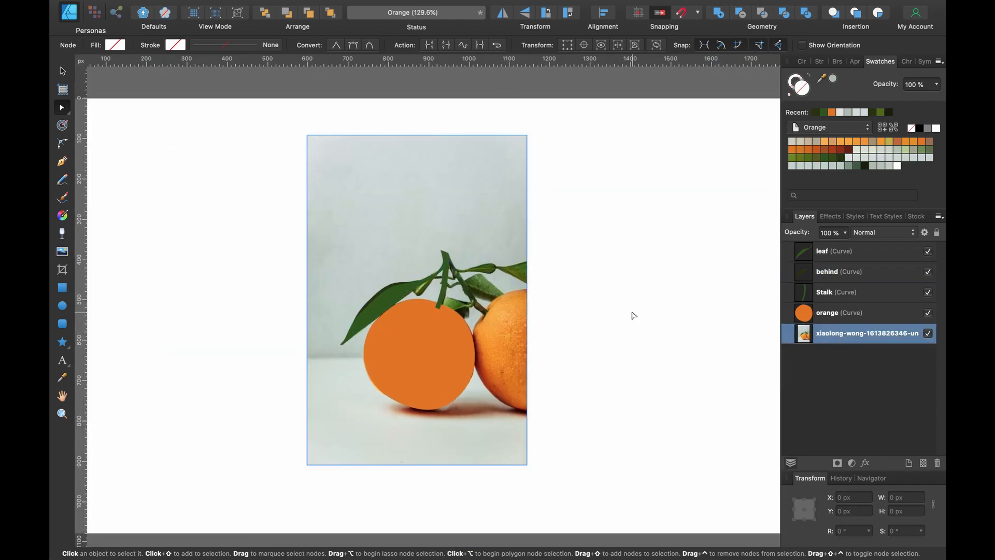
pyautogui.press('v')
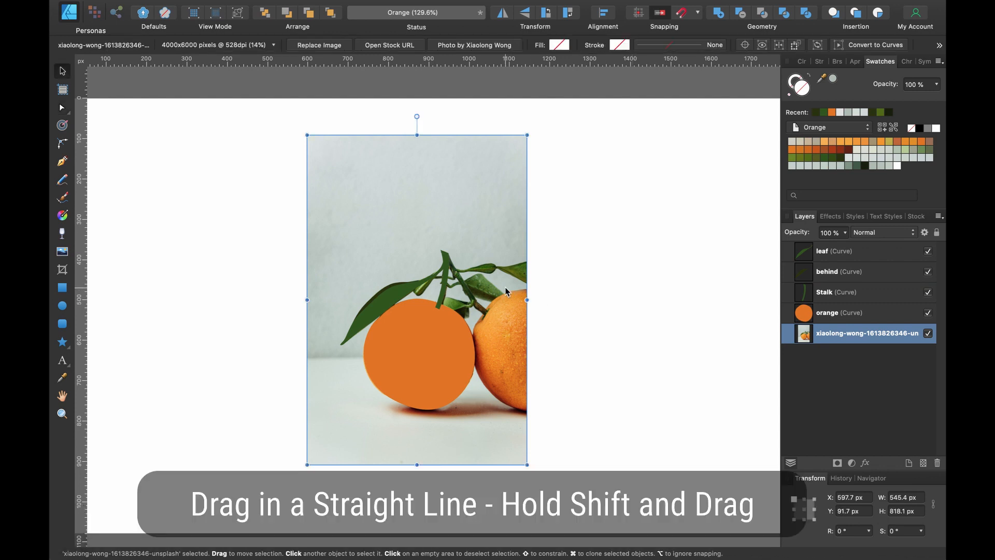
pyautogui.moveTo(505, 287); pyautogui.dragTo(680, 274)
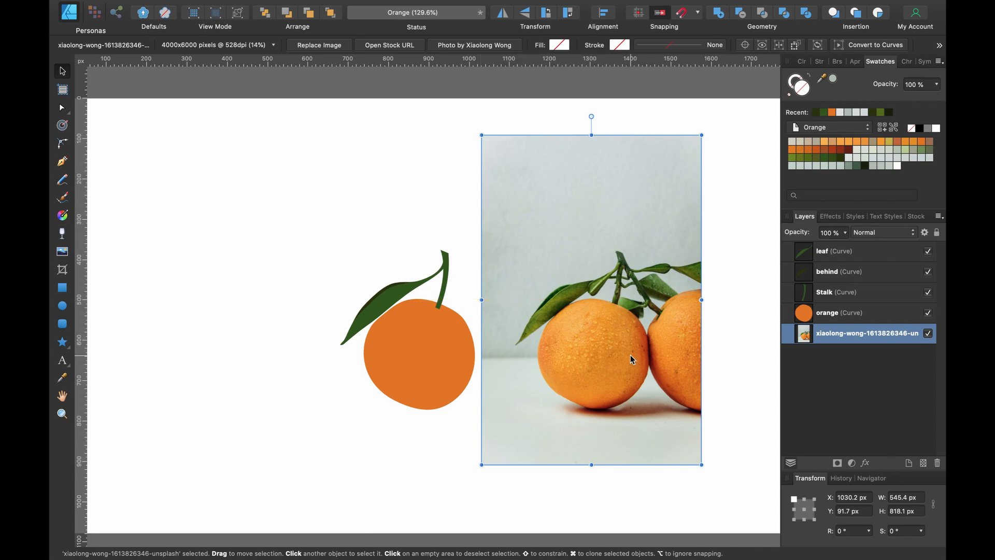
# Reorder the layers so that "Stalk" and the "leaf" and "behind" shapes all lie beneath "orange"
pyautogui.scroll(3, 573, 347)
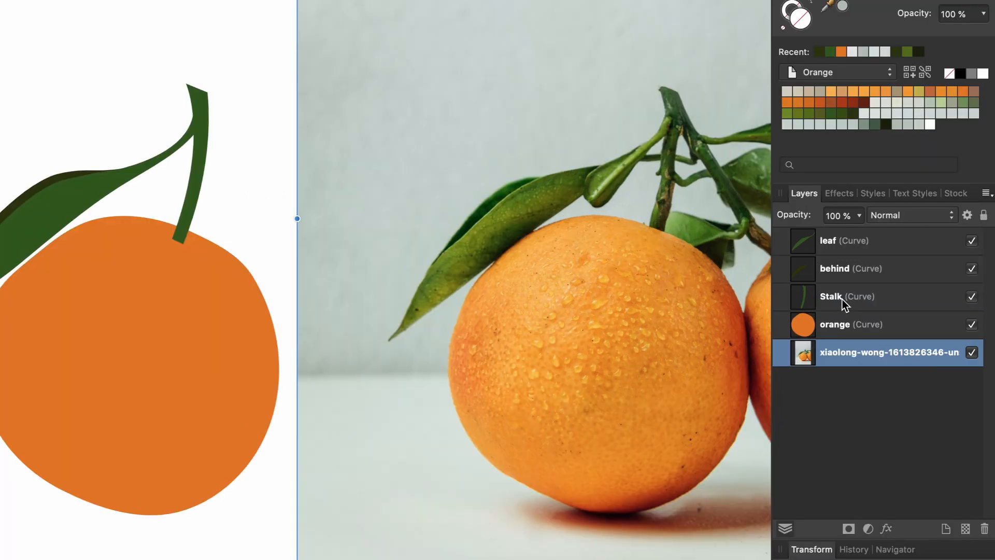
pyautogui.click(842, 299)
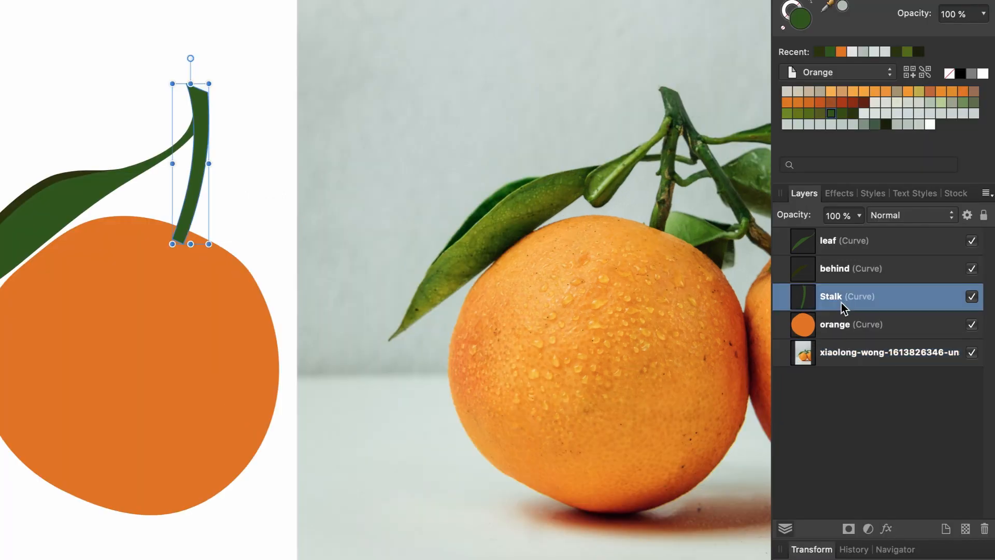
pyautogui.moveTo(841, 302); pyautogui.dragTo(813, 338)
pyautogui.click(843, 268)
pyautogui.keyDown('shift'); pyautogui.click(843, 244); pyautogui.keyUp('shift')
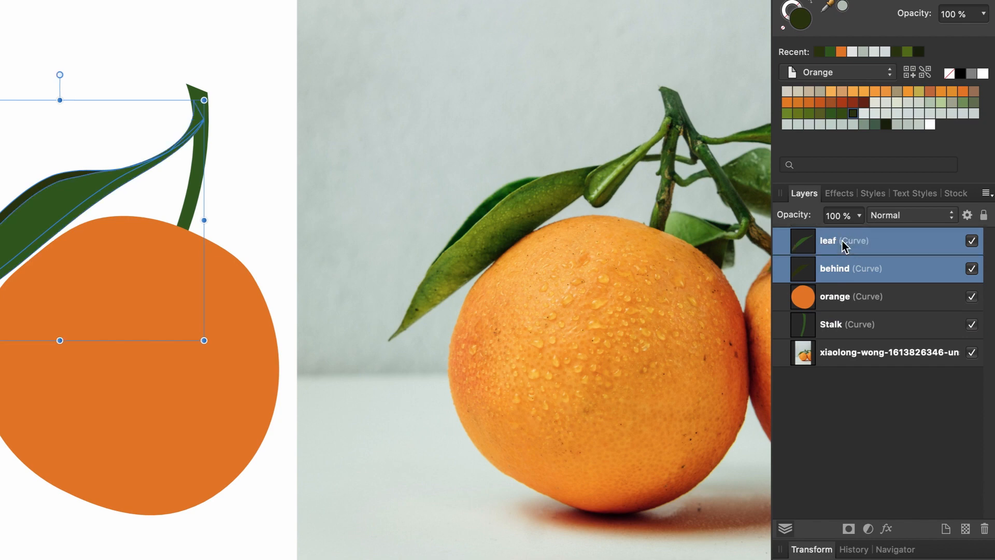
pyautogui.moveTo(842, 264); pyautogui.dragTo(801, 300)
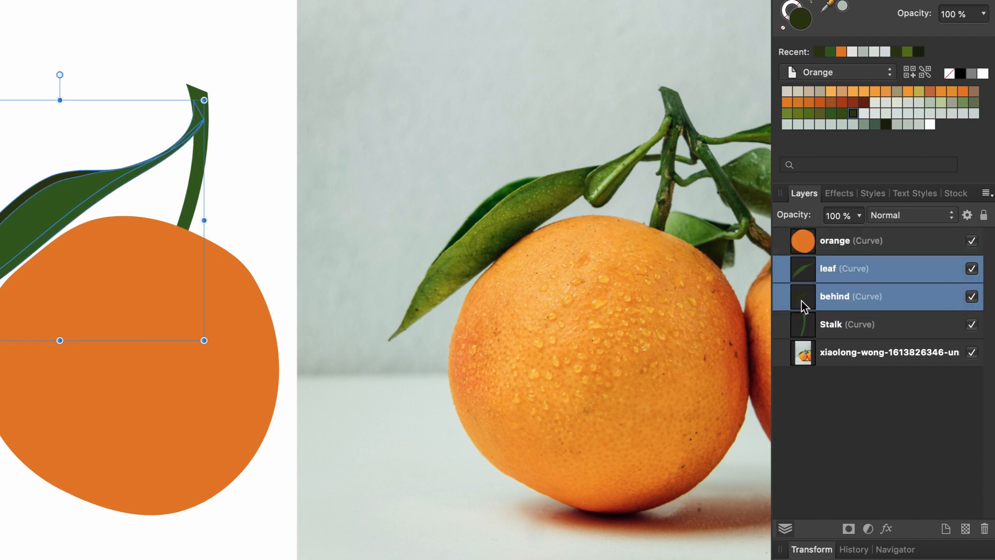
# Nudge the orange's edge node beside the leaf outward to about X 785.2, Y 533.8 px to round the outline and close the gap
pyautogui.click(841, 249)
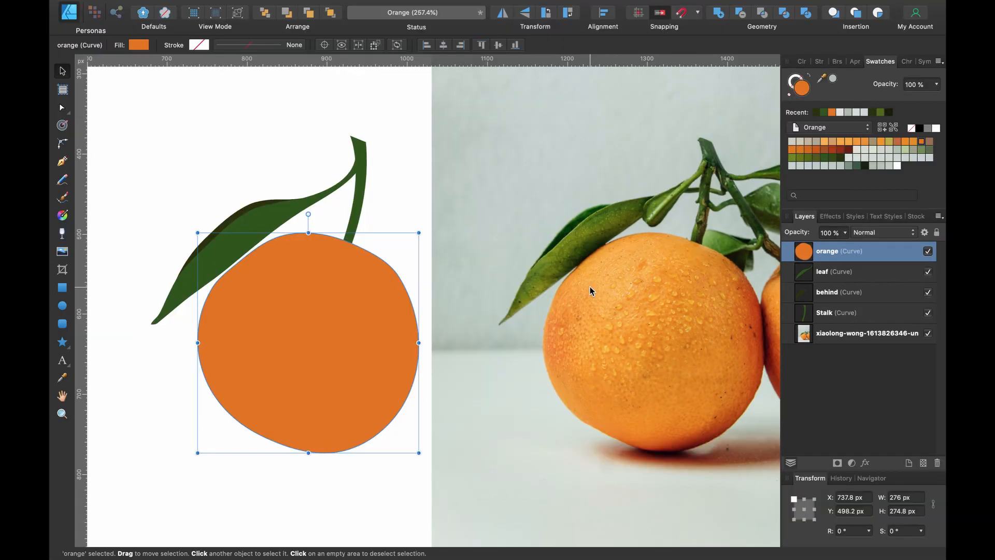
pyautogui.scroll(3, 512, 249)
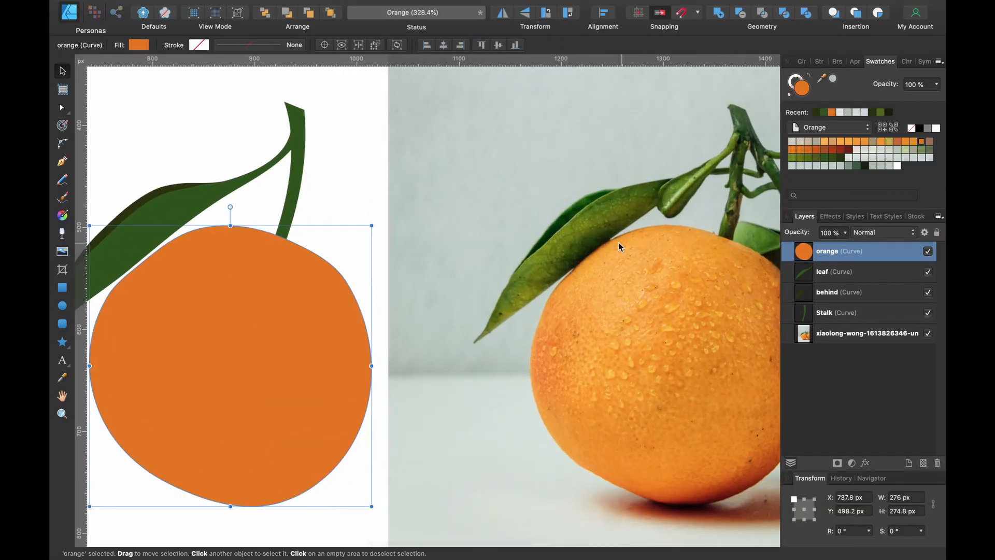
pyautogui.hscroll(-5, 592, 257)
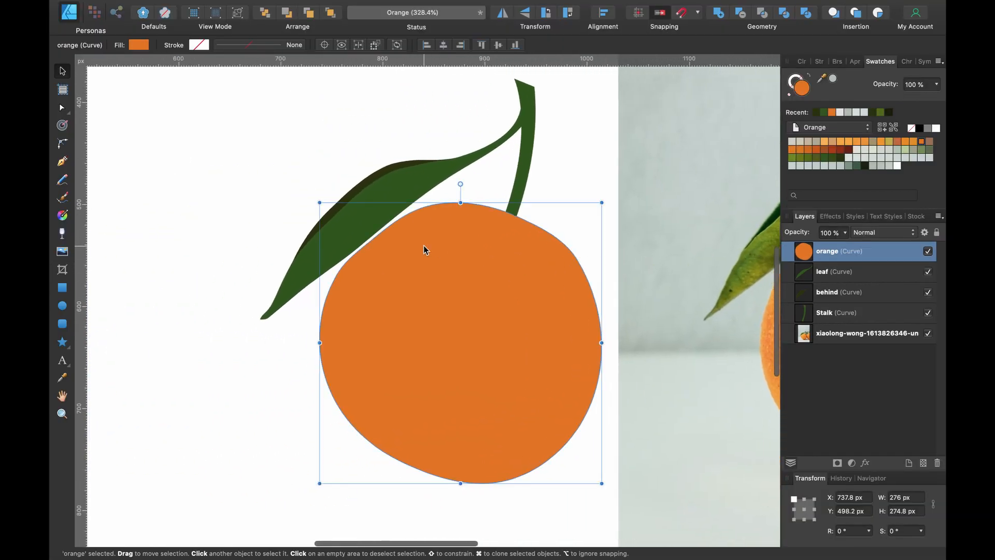
pyautogui.scroll(3, 384, 242)
pyautogui.press('a')
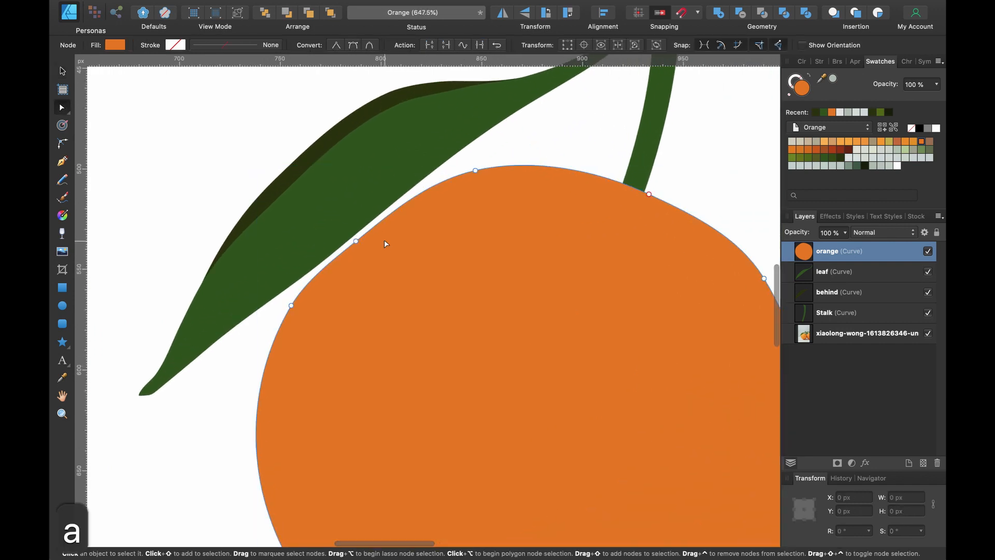
pyautogui.click(356, 239)
pyautogui.moveTo(354, 238); pyautogui.dragTo(352, 236)
pyautogui.scroll(-10, 353, 237)
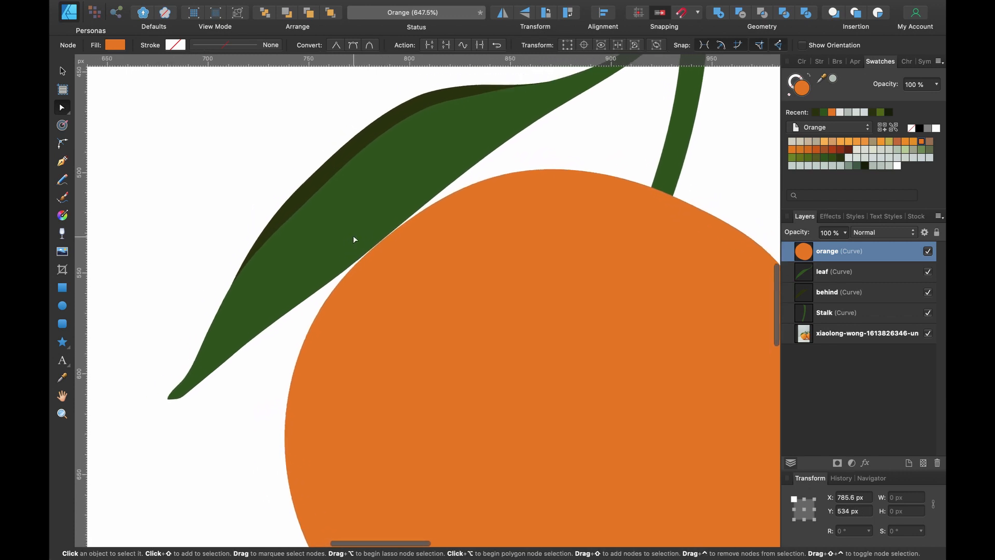
# Merge the "leaf" and "Stalk" curves into a single shape with the Add operation
pyautogui.scroll(6, 379, 198)
pyautogui.scroll(1, 379, 198)
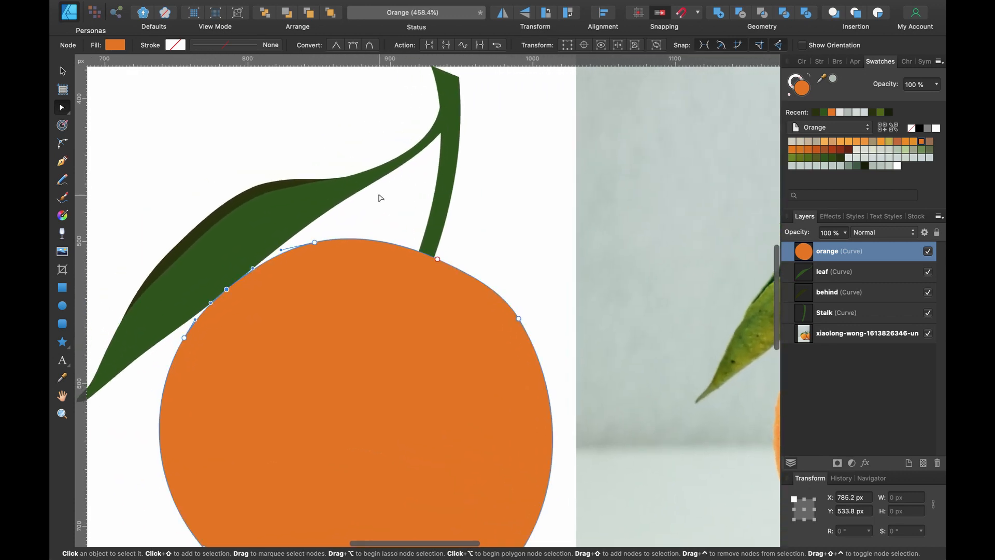
pyautogui.click(447, 170)
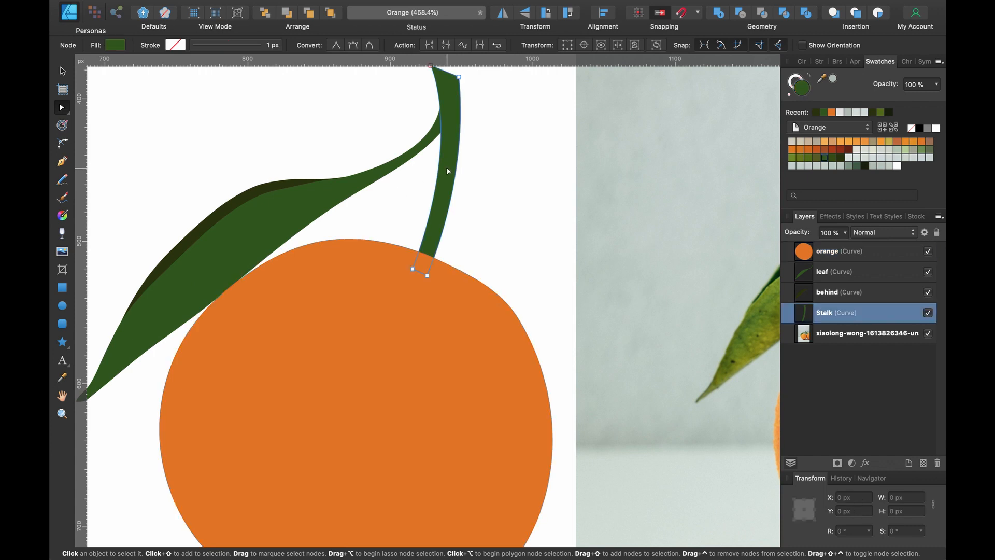
pyautogui.click(319, 205)
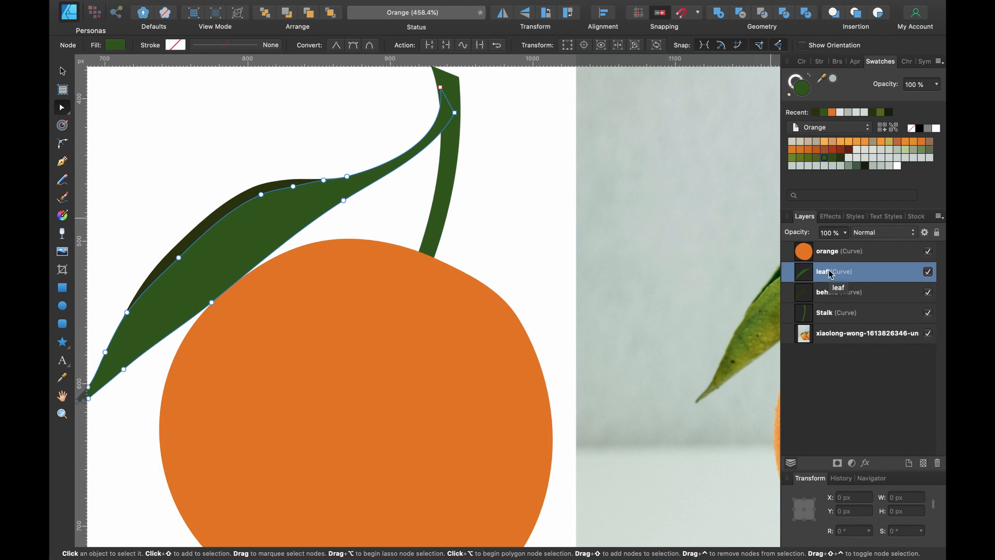
pyautogui.keyDown('super'); pyautogui.click(845, 316); pyautogui.keyUp('super')
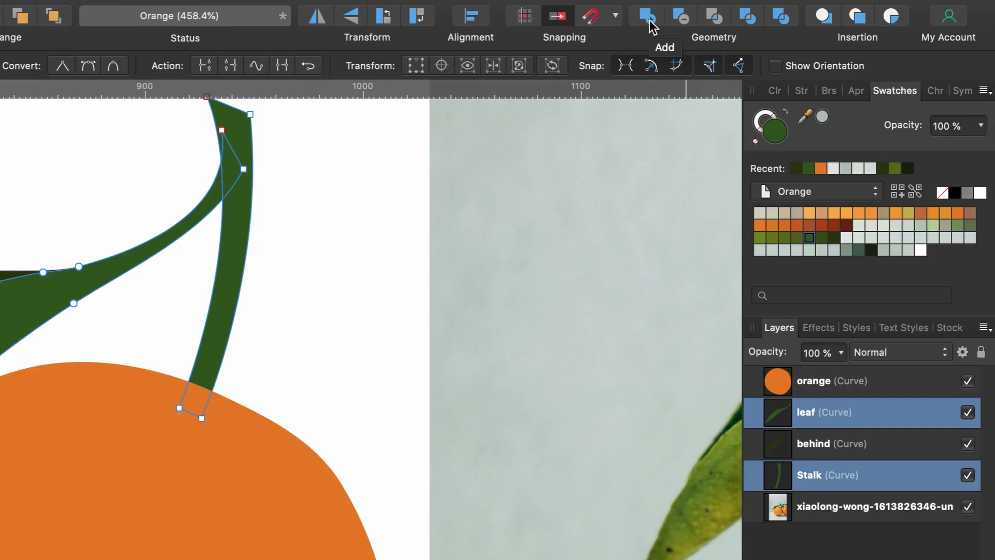
pyautogui.click(648, 21)
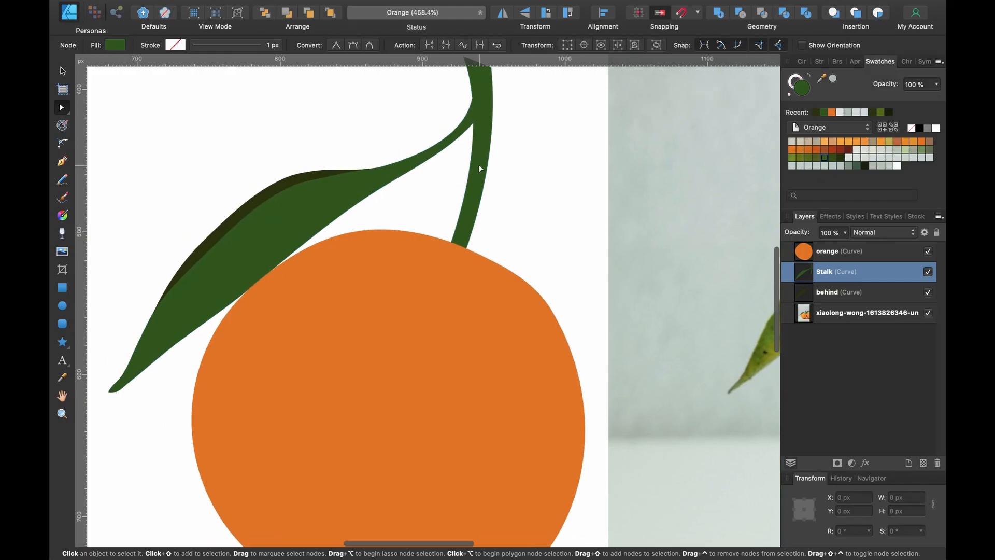
# Switch to the Pixel Persona and set up the Paint Brush with "Finest Spray Rade" from the Sprays and Spatters category
pyautogui.scroll(1, 479, 169)
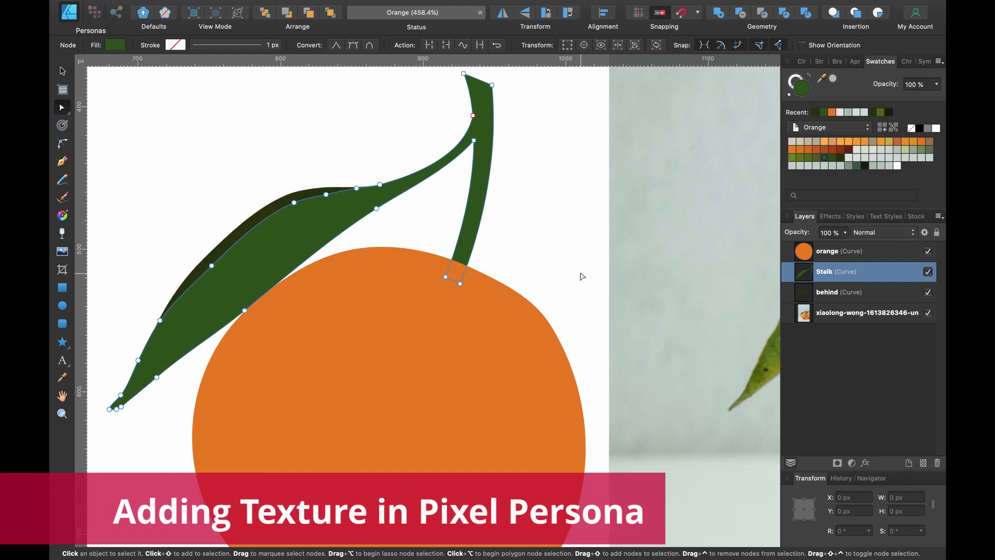
pyautogui.scroll(-5, 582, 277)
pyautogui.hscroll(5, 582, 276)
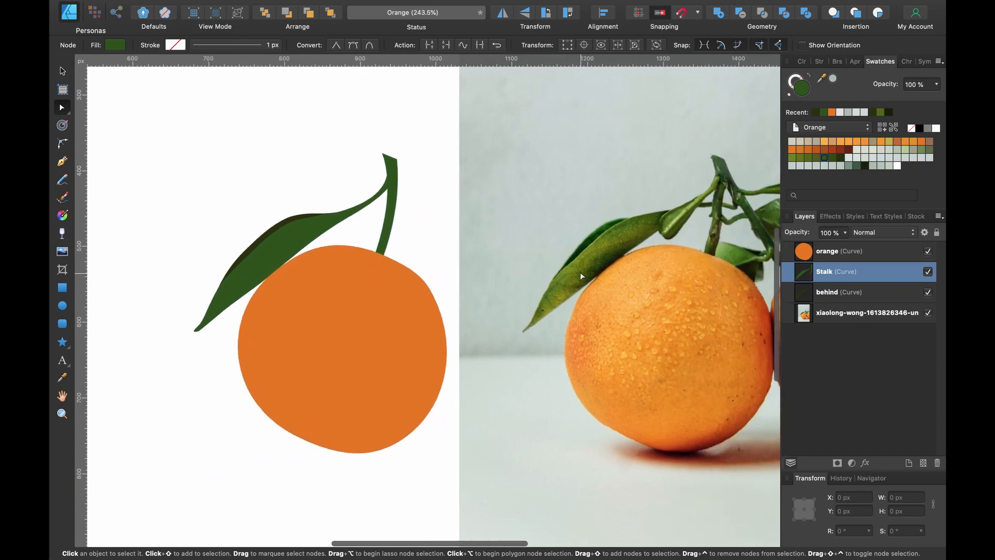
pyautogui.click(94, 13)
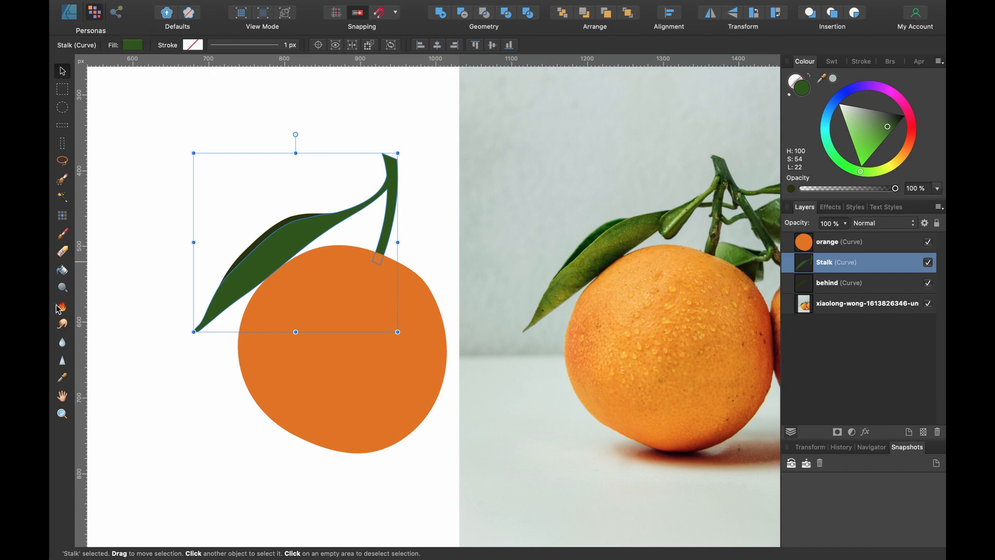
pyautogui.click(62, 235)
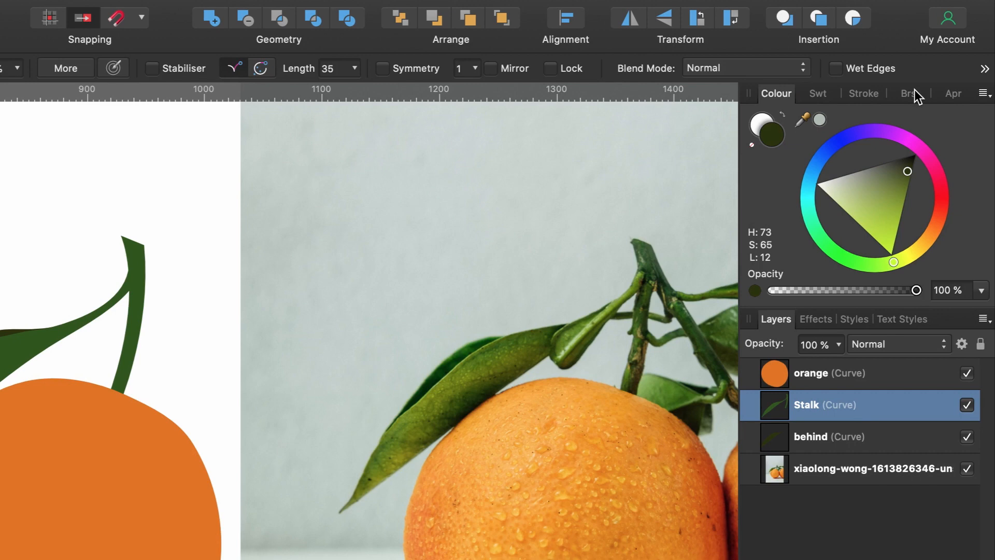
pyautogui.click(894, 61)
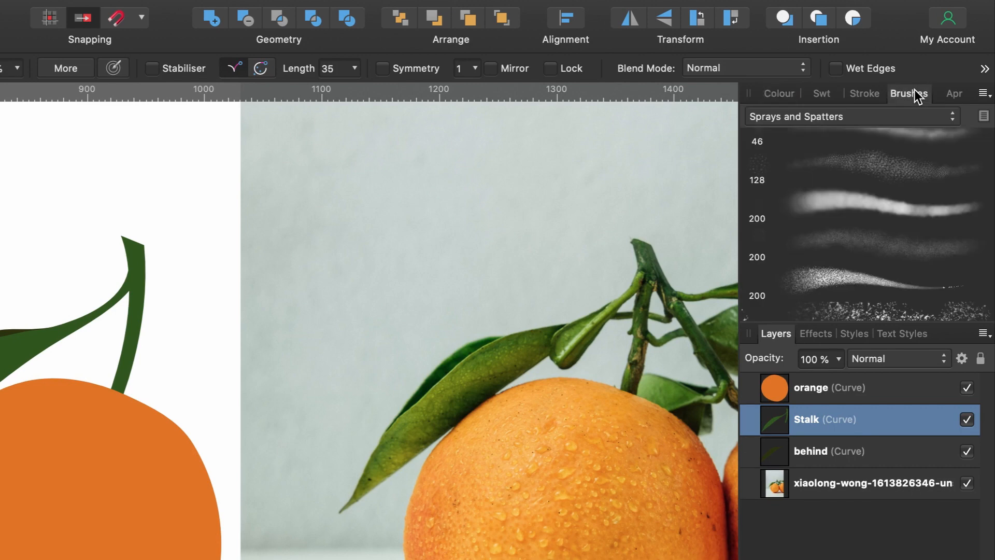
pyautogui.click(864, 117)
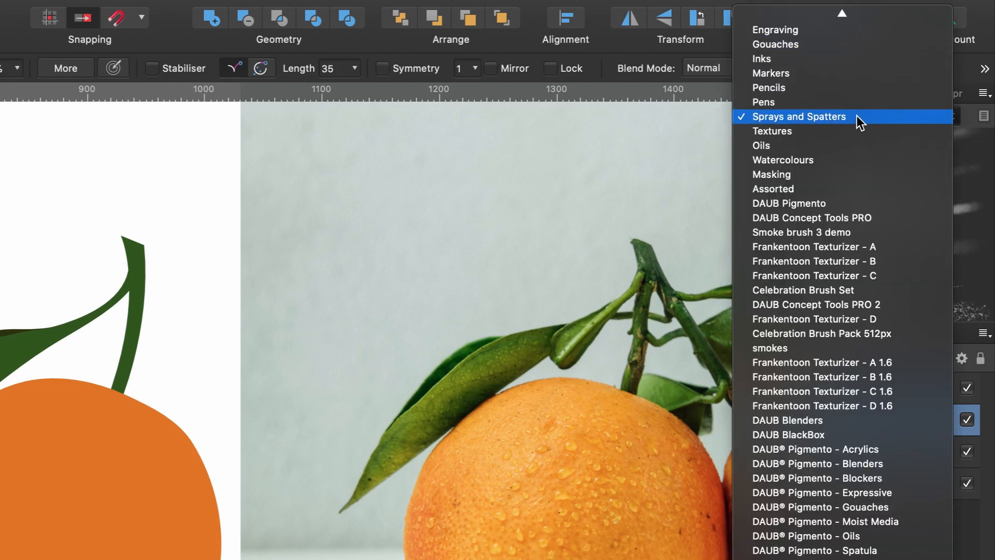
pyautogui.click(856, 117)
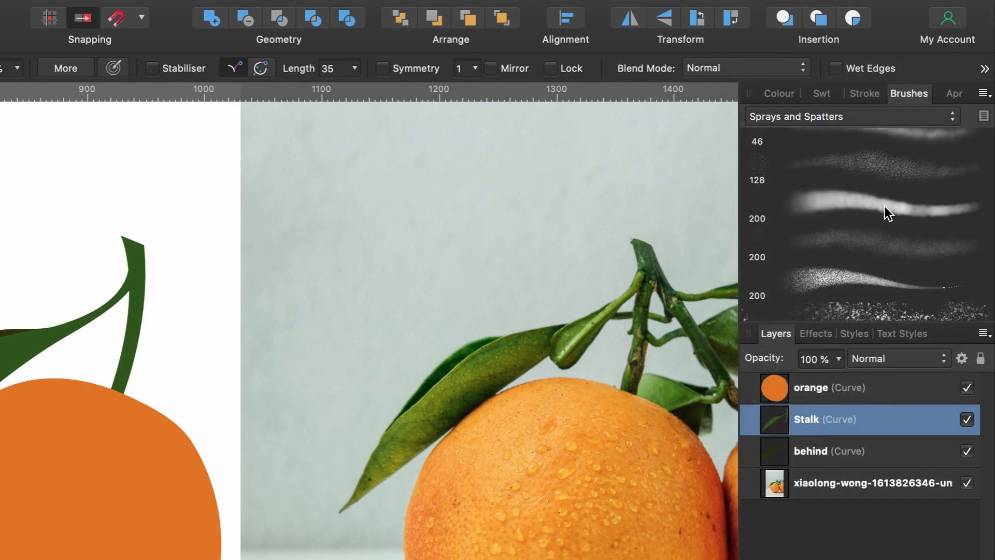
pyautogui.scroll(2, 885, 207)
pyautogui.scroll(-1, 885, 210)
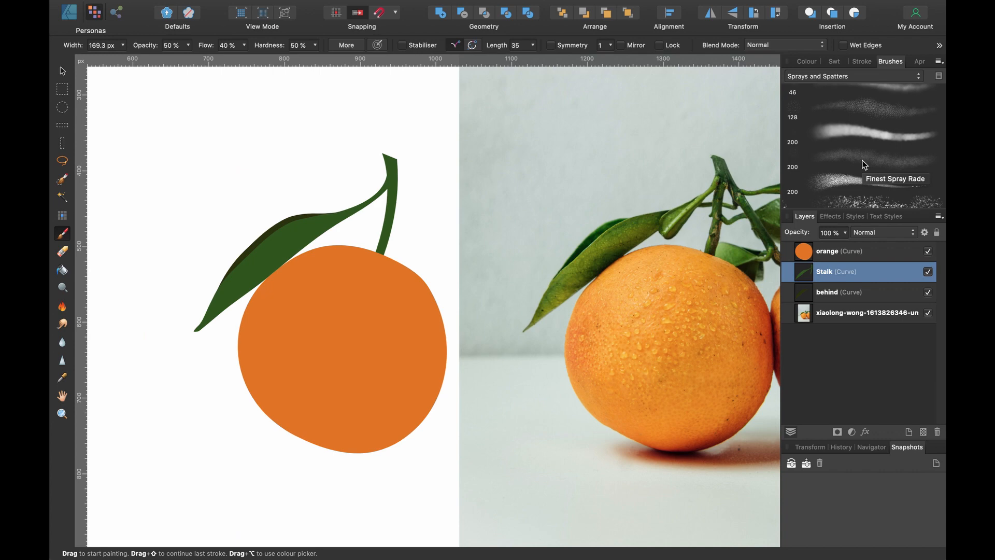
pyautogui.click(865, 164)
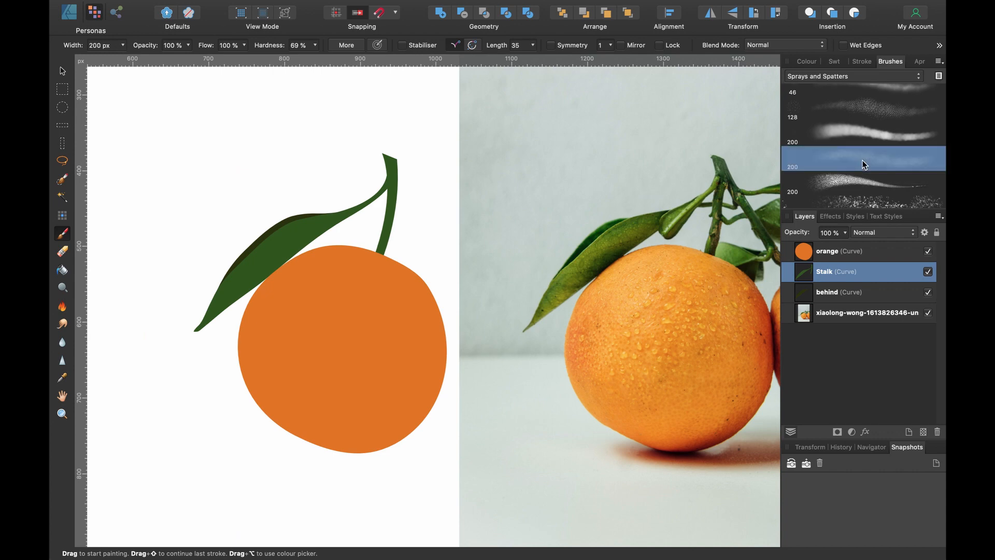
# Pick a light orange from the Orange palette and reduce the brush width to 141.2 px
pyautogui.click(832, 64)
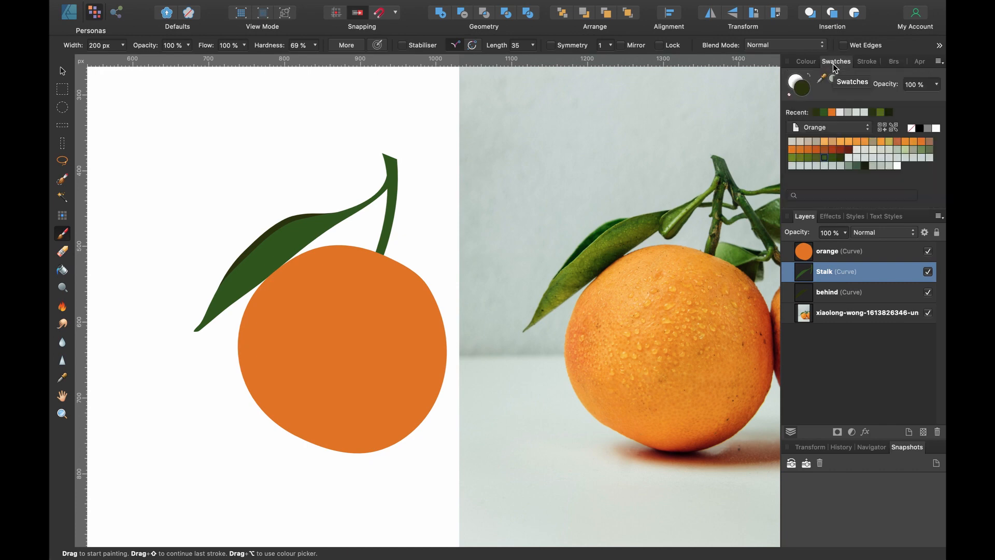
pyautogui.click(824, 141)
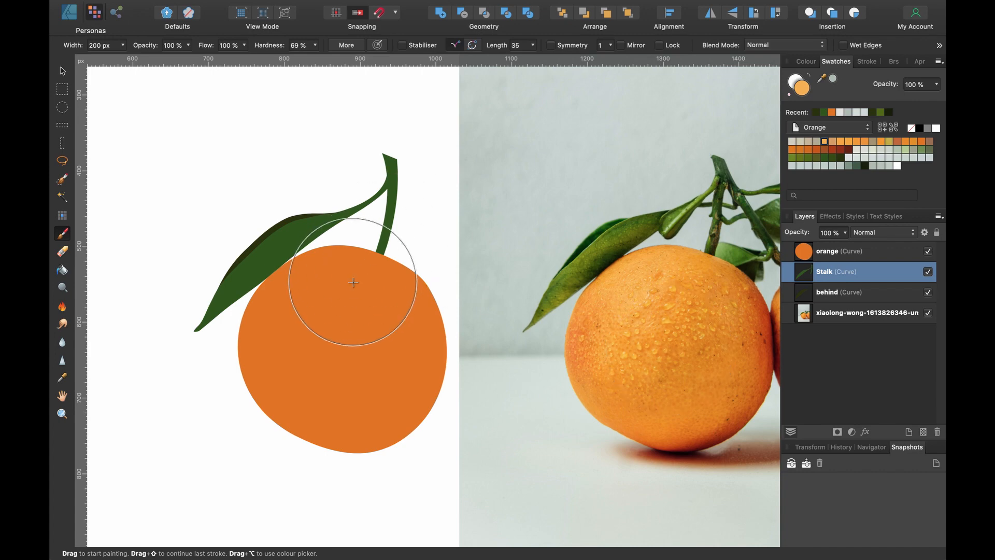
pyautogui.press('[')
pyautogui.press('[')
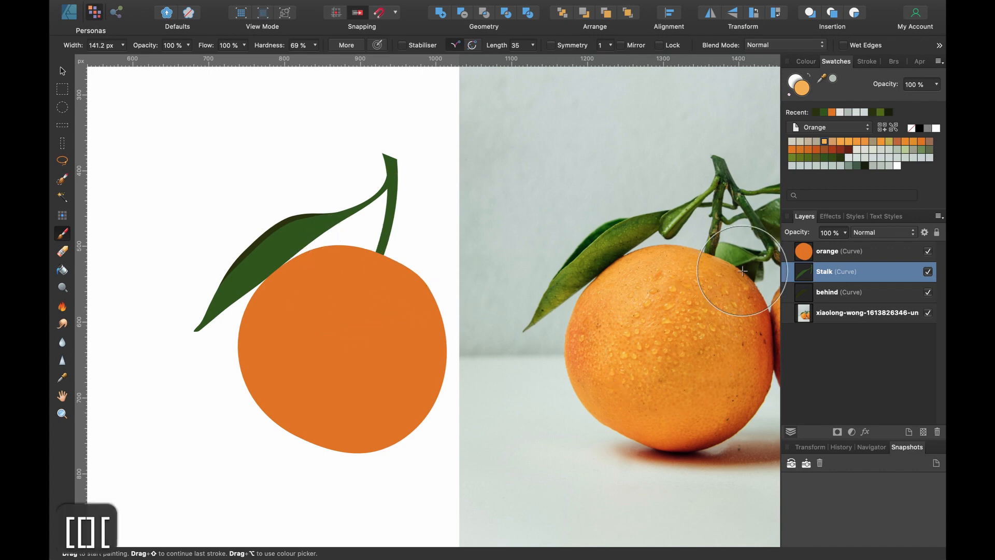
# Spray light orange grain texture over the leaf-side upper part of the orange, on a new pixel layer above the "orange" curve
pyautogui.click(827, 253)
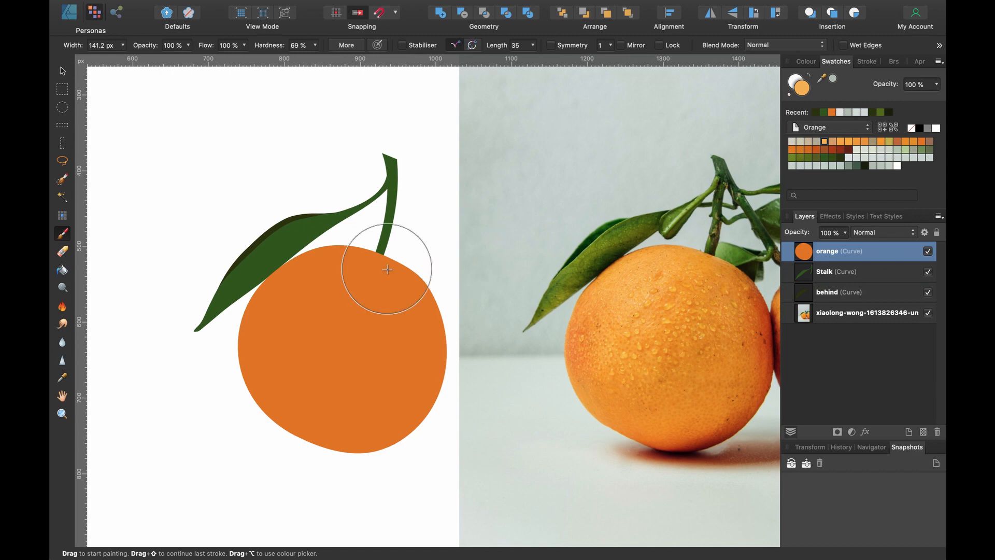
pyautogui.moveTo(387, 270)
pyautogui.mouseDown()
pyautogui.moveTo(314, 284)
pyautogui.moveTo(236, 375)
pyautogui.moveTo(308, 295)
pyautogui.moveTo(374, 271)
pyautogui.moveTo(321, 286)
pyautogui.moveTo(246, 364)
pyautogui.moveTo(321, 299)
pyautogui.moveTo(356, 282)
pyautogui.moveTo(388, 289)
pyautogui.moveTo(317, 312)
pyautogui.mouseUp()
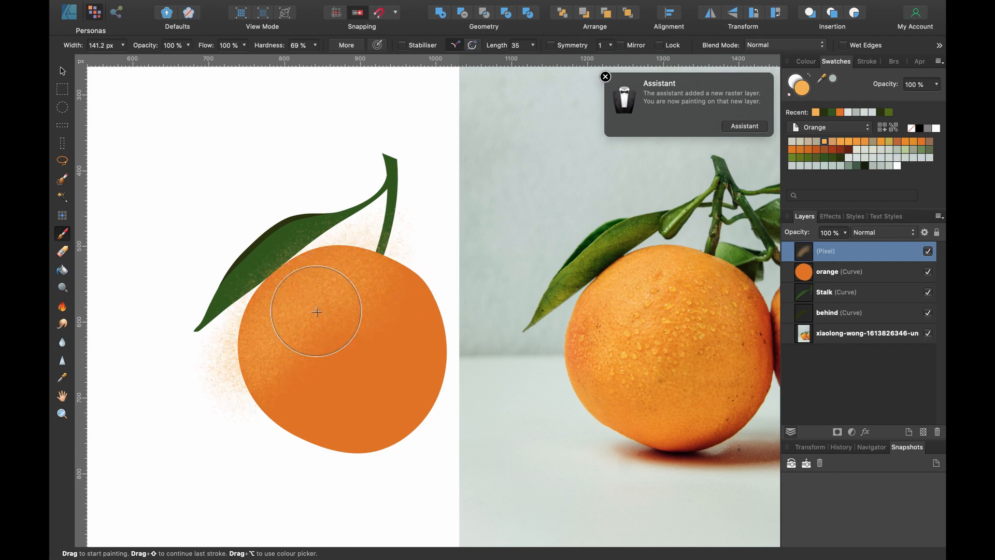
pyautogui.scroll(5, 301, 312)
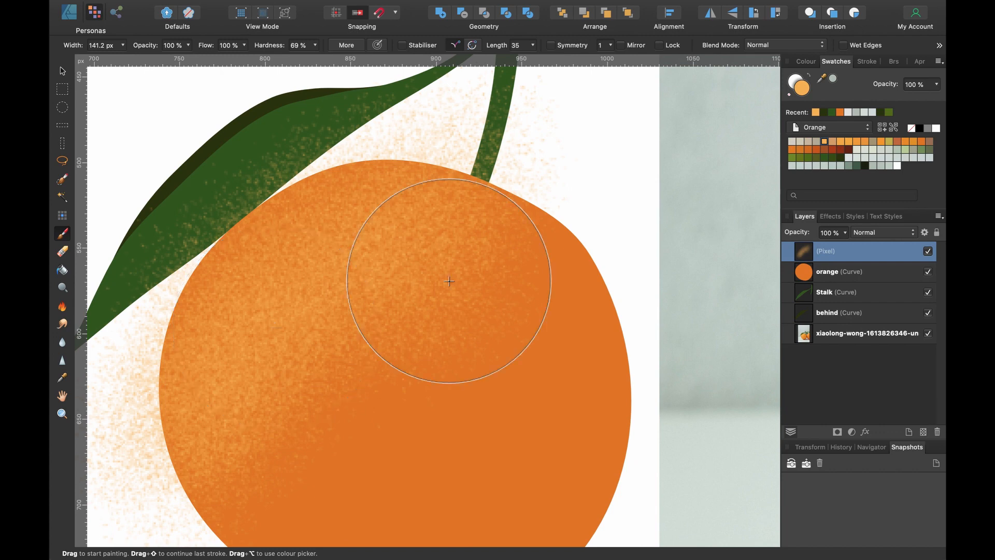
pyautogui.scroll(-5, 355, 338)
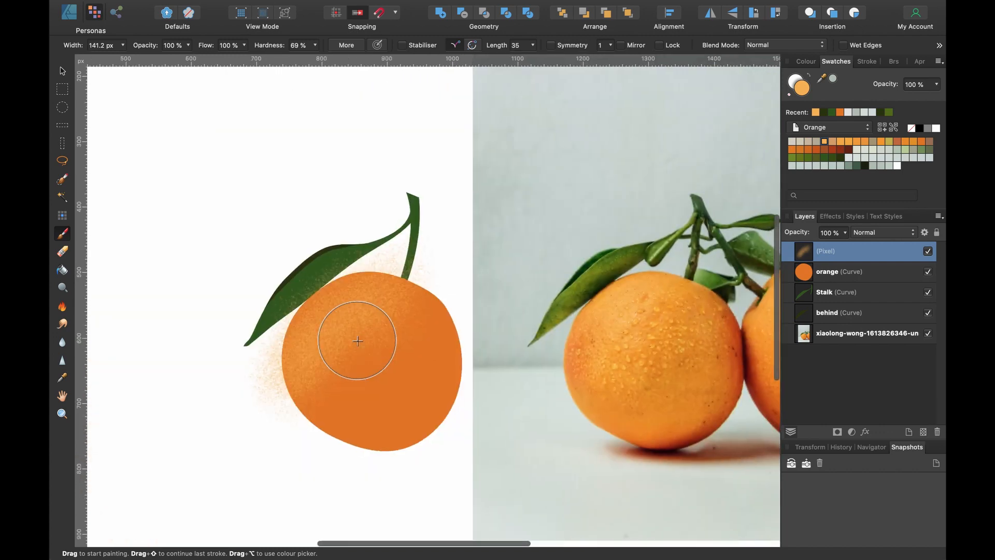
# Undo the light orange spray and remove the pixel layer above the "orange" curve
pyautogui.press('super+z')
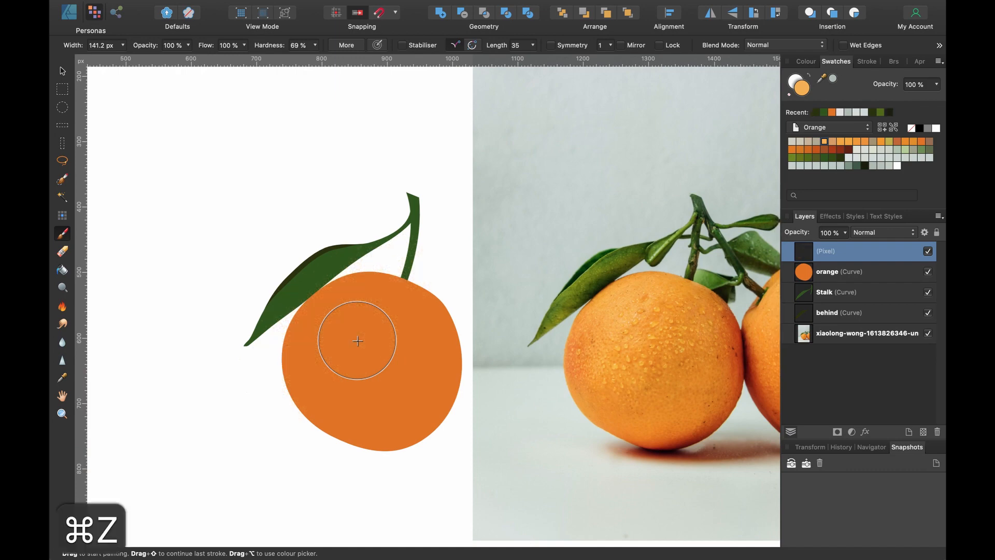
pyautogui.scroll(-2, 358, 339)
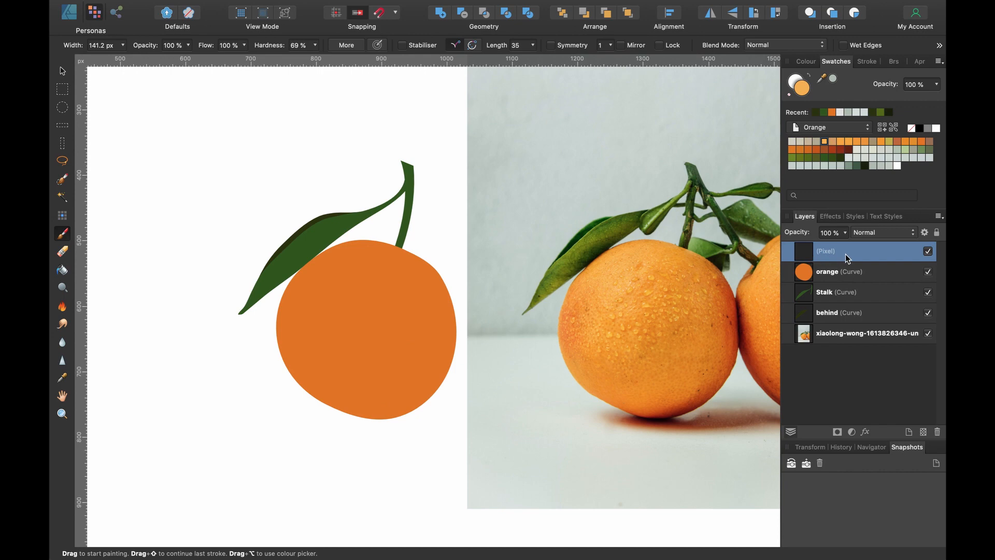
pyautogui.press('super+z')
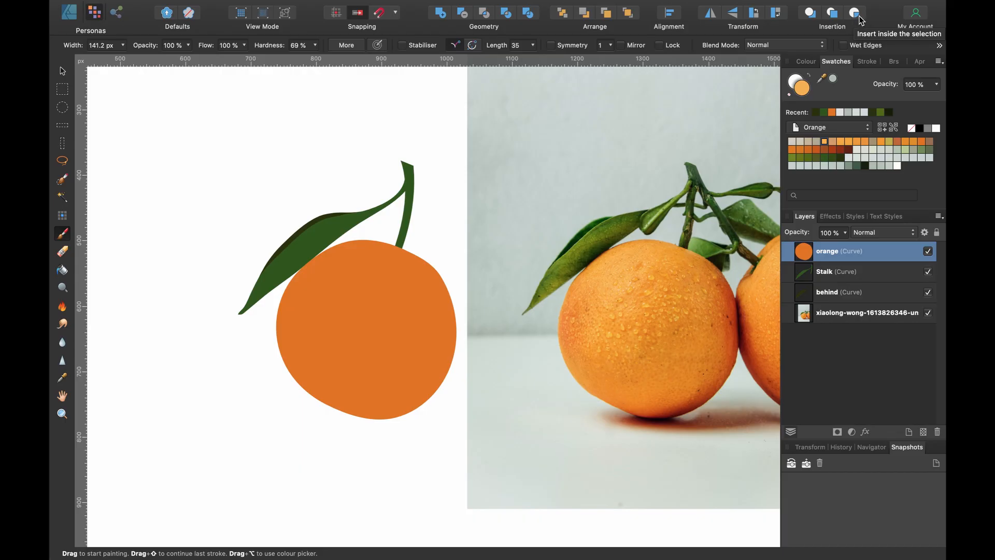
# Set insertion to inside the selection and spray light orange grain within the "orange" curve, over its upper-left side
pyautogui.click(848, 24)
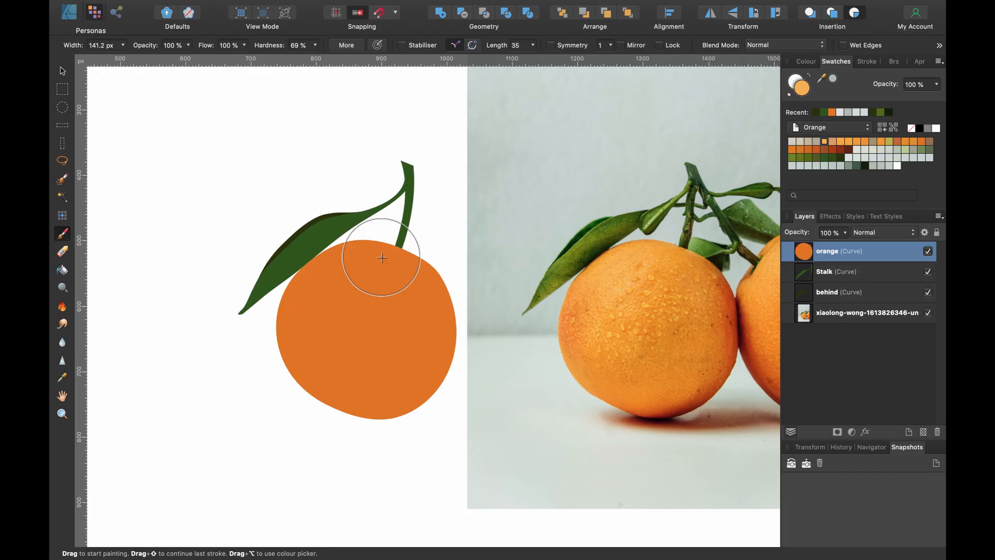
pyautogui.scroll(1, 382, 257)
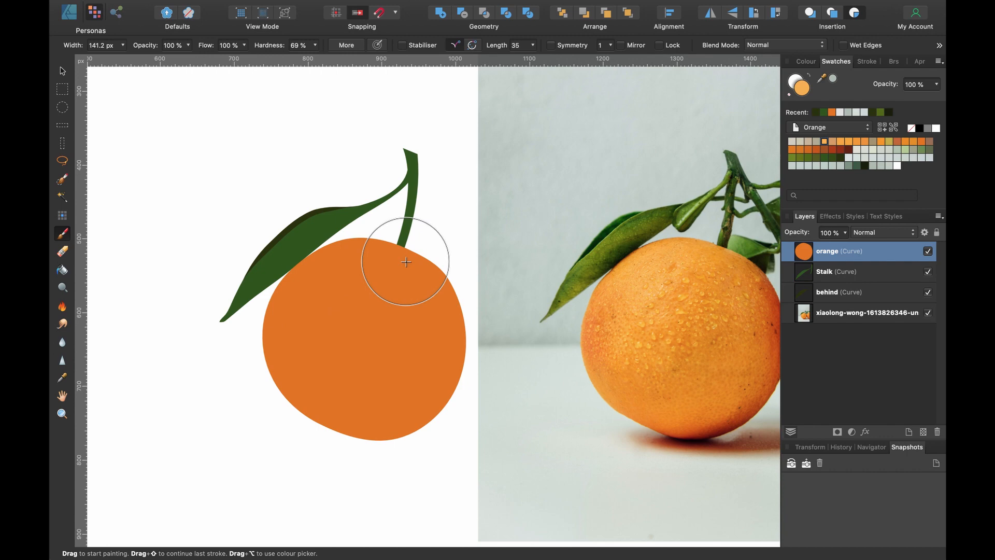
pyautogui.moveTo(413, 256)
pyautogui.mouseDown()
pyautogui.moveTo(322, 306)
pyautogui.moveTo(293, 346)
pyautogui.moveTo(280, 394)
pyautogui.moveTo(280, 366)
pyautogui.moveTo(346, 276)
pyautogui.moveTo(415, 242)
pyautogui.moveTo(286, 365)
pyautogui.moveTo(385, 261)
pyautogui.mouseUp()
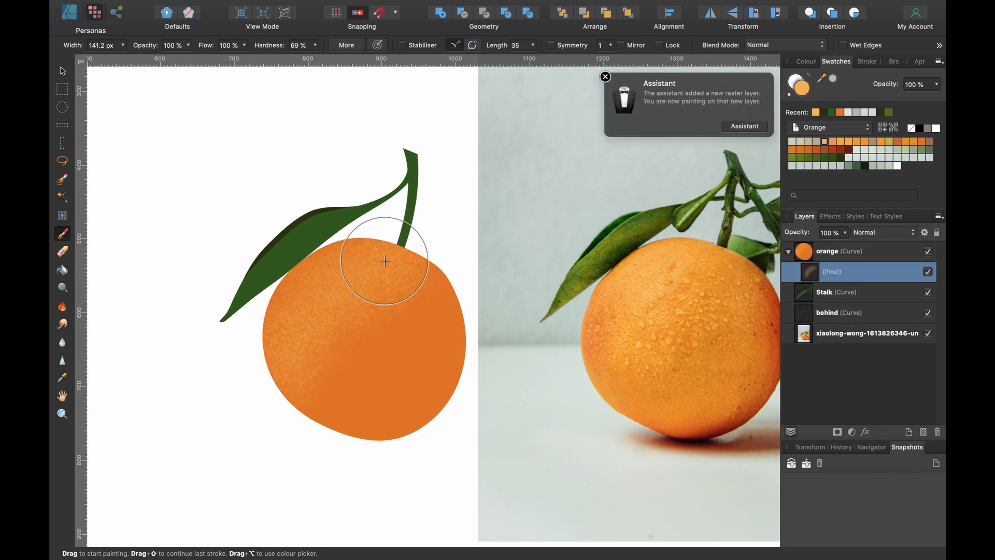
pyautogui.scroll(-3, 385, 261)
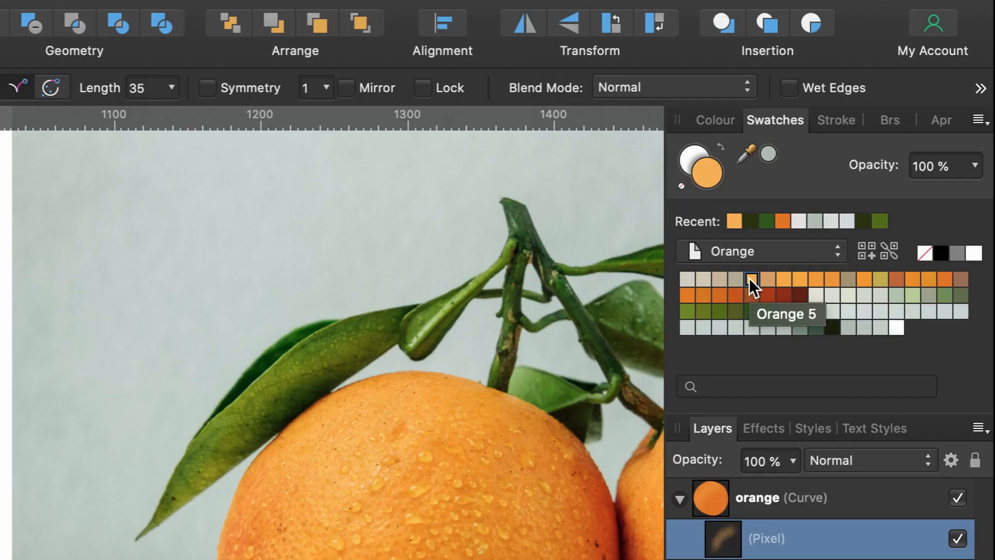
# Spray the light orange grain over the rest of the orange on the nested pixel layer
pyautogui.doubleClick(710, 176)
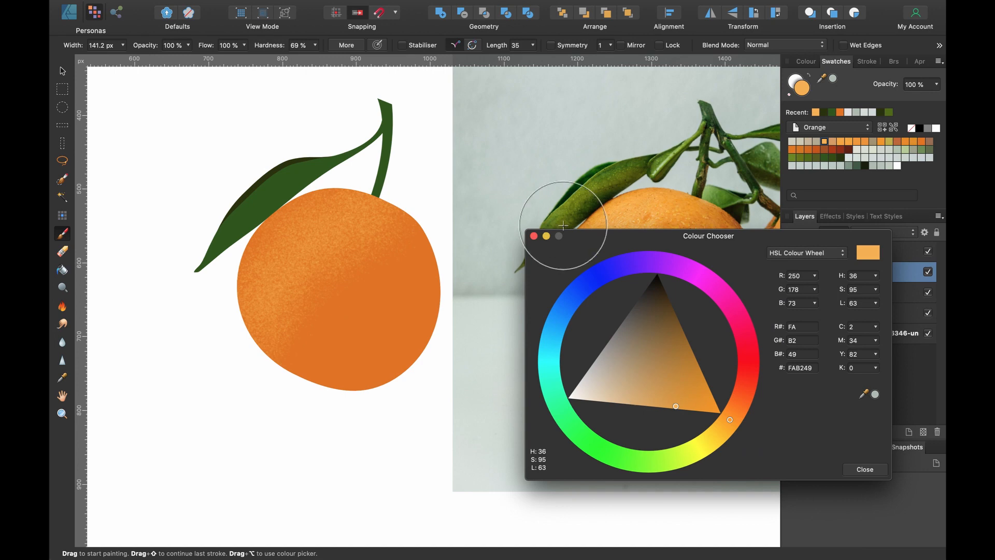
pyautogui.click(470, 238)
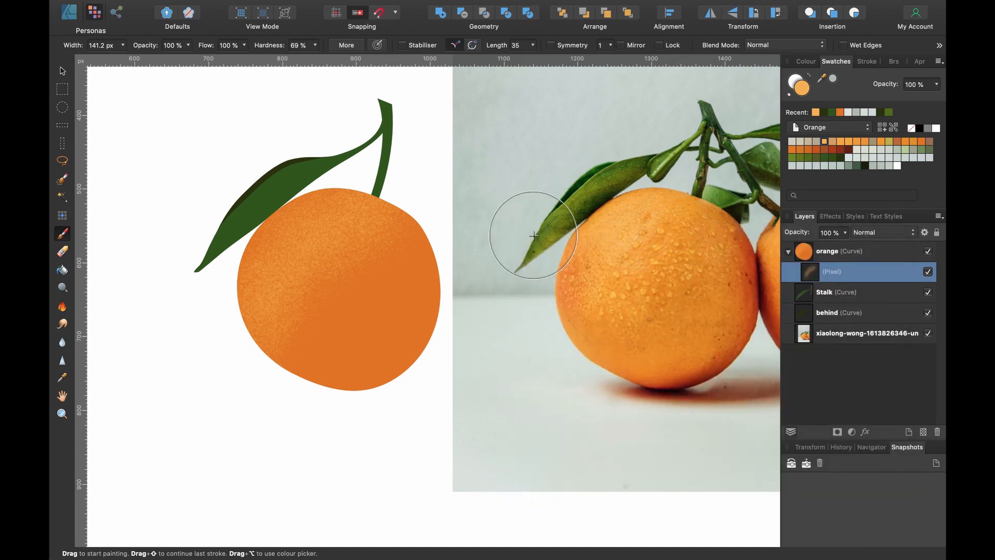
pyautogui.moveTo(534, 235)
pyautogui.mouseDown()
pyautogui.moveTo(389, 251)
pyautogui.moveTo(421, 217)
pyautogui.moveTo(382, 251)
pyautogui.moveTo(307, 215)
pyautogui.moveTo(344, 235)
pyautogui.moveTo(315, 273)
pyautogui.mouseUp()
pyautogui.moveTo(288, 311); pyautogui.dragTo(318, 324)
# Choose a paler orange tint of the brush colour and spray a highlight over the orange's upper-left area
pyautogui.doubleClick(805, 90)
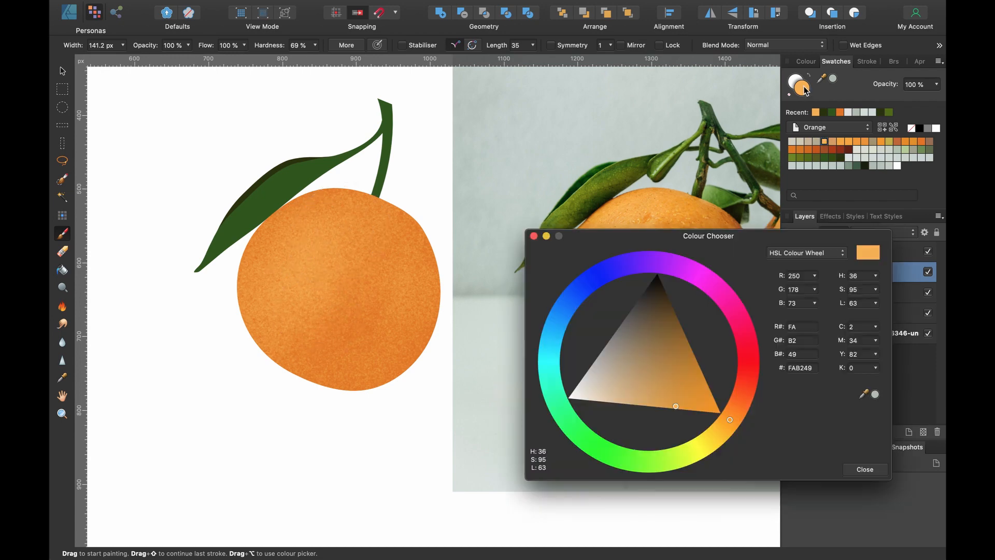
pyautogui.click(644, 406)
pyautogui.click(533, 236)
pyautogui.moveTo(324, 240)
pyautogui.mouseDown()
pyautogui.moveTo(333, 231)
pyautogui.moveTo(291, 274)
pyautogui.moveTo(344, 223)
pyautogui.moveTo(324, 357)
pyautogui.moveTo(363, 394)
pyautogui.mouseUp()
# Shade the orange's lower-right side with grain in progressively darker palette colours, from dark orange through red to maroon
pyautogui.click(816, 149)
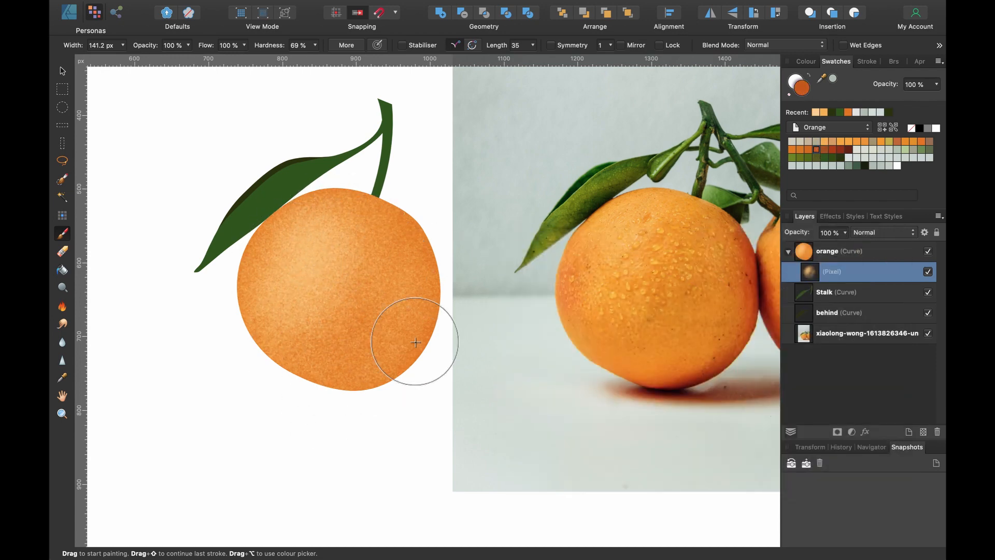
pyautogui.hscroll(3, 416, 342)
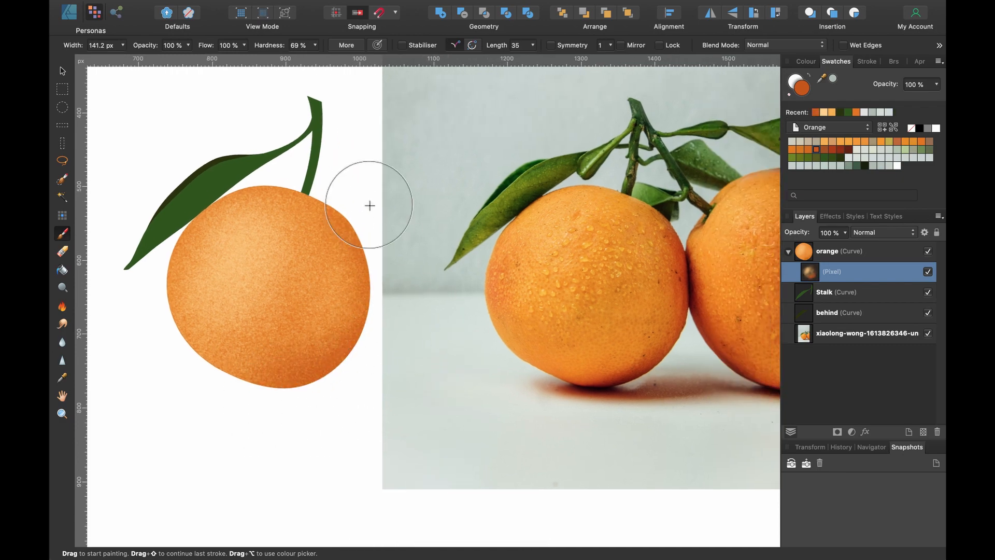
pyautogui.scroll(3, 369, 206)
pyautogui.hscroll(3, 400, 482)
pyautogui.scroll(-1, 400, 481)
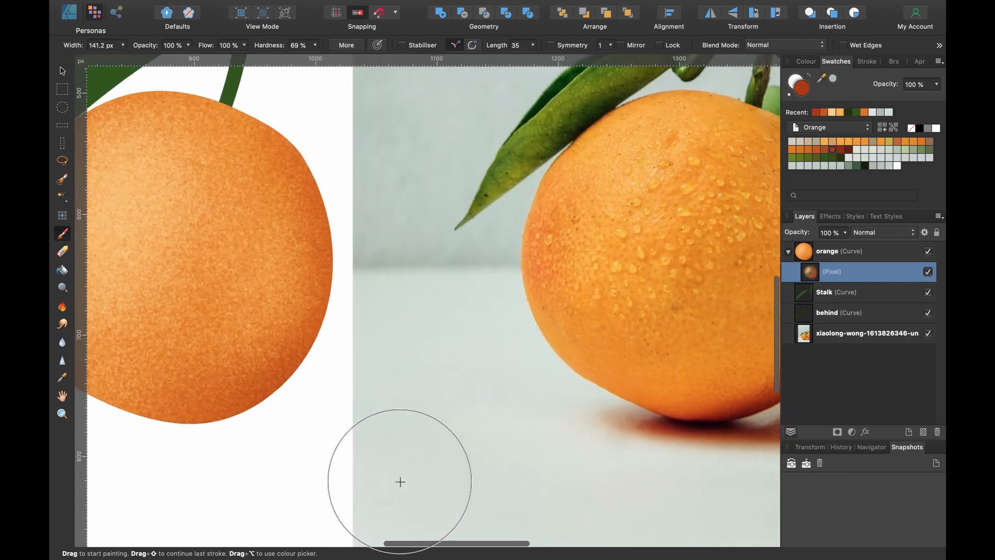
pyautogui.scroll(-3, 400, 481)
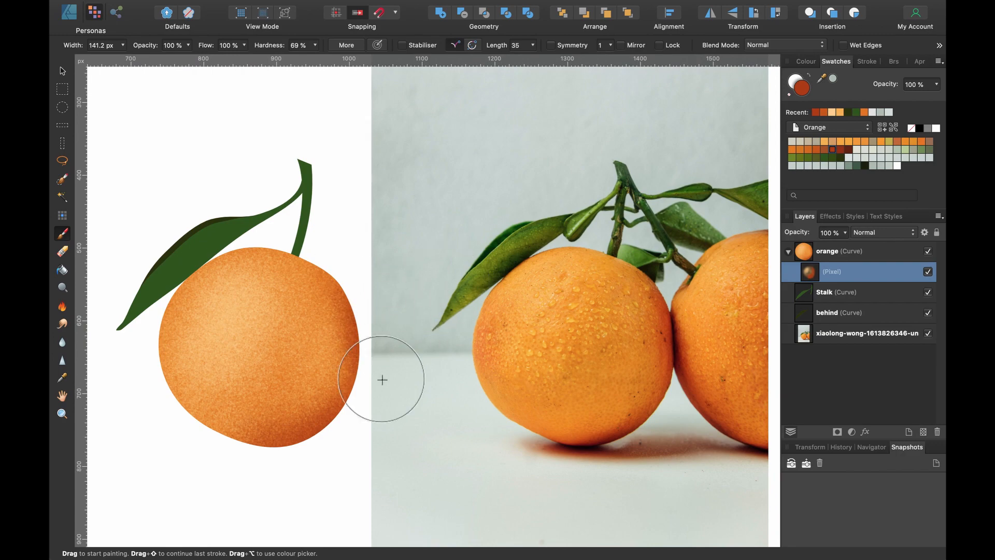
pyautogui.scroll(3, 365, 436)
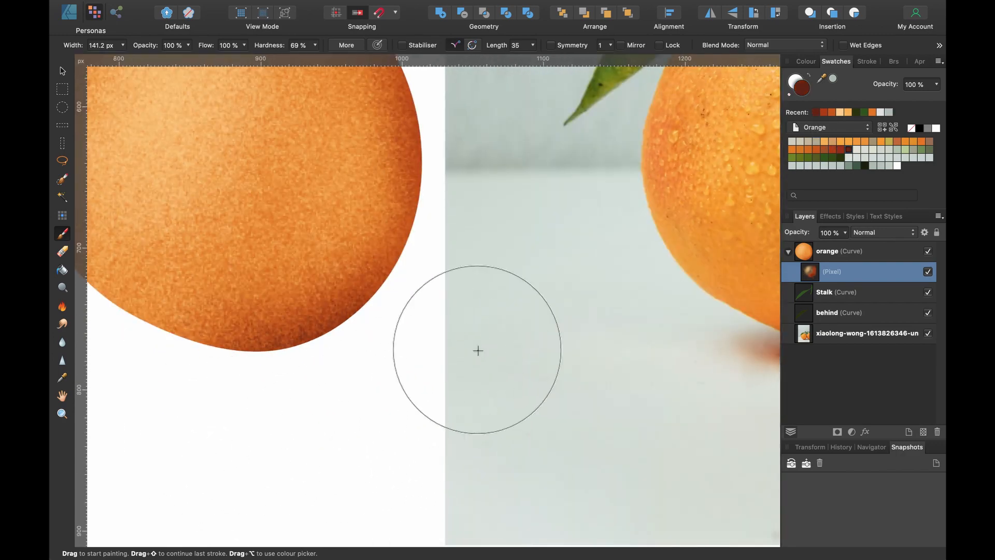
# Reduce the brush width to 62.9 px
pyautogui.press('[')
pyautogui.press('[')
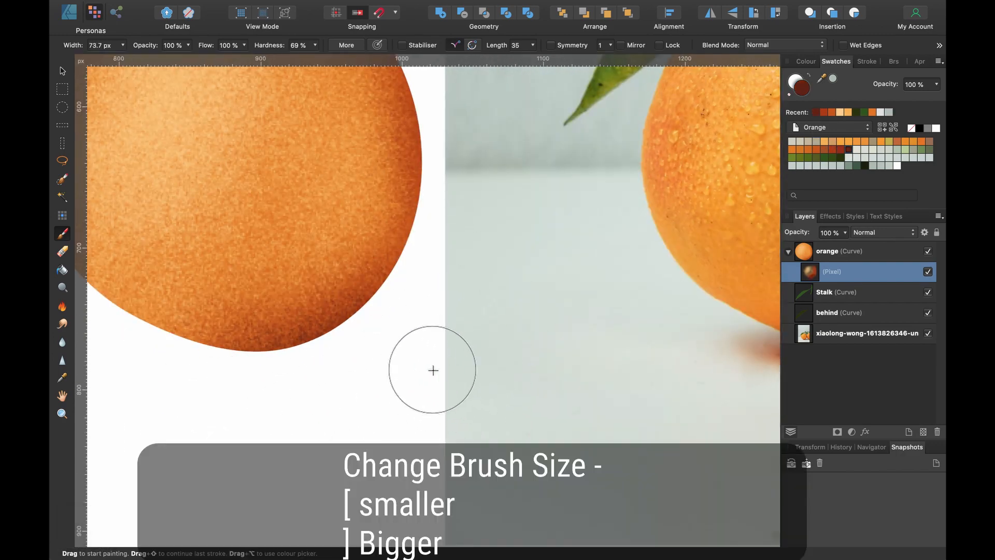
pyautogui.press('[')
pyautogui.press(']')
pyautogui.press('[')
pyautogui.press('[')
pyautogui.press('[')
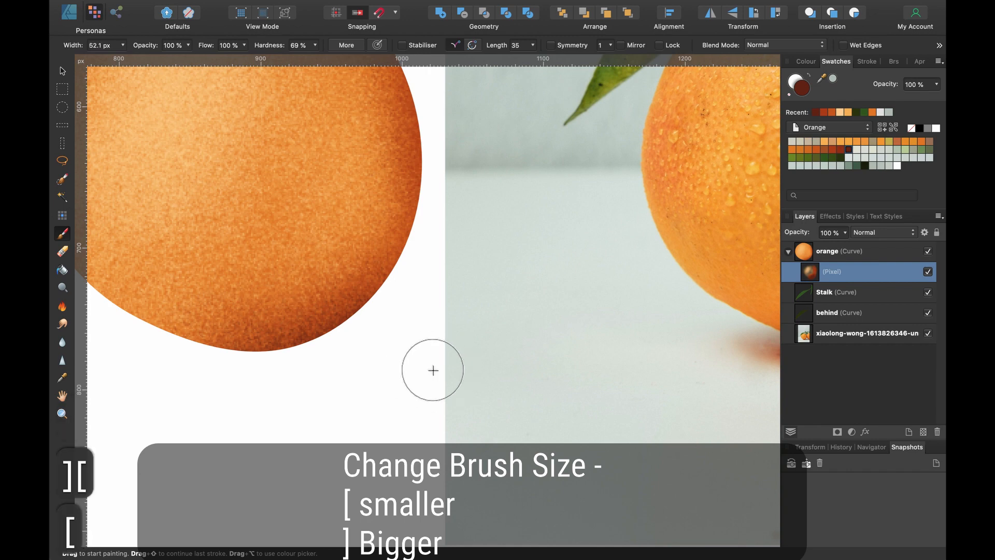
pyautogui.press(']')
pyautogui.press(']')
pyautogui.press(']')
pyautogui.press(']')
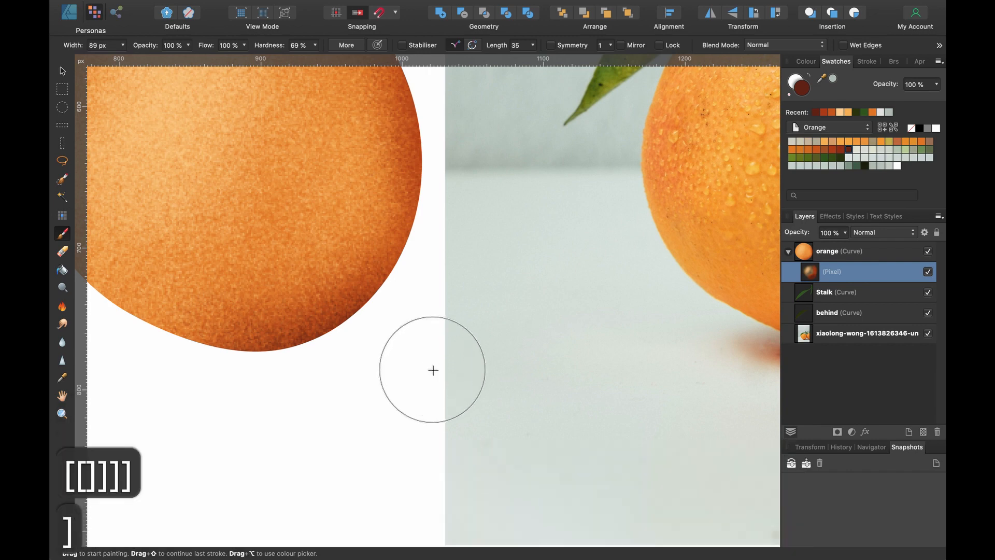
pyautogui.press(']')
pyautogui.press('[')
pyautogui.press('[')
pyautogui.press('[')
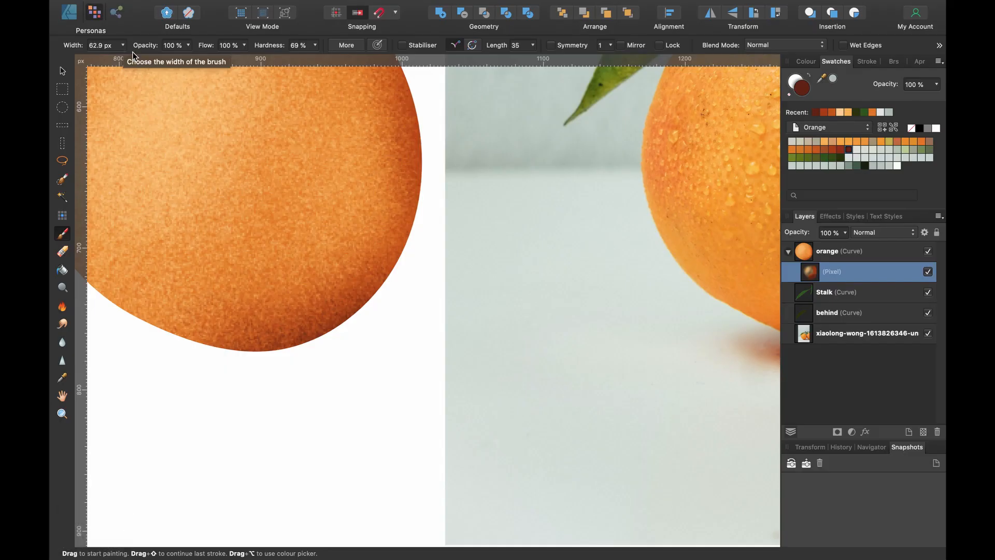
# Spray maroon grain along the orange's lower-right edge and undo the last stroke
pyautogui.scroll(-5, 245, 371)
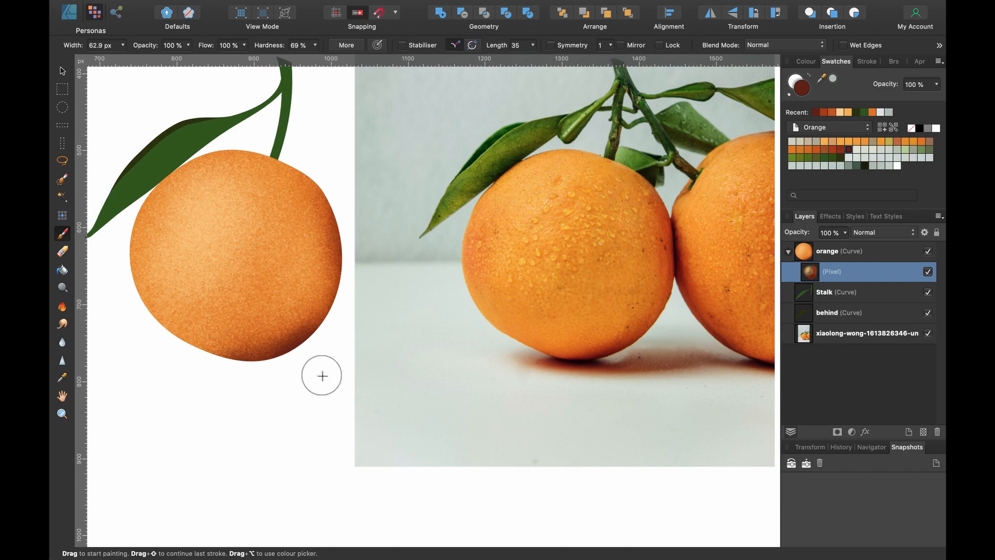
pyautogui.press('super+z')
pyautogui.hscroll(-3, 396, 294)
pyautogui.scroll(-1, 396, 295)
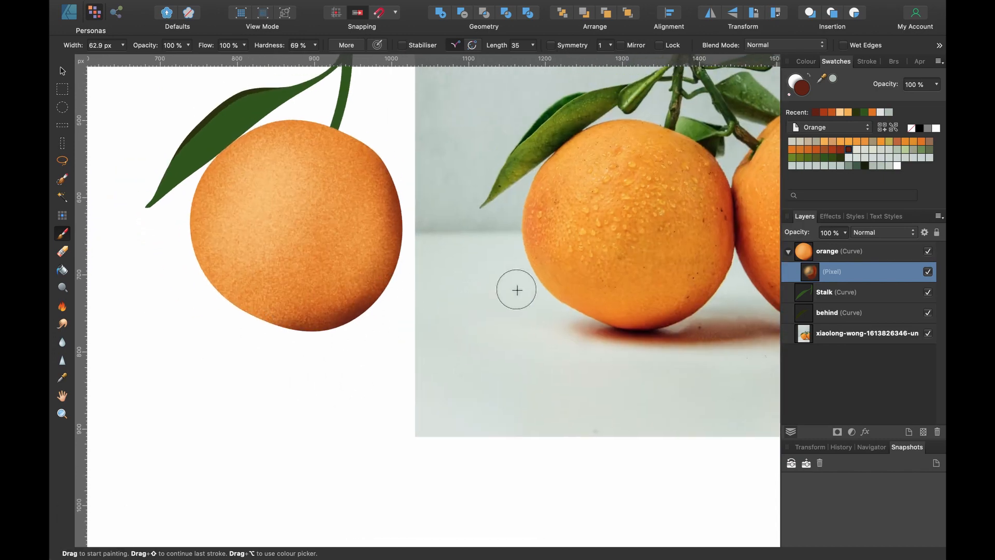
# Pick the dark orange swatch, enlarge the brush to 126.5 px and spray over the orange's right side
pyautogui.click(816, 149)
pyautogui.press(']')
pyautogui.press(']')
pyautogui.press(']')
pyautogui.press(']')
pyautogui.press(']')
pyautogui.moveTo(353, 182)
pyautogui.mouseDown()
pyautogui.moveTo(366, 182)
pyautogui.moveTo(344, 290)
pyautogui.mouseUp()
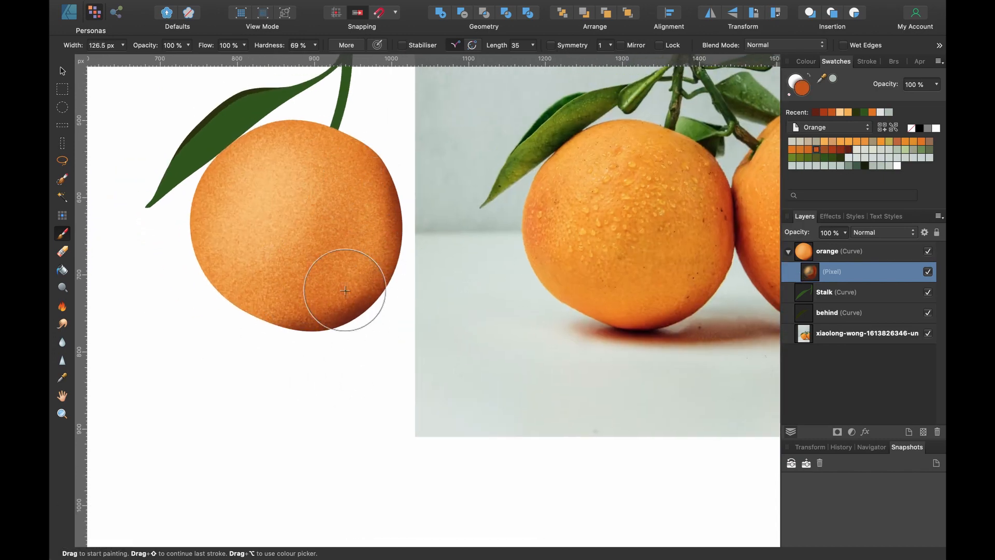
# Pick a dark red swatch, reduce the brush to 66 px and spray a shadow on the orange beneath the leaf
pyautogui.scroll(3, 342, 308)
pyautogui.click(841, 149)
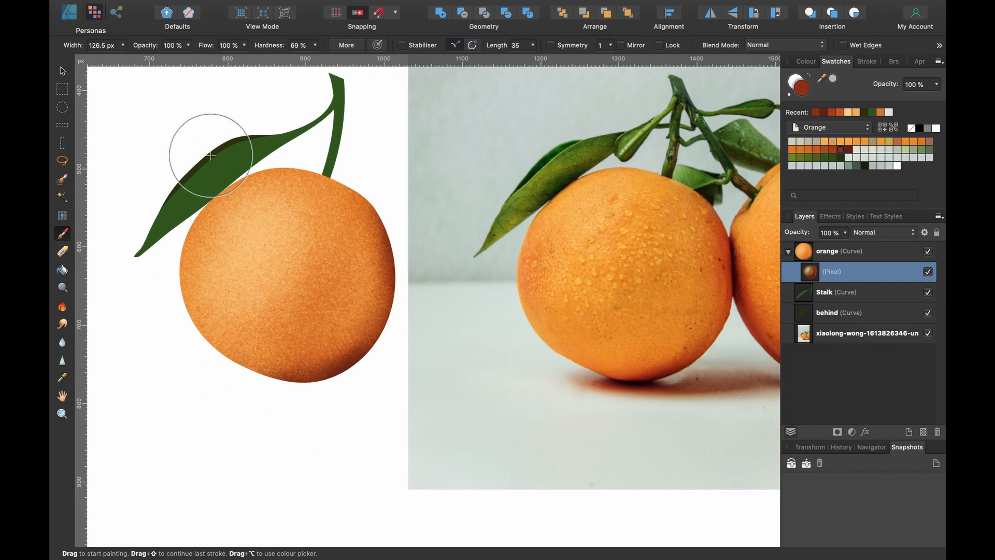
pyautogui.scroll(5, 206, 151)
pyautogui.press('[')
pyautogui.press('[')
pyautogui.press('[')
pyautogui.press('[')
pyautogui.moveTo(338, 222)
pyautogui.mouseDown()
pyautogui.moveTo(279, 278)
pyautogui.moveTo(427, 158)
pyautogui.mouseUp()
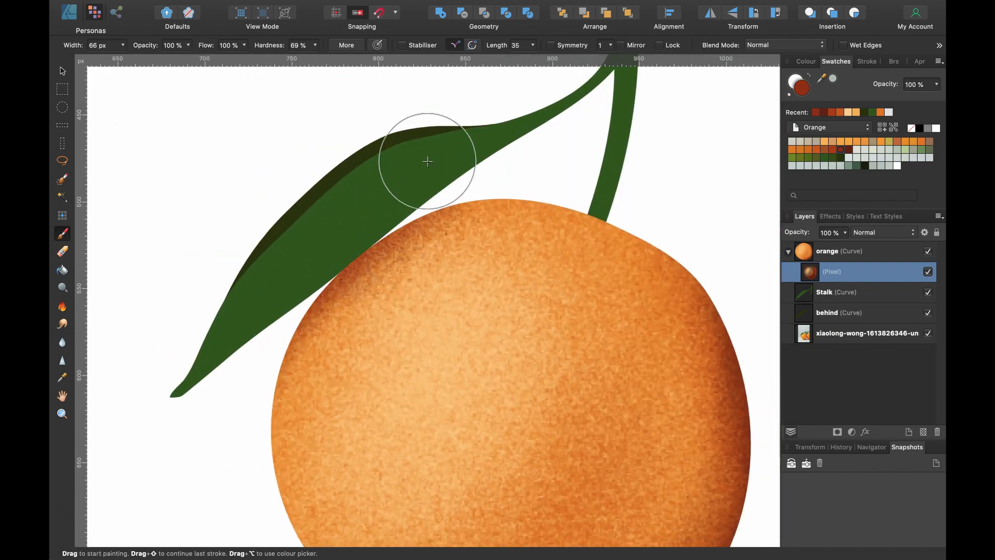
# Undo the last dark red shadow stroke beneath the leaf
pyautogui.scroll(-5, 410, 145)
pyautogui.press('super+z')
pyautogui.scroll(5, 233, 253)
pyautogui.scroll(-5, 233, 253)
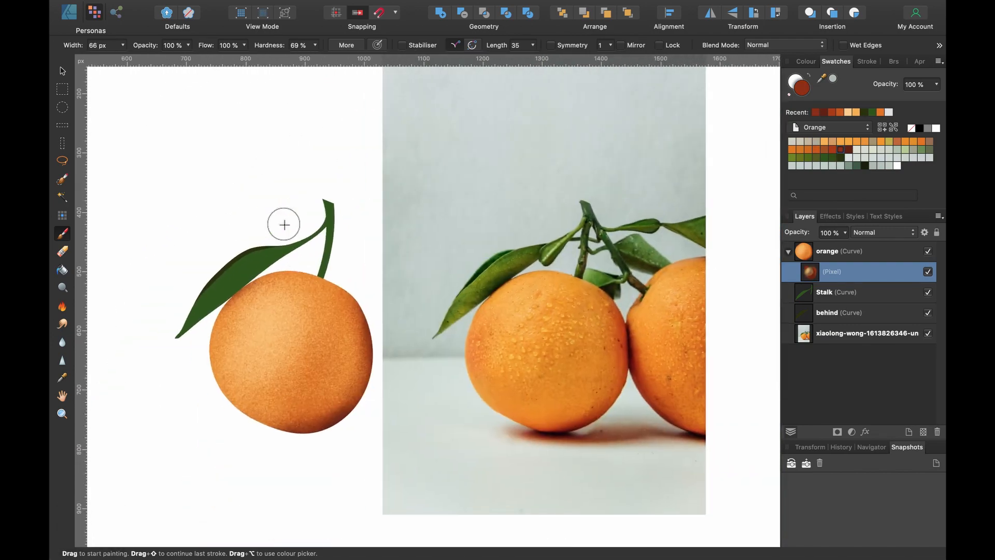
# Examine the skin texture and water droplets on the photographed orange and compare them with the illustrated orange
pyautogui.scroll(1, 266, 259)
pyautogui.scroll(2, 267, 259)
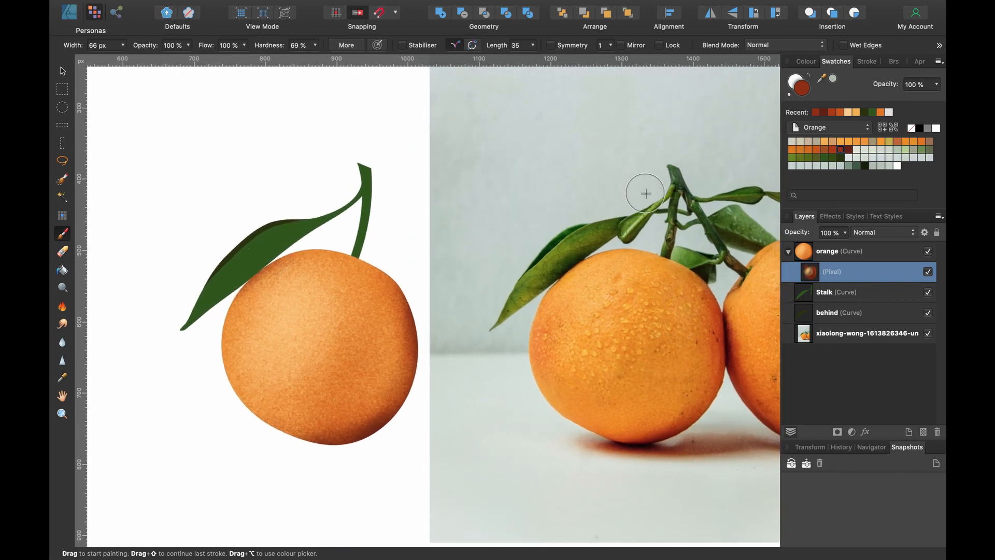
pyautogui.hscroll(3, 526, 255)
pyautogui.scroll(-1, 525, 255)
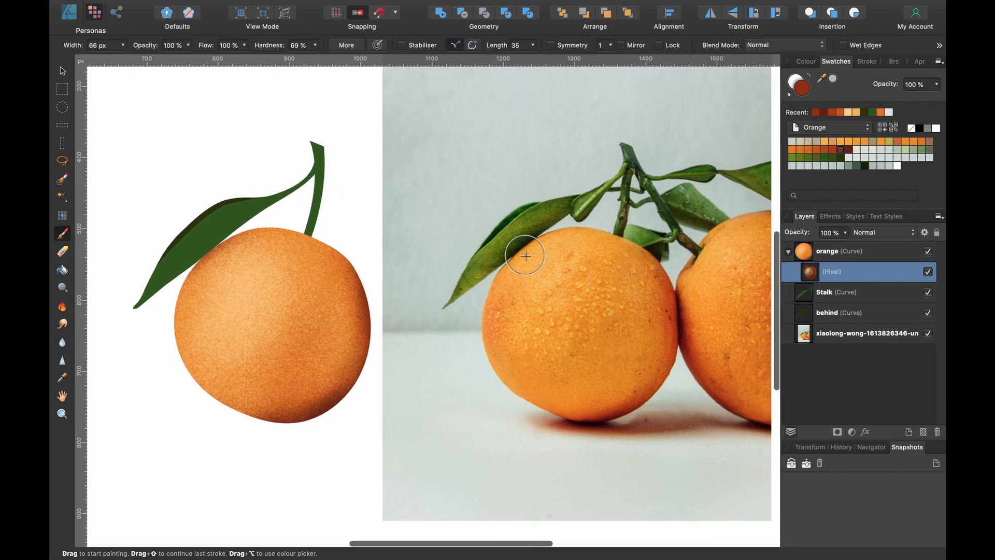
pyautogui.scroll(2, 581, 334)
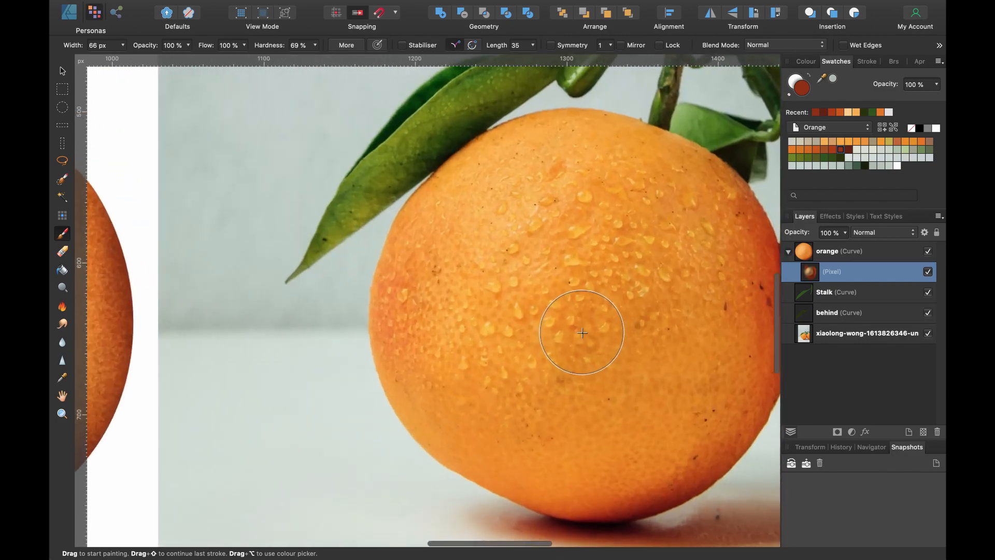
pyautogui.scroll(2, 559, 335)
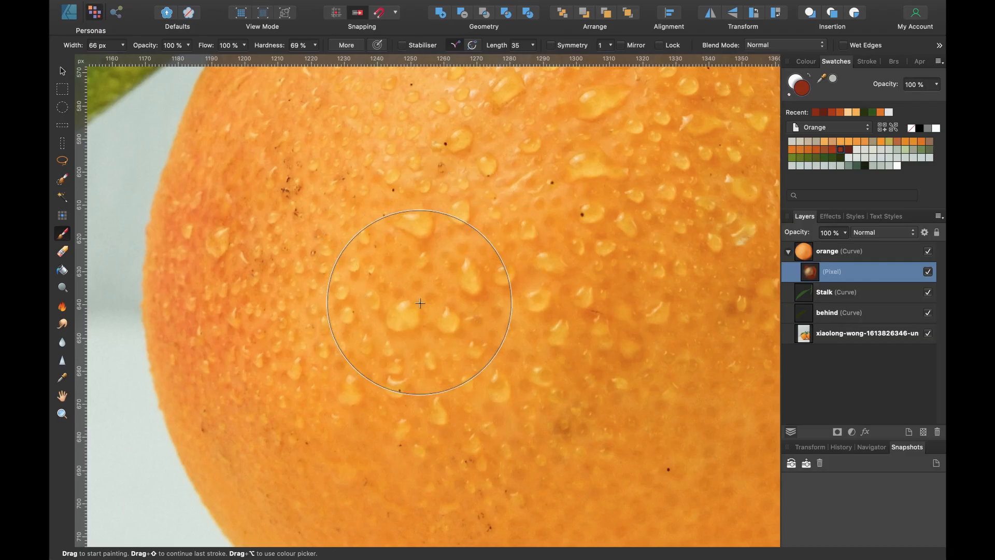
pyautogui.scroll(-5, 420, 303)
pyautogui.hscroll(-8, 420, 303)
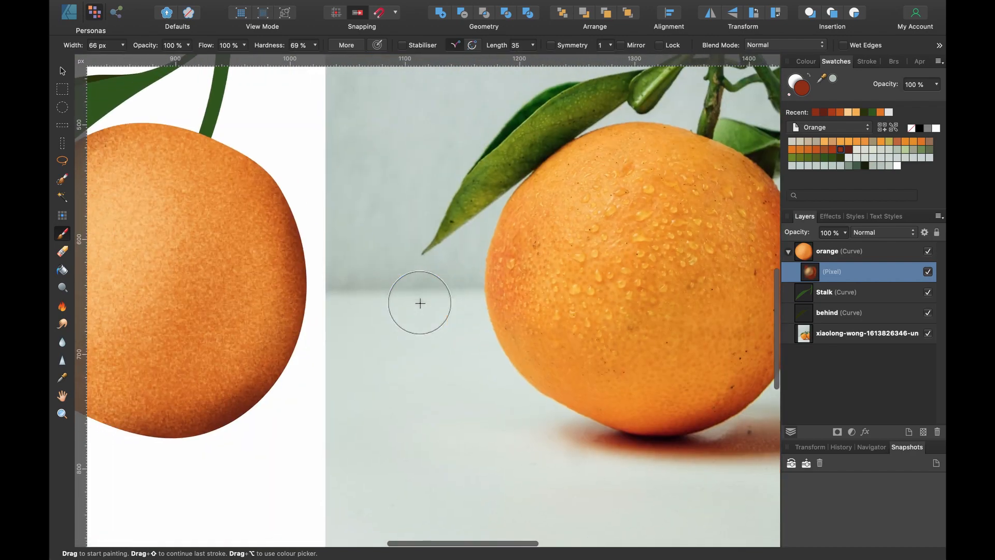
pyautogui.scroll(4, 404, 321)
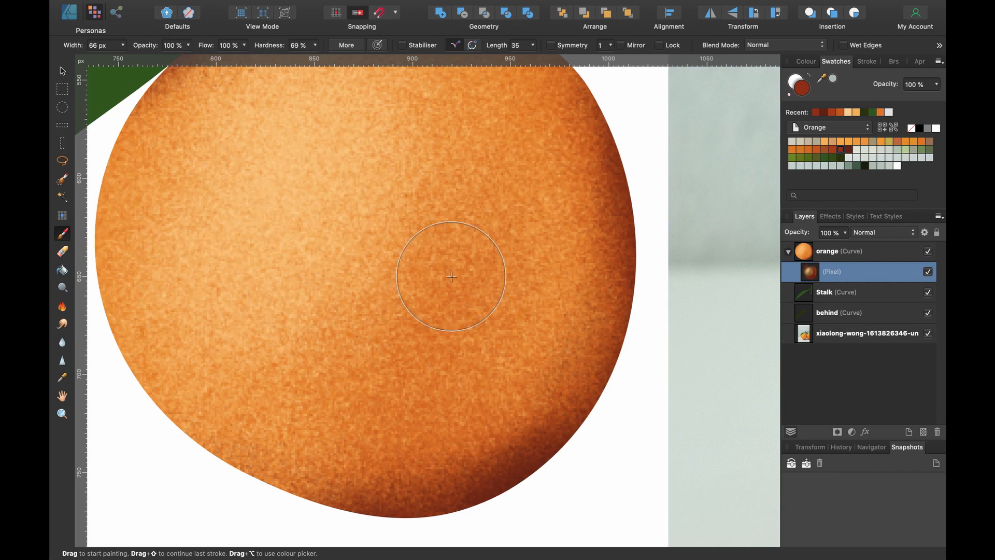
# Choose the Airbrush 04 brush from Sprays and Spatters and stamp dark red pore spots on the orange
pyautogui.click(894, 62)
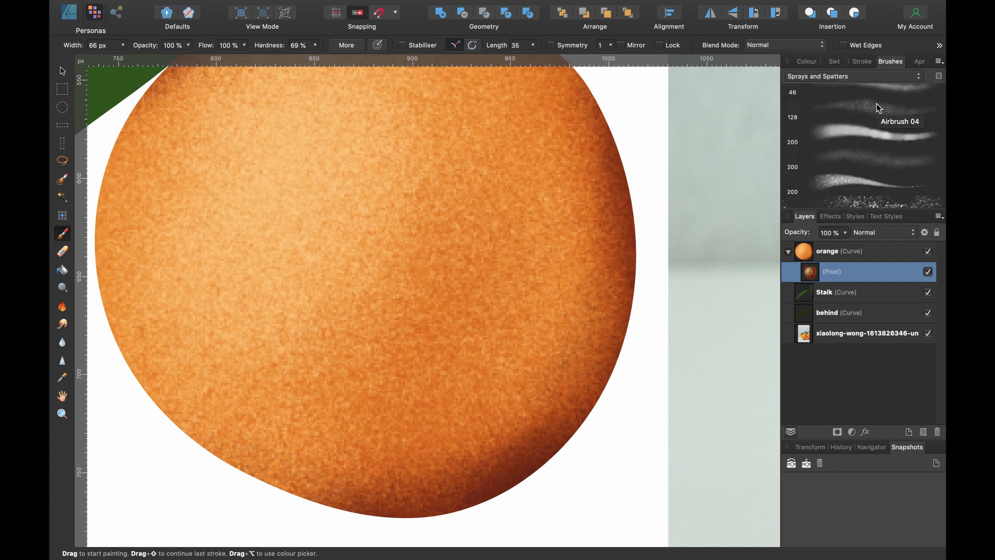
pyautogui.scroll(3, 875, 107)
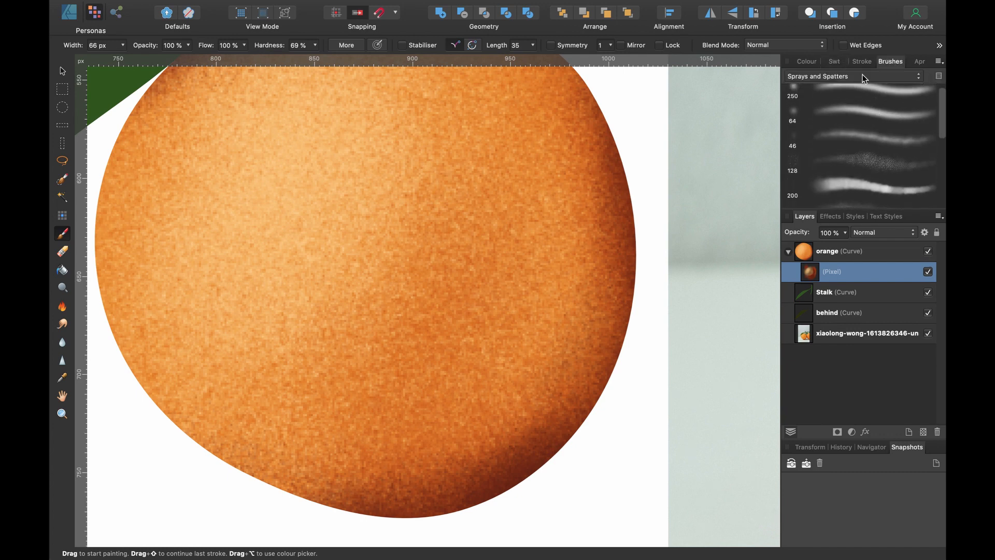
pyautogui.click(867, 155)
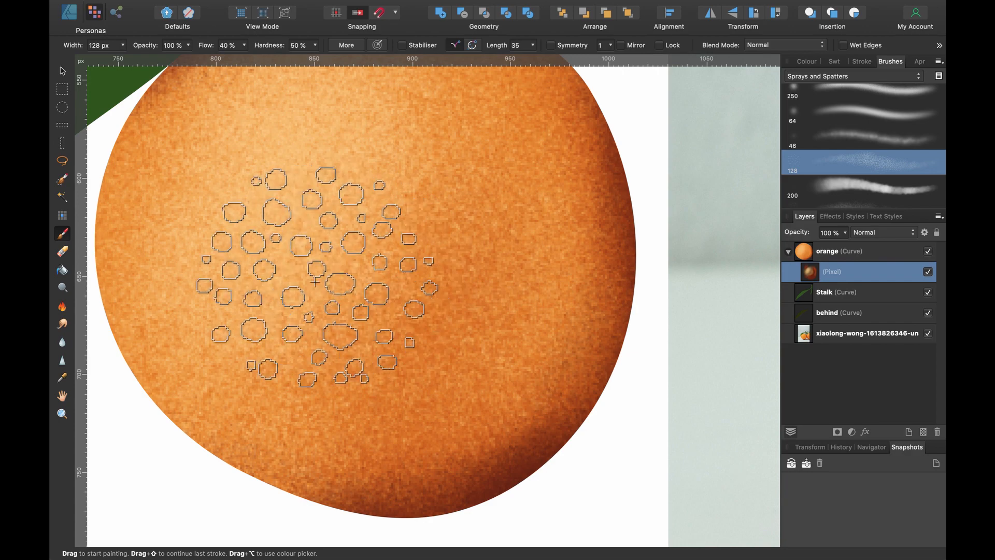
pyautogui.click(315, 281)
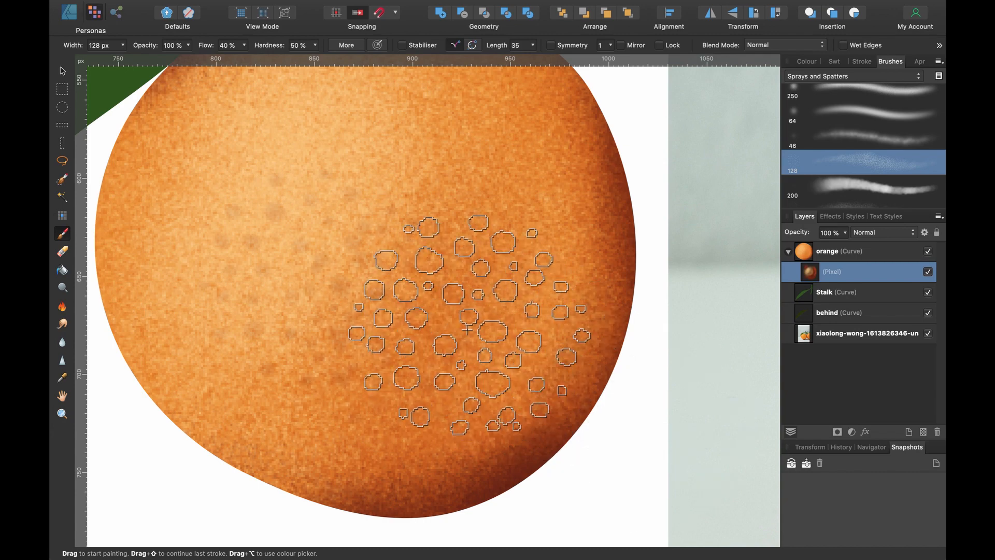
# Undo the stamped pore spots and set the brush to a very dark red swatch at 48.3 px width
pyautogui.press('super+z')
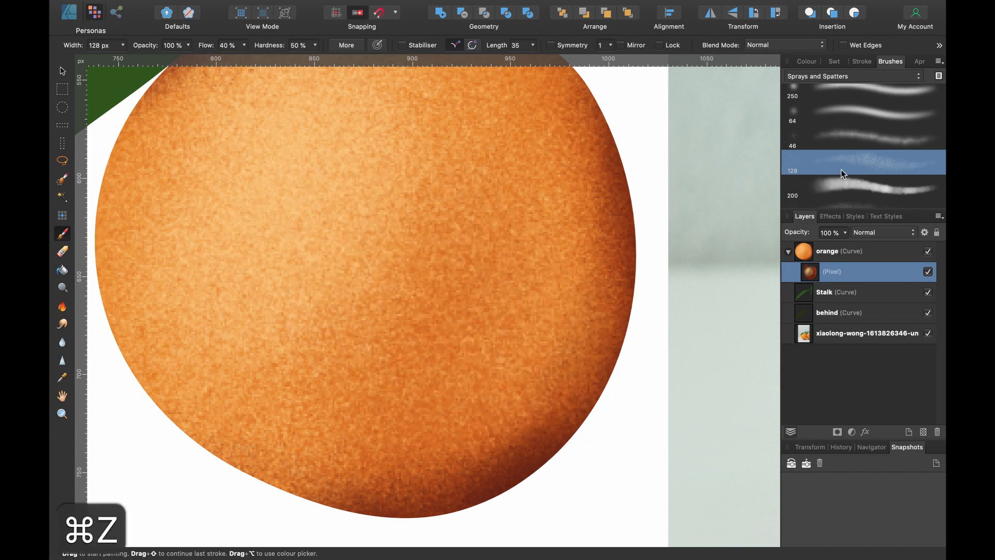
pyautogui.click(814, 64)
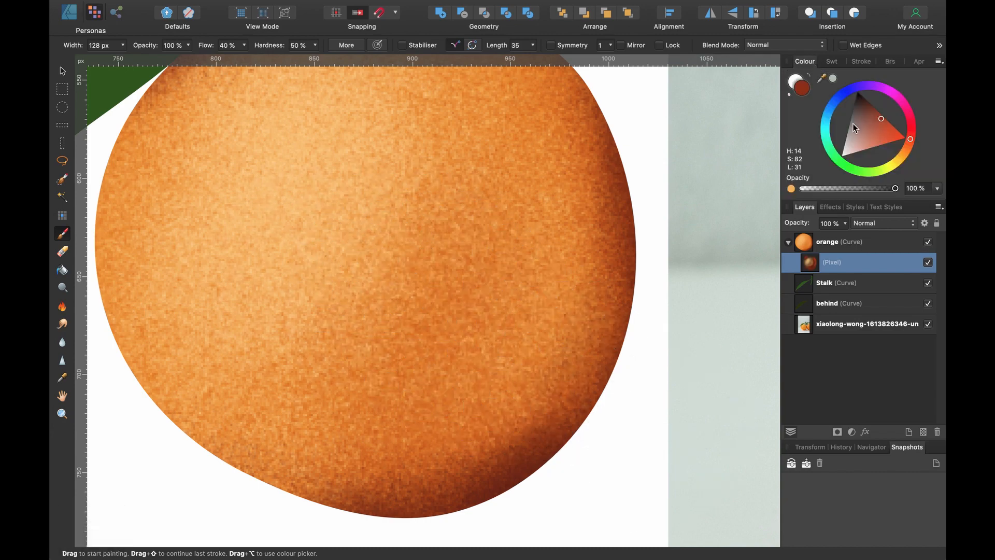
pyautogui.click(833, 62)
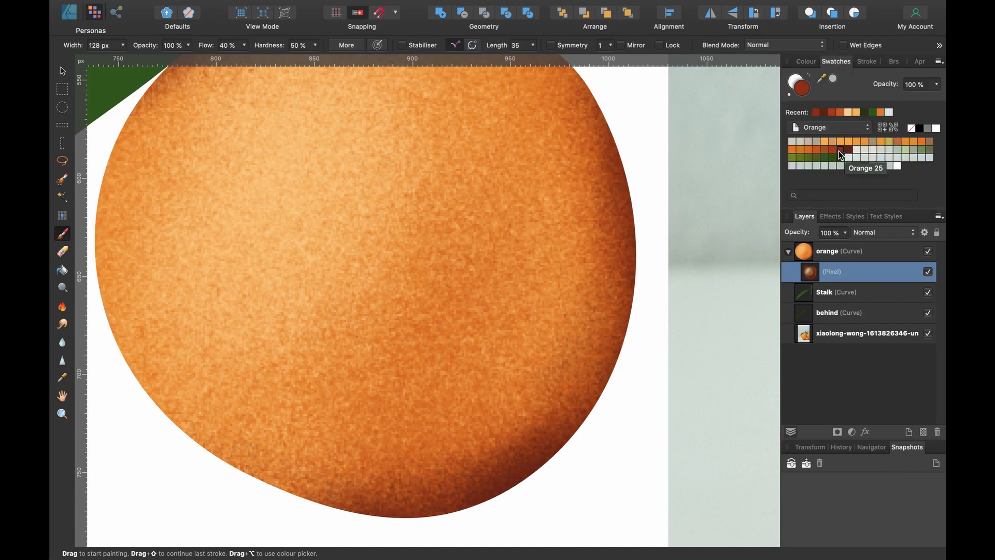
pyautogui.scroll(-5, 534, 319)
pyautogui.scroll(1, 534, 321)
pyautogui.hscroll(1, 533, 321)
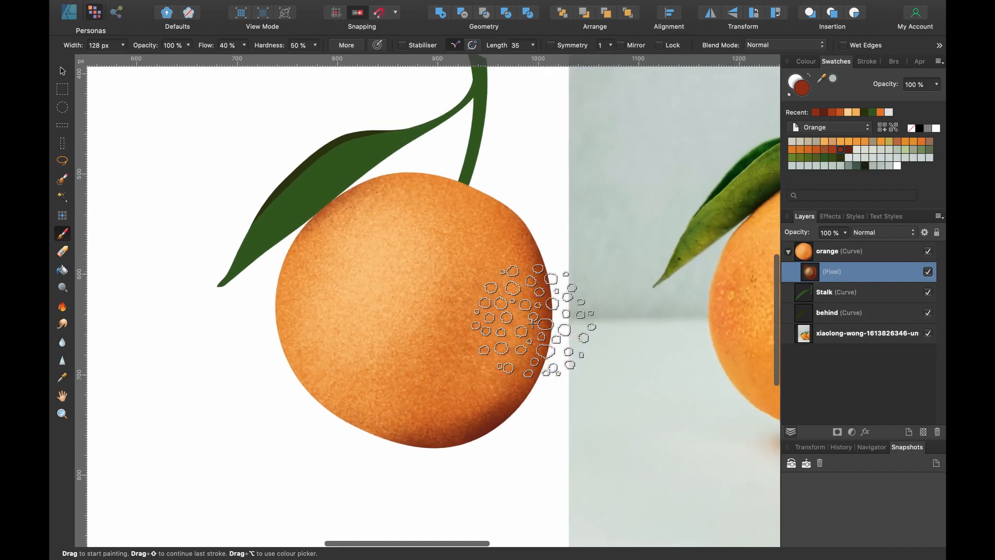
pyautogui.press('[')
pyautogui.press('[')
pyautogui.press('[')
pyautogui.press('[')
pyautogui.press('[')
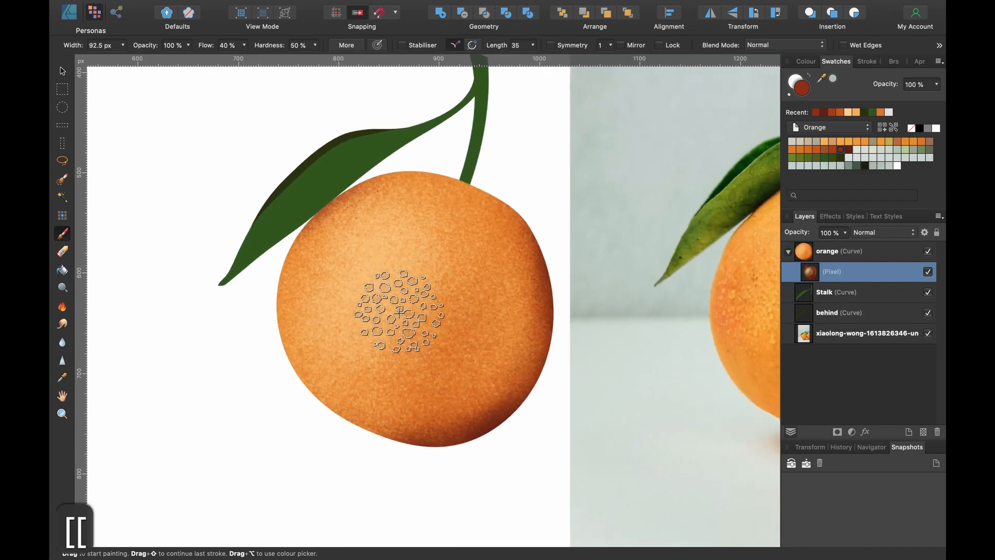
pyautogui.press('[')
pyautogui.scroll(4, 319, 293)
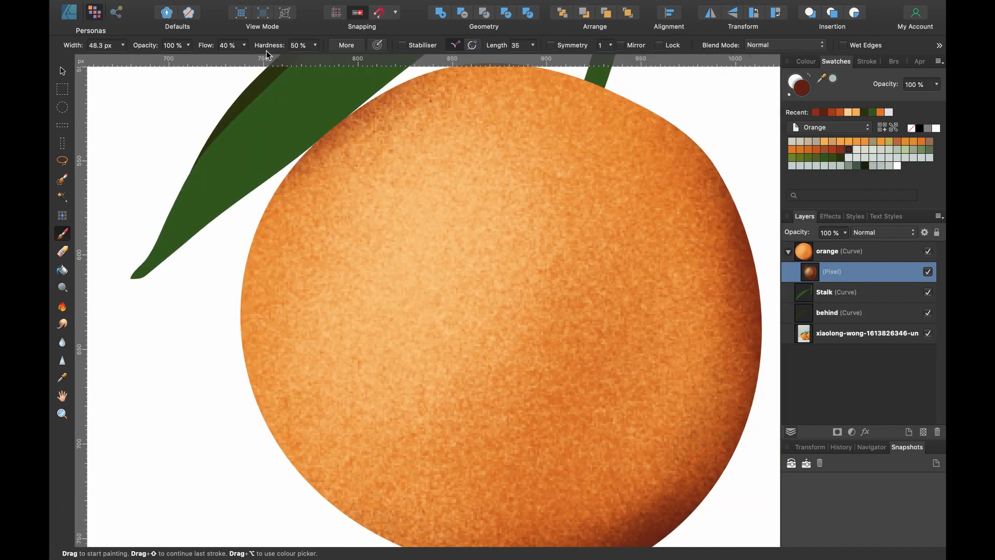
# Set the brush hardness to 73% and stamp fine dark red pores over the orange's lit side, comparing them with the photo
pyautogui.click(315, 45)
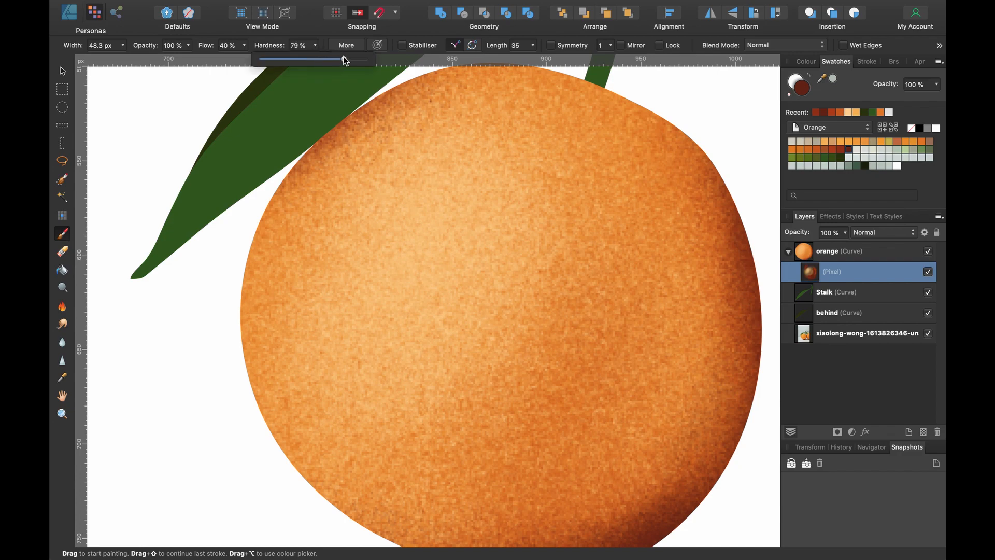
pyautogui.moveTo(345, 60); pyautogui.dragTo(338, 61)
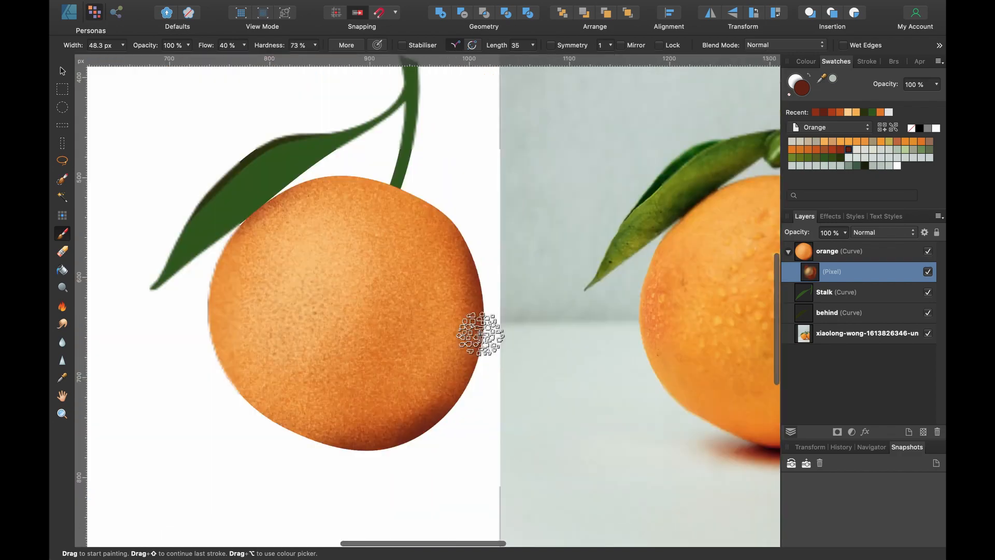
pyautogui.hscroll(4, 480, 334)
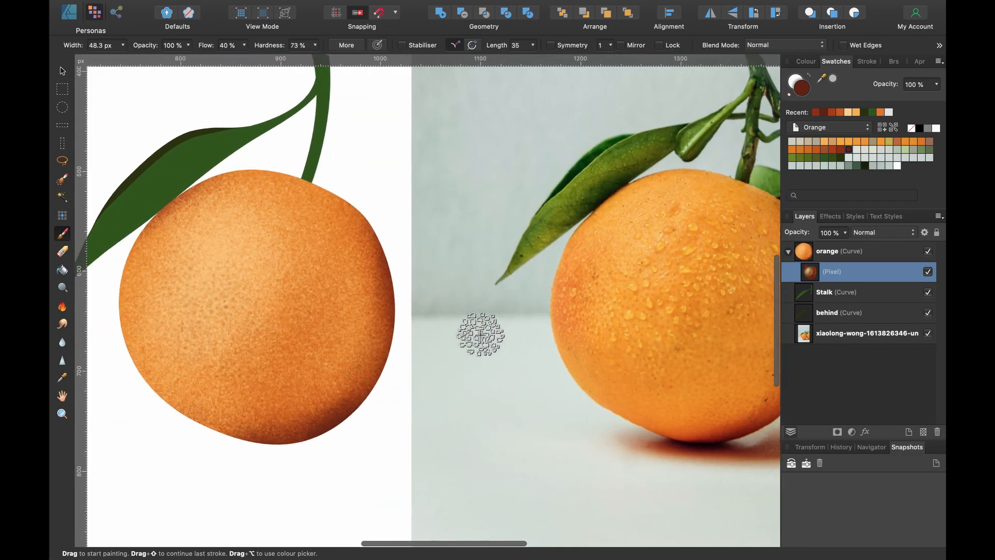
pyautogui.hscroll(-2, 481, 335)
pyautogui.hscroll(4, 481, 334)
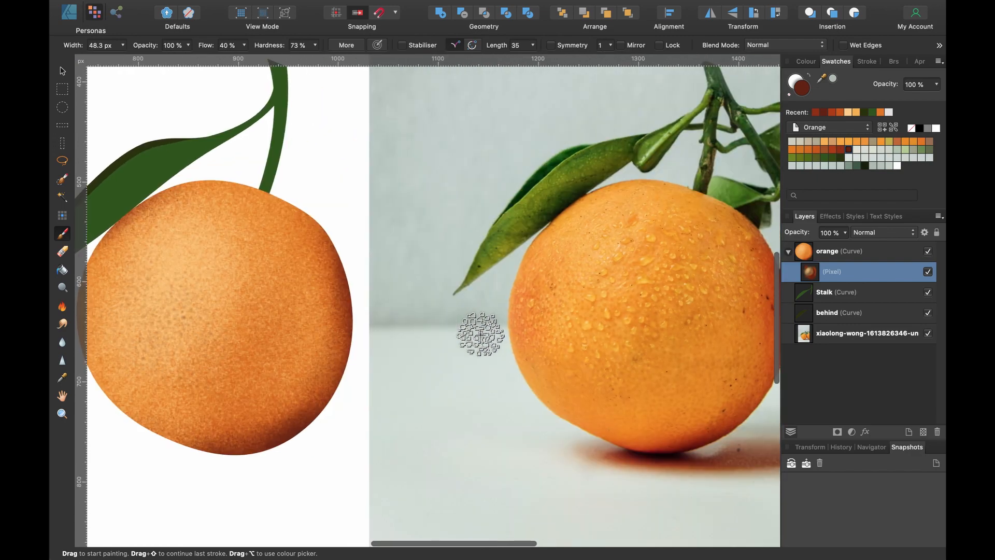
pyautogui.hscroll(-6, 480, 335)
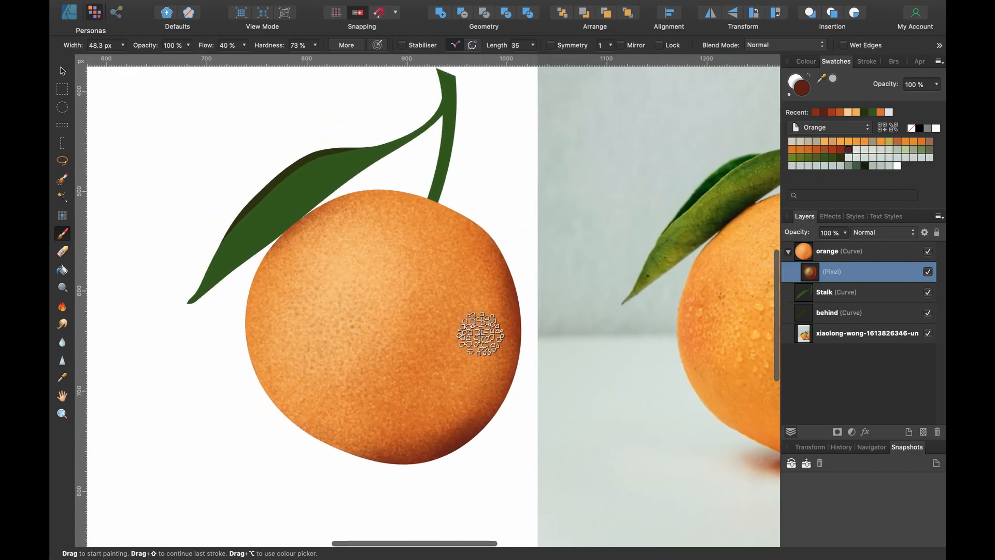
pyautogui.hscroll(-1, 481, 335)
# Undo all the fine dark red pore strokes on the orange
pyautogui.press('super+z')
pyautogui.press('super+z')
pyautogui.press('super+z')
pyautogui.press('super+z')
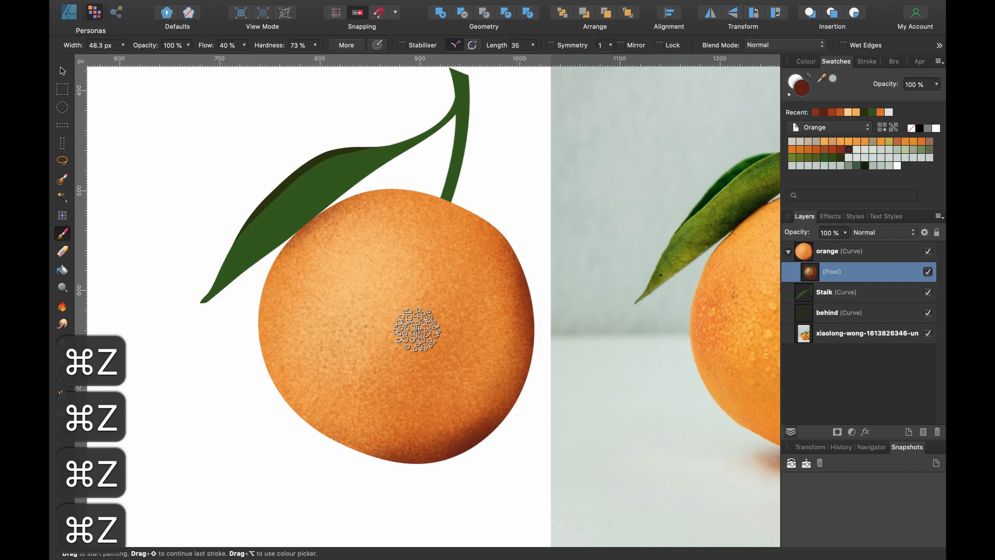
pyautogui.press('super+z')
pyautogui.press('super+z')
pyautogui.press('super+z')
pyautogui.press('super+z')
pyautogui.press('super+z')
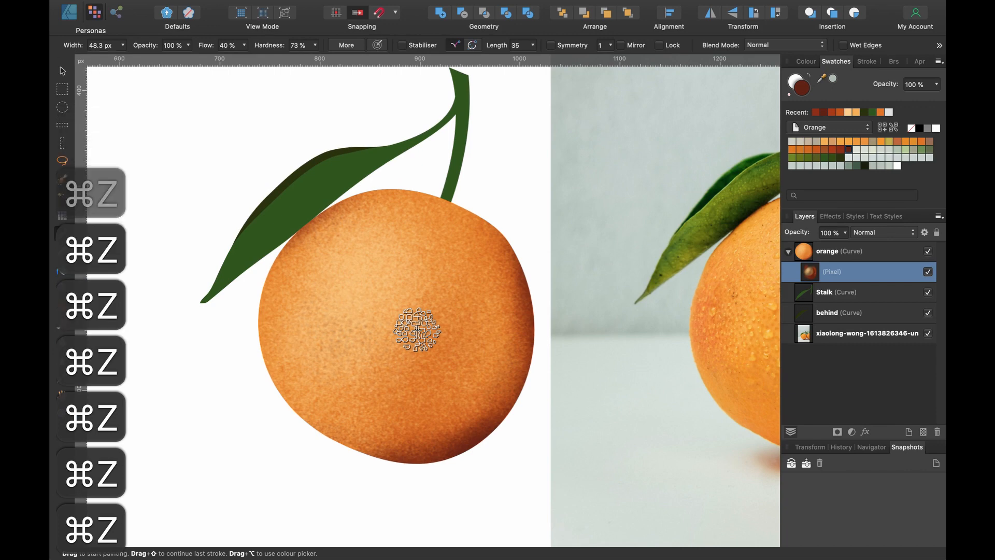
pyautogui.press('super+z')
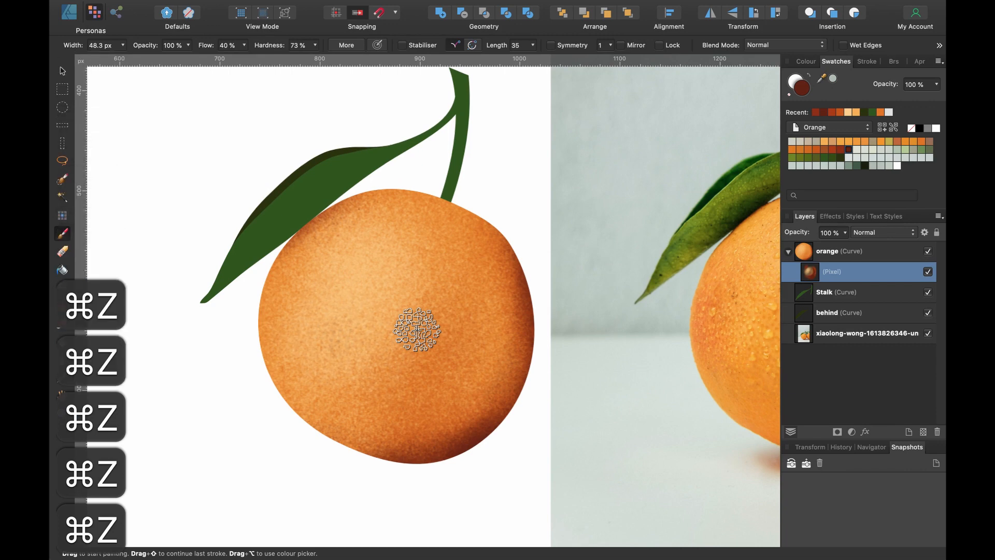
pyautogui.press('super+z')
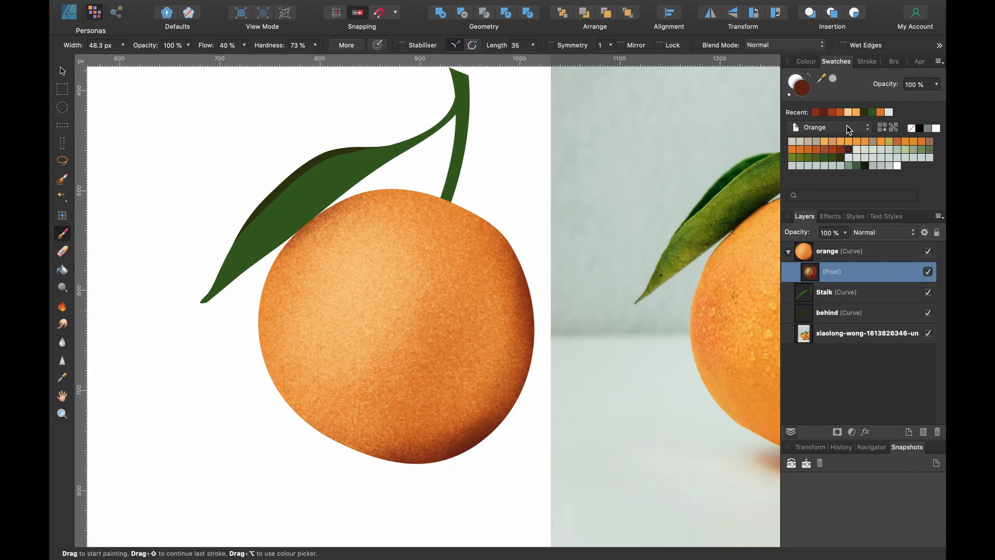
# Stamp red pores over the orange's lit side with a 46.1 px brush at 77% flow and 100% hardness
pyautogui.click(838, 114)
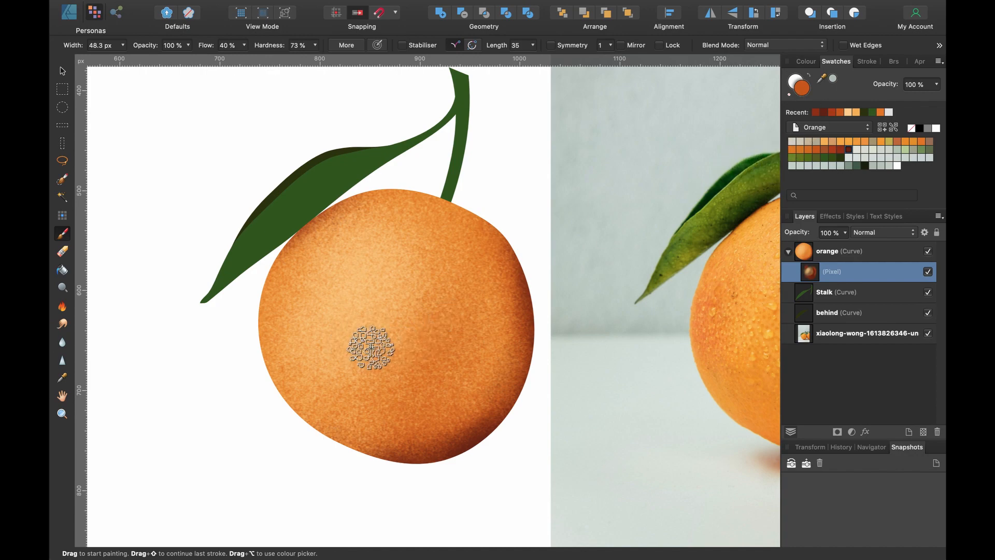
pyautogui.scroll(5, 373, 349)
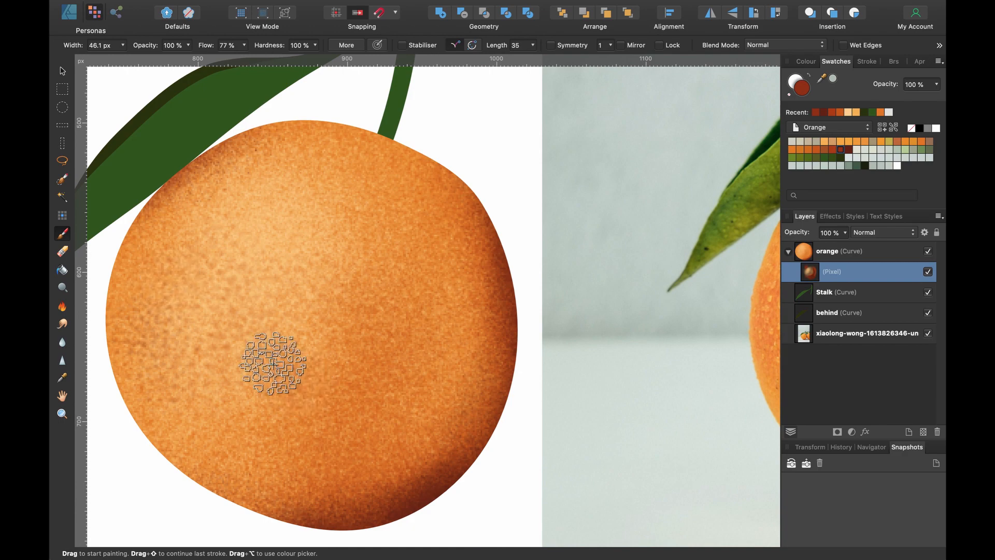
pyautogui.scroll(-3, 368, 331)
pyautogui.scroll(-2, 353, 323)
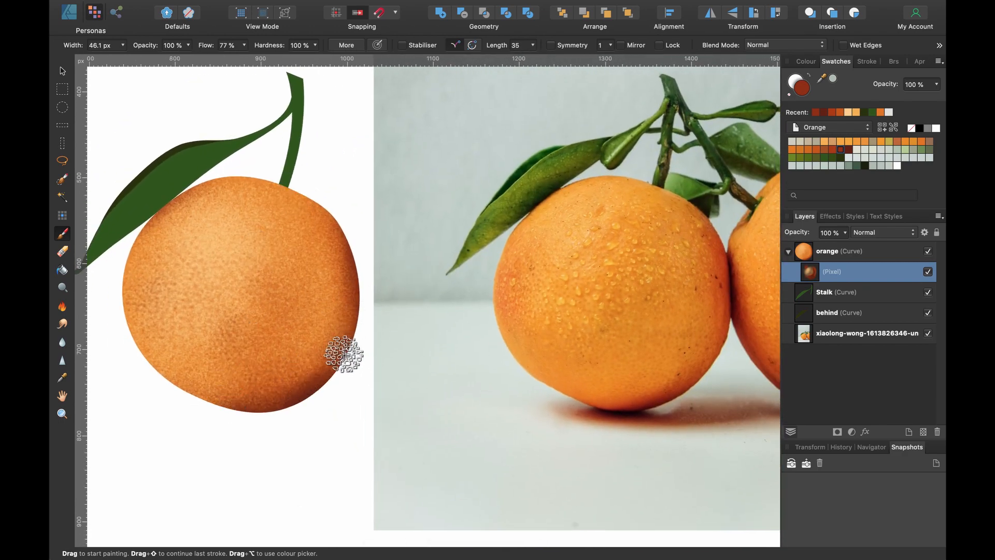
pyautogui.scroll(-2, 344, 353)
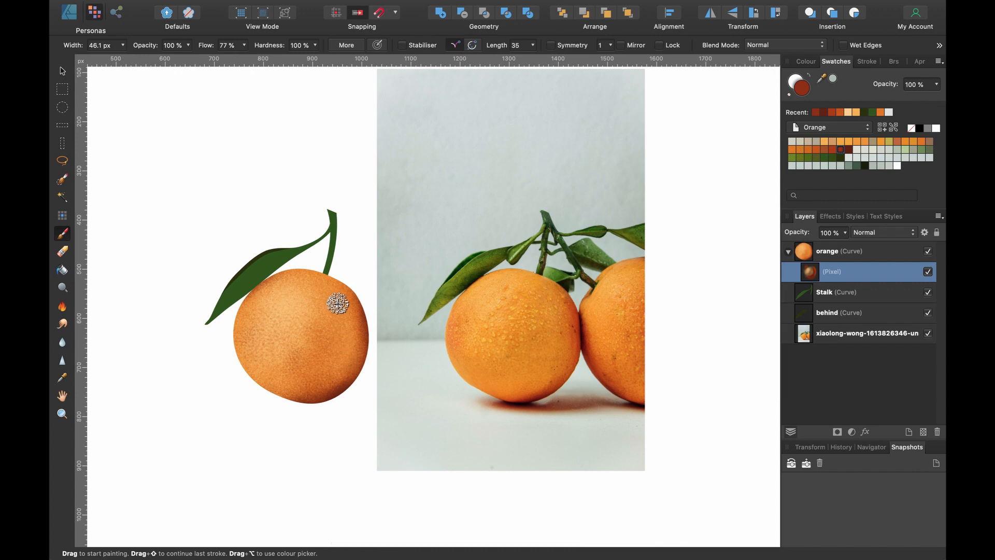
pyautogui.scroll(3, 303, 303)
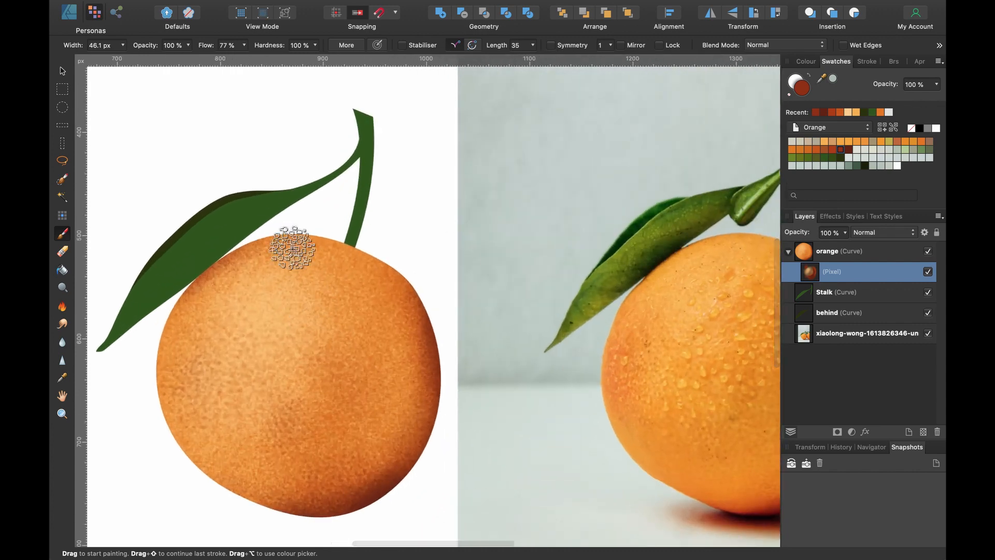
# Select the Stalk curve and load the faint 200 px Sprays and Spatters brush with a muted green swatch
pyautogui.click(788, 252)
pyautogui.click(827, 254)
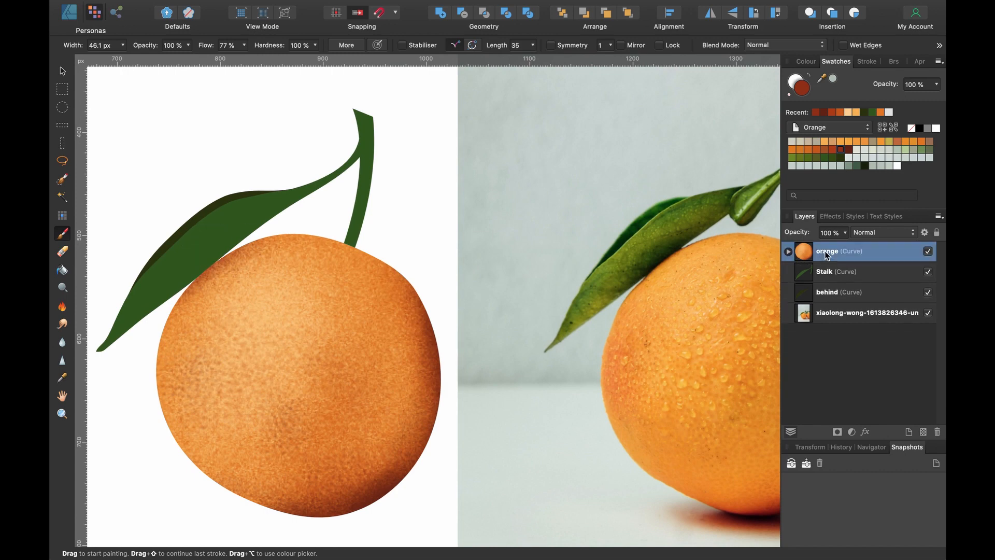
pyautogui.click(837, 273)
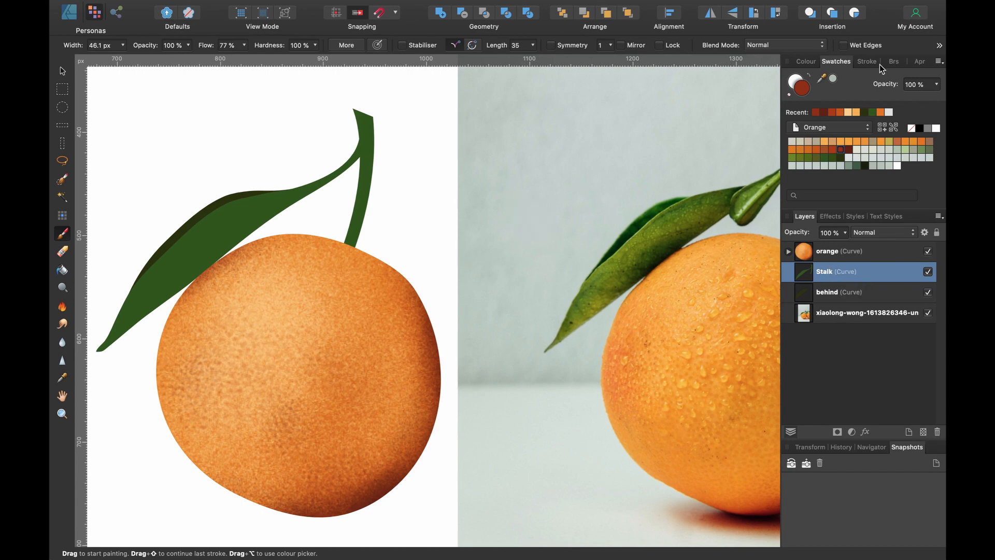
pyautogui.click(896, 62)
pyautogui.scroll(-2, 877, 151)
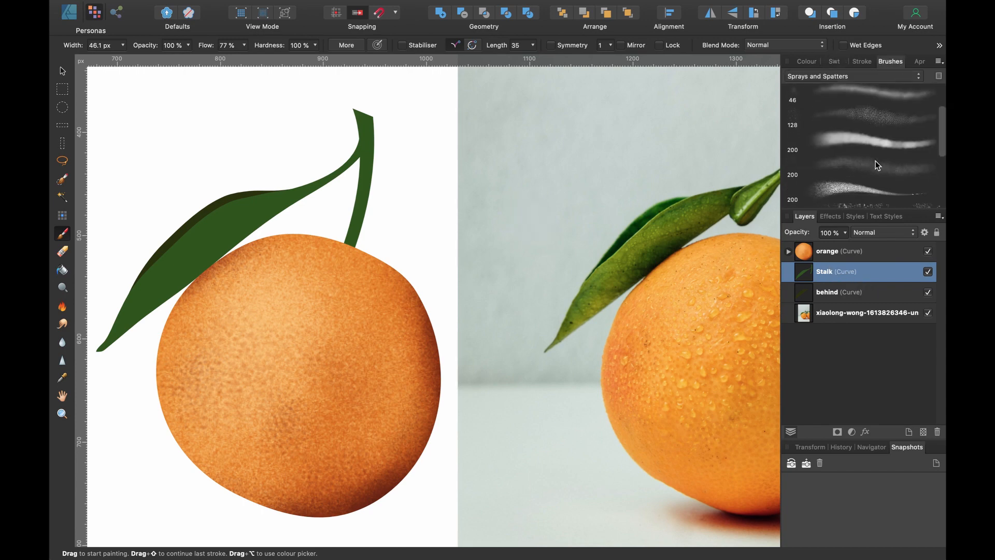
pyautogui.click(869, 163)
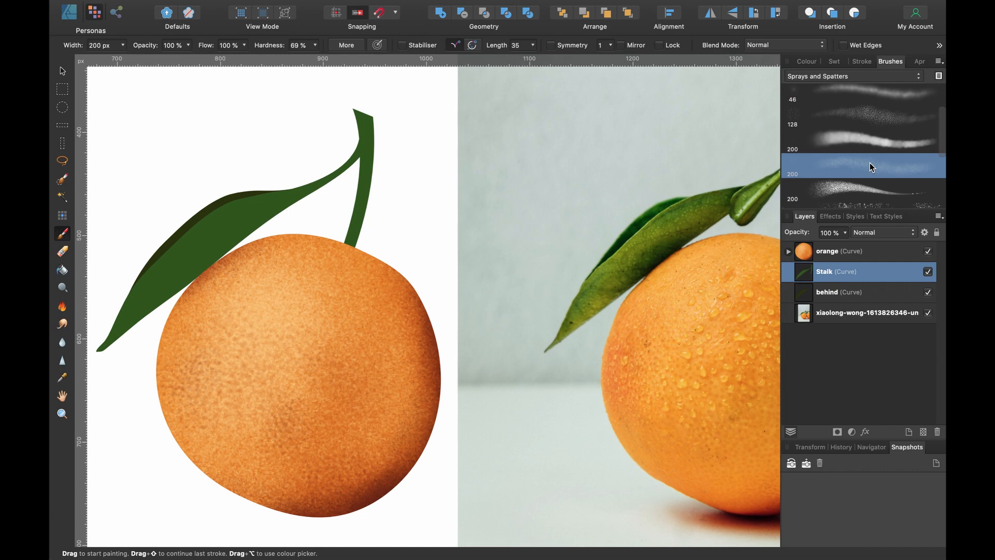
pyautogui.click(836, 61)
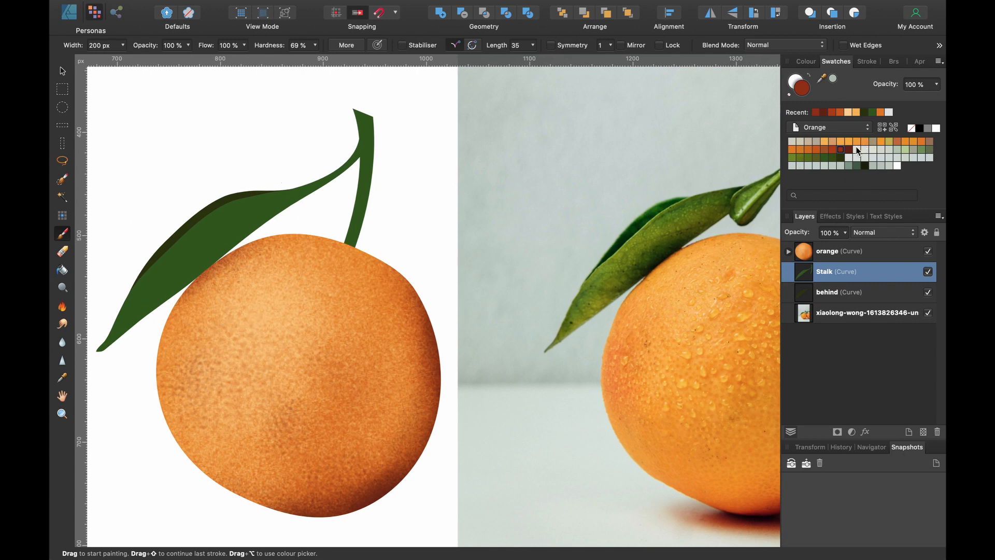
pyautogui.click(923, 151)
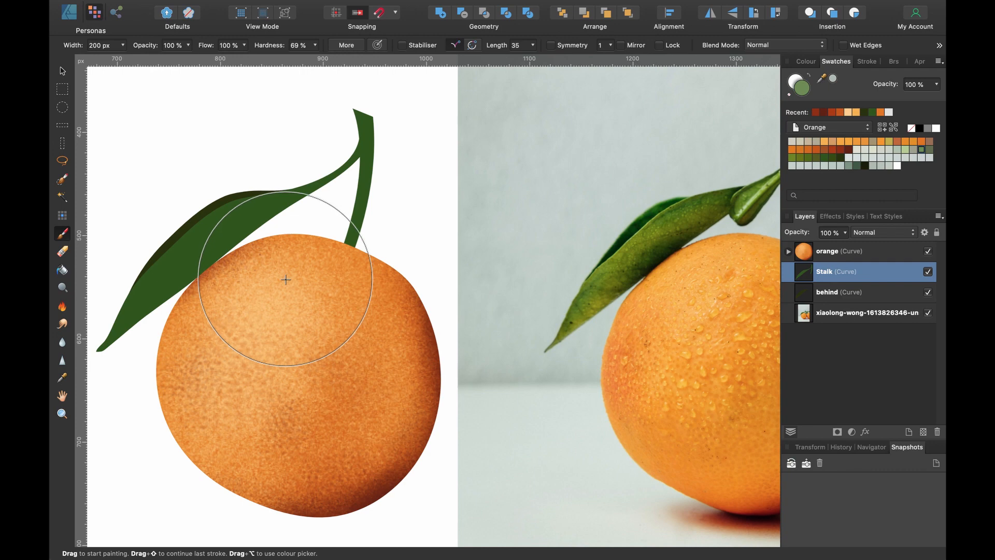
# With insertion inside the Stalk curve, reduce the brush to 88.7 px and spray muted green grain along the leaf and stem
pyautogui.scroll(3, 301, 276)
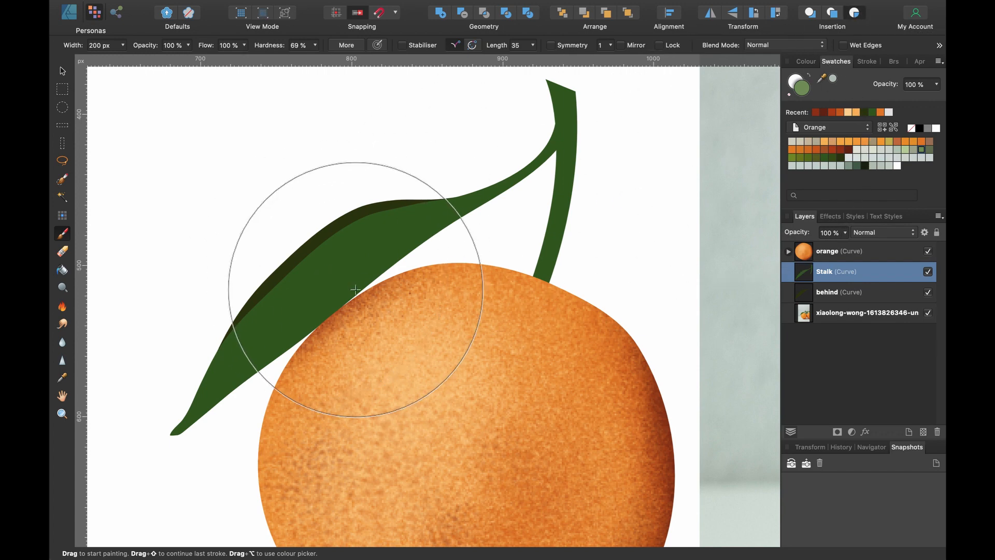
pyautogui.press('[')
pyautogui.press('[')
pyautogui.press('[')
pyautogui.press('[')
pyautogui.press('[')
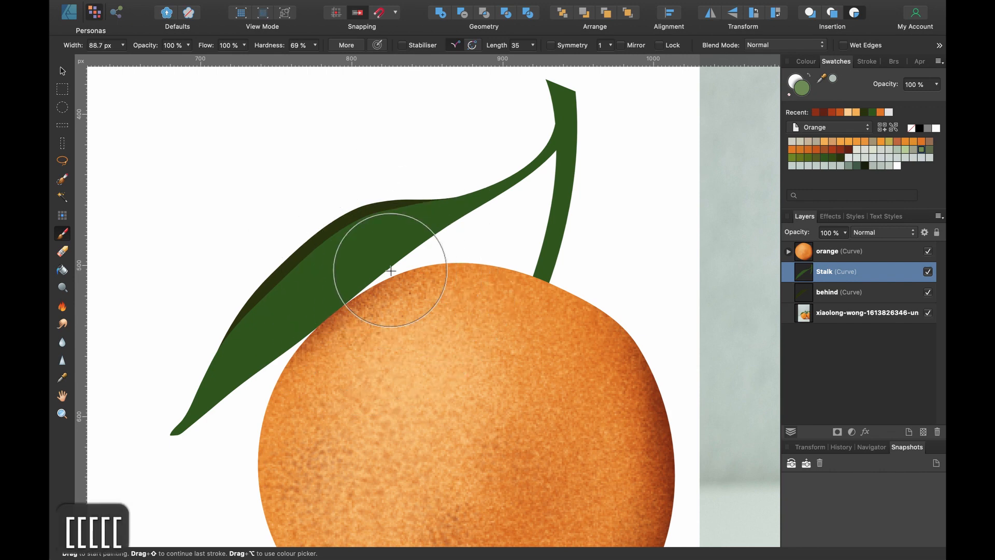
pyautogui.moveTo(443, 173)
pyautogui.mouseDown()
pyautogui.moveTo(292, 262)
pyautogui.moveTo(163, 361)
pyautogui.mouseUp()
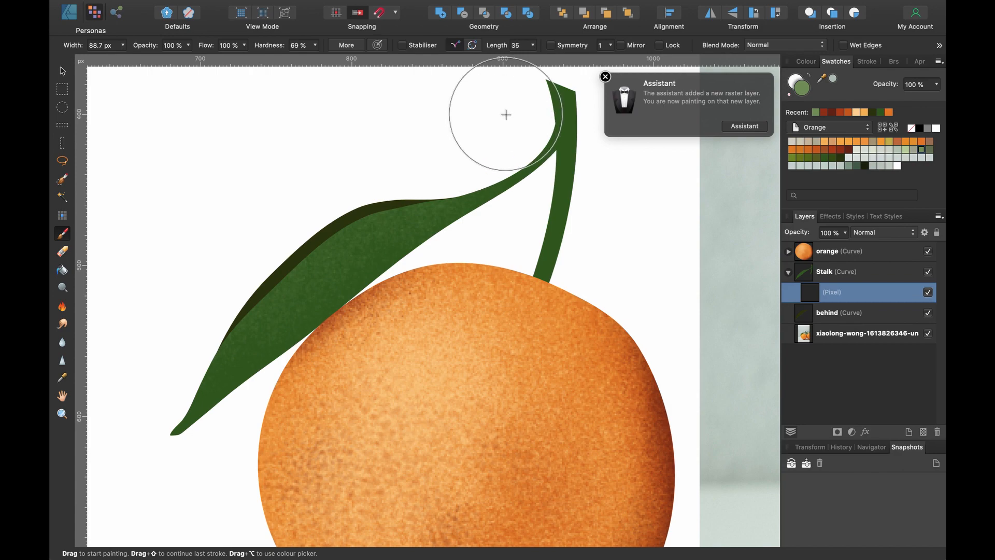
pyautogui.moveTo(455, 150)
pyautogui.mouseDown()
pyautogui.moveTo(204, 316)
pyautogui.moveTo(433, 186)
pyautogui.moveTo(559, 97)
pyautogui.mouseUp()
# Examine the colour and highlights of the photographed leaf and compare them with the illustrated leaf and stalk
pyautogui.hscroll(-2, 493, 258)
pyautogui.scroll(-5, 271, 264)
pyautogui.hscroll(4, 272, 264)
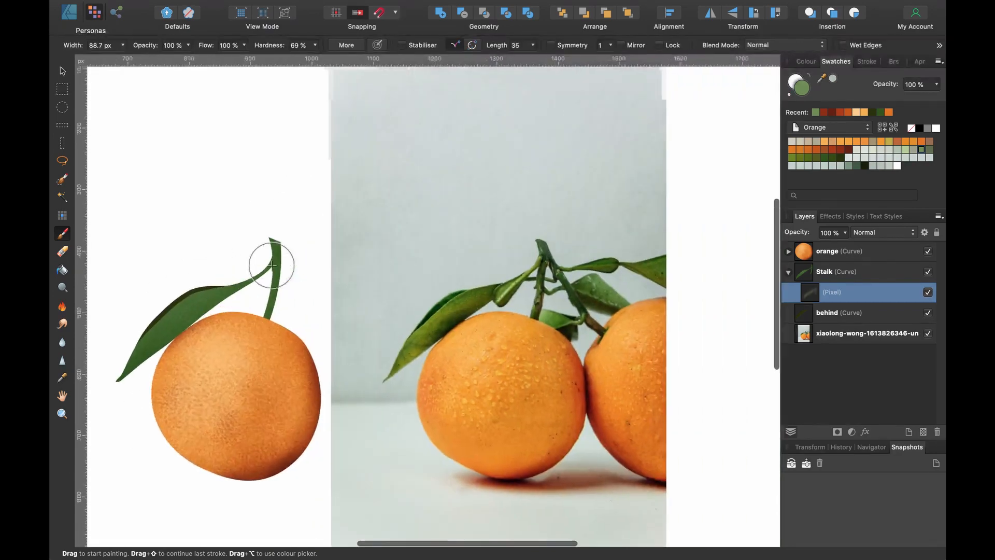
pyautogui.scroll(3, 360, 262)
pyautogui.hscroll(-3, 360, 260)
pyautogui.scroll(-2, 359, 260)
pyautogui.scroll(5, 634, 289)
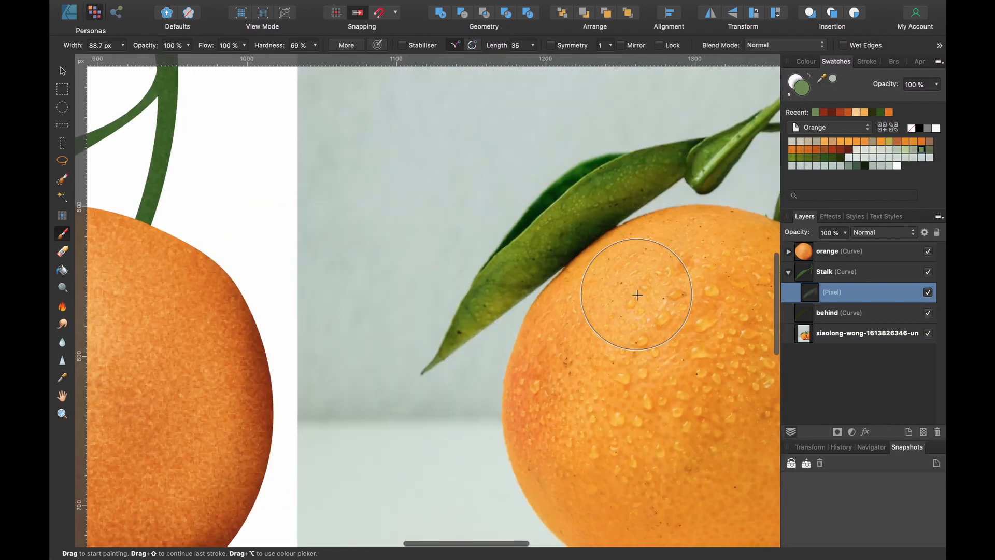
pyautogui.scroll(-2, 634, 289)
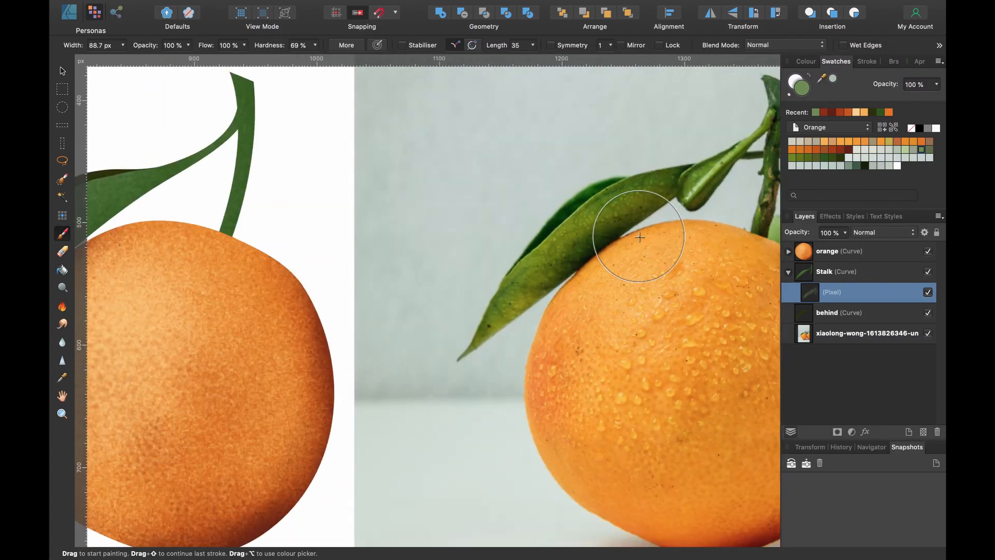
pyautogui.hscroll(-10, 440, 358)
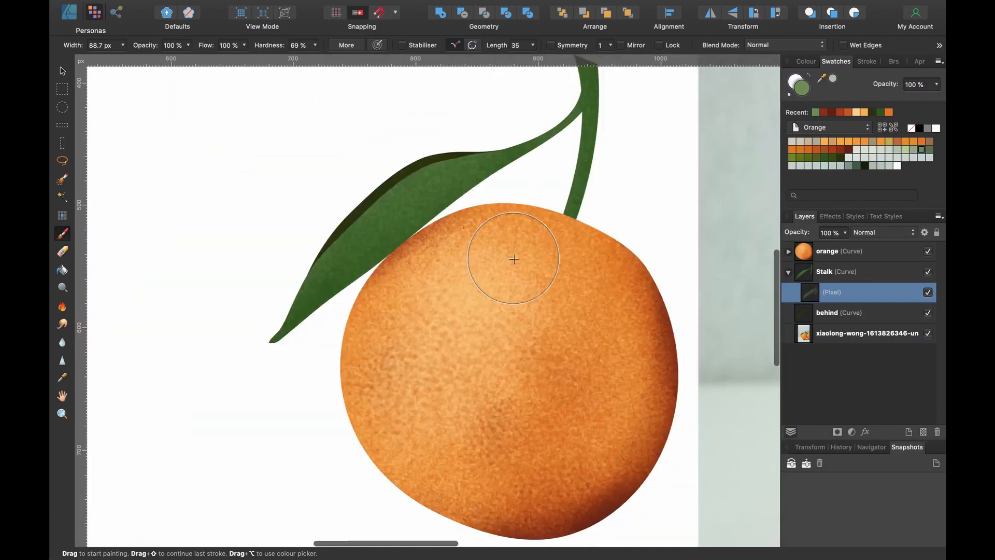
pyautogui.hscroll(6, 510, 244)
pyautogui.scroll(2, 511, 244)
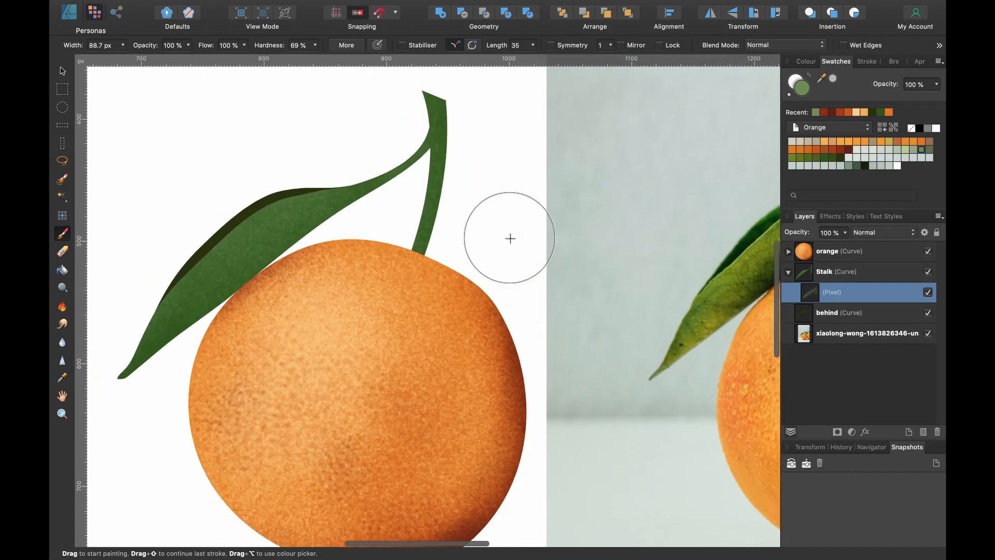
# Pick a pale green swatch and spray a soft highlight along the leaf's upper edge at 88.7 px
pyautogui.click(906, 149)
pyautogui.scroll(3, 308, 160)
pyautogui.scroll(-2, 308, 160)
pyautogui.hscroll(-2, 308, 160)
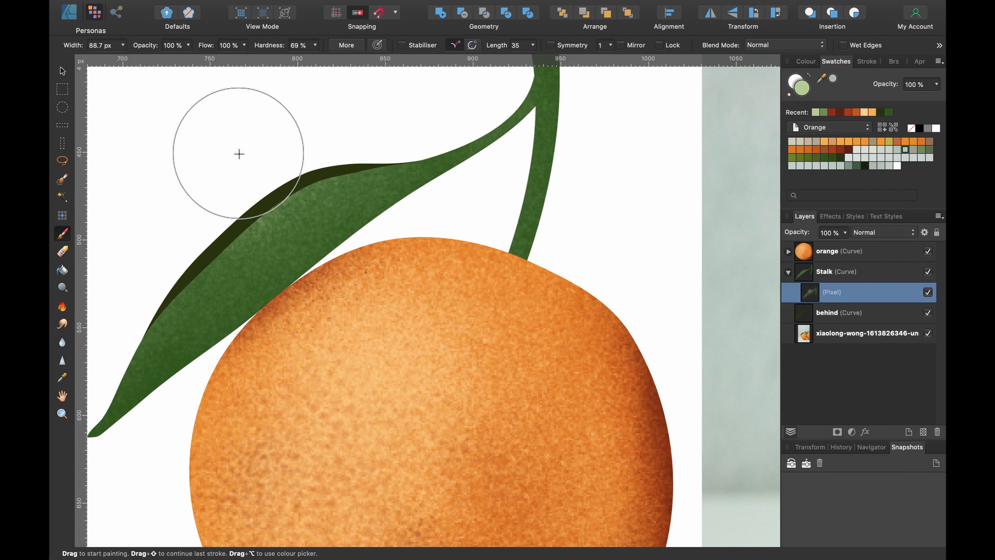
# Reduce the brush to 46.3 px and spray a brighter pale green highlight along the leaf's upper edge
pyautogui.press('[')
pyautogui.press('[')
pyautogui.press('[')
pyautogui.press('[')
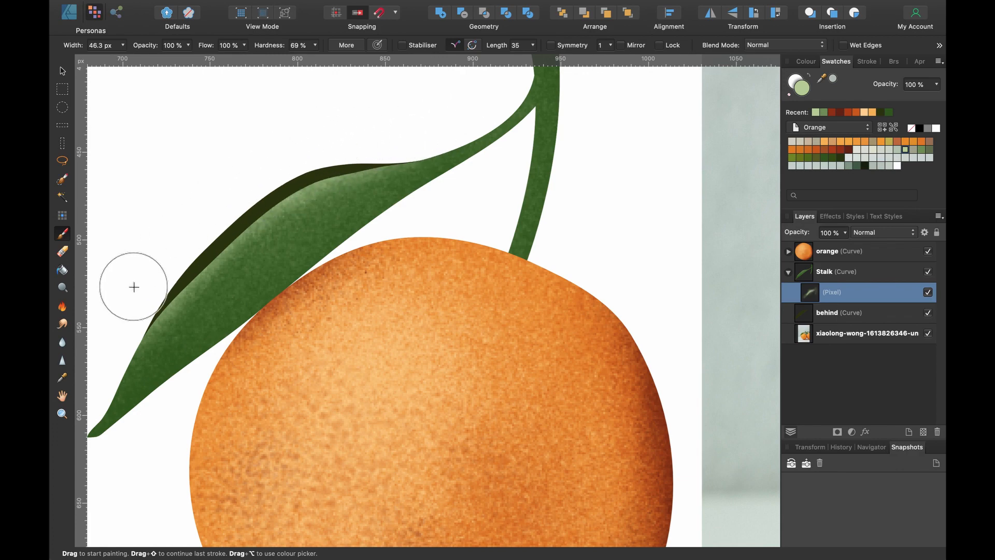
pyautogui.scroll(-5, 450, 105)
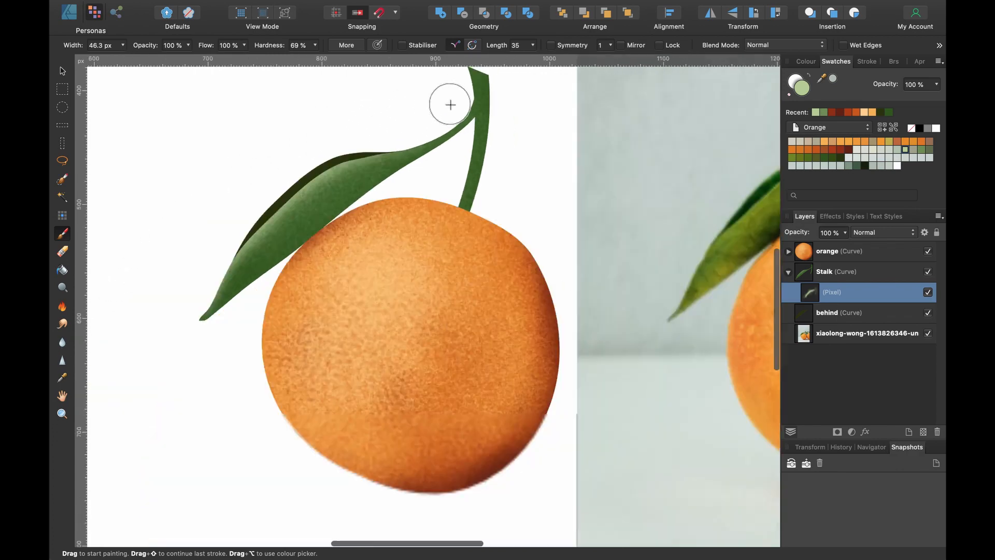
pyautogui.scroll(4, 331, 171)
pyautogui.scroll(-2, 240, 176)
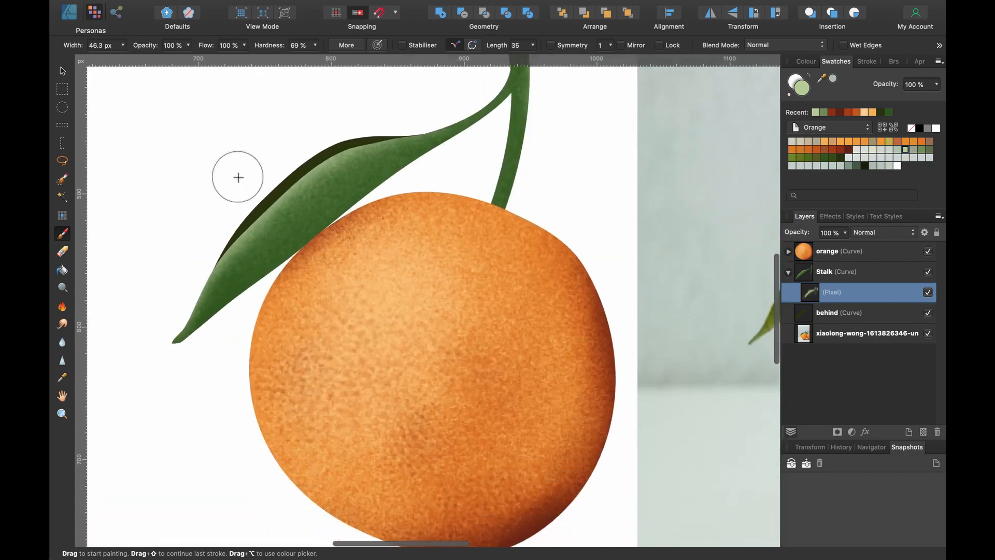
# Pick the very dark green swatch and spray a shadow along the leaf's lower edge at 46.3 px
pyautogui.hscroll(5, 352, 200)
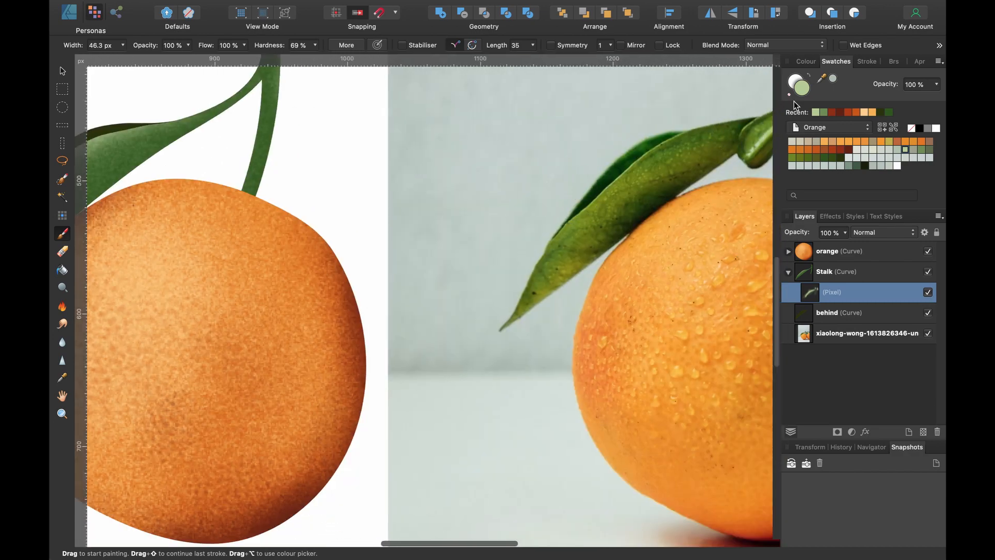
pyautogui.click(840, 157)
pyautogui.hscroll(-5, 255, 204)
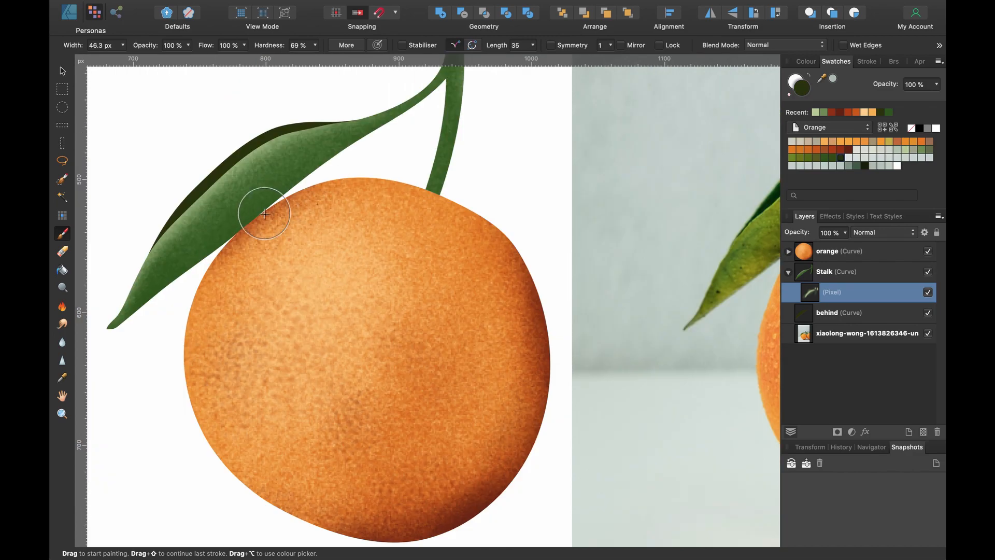
pyautogui.scroll(2, 203, 271)
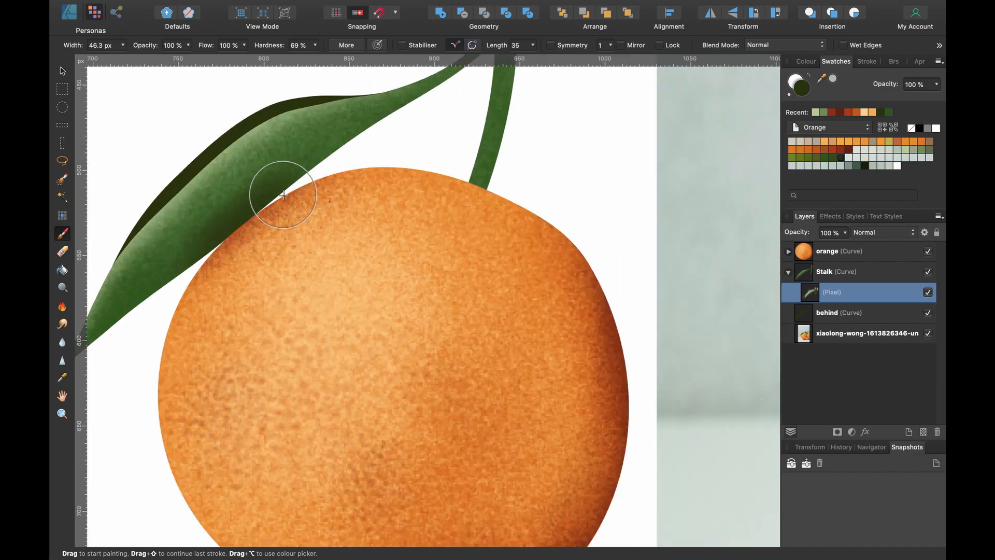
pyautogui.scroll(-2, 295, 228)
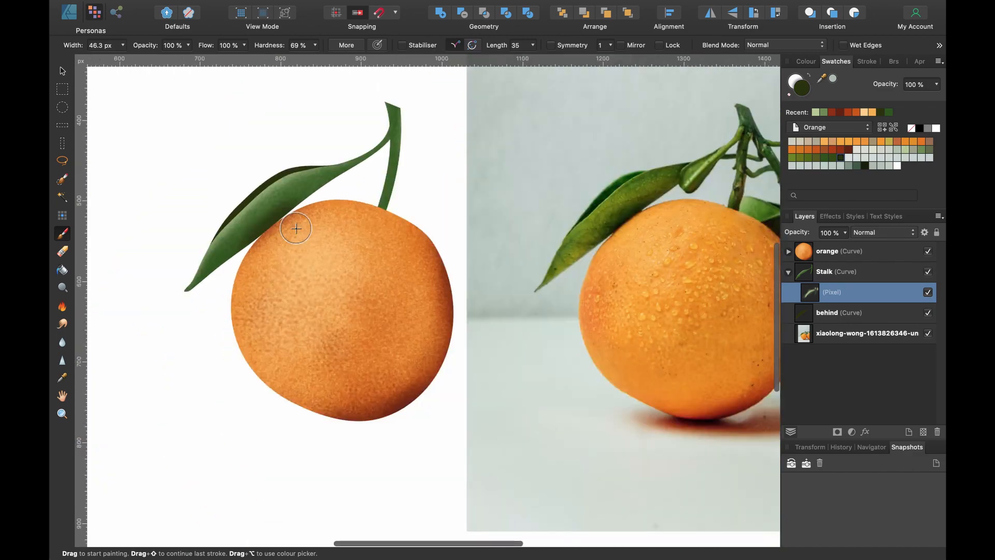
# Enlarge the brush to 70.5 px and deepen the dark green shadow where the leaf meets the orange
pyautogui.press(']')
pyautogui.press(']')
pyautogui.press(']')
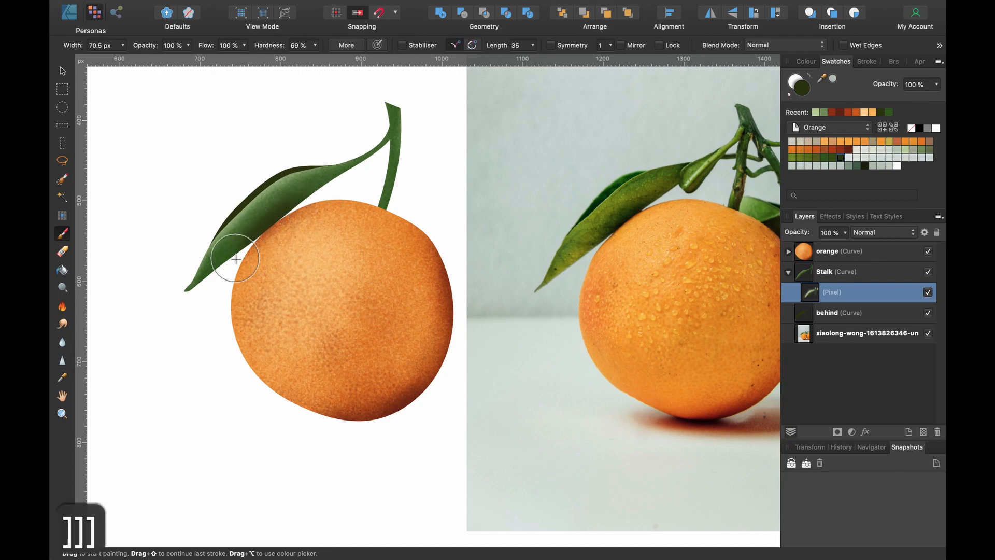
pyautogui.scroll(3, 230, 267)
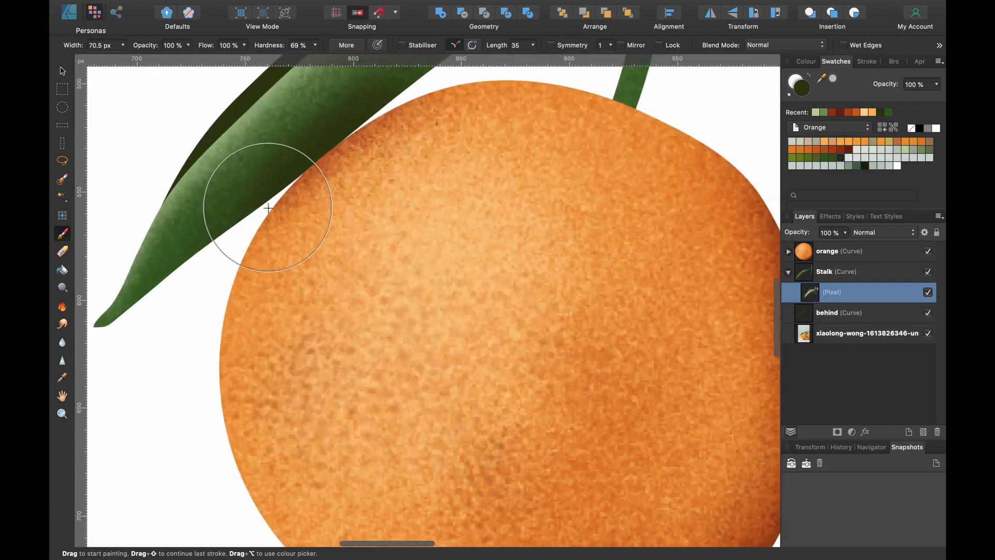
# Darken the dark green brush colour, set hardness to 86 %, and spray a deeper shadow on the leaf beside the orange
pyautogui.hscroll(5, 237, 266)
pyautogui.scroll(2, 238, 266)
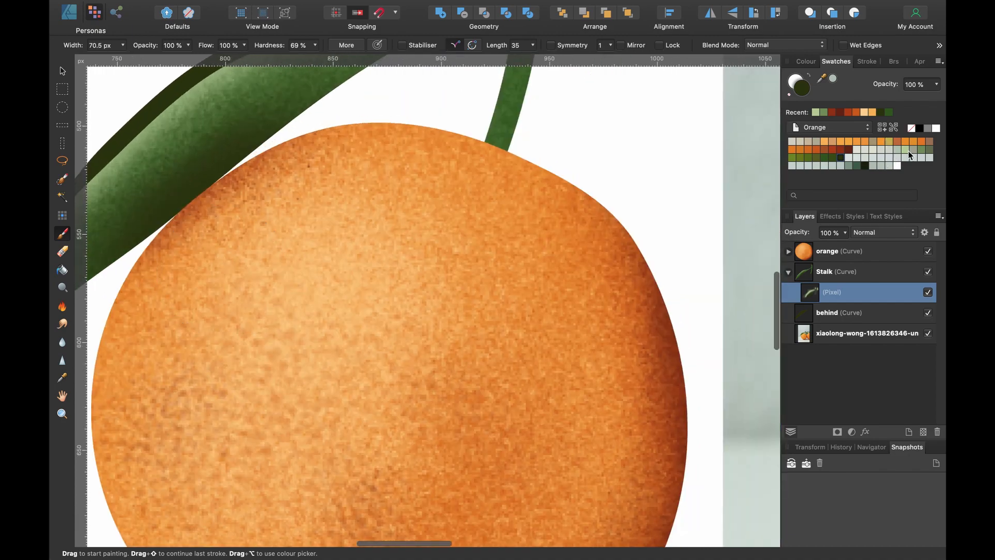
pyautogui.doubleClick(802, 89)
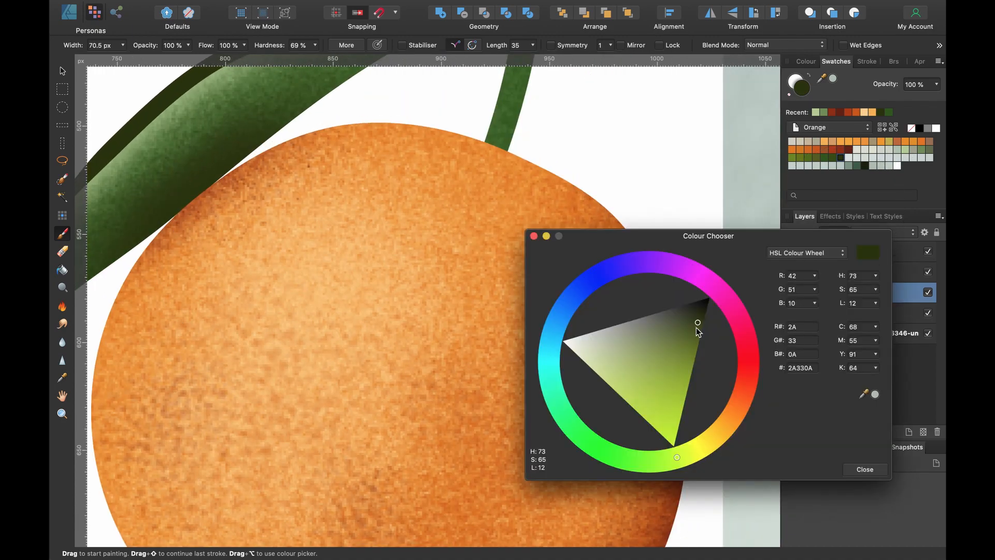
pyautogui.click(864, 469)
pyautogui.scroll(2, 367, 189)
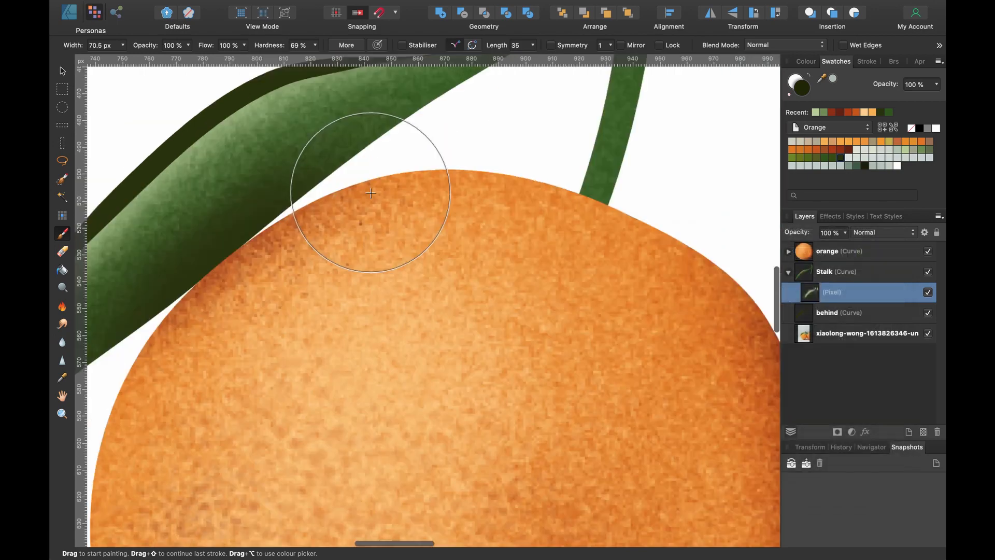
pyautogui.click(315, 46)
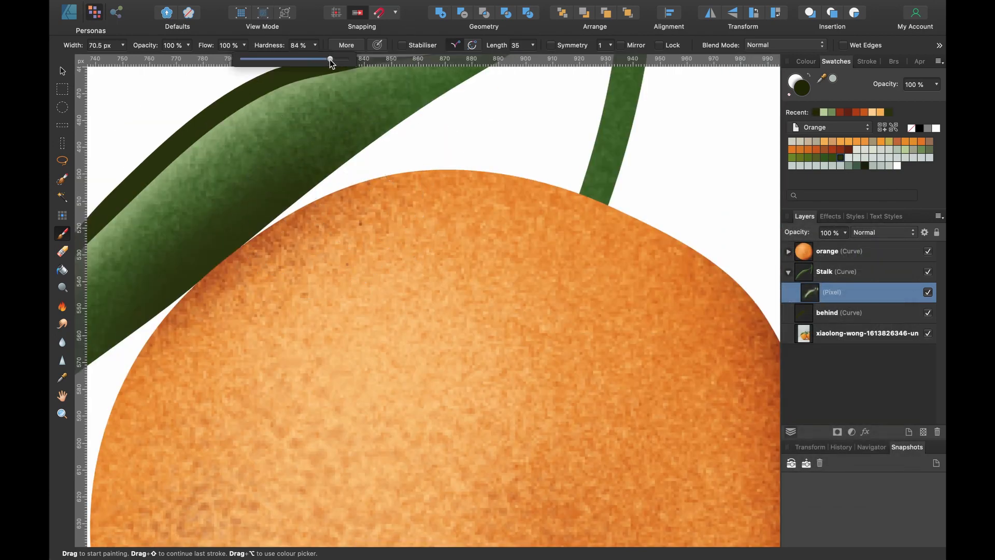
pyautogui.moveTo(330, 60); pyautogui.dragTo(333, 60)
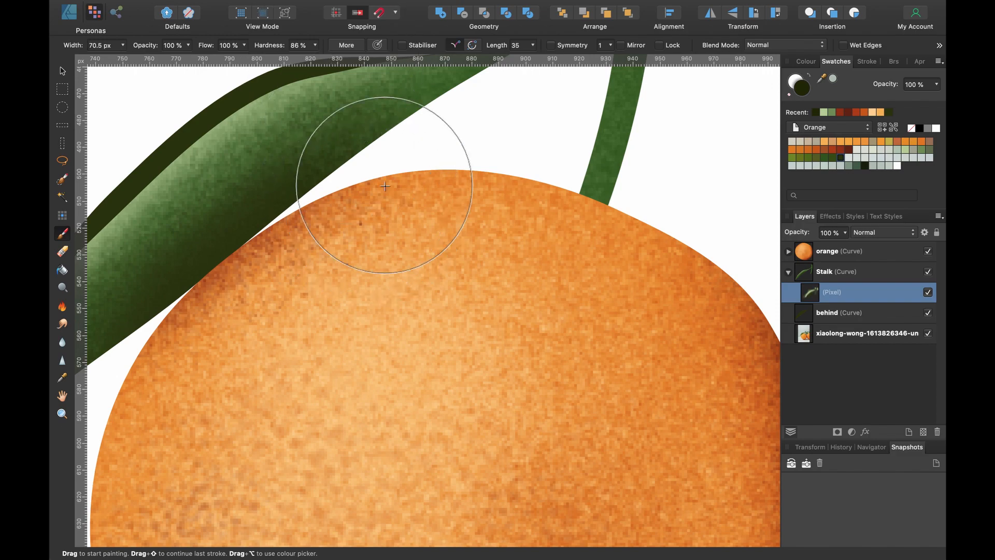
pyautogui.scroll(-6, 385, 186)
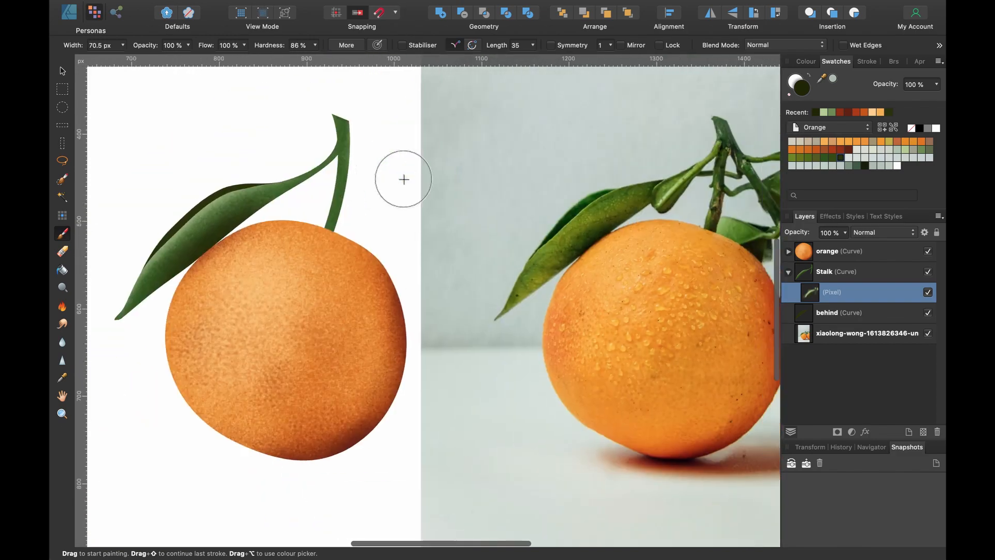
# Sample an olive green from the photographed leaf and make it the brush colour
pyautogui.scroll(-2, 404, 179)
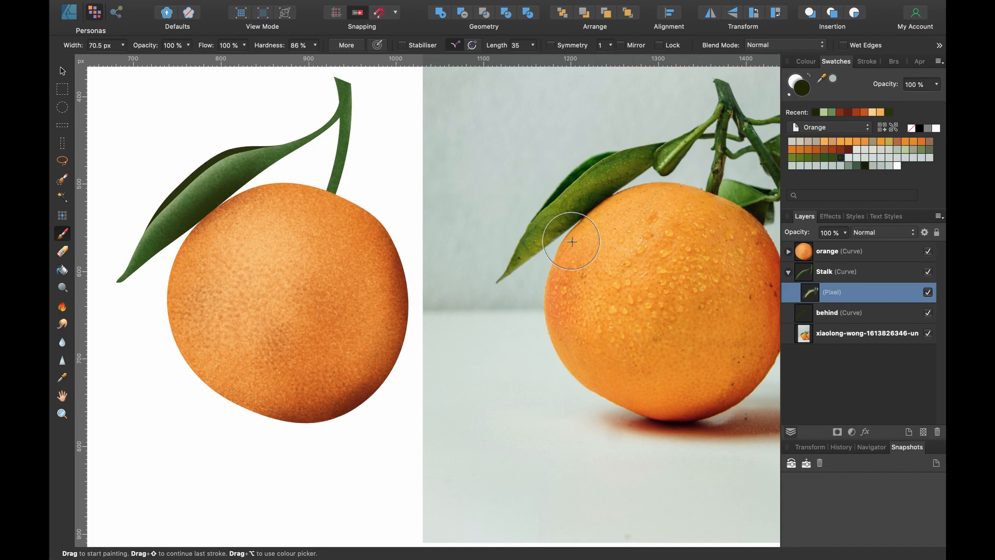
pyautogui.scroll(5, 572, 242)
pyautogui.hscroll(4, 573, 238)
pyautogui.scroll(3, 574, 238)
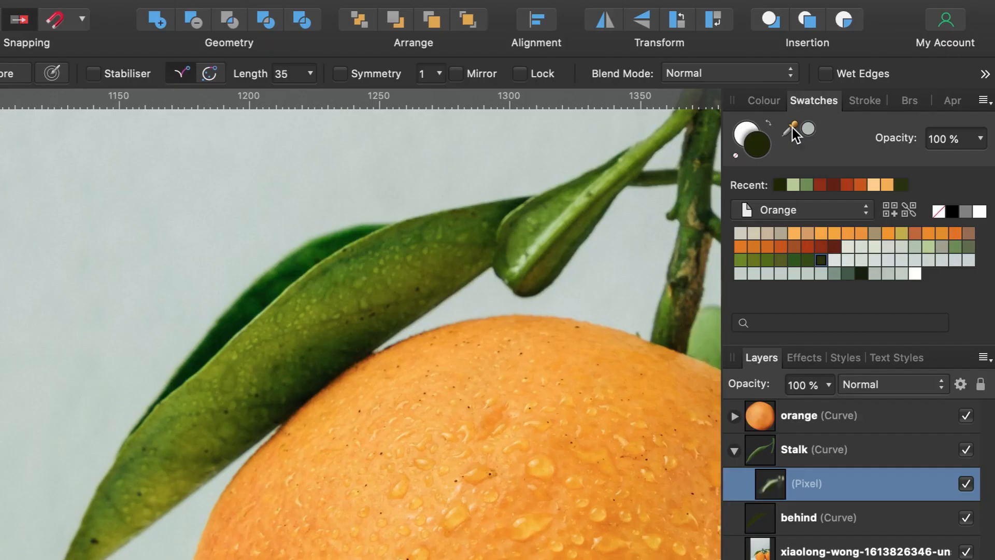
pyautogui.moveTo(824, 79); pyautogui.dragTo(533, 191)
pyautogui.moveTo(309, 318); pyautogui.dragTo(309, 317)
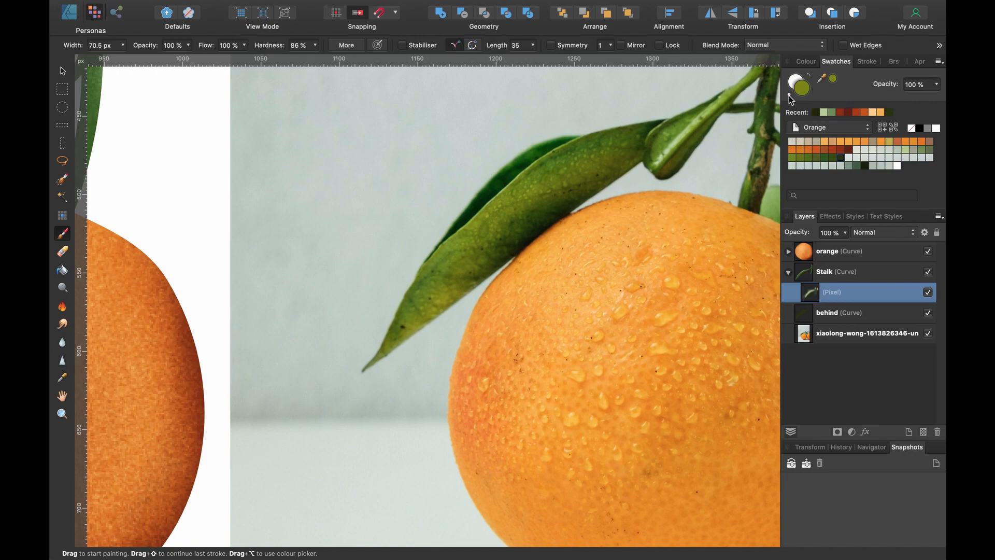
# Set brush hardness to 89 % and spray olive green through the middle of the leaf, ending at a 57.2 px width
pyautogui.scroll(-5, 241, 369)
pyautogui.hscroll(-5, 240, 369)
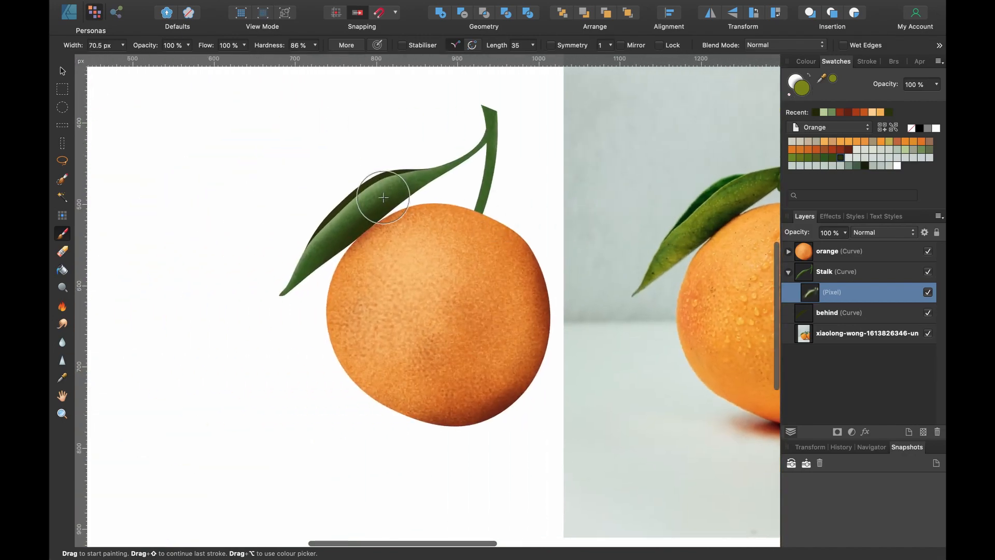
pyautogui.click(316, 46)
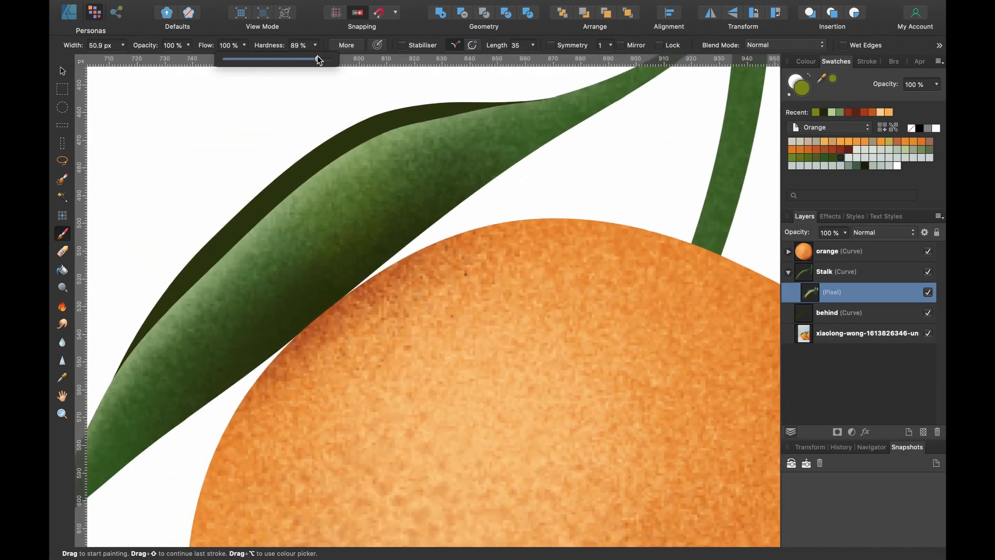
pyautogui.press(']')
pyautogui.press(']')
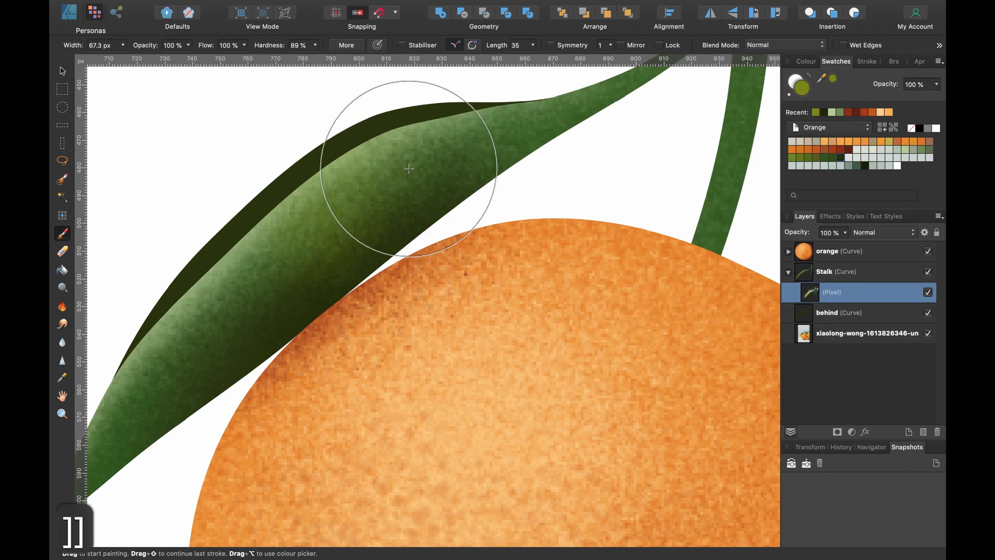
pyautogui.press('[')
pyautogui.scroll(-4, 197, 330)
pyautogui.hscroll(-4, 207, 324)
pyautogui.scroll(2, 211, 322)
pyautogui.hscroll(2, 211, 322)
pyautogui.scroll(-3, 317, 242)
pyautogui.scroll(2, 318, 242)
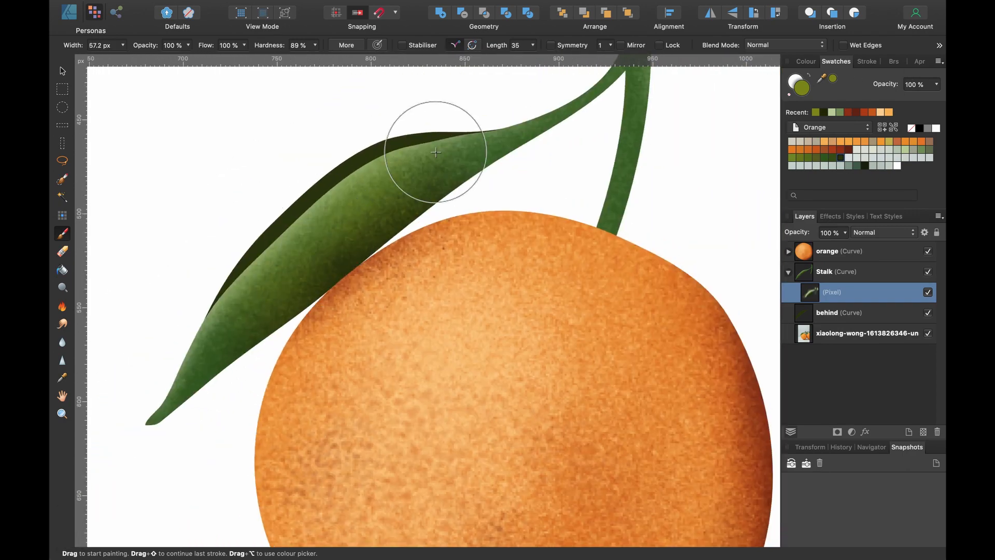
pyautogui.scroll(-5, 182, 382)
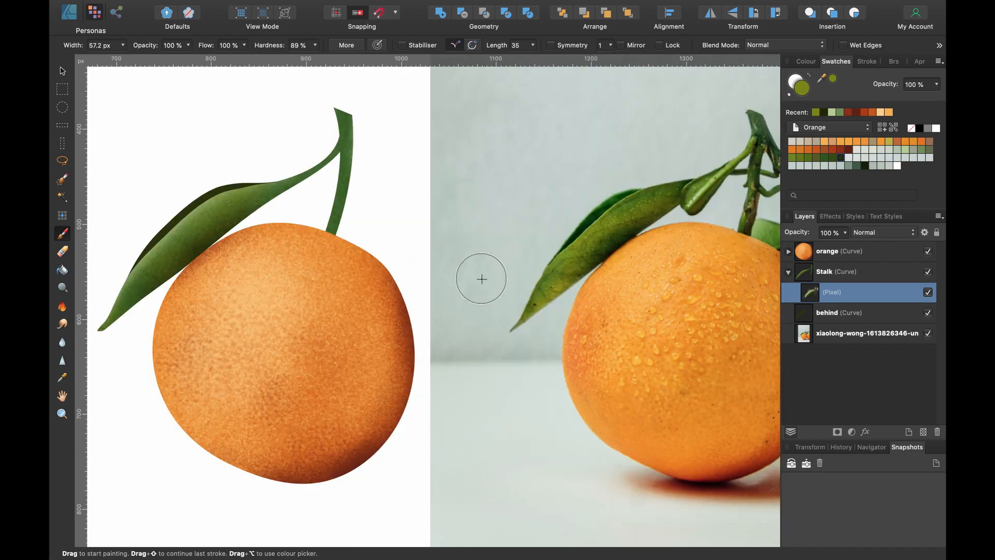
# Collapse the Stalk layer, select the behind curve, and compare the photographed leaf's rear edge with the illustrated one
pyautogui.click(788, 272)
pyautogui.click(840, 291)
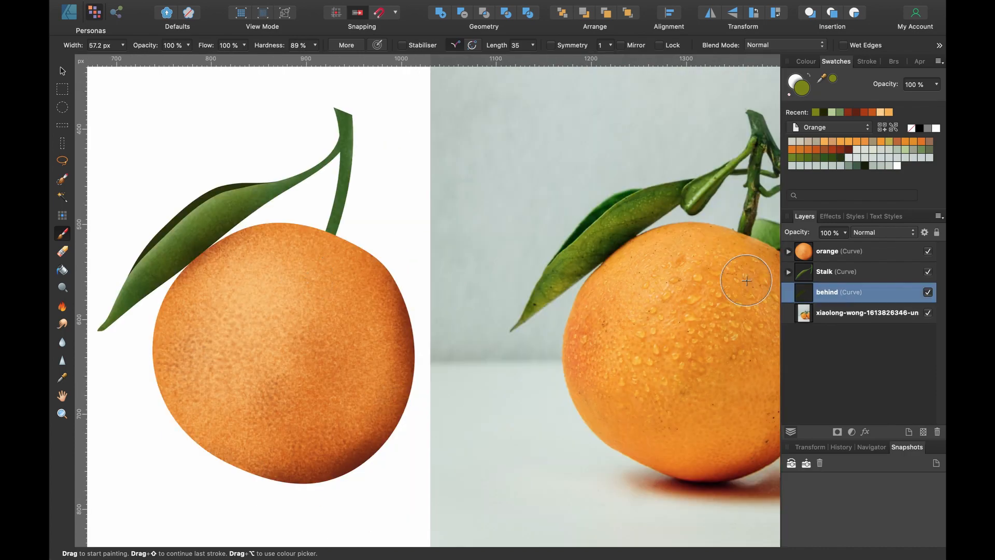
pyautogui.scroll(2, 198, 189)
pyautogui.hscroll(5, 363, 249)
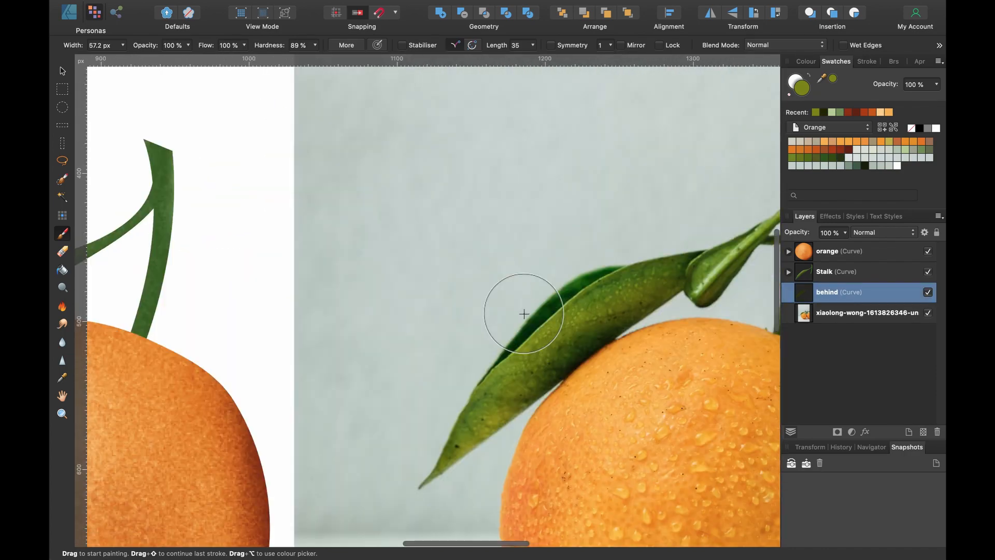
pyautogui.scroll(5, 525, 311)
pyautogui.scroll(1, 524, 304)
pyautogui.hscroll(2, 524, 304)
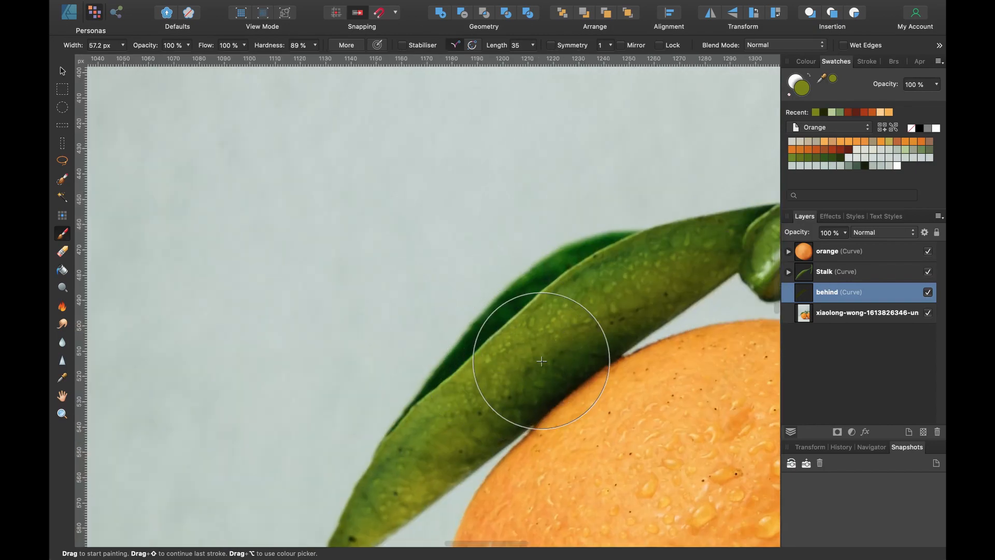
pyautogui.scroll(-3, 389, 418)
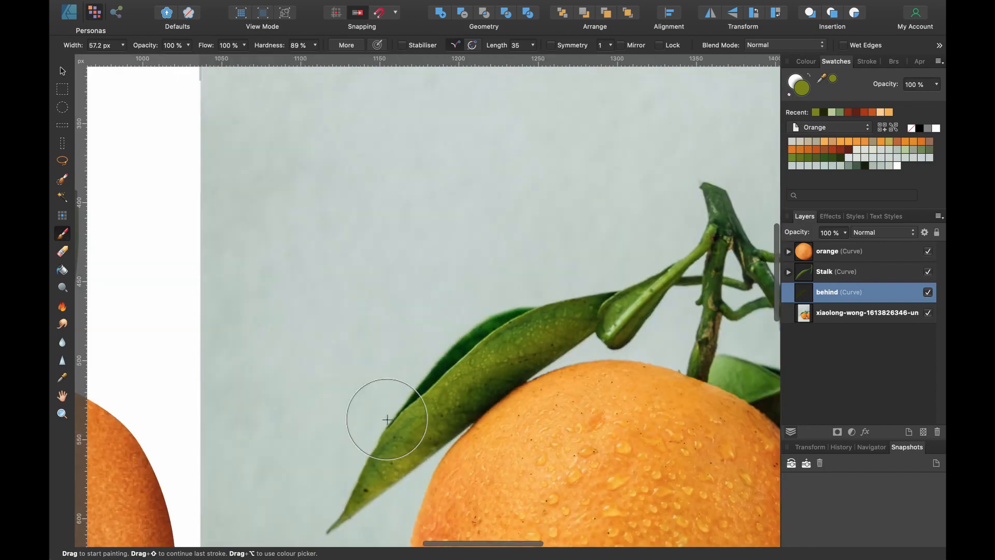
pyautogui.hscroll(-5, 387, 420)
pyautogui.hscroll(-3, 387, 417)
pyautogui.scroll(1, 373, 356)
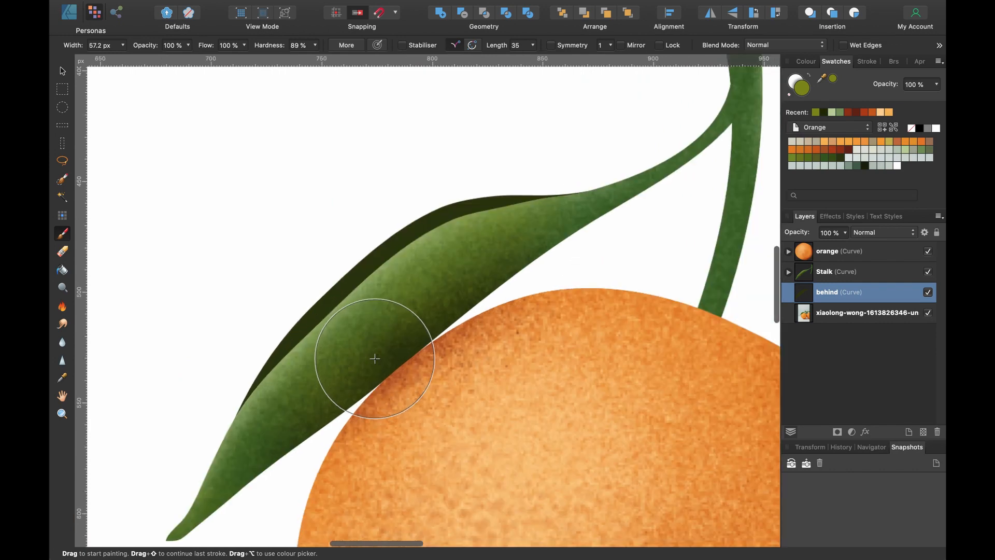
pyautogui.scroll(2, 440, 256)
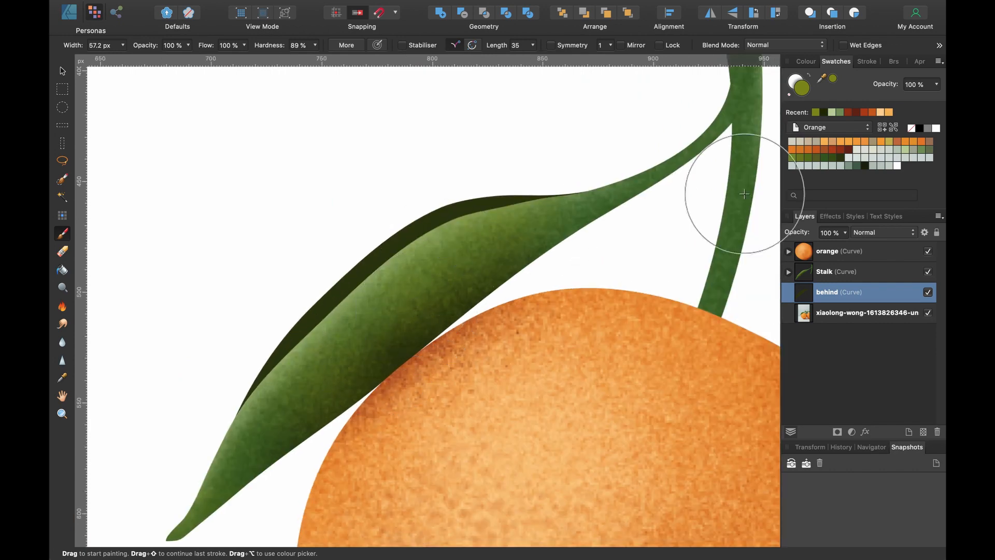
# Pick the recent pale green colour and reduce the brush to 18.3 px for the leaf's narrow rear edge
pyautogui.click(835, 111)
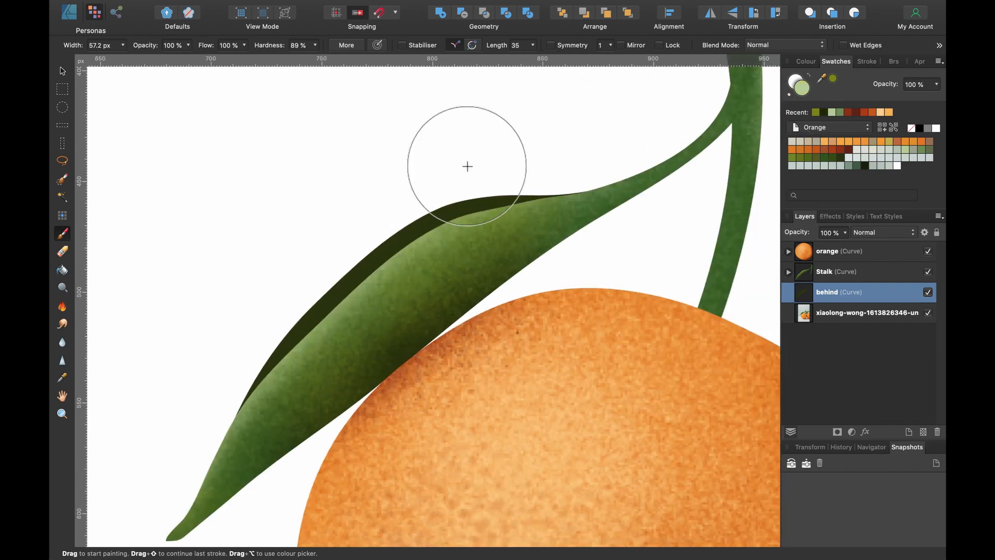
pyautogui.scroll(2, 381, 186)
pyautogui.press('[')
pyautogui.press('[')
pyautogui.press('[')
pyautogui.press('[')
pyautogui.press('[')
pyautogui.press('[')
pyautogui.press('[')
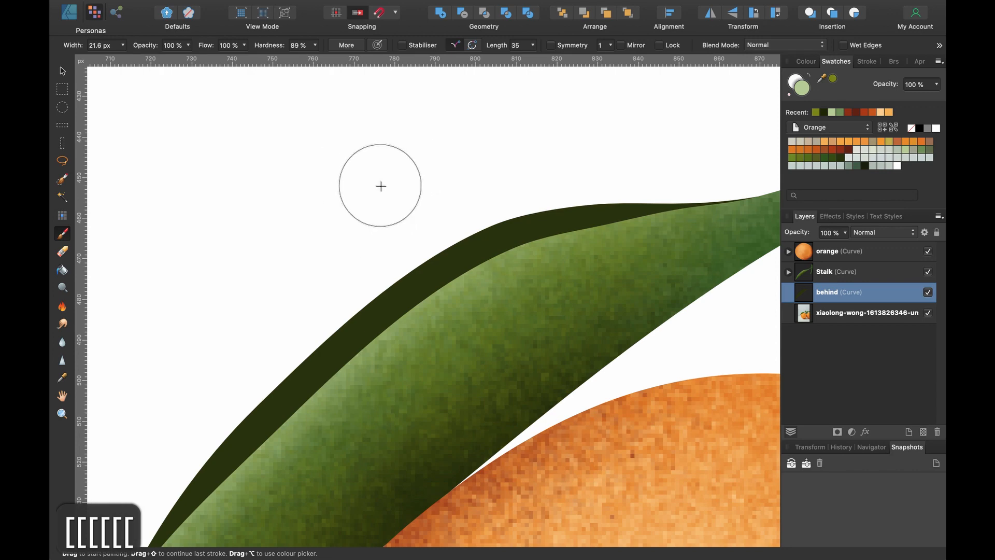
pyautogui.moveTo(596, 178)
pyautogui.mouseDown()
pyautogui.moveTo(538, 186)
pyautogui.moveTo(613, 171)
pyautogui.mouseUp()
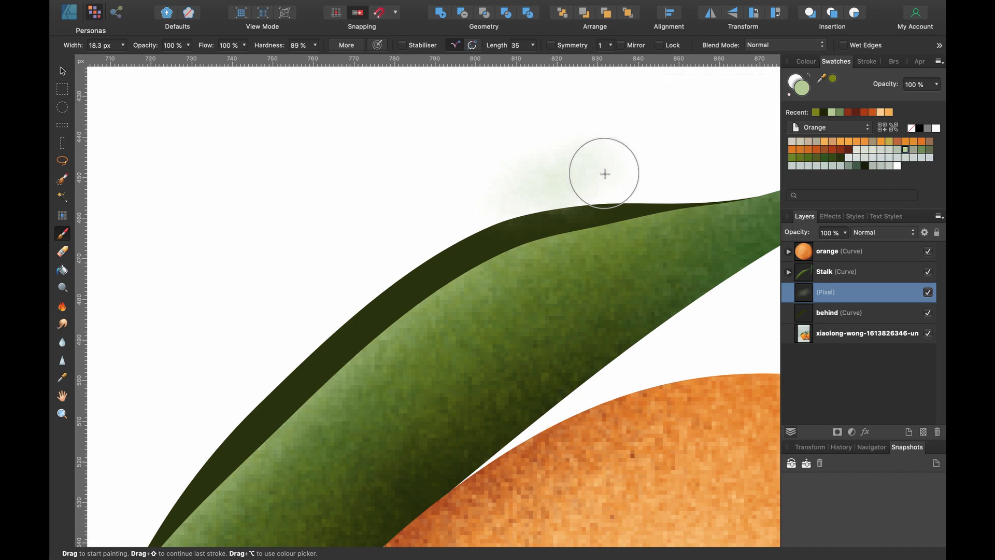
pyautogui.press('super+z')
pyautogui.press('BackSpace')
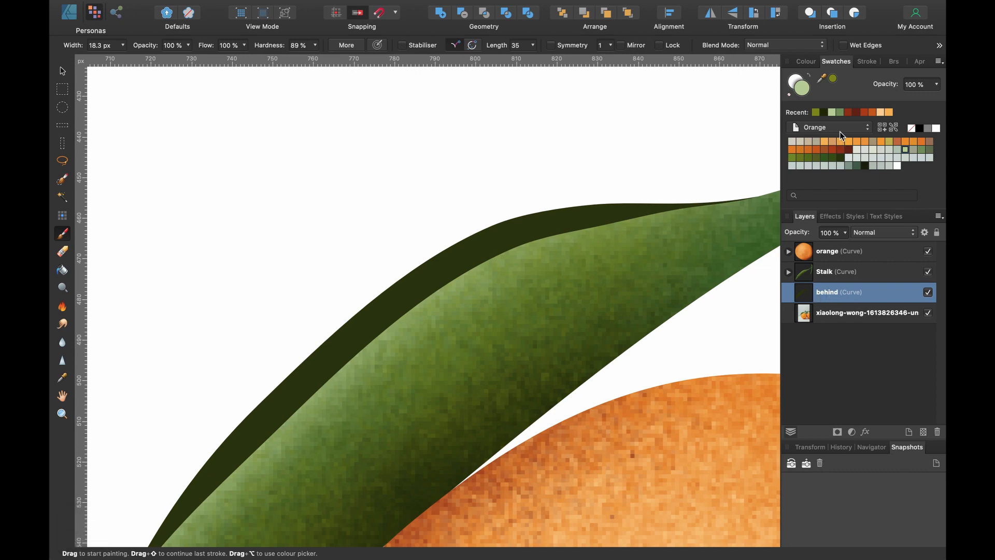
# Turn on insertion inside the behind curve and spray a pale green highlight along its outer edge at 18.3 px
pyautogui.click(859, 18)
pyautogui.moveTo(620, 173)
pyautogui.mouseDown()
pyautogui.moveTo(515, 183)
pyautogui.moveTo(603, 184)
pyautogui.moveTo(519, 202)
pyautogui.moveTo(366, 275)
pyautogui.moveTo(278, 366)
pyautogui.moveTo(470, 197)
pyautogui.mouseUp()
pyautogui.scroll(-2, 367, 276)
pyautogui.hscroll(-2, 366, 275)
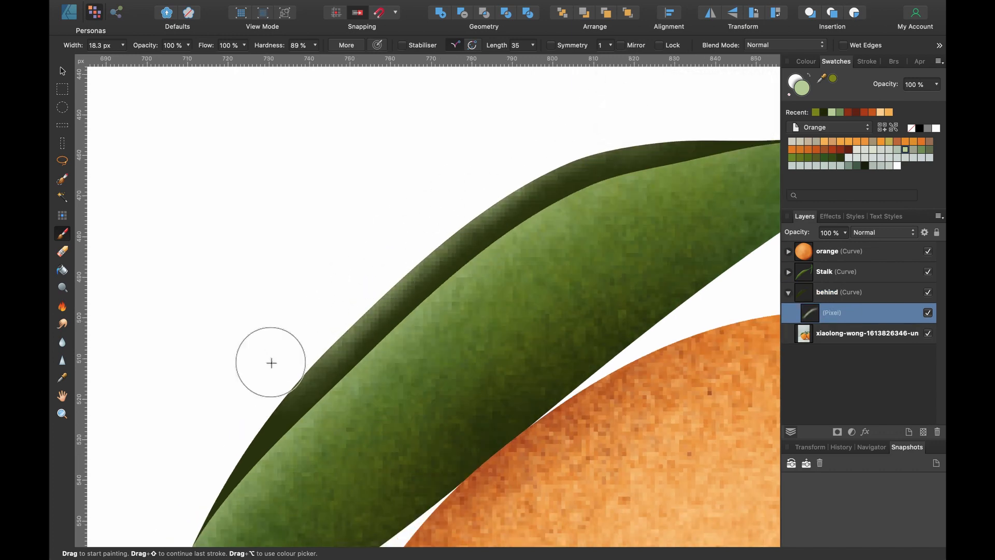
pyautogui.scroll(-3, 271, 362)
pyautogui.moveTo(327, 284); pyautogui.dragTo(258, 375)
# Reduce the brush to 9.6 px and spray a finer pale green highlight along the behind curve's outer edge
pyautogui.scroll(5, 290, 248)
pyautogui.hscroll(10, 290, 248)
pyautogui.press('[')
pyautogui.press('[')
pyautogui.press('[')
pyautogui.press('[')
pyautogui.hscroll(-6, 290, 178)
pyautogui.scroll(-1, 290, 179)
pyautogui.moveTo(357, 197); pyautogui.dragTo(219, 330)
pyautogui.scroll(-5, 415, 183)
pyautogui.scroll(5, 417, 180)
pyautogui.scroll(-1, 483, 253)
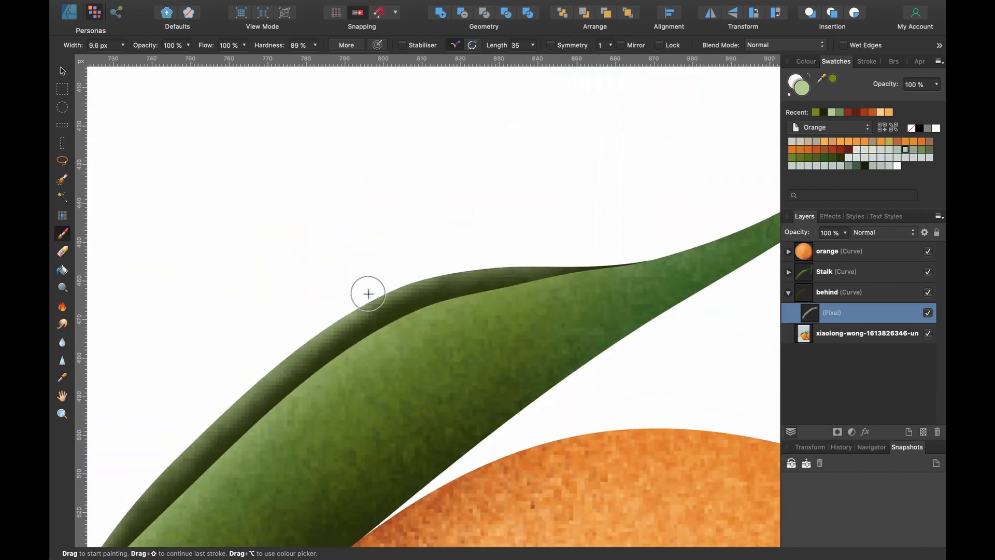
# Pick the olive green swatch, enlarge the brush to 14.6 px, and spray olive tone along the behind curve
pyautogui.scroll(-4, 340, 260)
pyautogui.hscroll(3, 489, 174)
pyautogui.scroll(3, 360, 167)
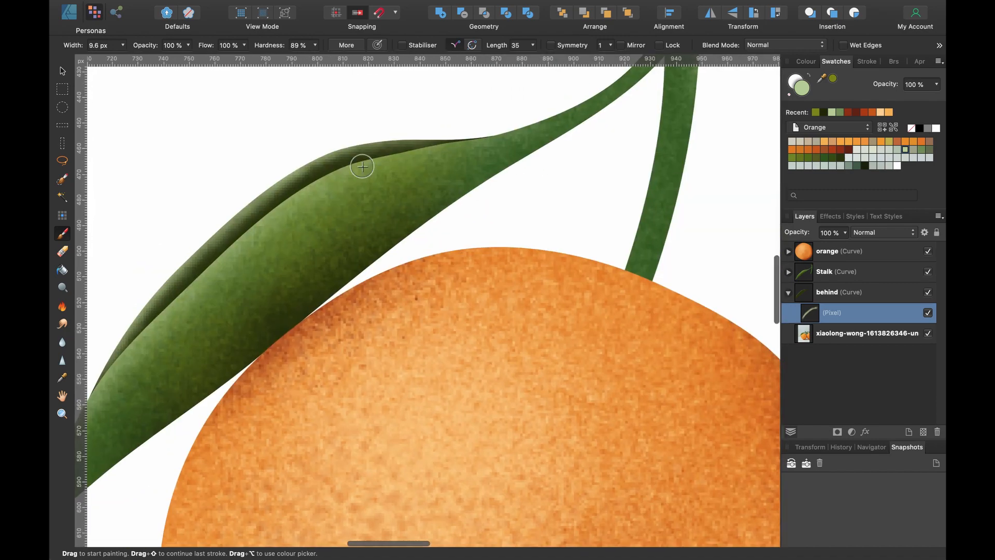
pyautogui.scroll(2, 311, 178)
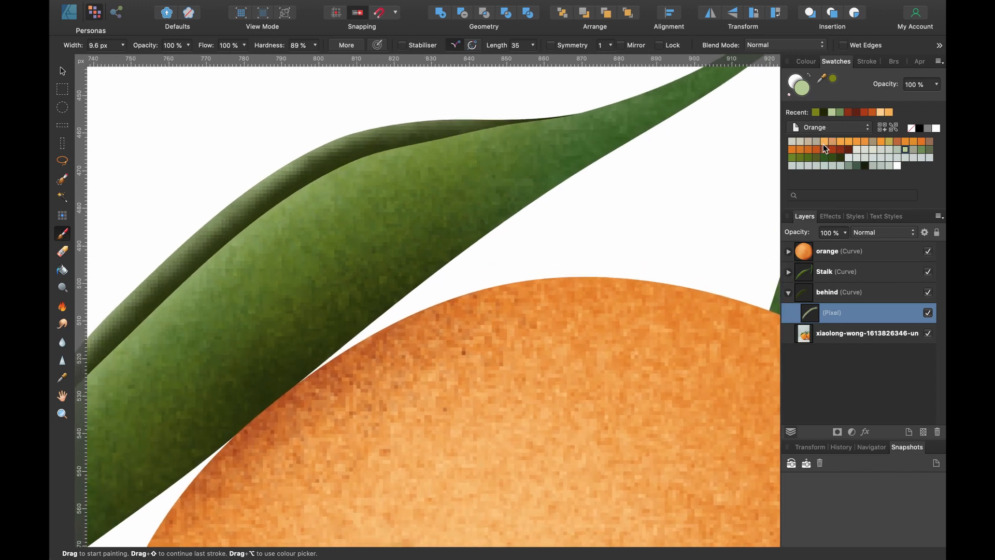
pyautogui.click(792, 158)
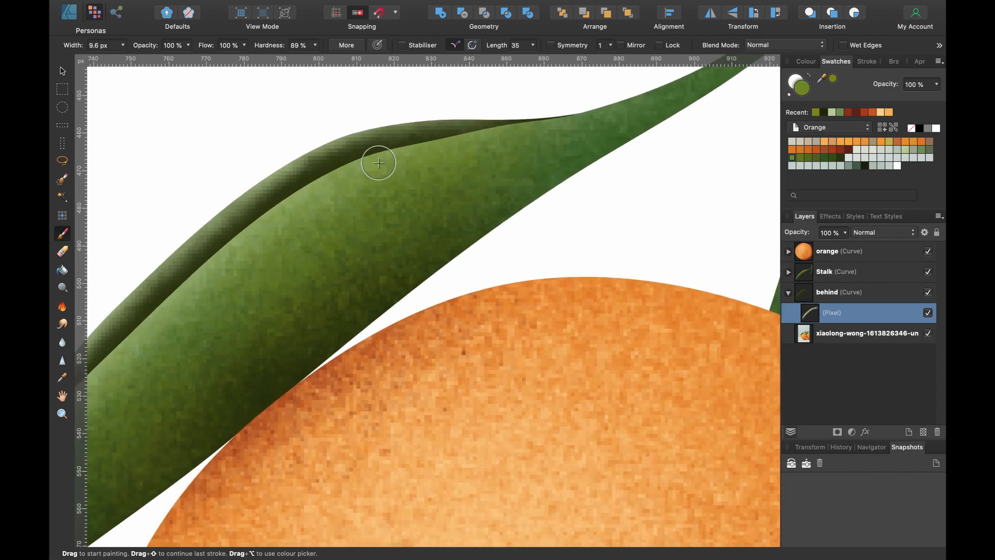
pyautogui.press(']')
pyautogui.press(']')
pyautogui.press(']')
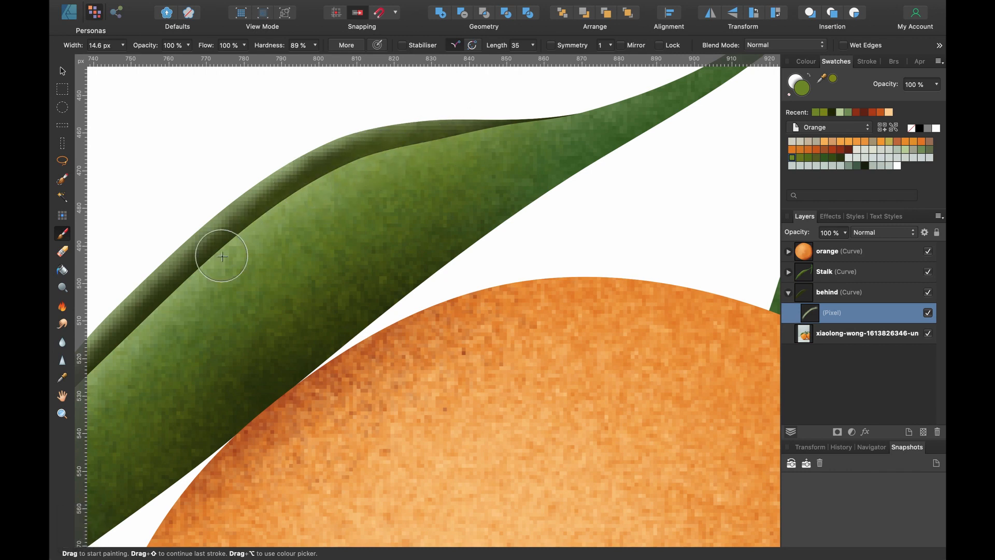
# Recall the recent pale green and lighten it to CCDDB5 as the brush colour for the leaf's rear edge
pyautogui.scroll(-3, 306, 204)
pyautogui.scroll(-3, 242, 309)
pyautogui.hscroll(2, 242, 309)
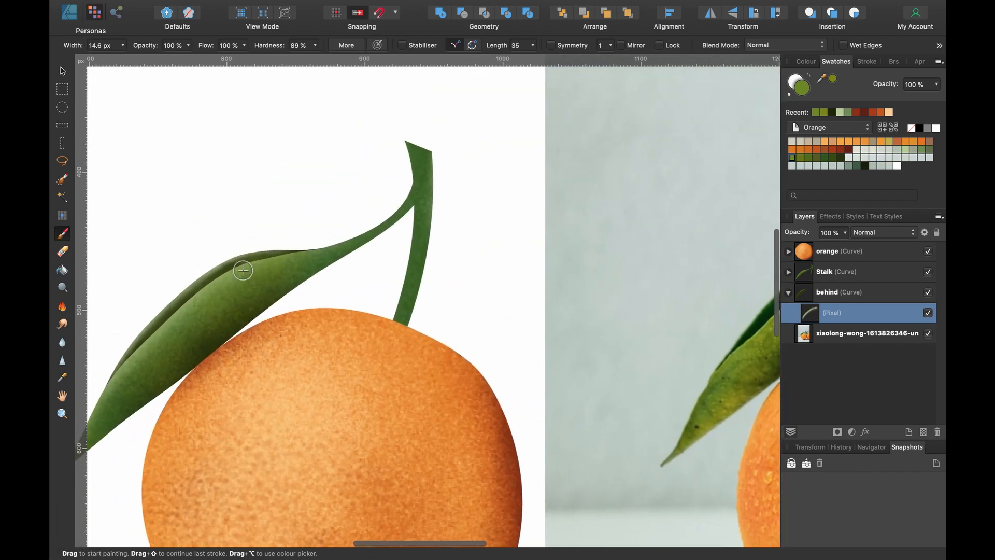
pyautogui.click(844, 113)
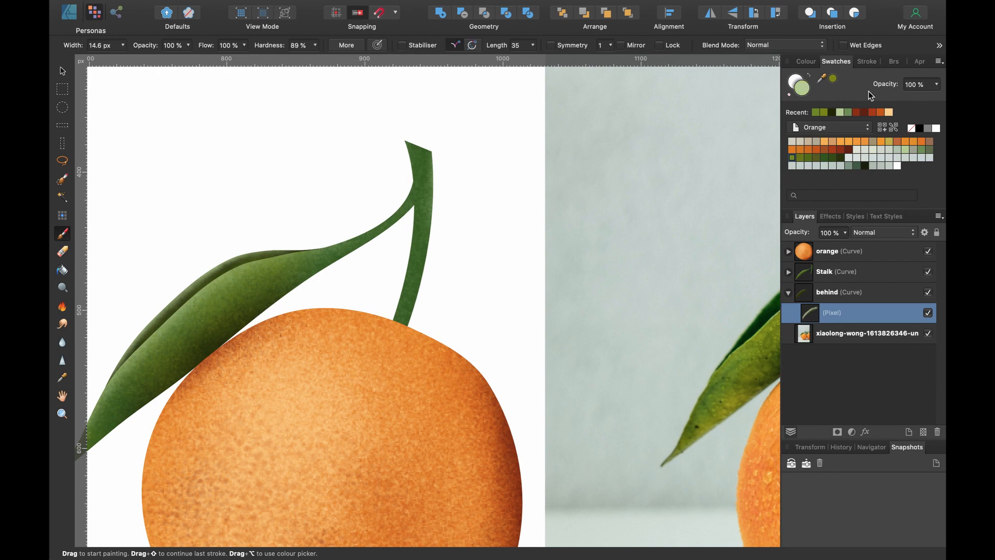
pyautogui.doubleClick(810, 88)
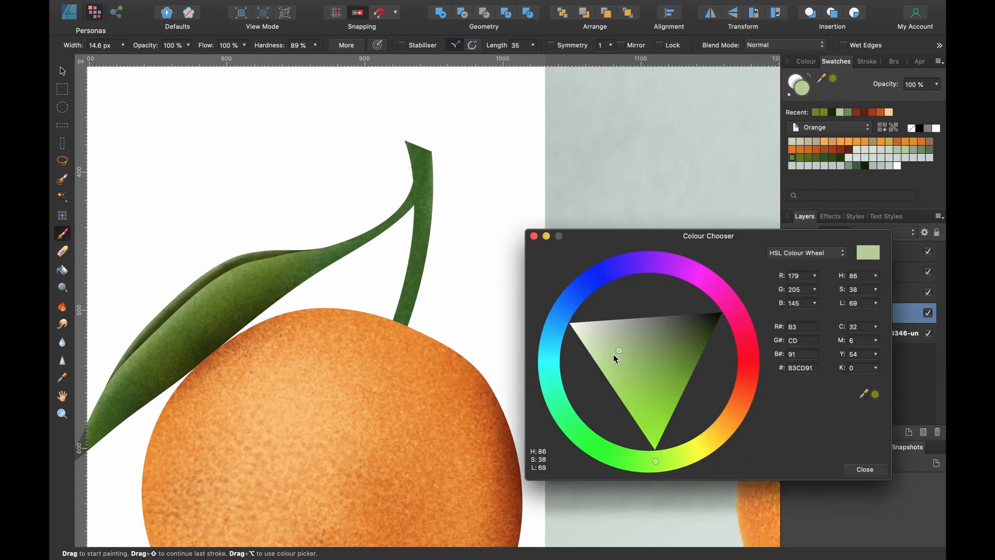
pyautogui.moveTo(616, 351); pyautogui.dragTo(603, 340)
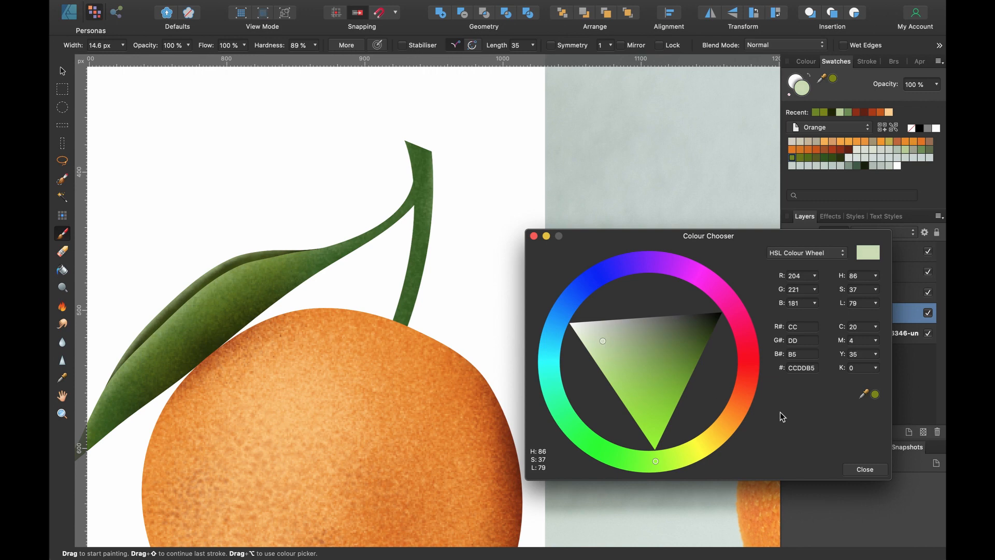
pyautogui.click(863, 469)
# Reduce the brush to 8.9 px and spray a lighter green highlight along the behind curve's outer edge
pyautogui.scroll(5, 362, 244)
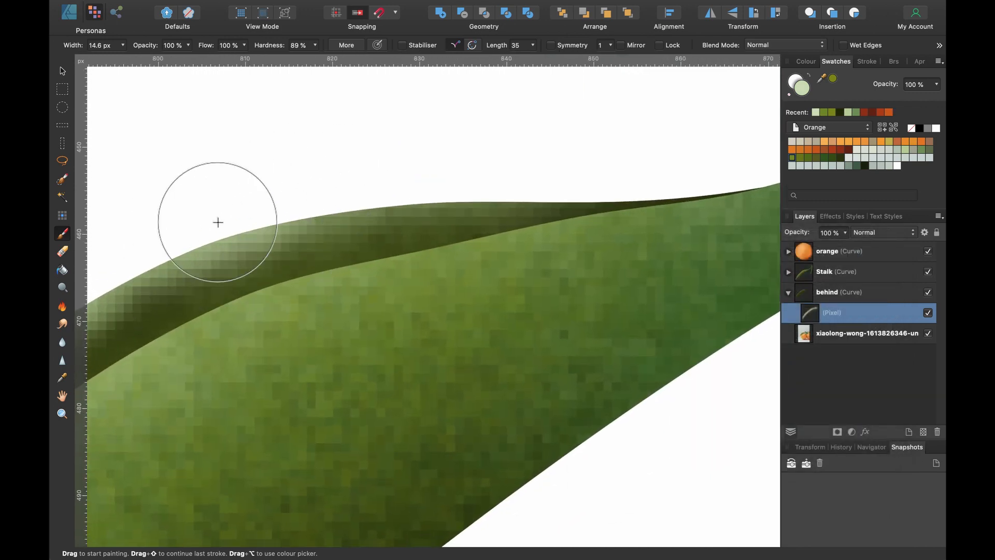
pyautogui.press('[')
pyautogui.press('[')
pyautogui.press('[')
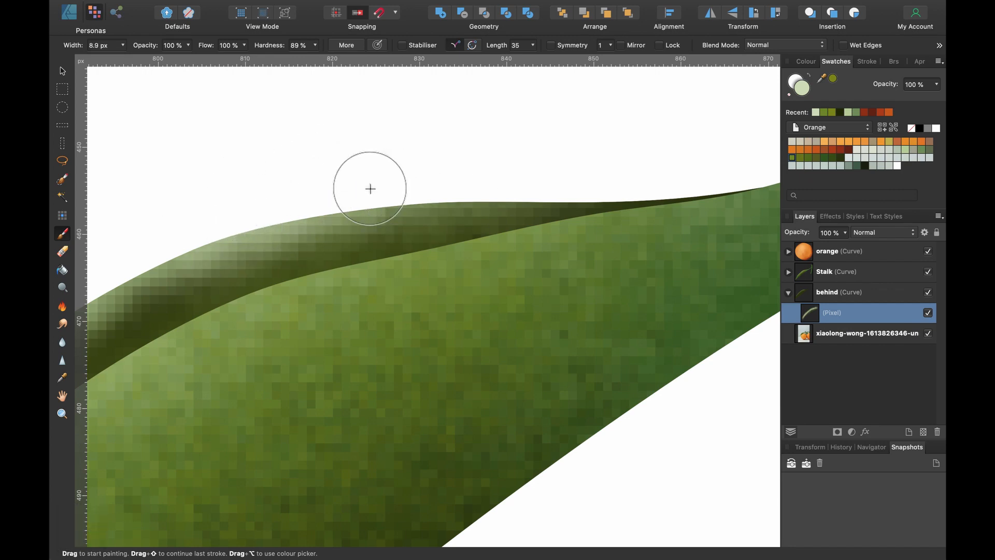
pyautogui.scroll(-4, 222, 228)
pyautogui.hscroll(-6, 221, 228)
pyautogui.scroll(-5, 191, 269)
pyautogui.hscroll(-3, 349, 142)
pyautogui.scroll(-3, 349, 142)
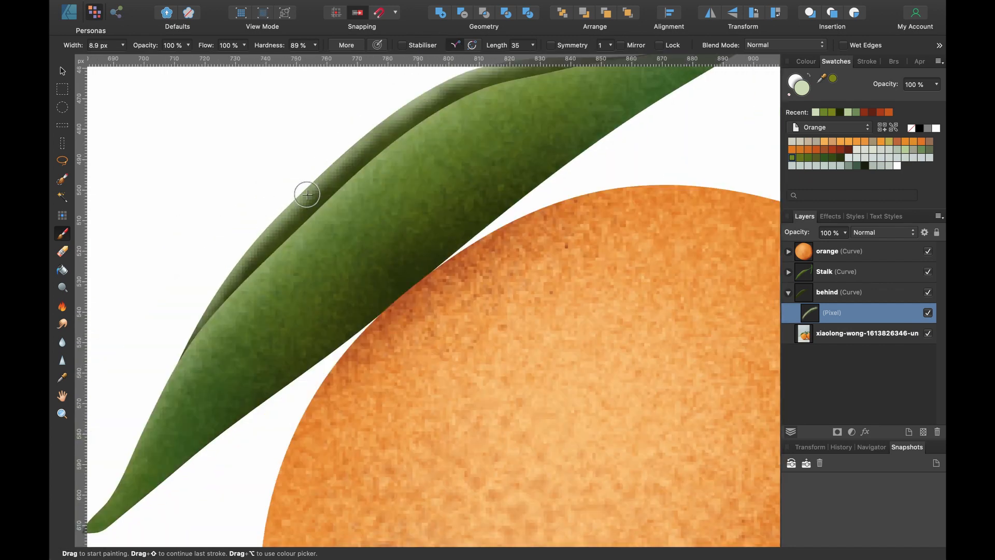
pyautogui.scroll(-5, 212, 288)
pyautogui.scroll(4, 298, 253)
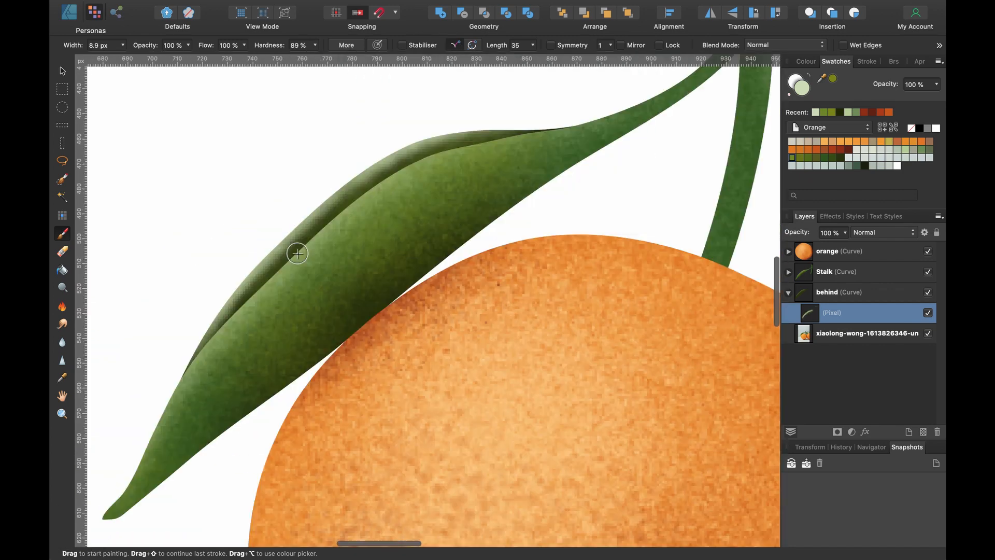
# Edit the behind curve's upper outline nodes, moving them slightly outward to widen the leaf's visible rear edge
pyautogui.click(70, 13)
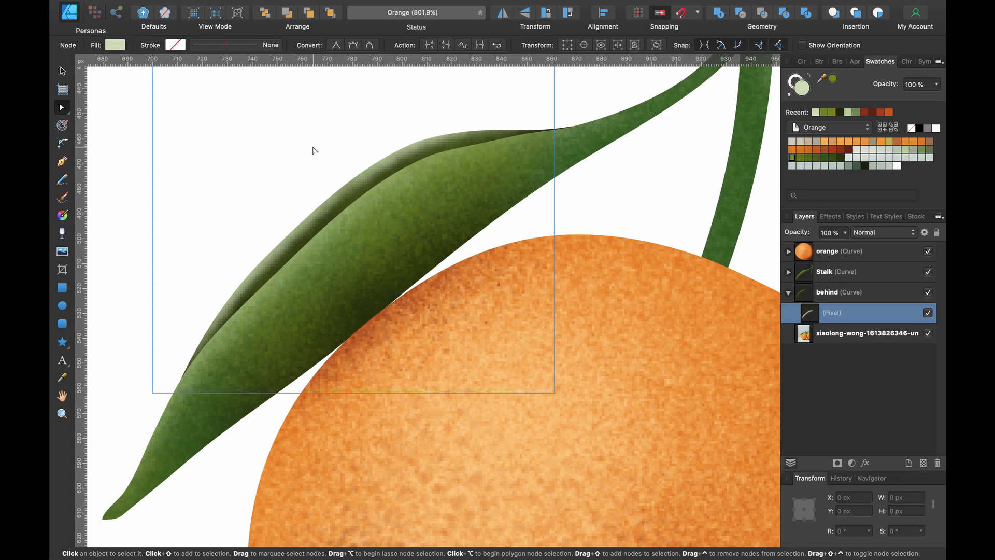
pyautogui.press('a')
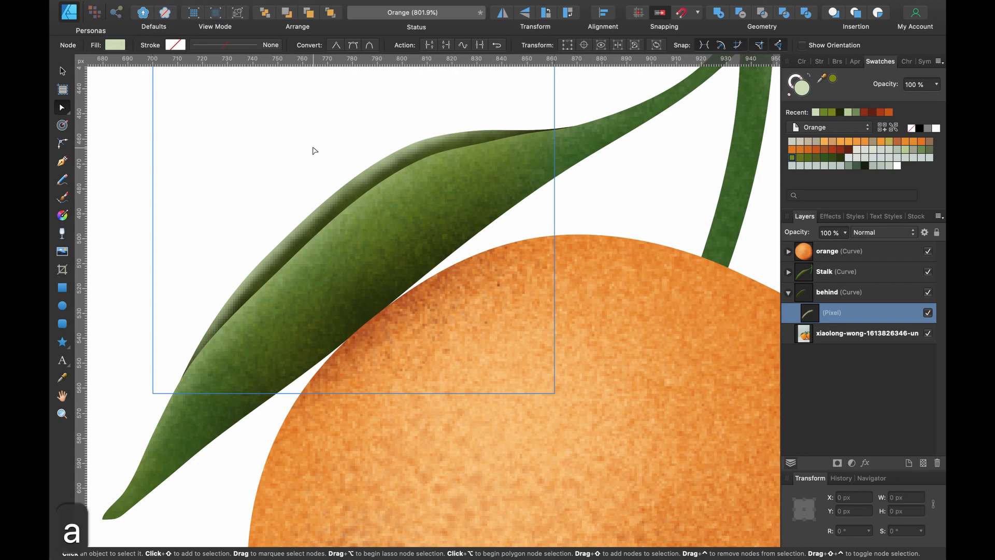
pyautogui.click(839, 299)
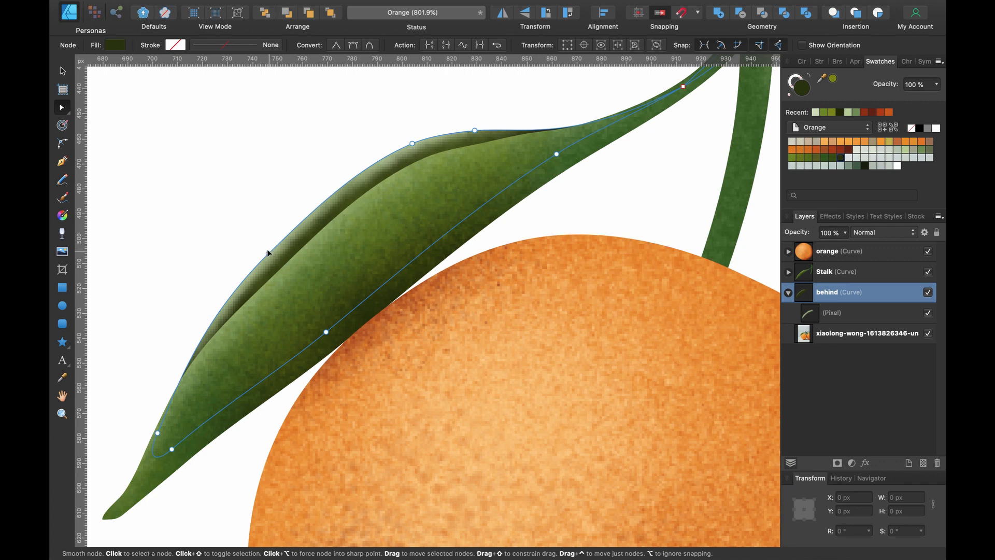
pyautogui.moveTo(267, 252); pyautogui.dragTo(263, 247)
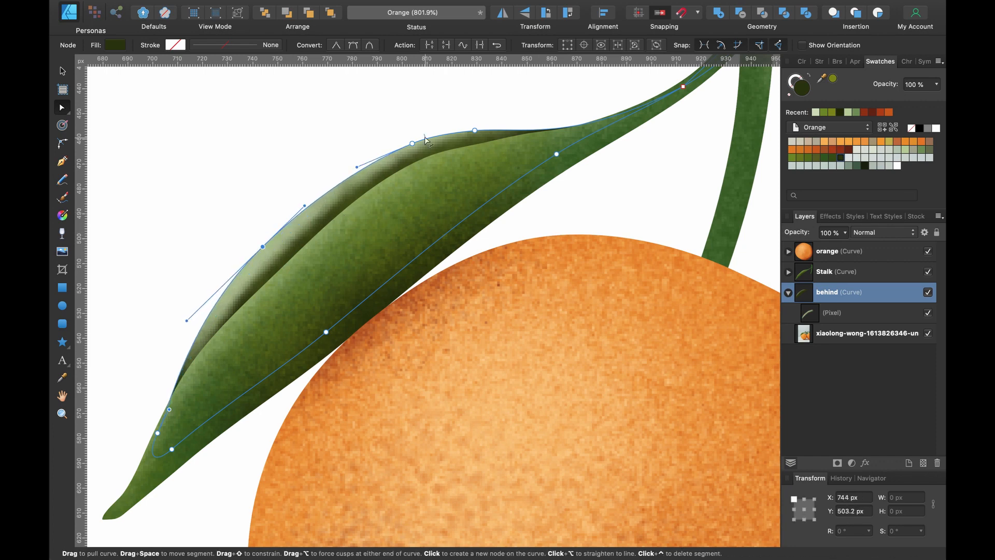
pyautogui.moveTo(412, 143); pyautogui.dragTo(403, 142)
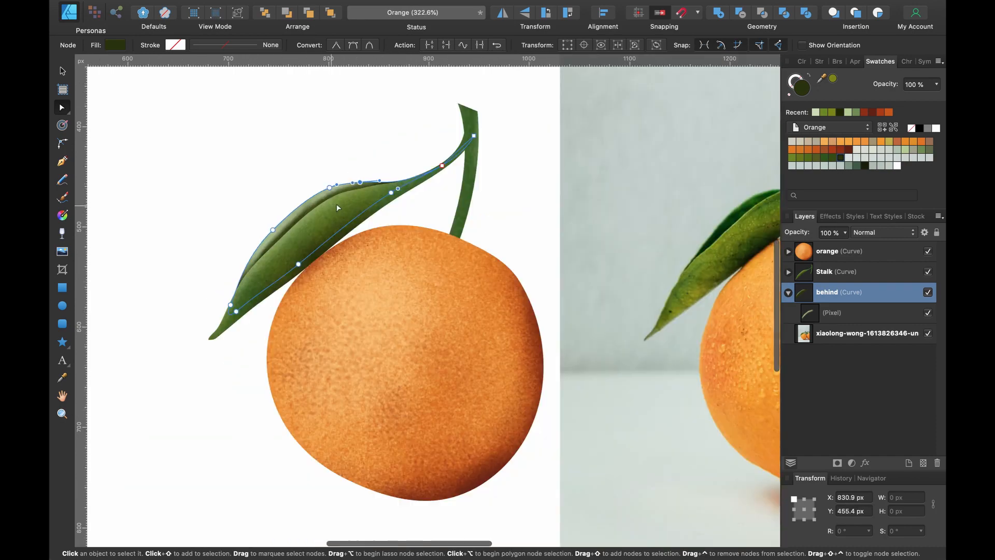
pyautogui.scroll(5, 337, 201)
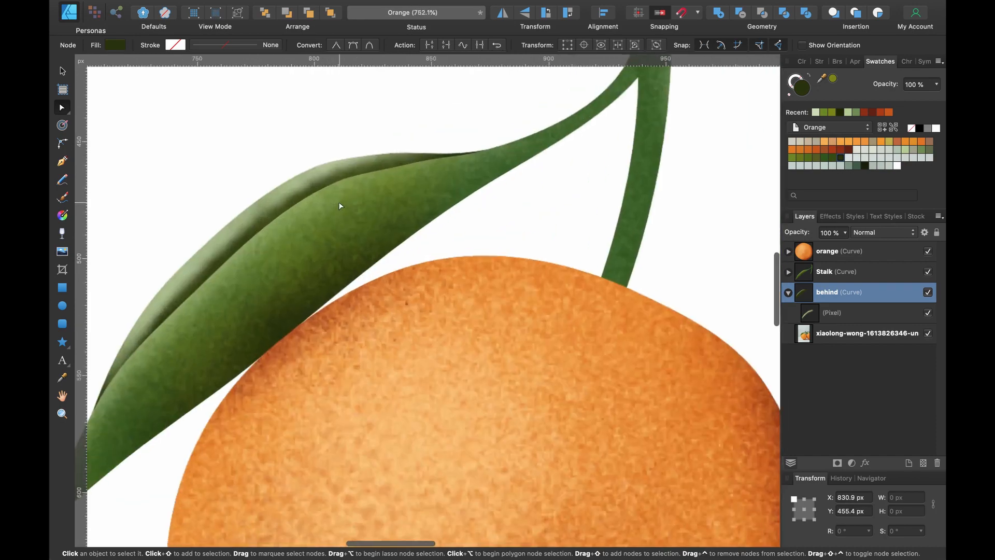
# Nudge the highlight pixel layer inside the behind curve to X 699 px, Y 423 px to fit the reshaped edge
pyautogui.click(836, 313)
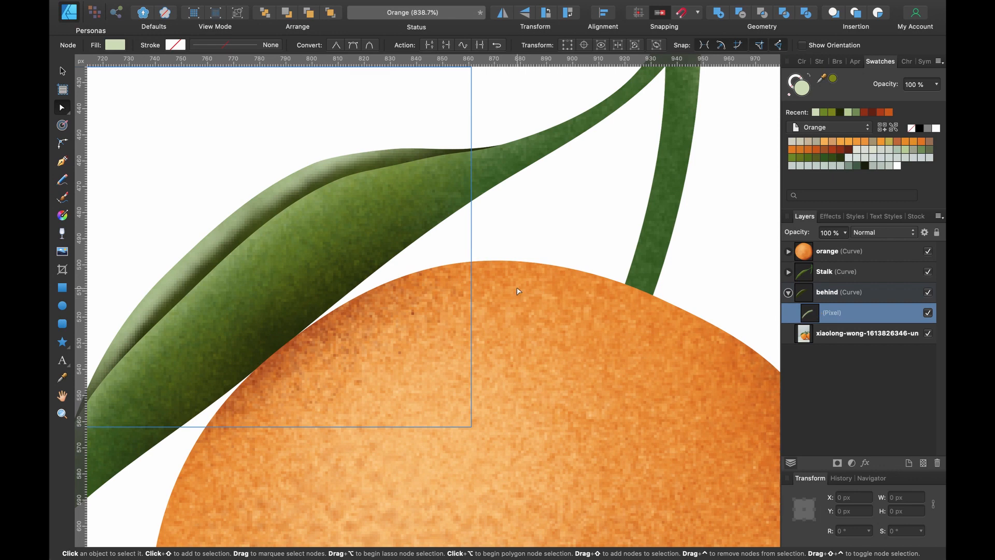
pyautogui.press('v')
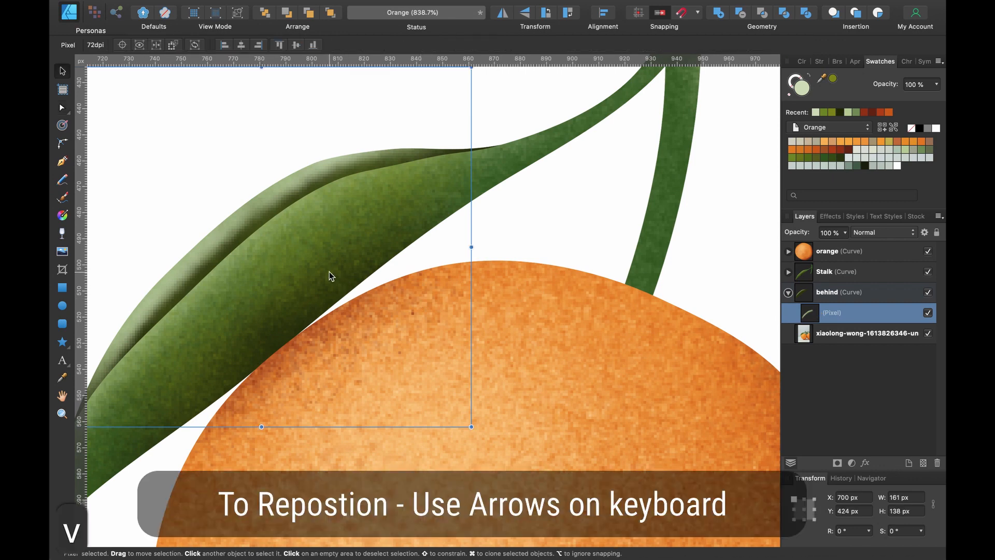
pyautogui.press('Up')
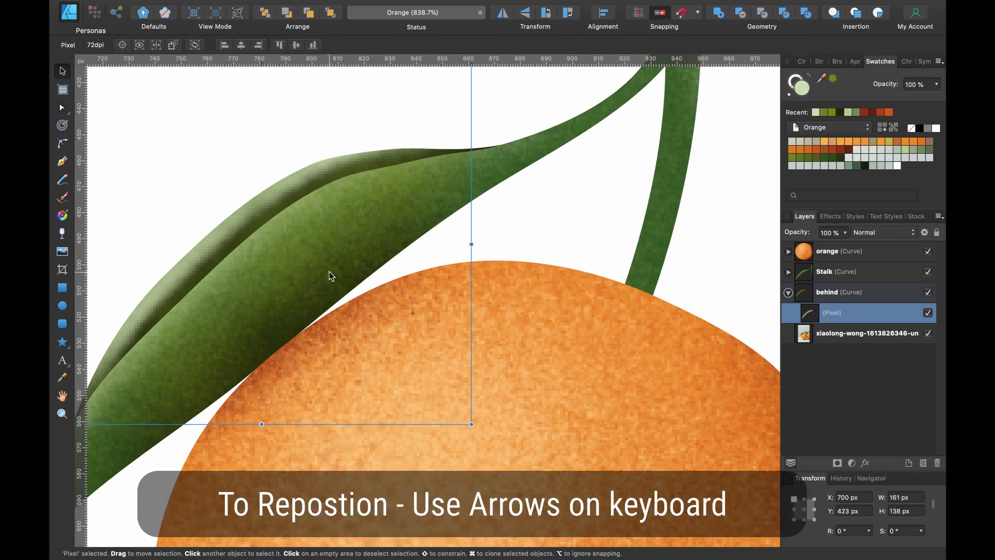
pyautogui.press('Left')
pyautogui.press('Left')
pyautogui.press('Left')
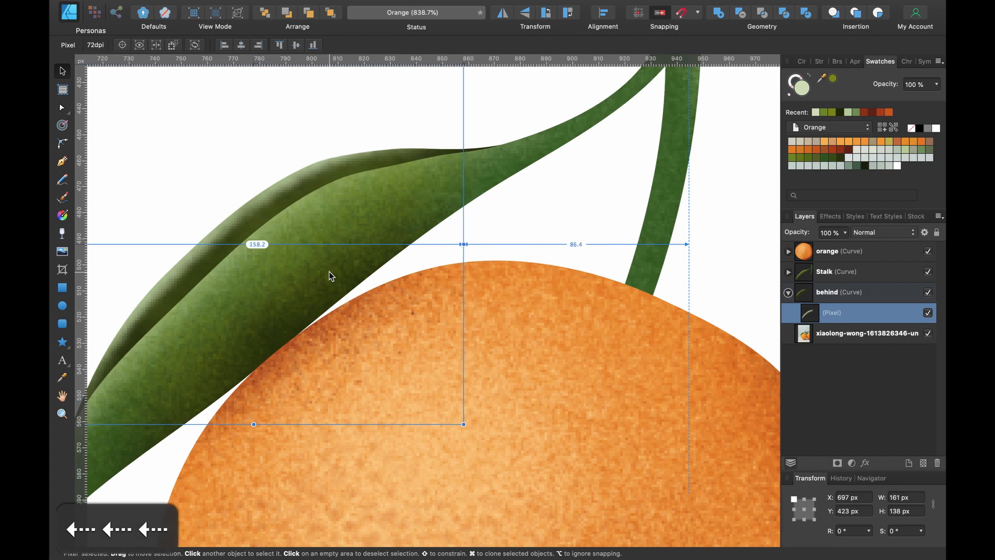
pyautogui.press('Down')
pyautogui.scroll(2, 331, 275)
pyautogui.press('Up')
pyautogui.press('Up')
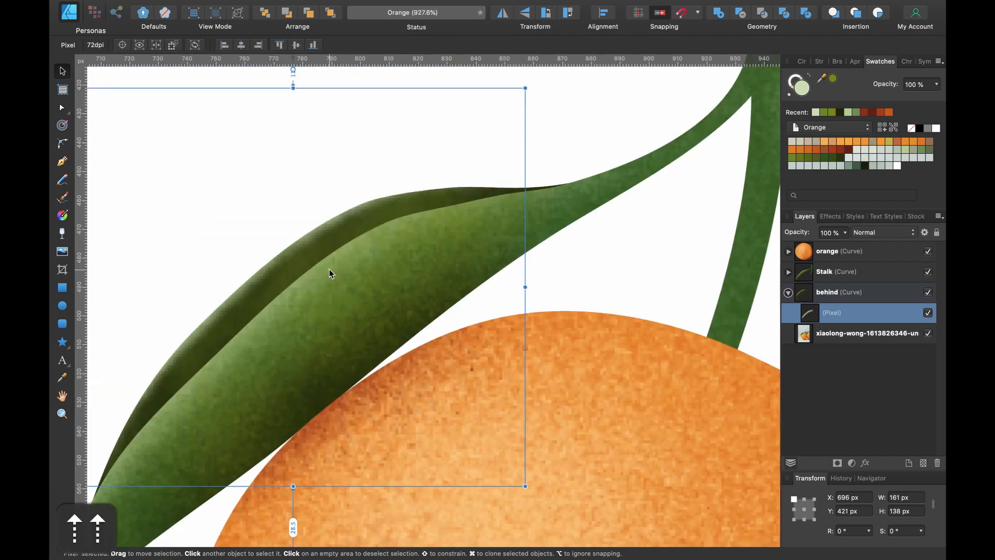
pyautogui.press('Left')
pyautogui.press('Down')
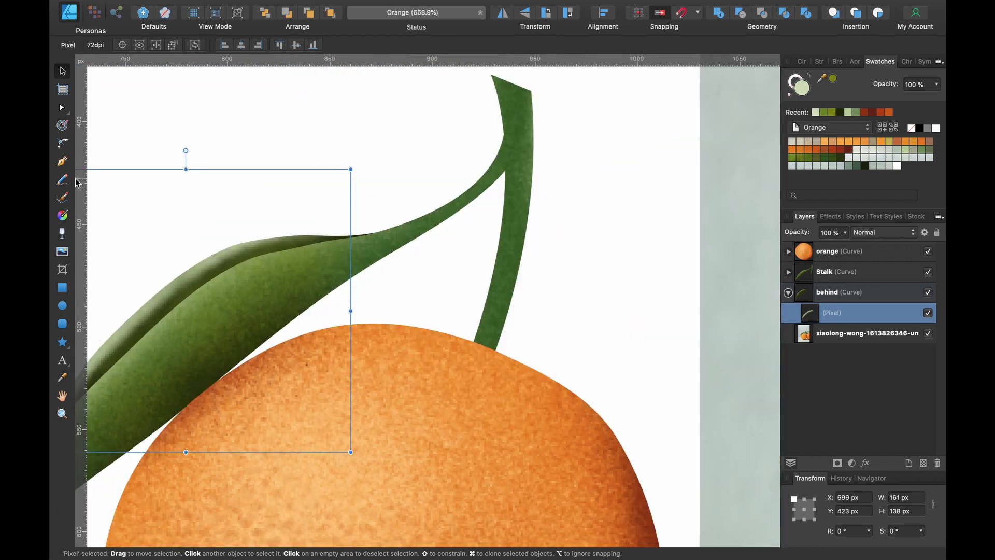
# Touch up the behind curve's pixel highlight with the 8.9 px brush in pale green
pyautogui.click(95, 16)
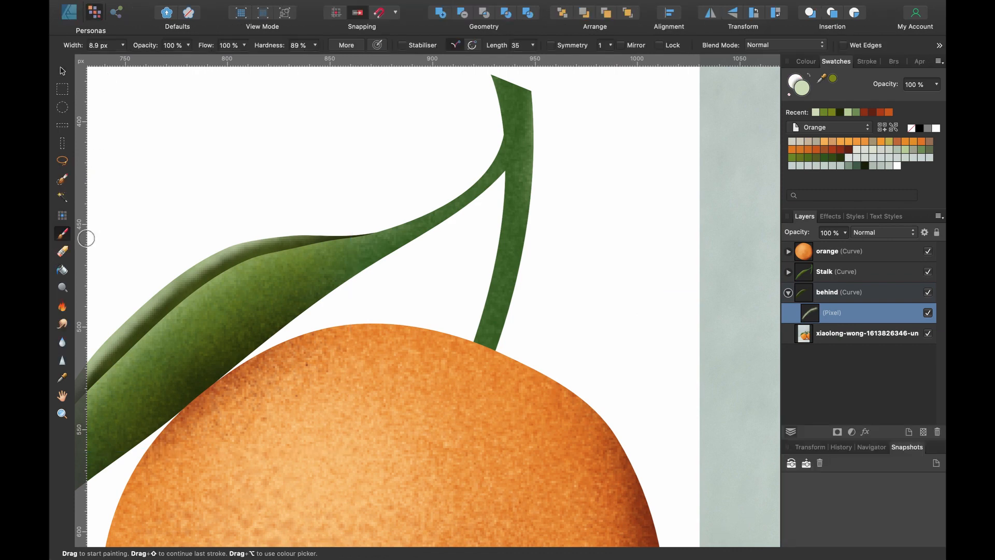
pyautogui.scroll(5, 311, 258)
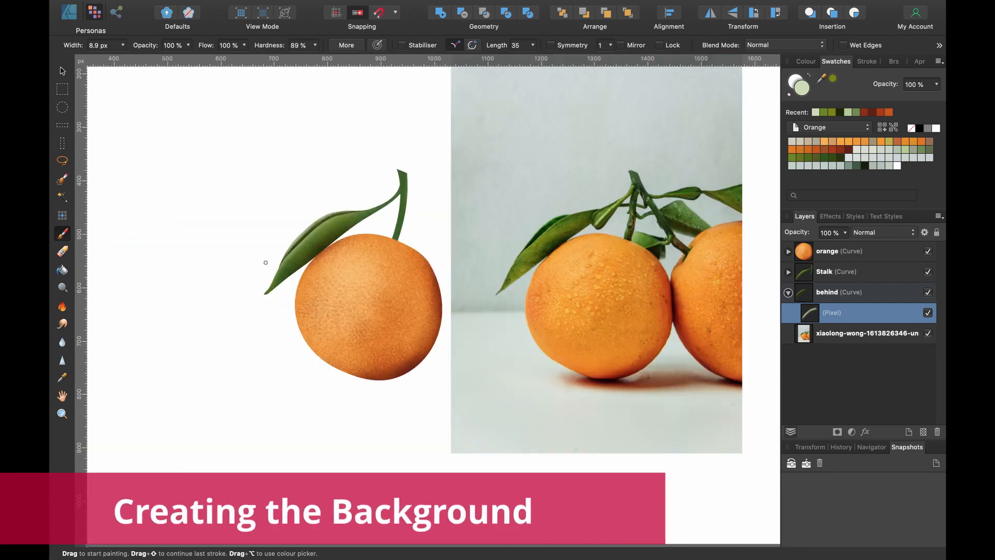
pyautogui.scroll(-3, 265, 262)
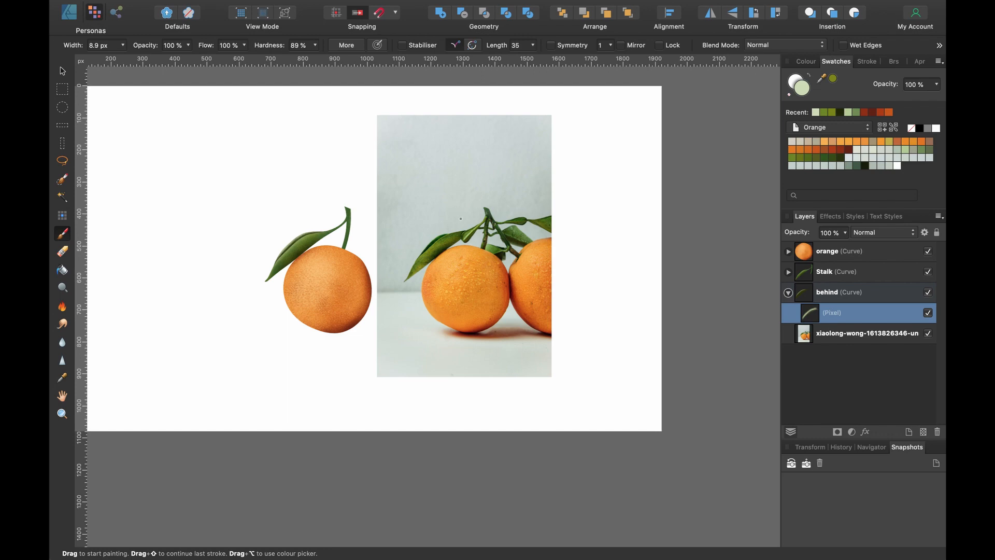
# Collapse the behind layer, select the orange, Stalk and behind curves together, and move them away from the photo to X 368 px
pyautogui.click(69, 14)
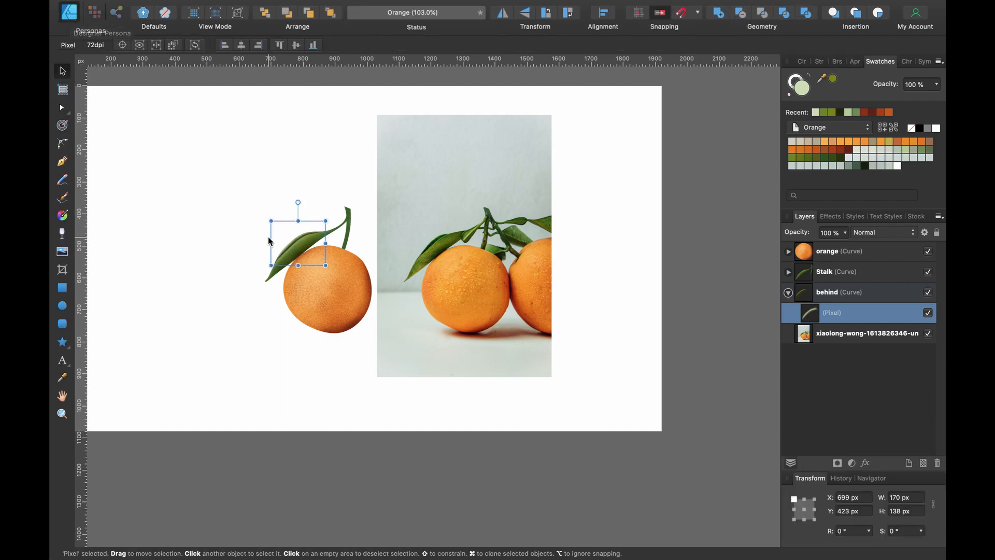
pyautogui.click(788, 293)
pyautogui.click(852, 257)
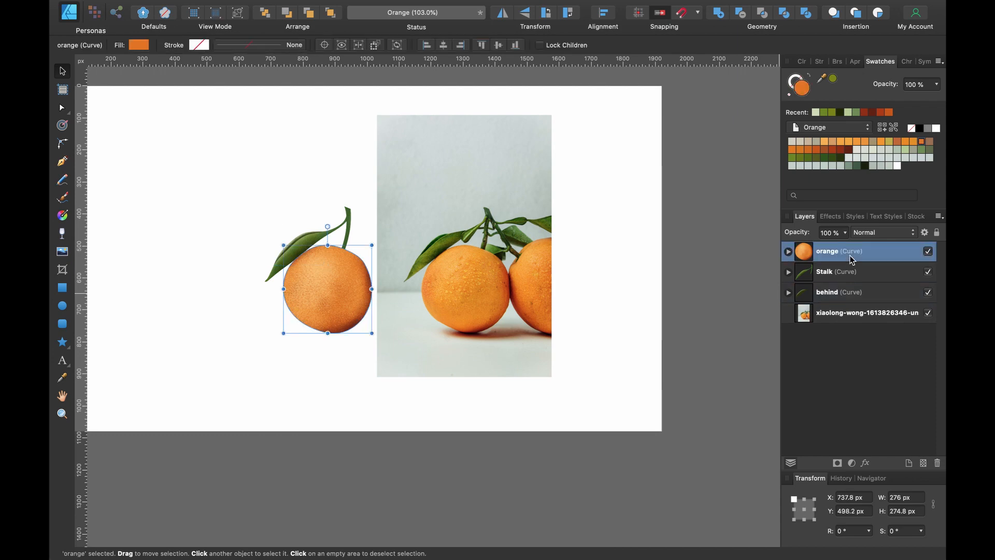
pyautogui.keyDown('shift'); pyautogui.click(851, 293); pyautogui.keyUp('shift')
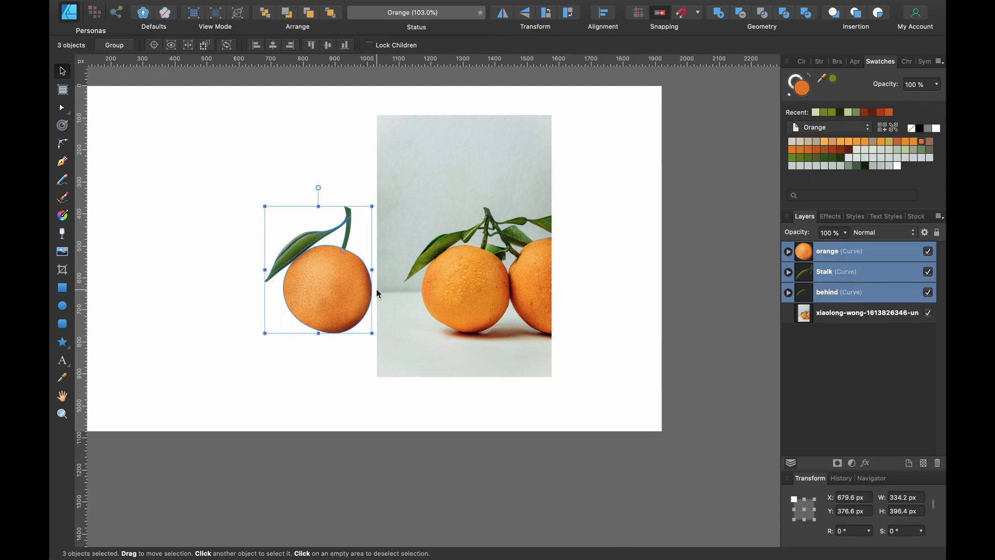
pyautogui.moveTo(325, 293); pyautogui.dragTo(301, 283)
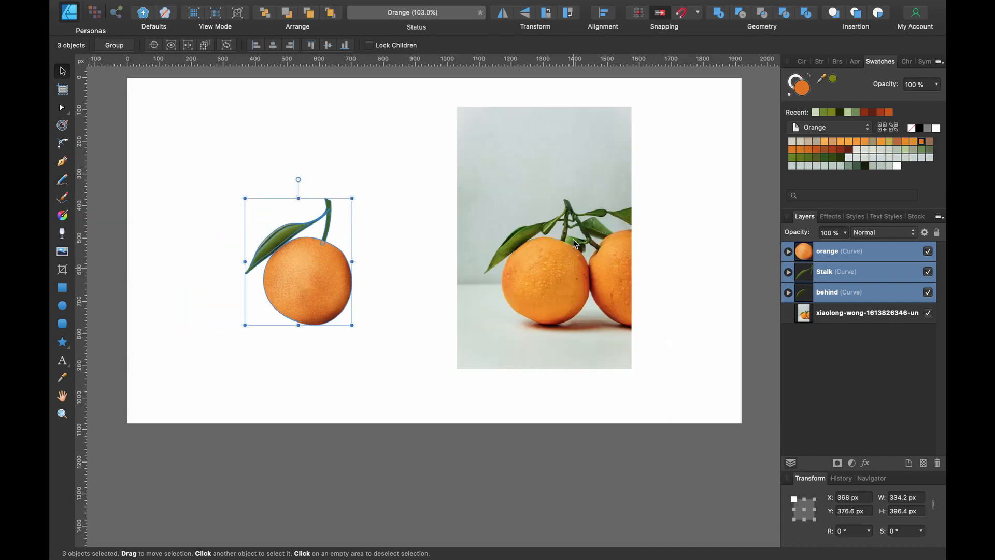
# Draw a pale green background rectangle about 553 × 835 px around the orange, layered beneath the behind curve and above the photo
pyautogui.click(62, 287)
pyautogui.moveTo(197, 104); pyautogui.dragTo(400, 372)
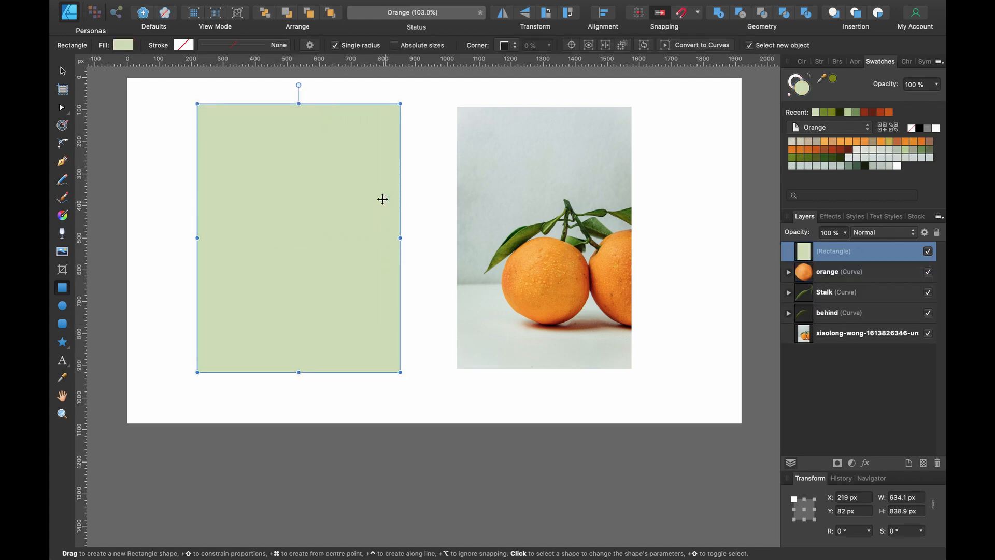
pyautogui.moveTo(299, 109); pyautogui.dragTo(298, 110)
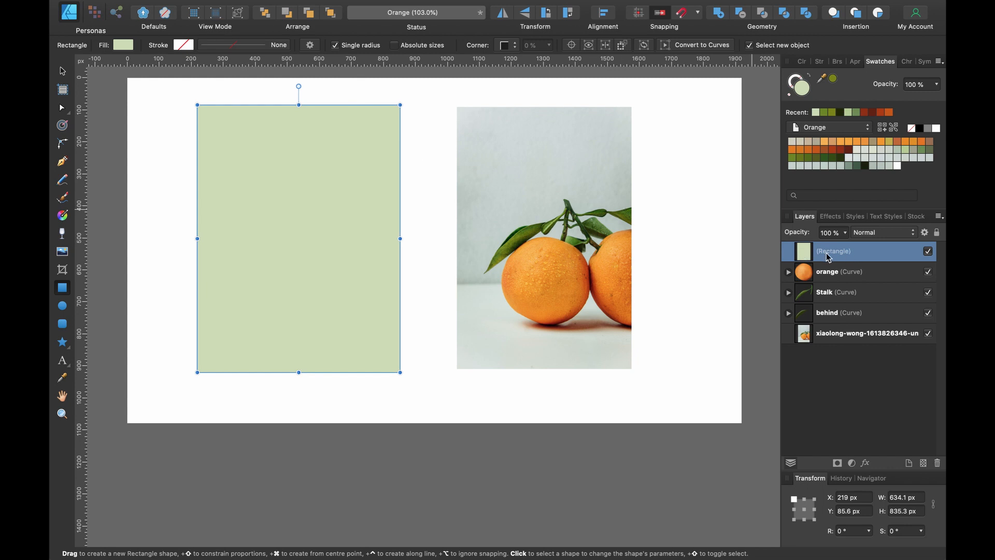
pyautogui.moveTo(829, 256); pyautogui.dragTo(804, 323)
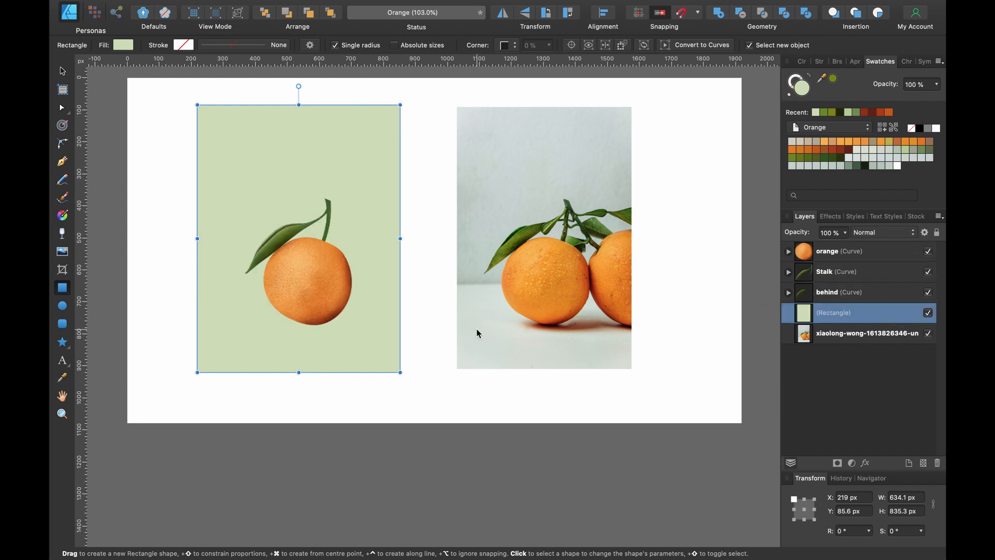
pyautogui.moveTo(196, 238); pyautogui.dragTo(223, 238)
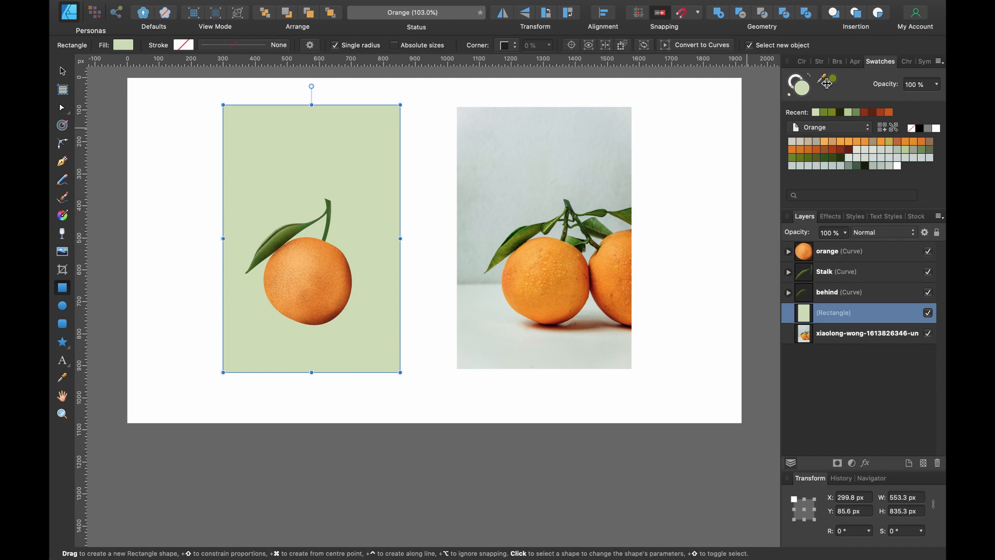
# Recolour the background rectangle with the pale grey #CCD6D5 sampled from the upper wall area of the orange photo
pyautogui.moveTo(823, 79); pyautogui.dragTo(607, 139)
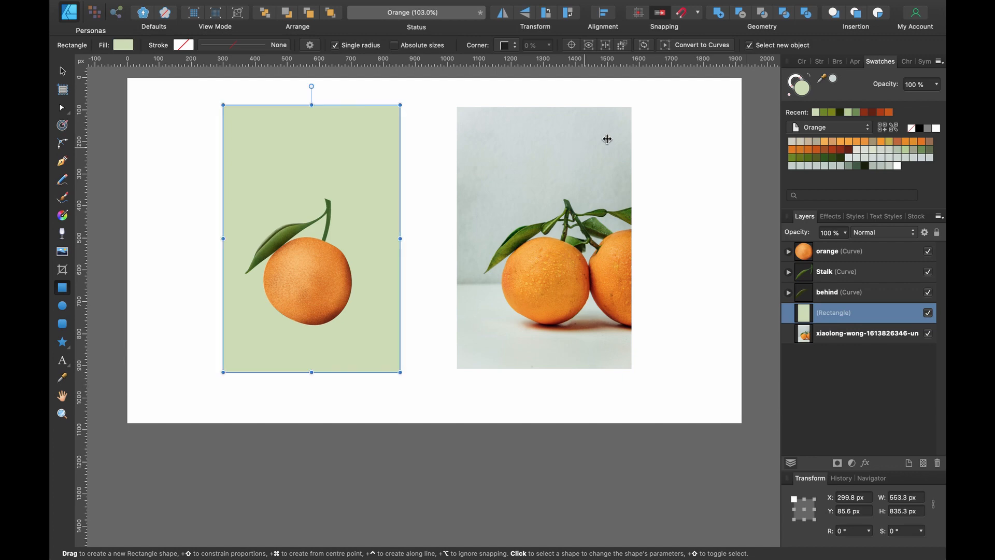
pyautogui.click(834, 81)
pyautogui.hscroll(-3, 425, 218)
pyautogui.scroll(2, 425, 218)
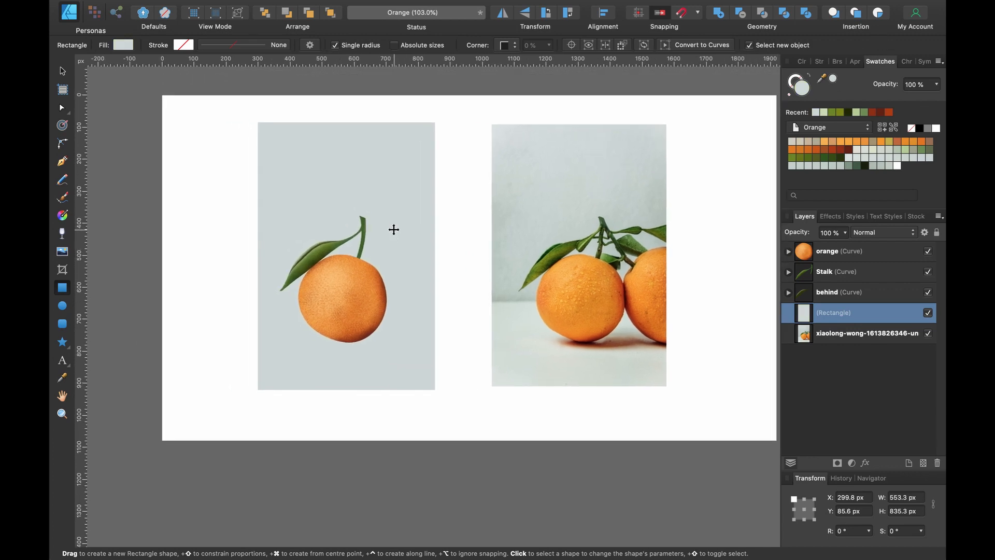
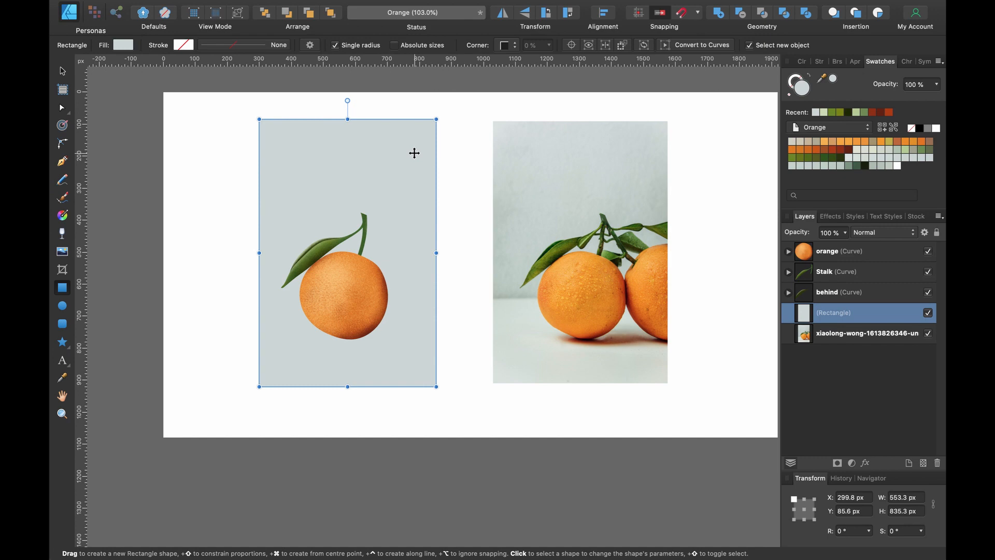
# Duplicate the background rectangle in place and lighten the copy's fill to a paler tint of the same grey
pyautogui.press('super+j')
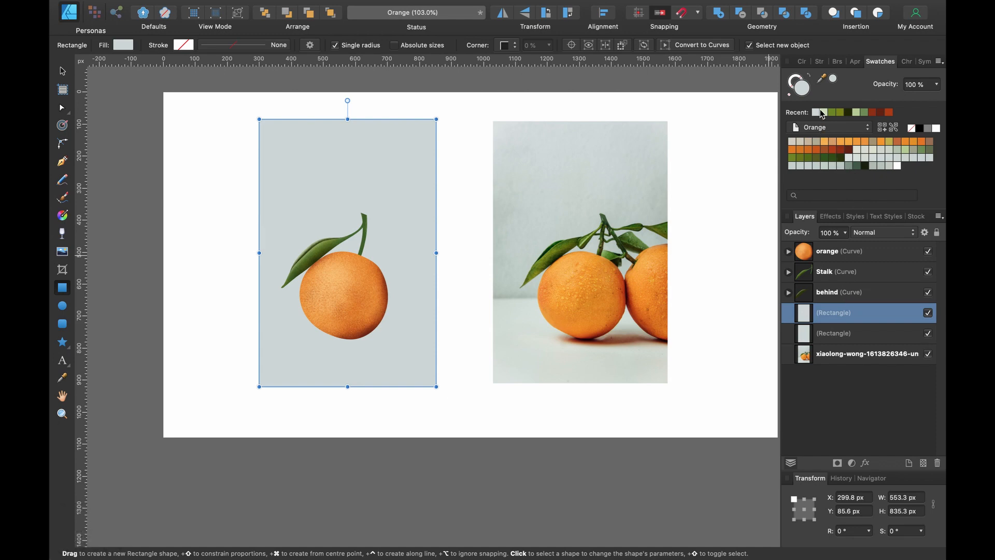
pyautogui.doubleClick(801, 89)
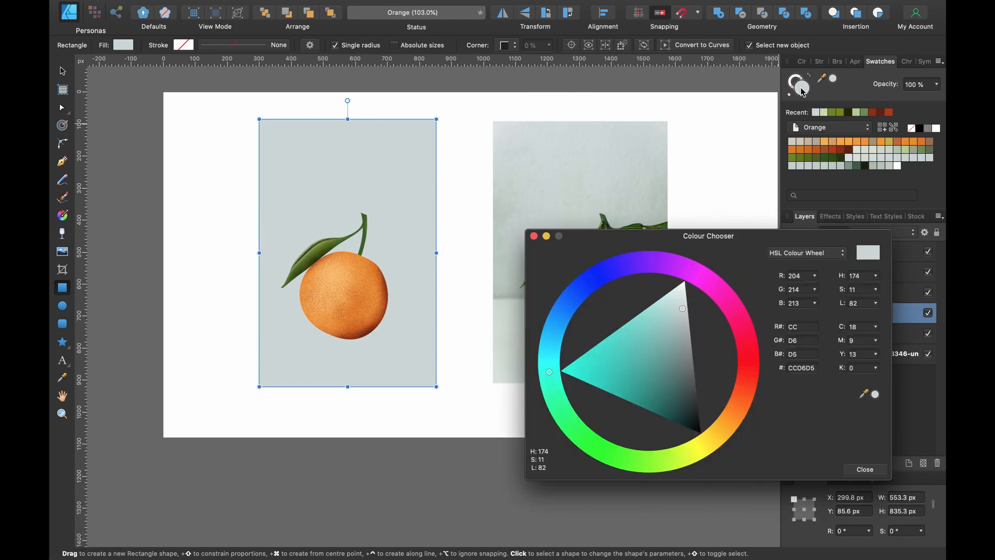
pyautogui.moveTo(683, 309); pyautogui.dragTo(682, 295)
pyautogui.click(876, 469)
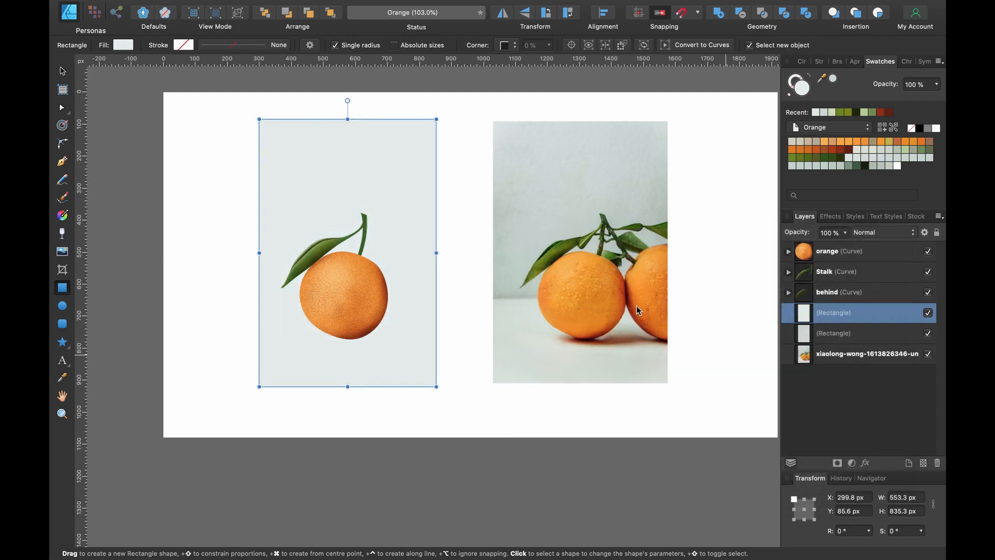
# Lower the top edge of the lighter rectangle to form a tabletop about 274 px high behind the orange's lower half
pyautogui.moveTo(347, 119); pyautogui.dragTo(349, 298)
pyautogui.scroll(3, 349, 299)
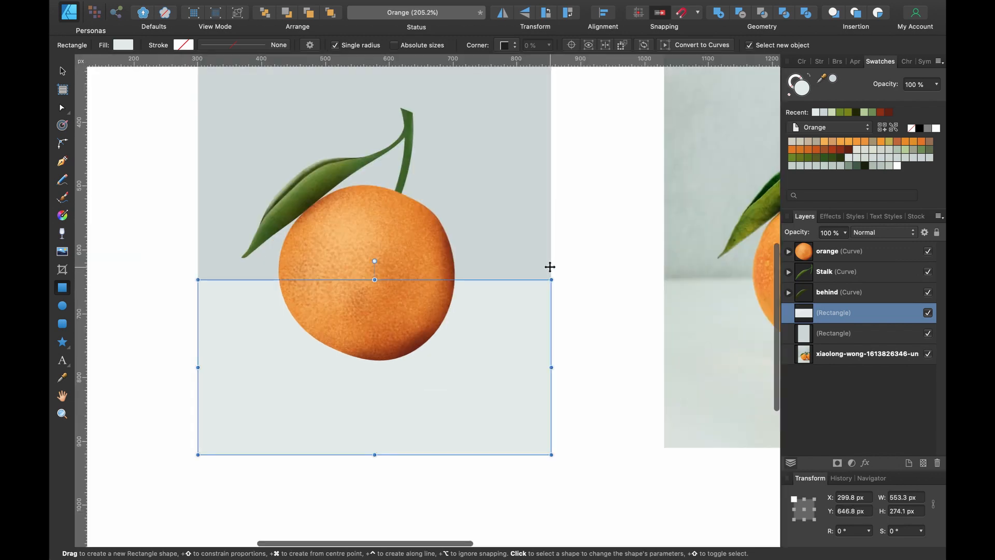
pyautogui.hscroll(10, 548, 266)
pyautogui.scroll(1, 549, 266)
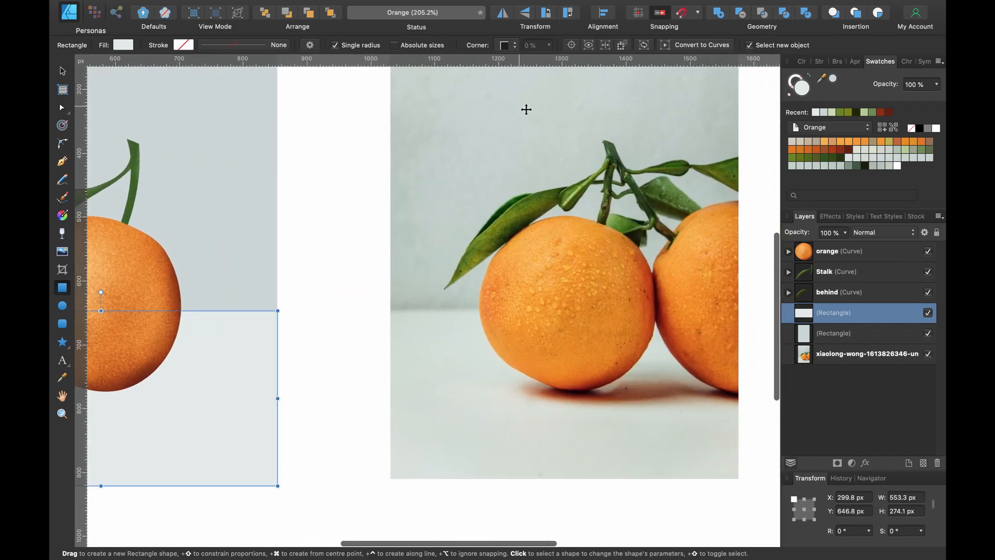
pyautogui.scroll(-5, 526, 107)
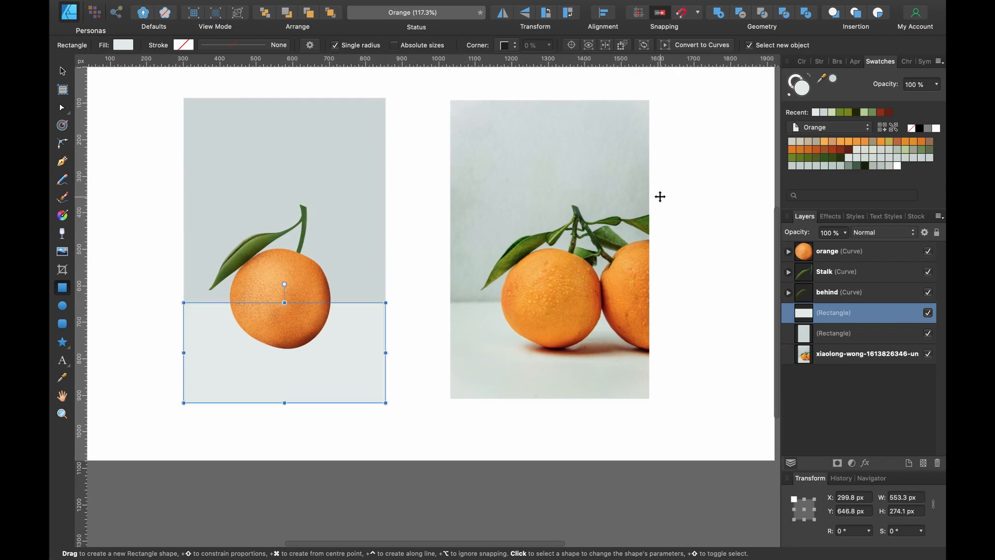
pyautogui.hscroll(-4, 451, 213)
pyautogui.scroll(1, 451, 213)
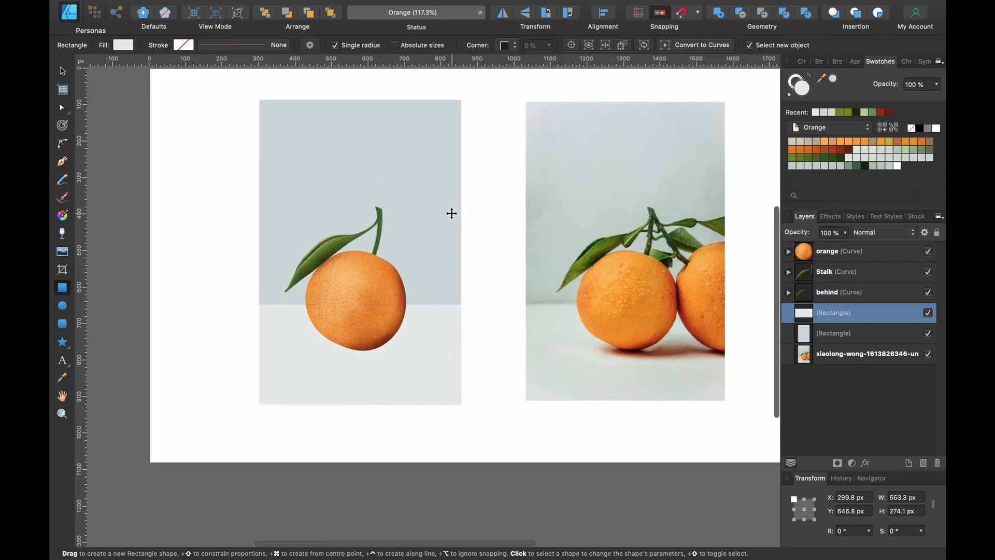
# Select the full-height wall rectangle and set up pixel painting with the 128 px Sprays and Spatters brush
pyautogui.click(437, 230)
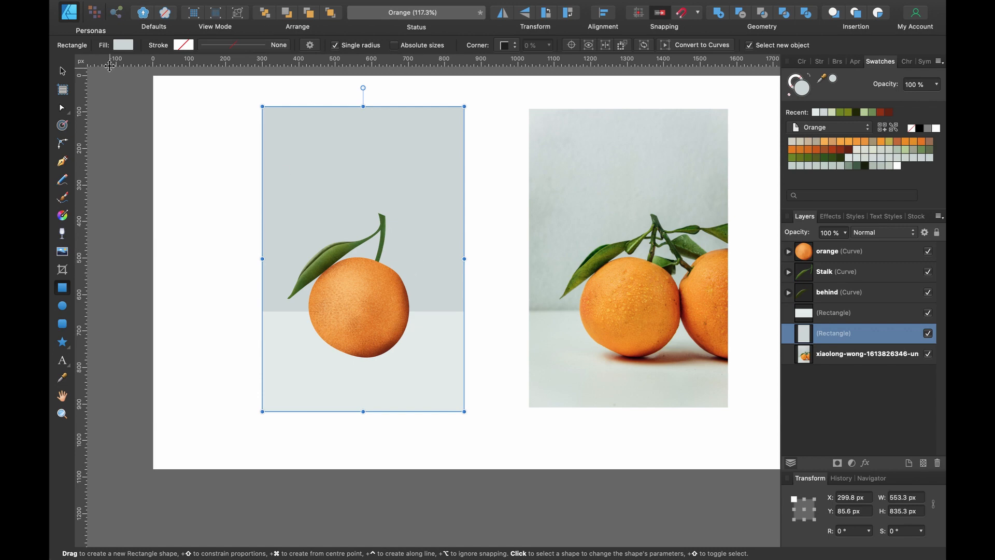
pyautogui.click(89, 16)
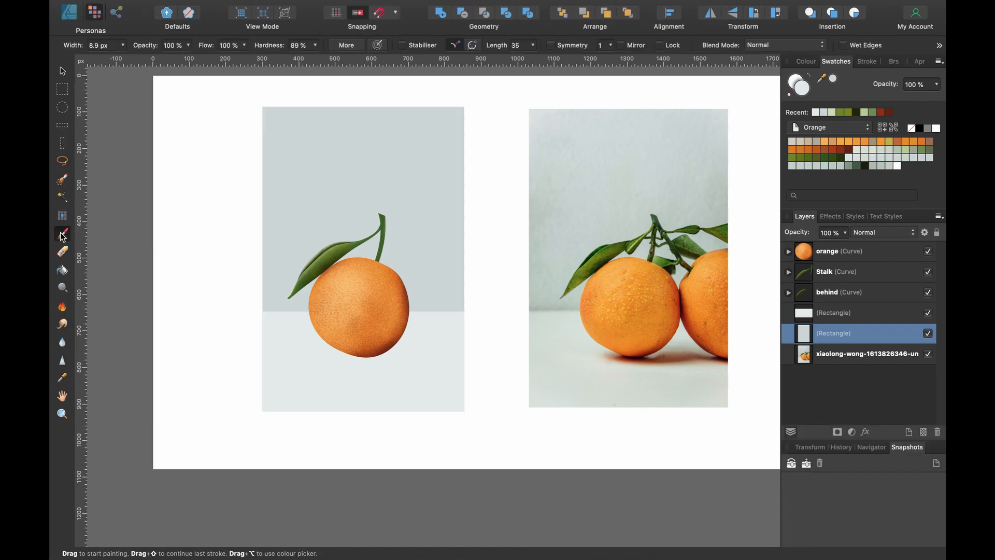
pyautogui.click(894, 61)
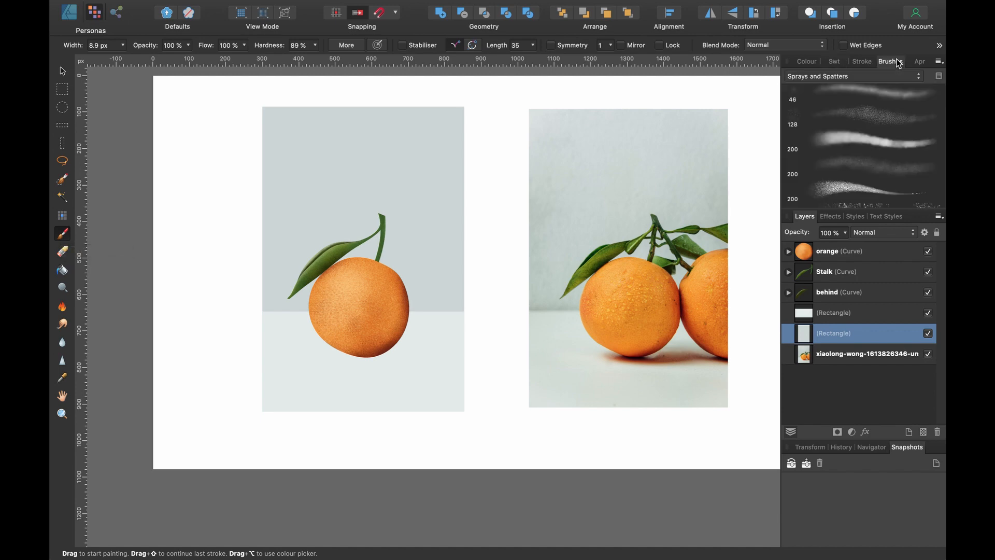
pyautogui.click(879, 118)
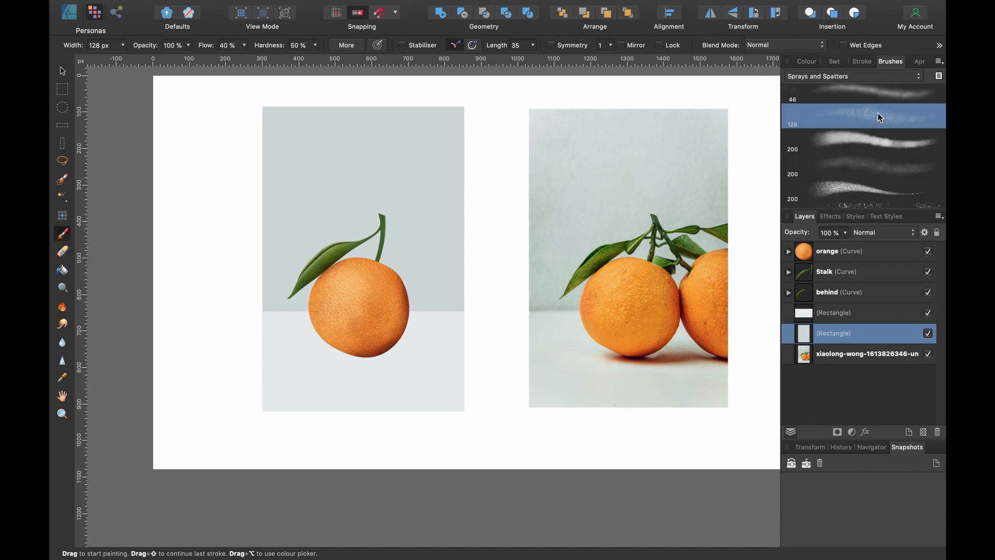
# Sample the grey-green wall colour just above the table edge in the reference photo and use it as the brush colour
pyautogui.click(839, 63)
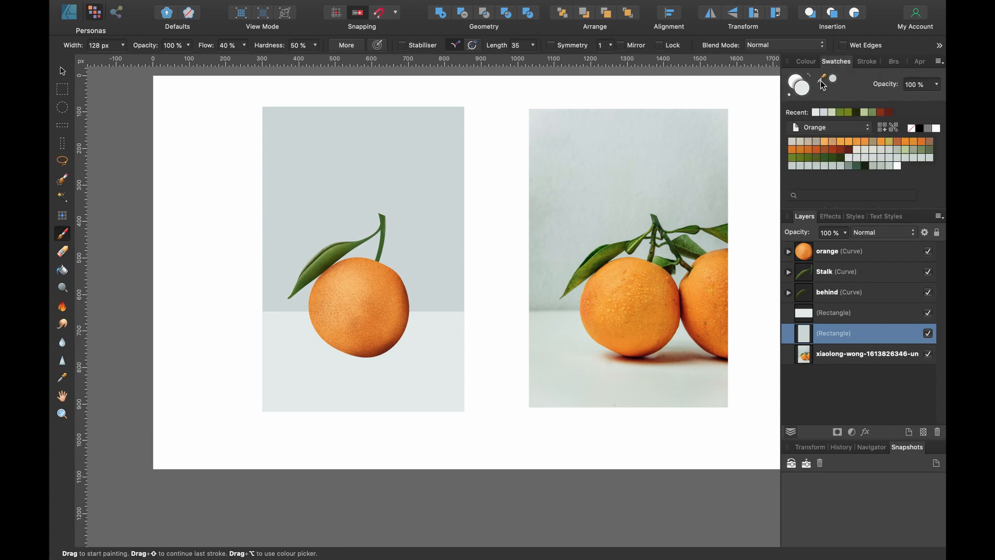
pyautogui.moveTo(822, 79)
pyautogui.mouseDown()
pyautogui.moveTo(551, 297)
pyautogui.moveTo(548, 311)
pyautogui.moveTo(536, 308)
pyautogui.mouseUp()
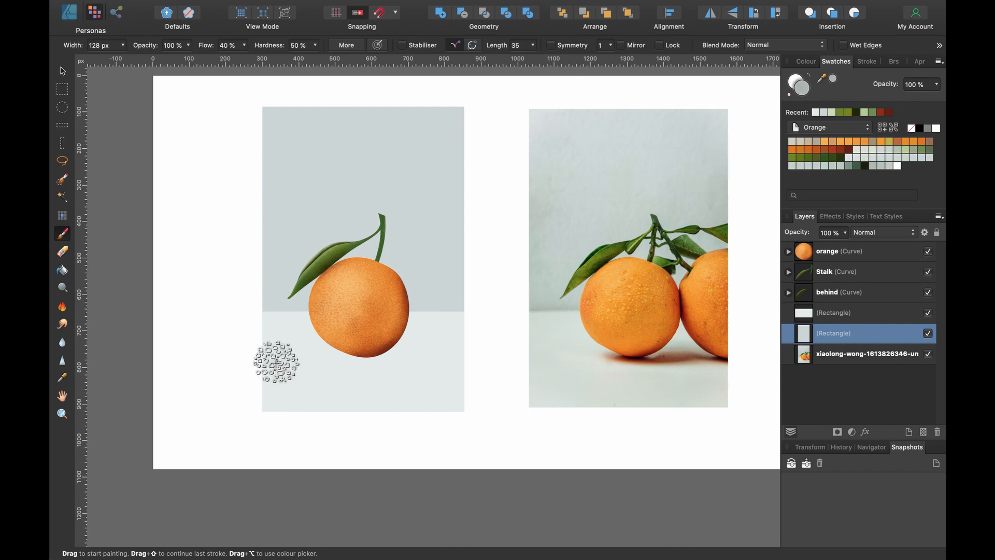
pyautogui.scroll(1, 440, 347)
pyautogui.scroll(3, 544, 358)
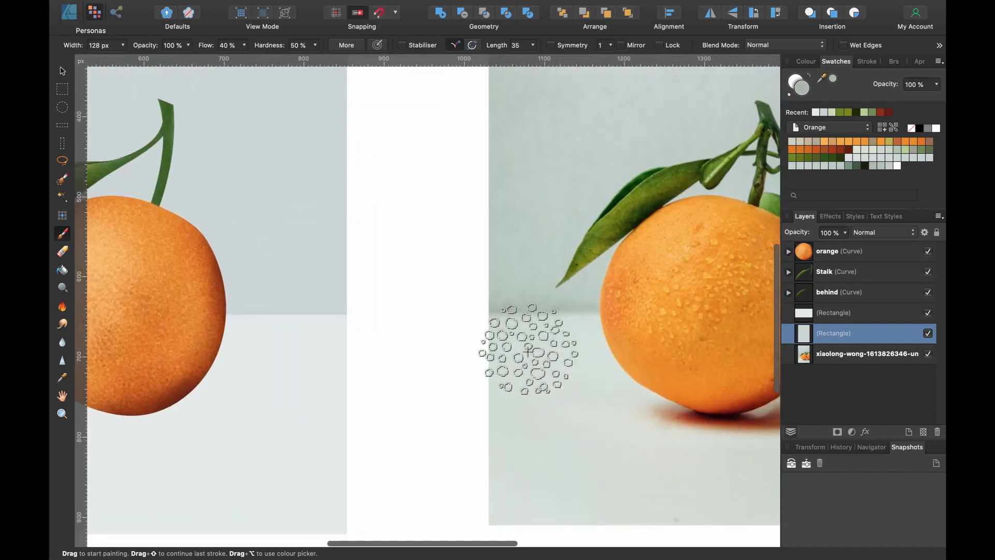
pyautogui.scroll(-2, 527, 346)
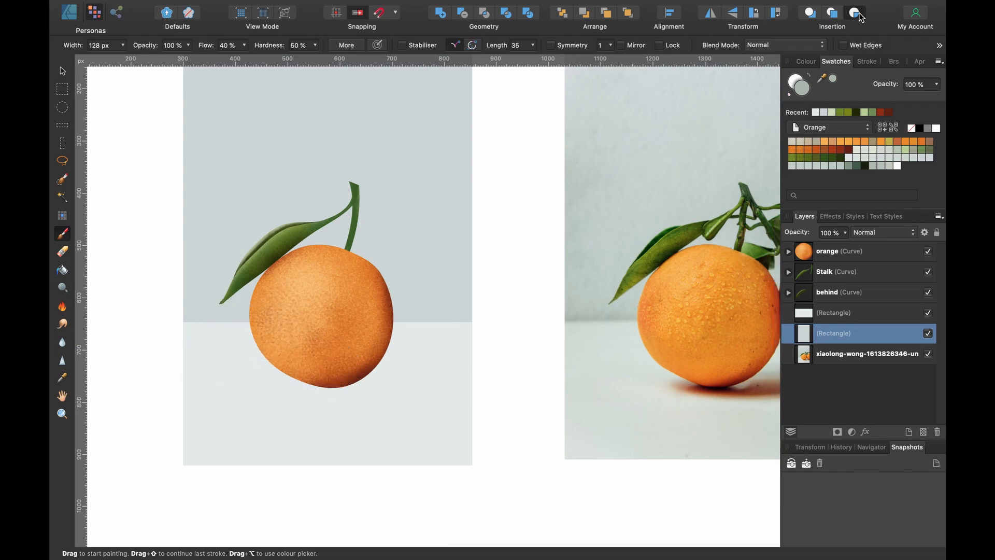
# Rename the lower foreground rectangle layer "table" and the large rectangle layer beneath it "background"
pyautogui.click(851, 314)
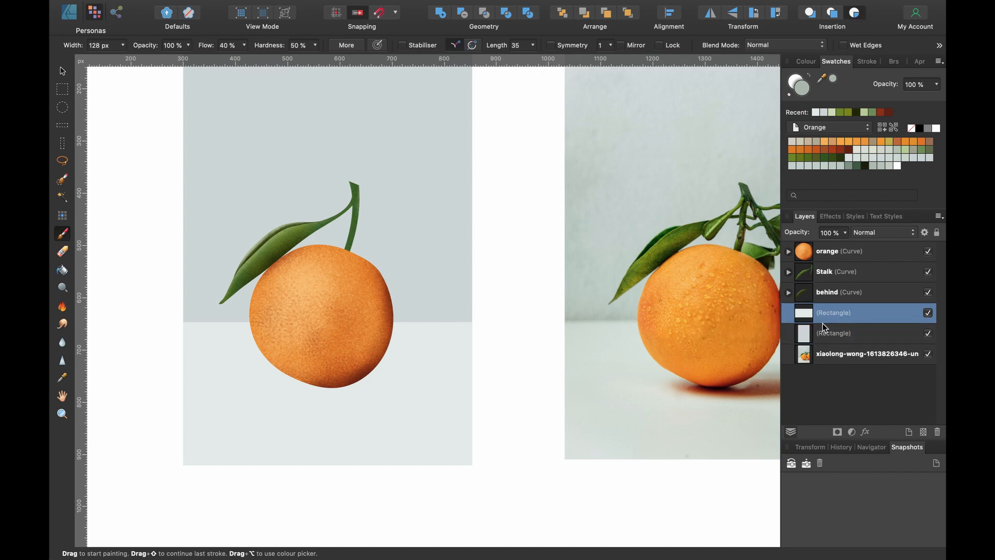
pyautogui.doubleClick(833, 314)
pyautogui.write('able')
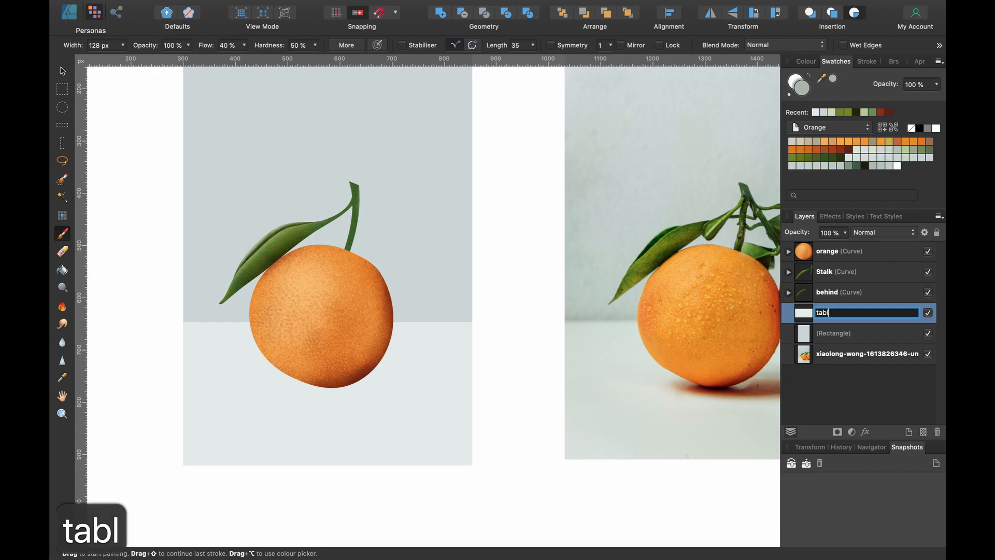
pyautogui.press('Return')
pyautogui.click(837, 335)
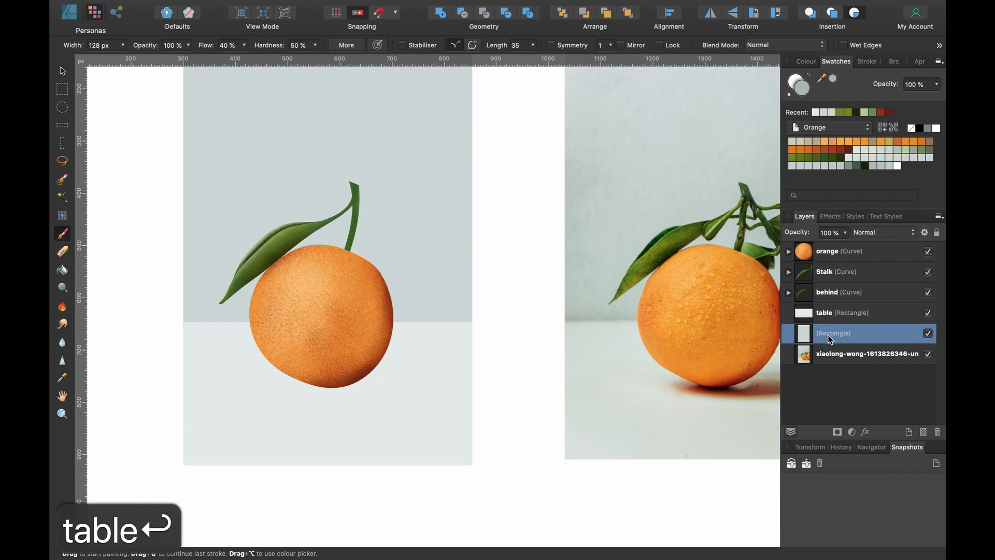
pyautogui.write('background')
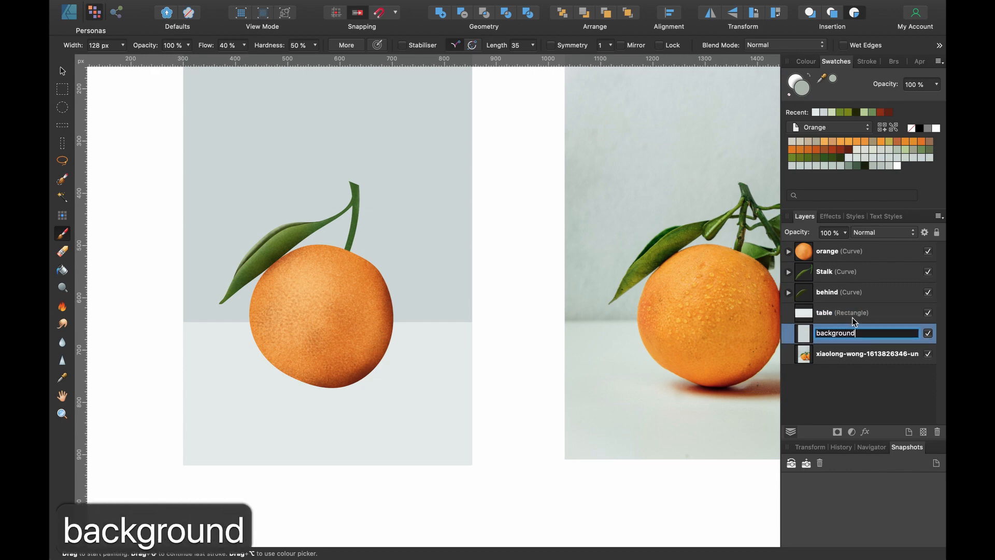
pyautogui.click(854, 315)
# Paint spatter texture inside the background rectangle along the wall above the table edge and up its side, undoing the last stroke
pyautogui.click(855, 336)
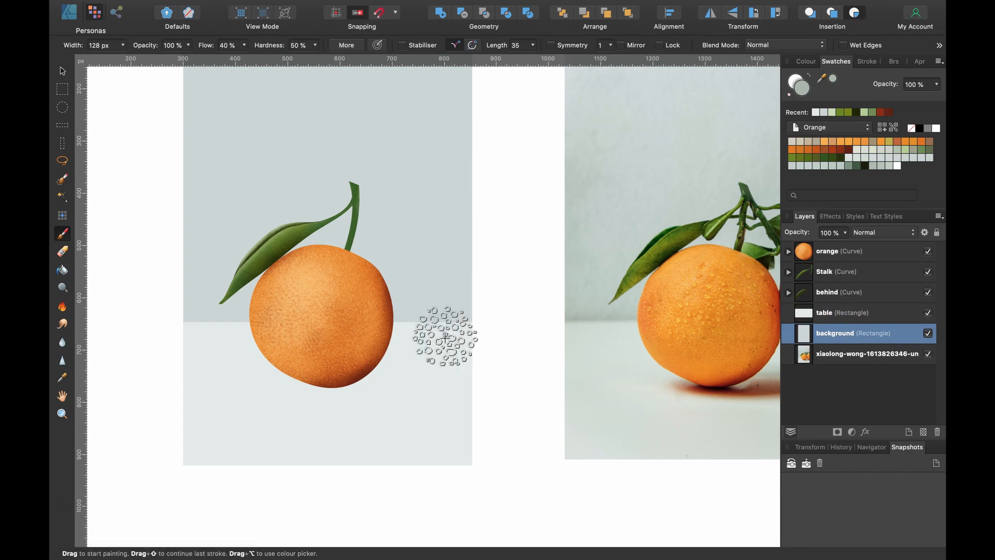
pyautogui.scroll(-4, 445, 338)
pyautogui.click(302, 350)
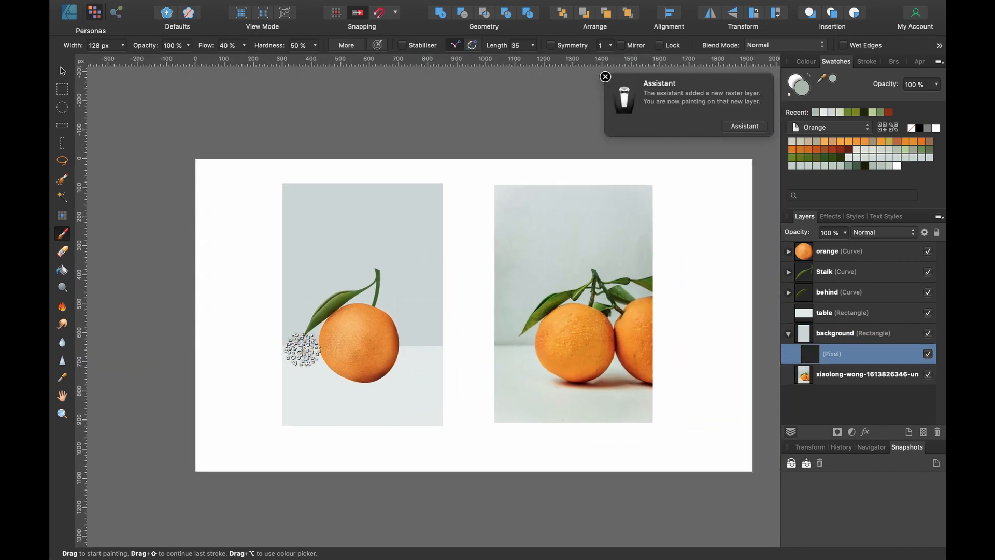
pyautogui.moveTo(303, 350)
pyautogui.mouseDown()
pyautogui.moveTo(329, 348)
pyautogui.moveTo(363, 367)
pyautogui.moveTo(437, 355)
pyautogui.moveTo(315, 366)
pyautogui.mouseUp()
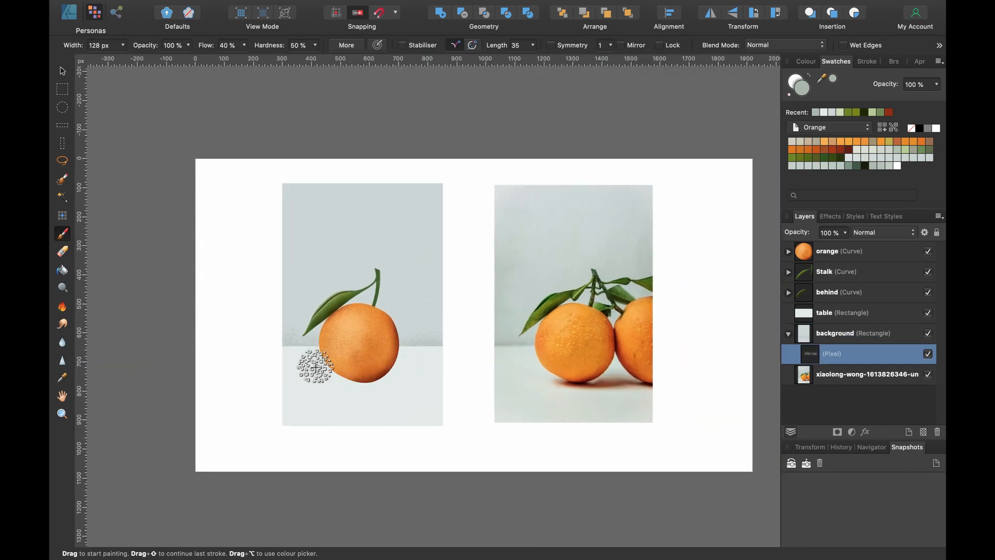
pyautogui.scroll(4, 417, 342)
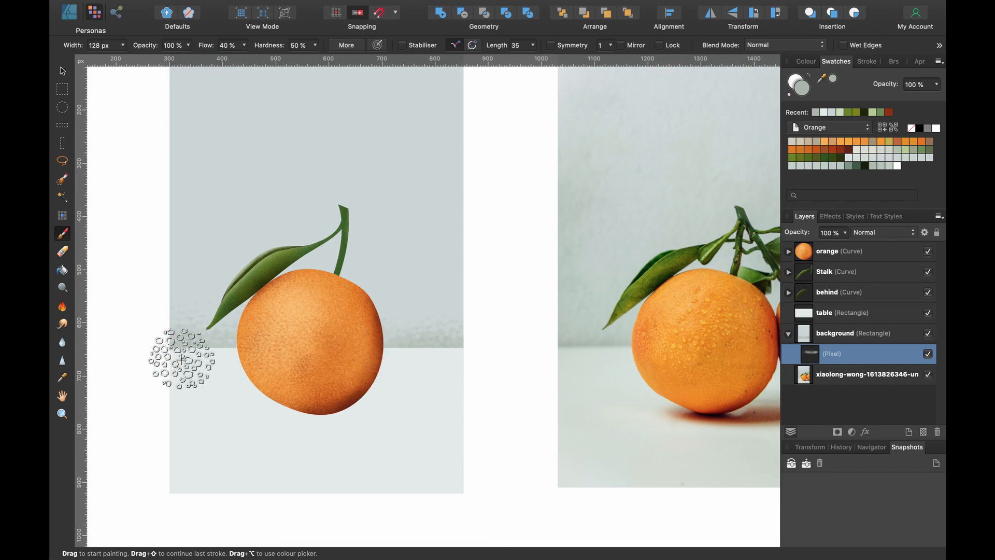
pyautogui.hscroll(3, 544, 337)
pyautogui.scroll(5, 570, 352)
pyautogui.scroll(-4, 650, 388)
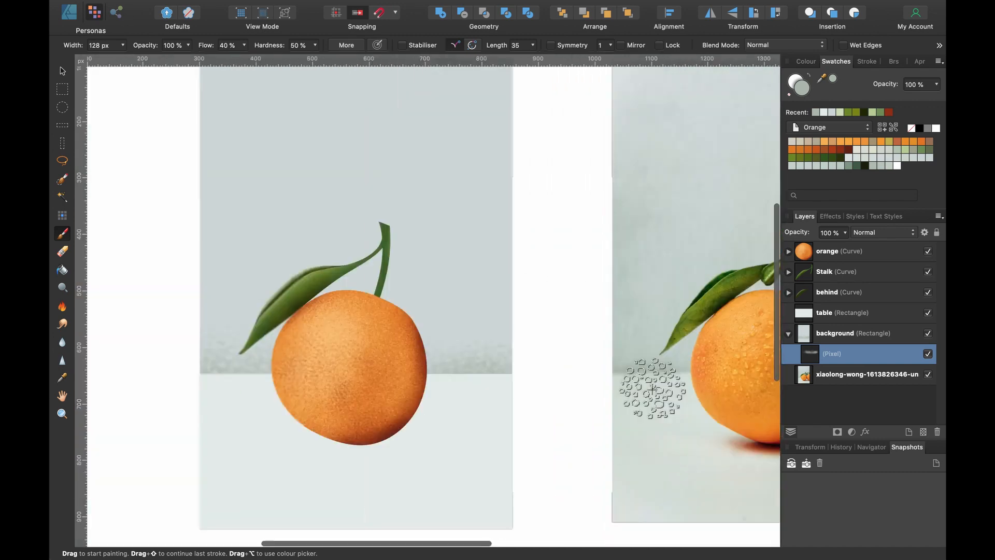
pyautogui.scroll(-2, 652, 389)
pyautogui.hscroll(4, 654, 391)
pyautogui.hscroll(-4, 645, 389)
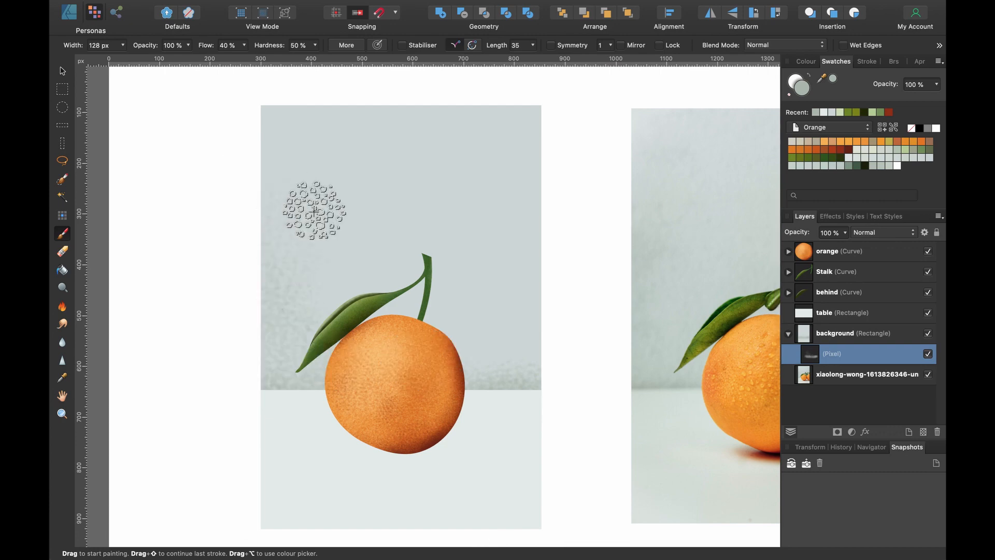
pyautogui.press('super+z')
# Reduce the brush opacity to 24% and paint fainter spatter texture over the rest of the background wall
pyautogui.click(189, 45)
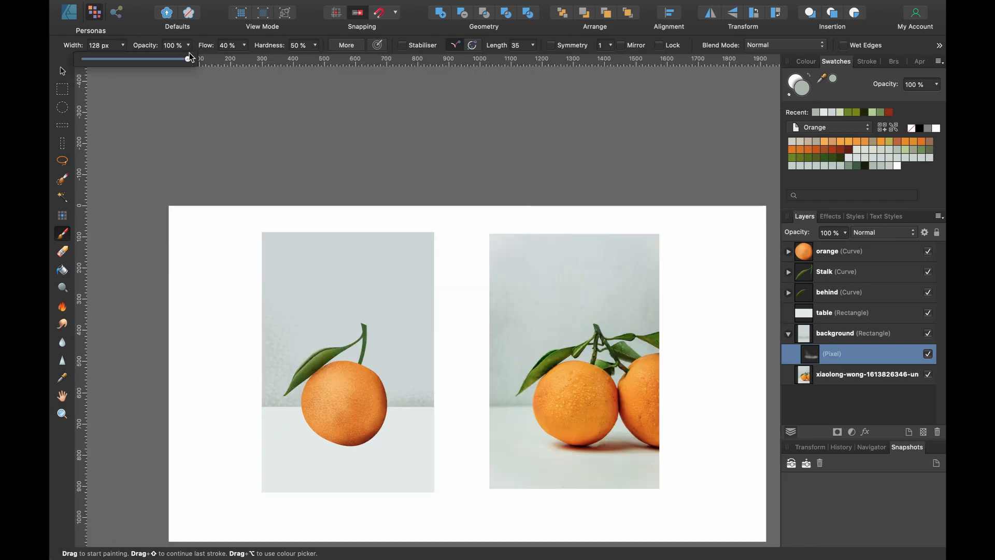
pyautogui.moveTo(190, 57); pyautogui.dragTo(129, 73)
pyautogui.scroll(2, 489, 327)
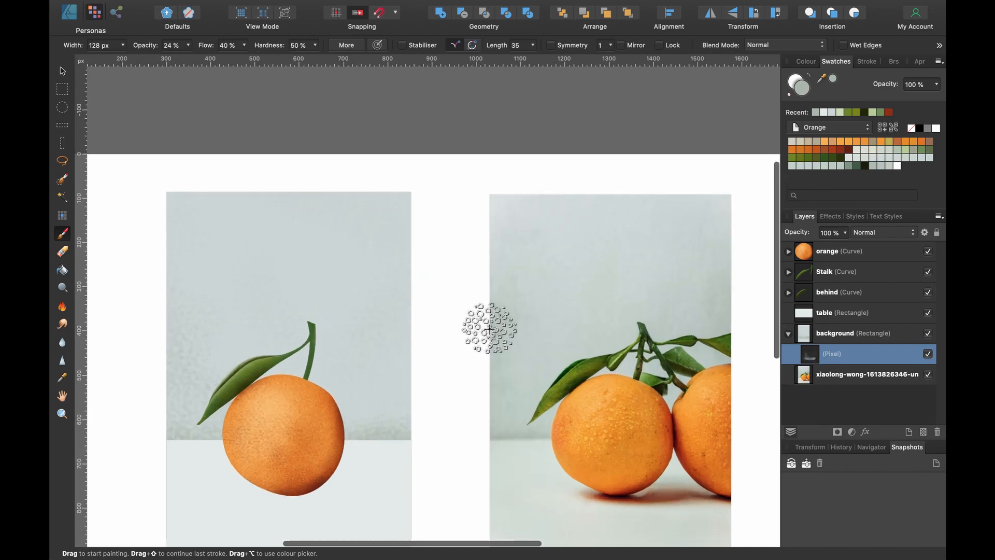
pyautogui.hscroll(-4, 490, 329)
pyautogui.scroll(-2, 489, 329)
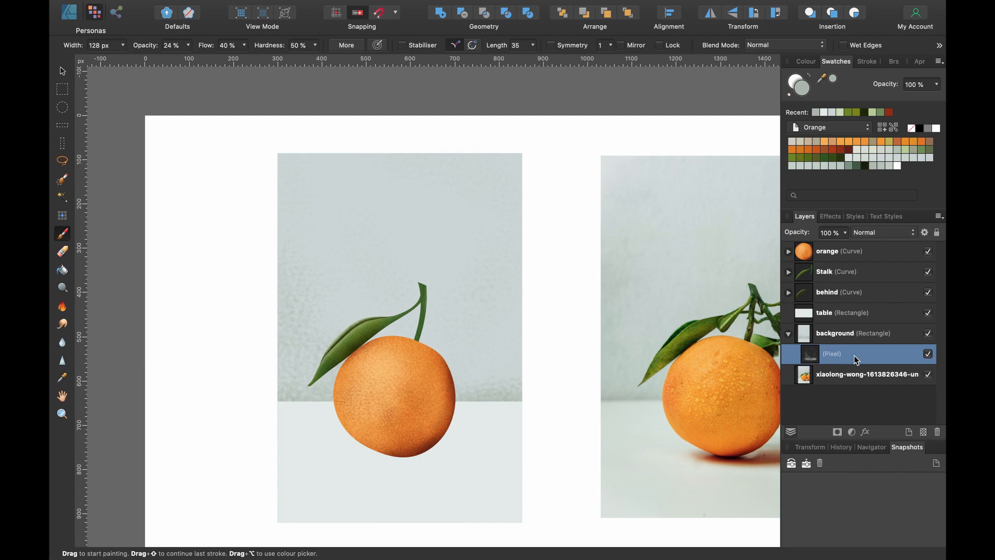
# Apply a slight Gaussian Blur layer effect to the painted pixel layer inside the background to soften the wall texture
pyautogui.click(865, 433)
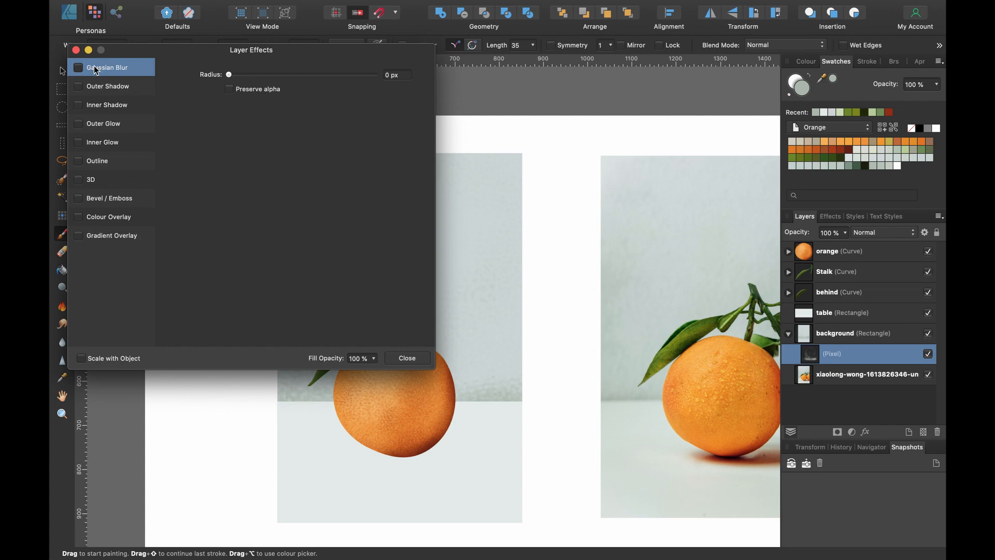
pyautogui.hscroll(-6, 570, 260)
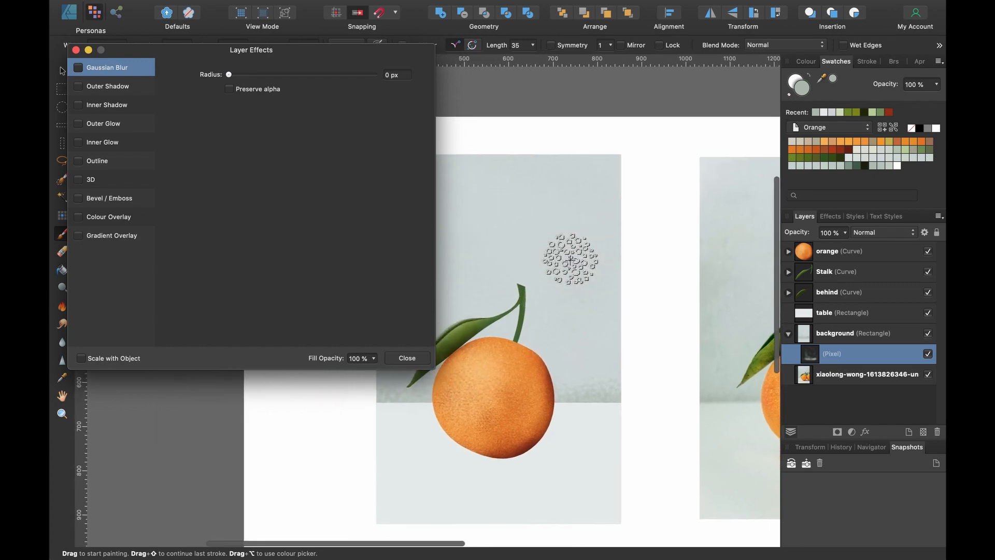
pyautogui.hscroll(3, 570, 259)
pyautogui.scroll(-1, 570, 259)
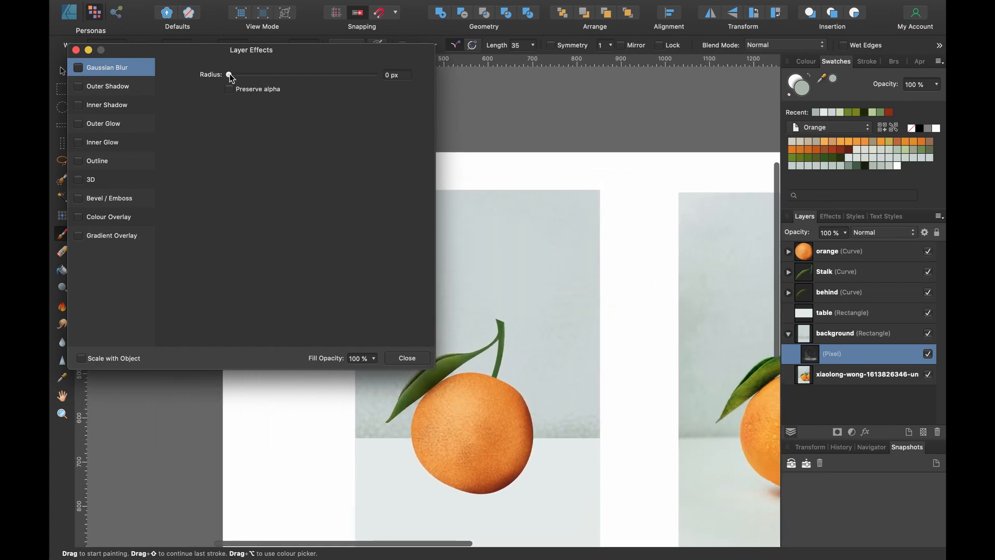
pyautogui.moveTo(230, 76); pyautogui.dragTo(259, 75)
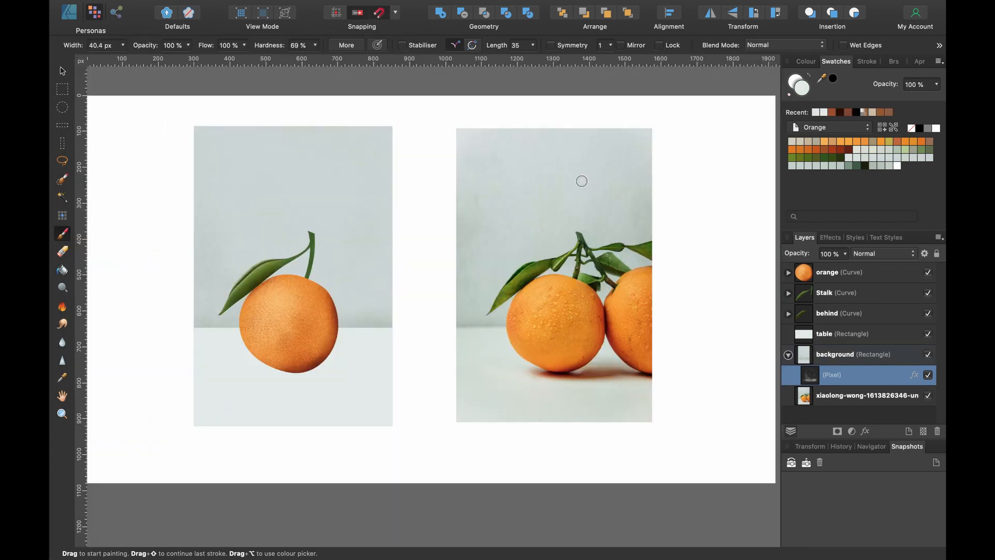
pyautogui.scroll(3, 493, 325)
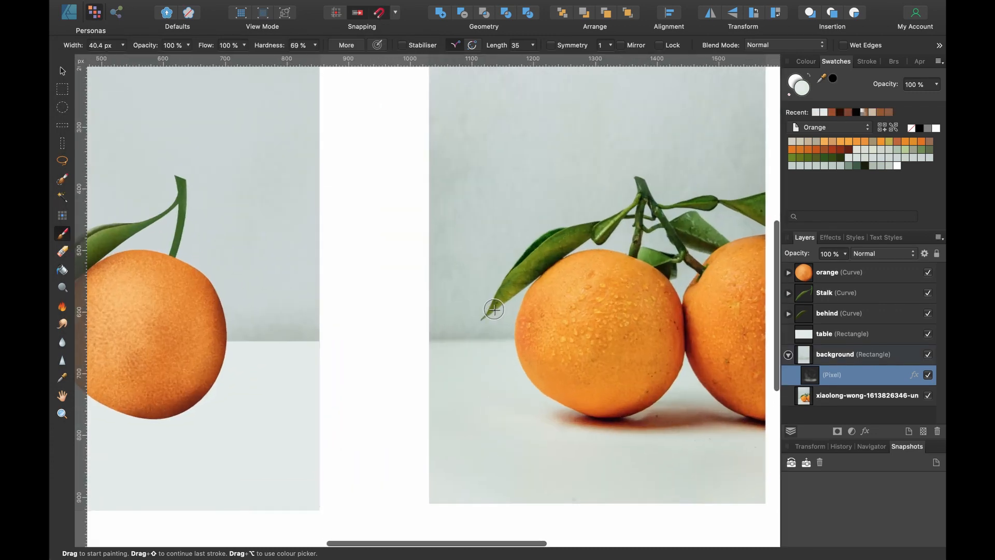
pyautogui.scroll(-4, 457, 352)
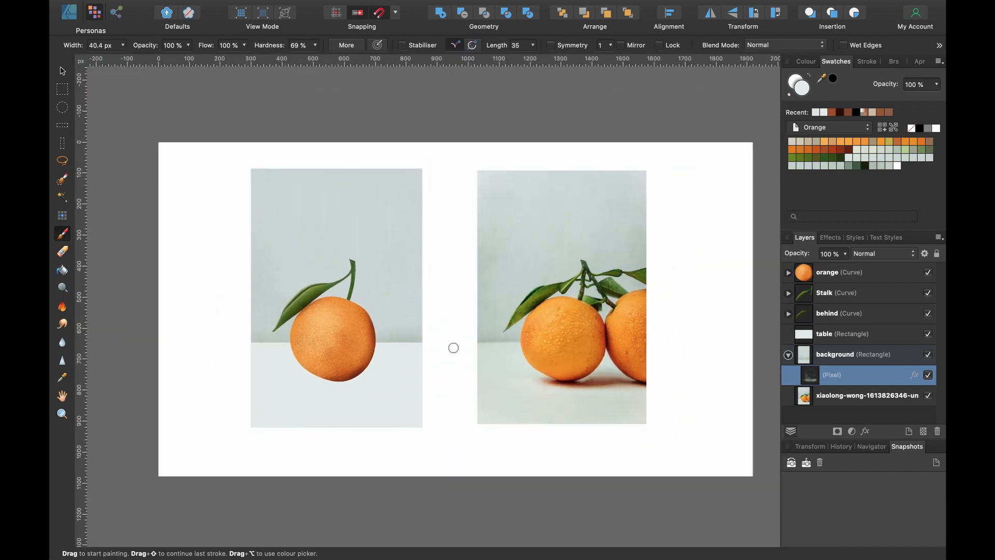
# In the Designer Persona, duplicate the table rectangle and stretch the lower copy upward to a height of about 333 px
pyautogui.click(60, 72)
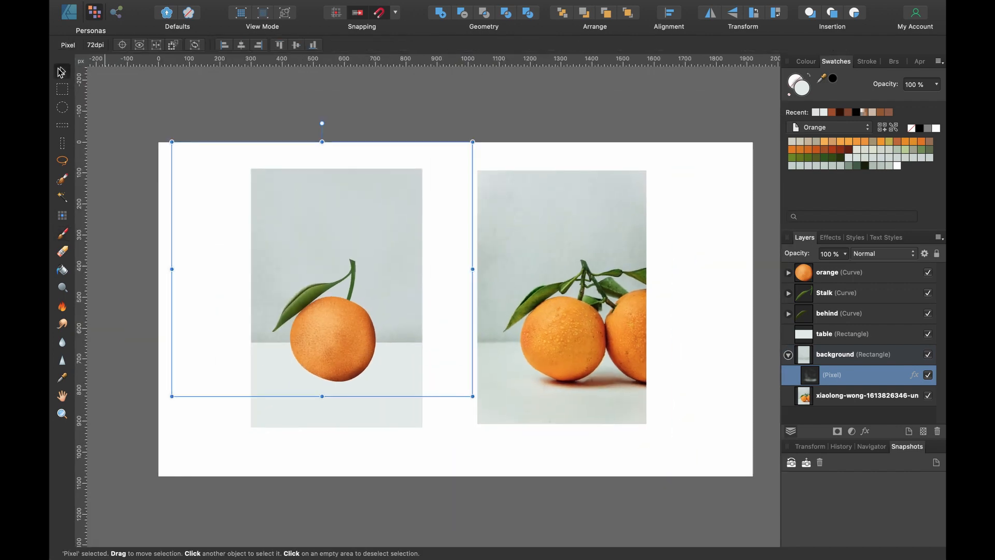
pyautogui.click(68, 14)
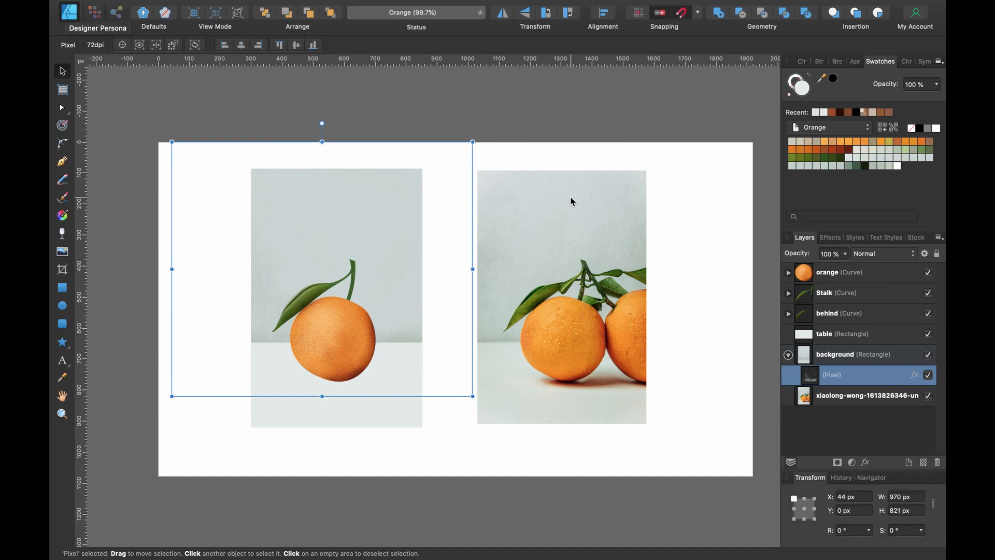
pyautogui.click(848, 336)
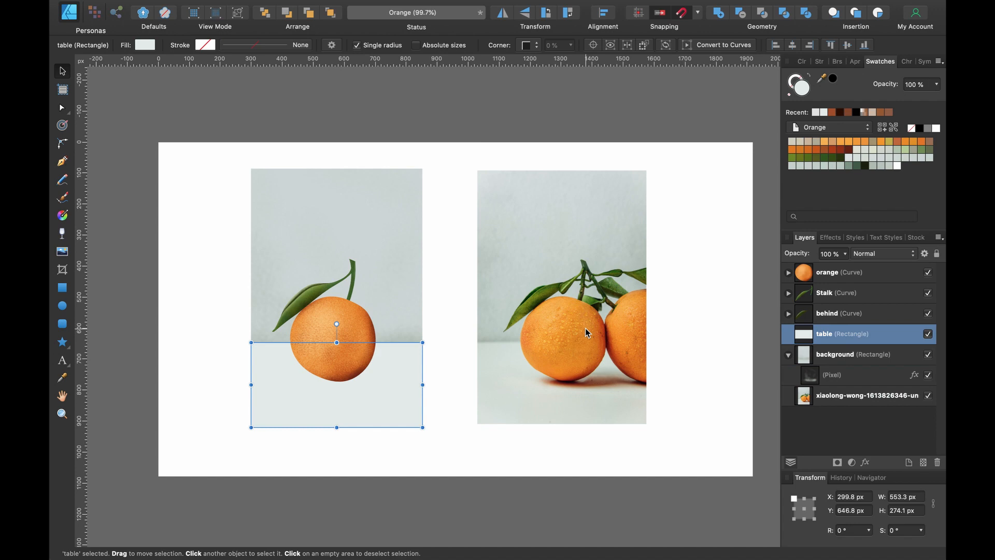
pyautogui.press('super+j')
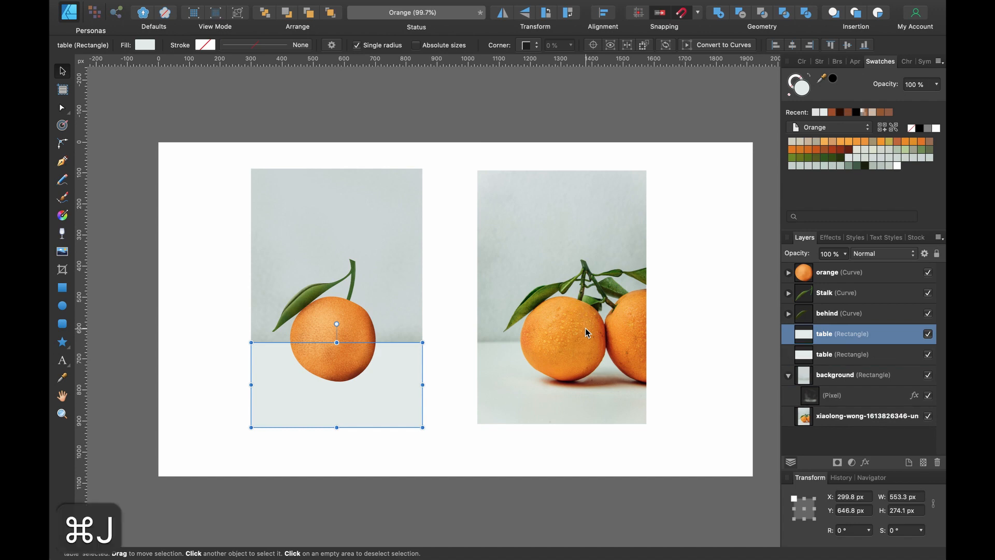
pyautogui.click(854, 357)
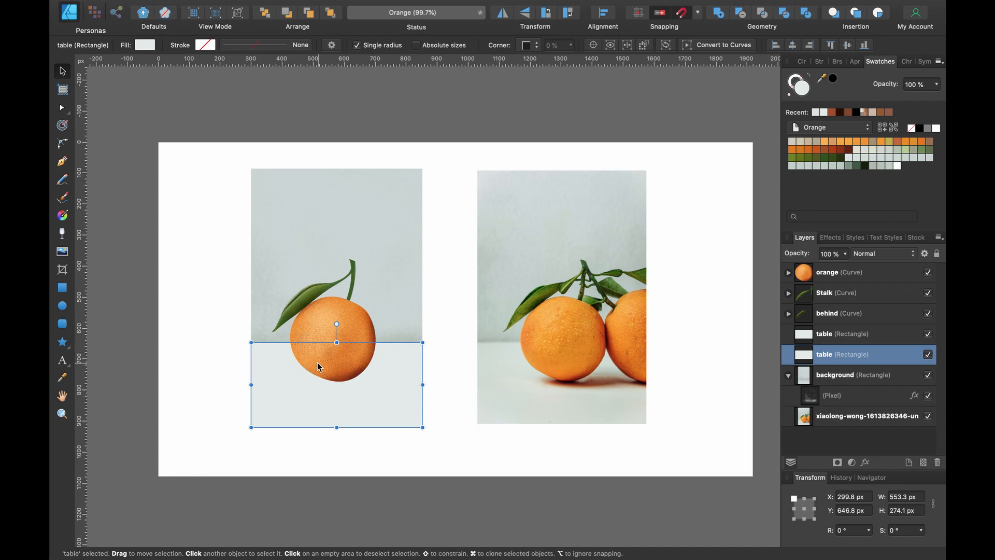
pyautogui.moveTo(337, 342); pyautogui.dragTo(335, 323)
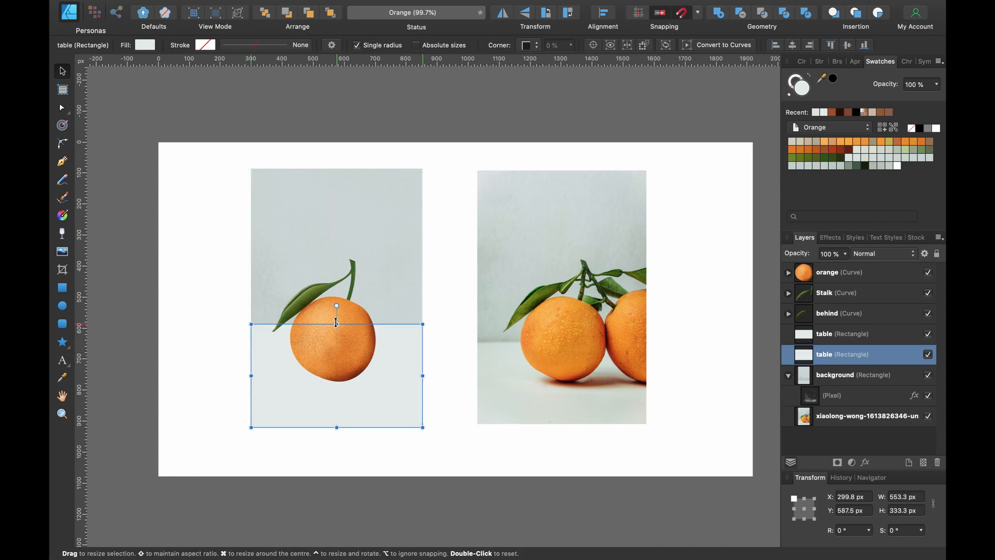
# Remove the fill from the taller table rectangle and nest the filled table rectangle inside it
pyautogui.click(147, 45)
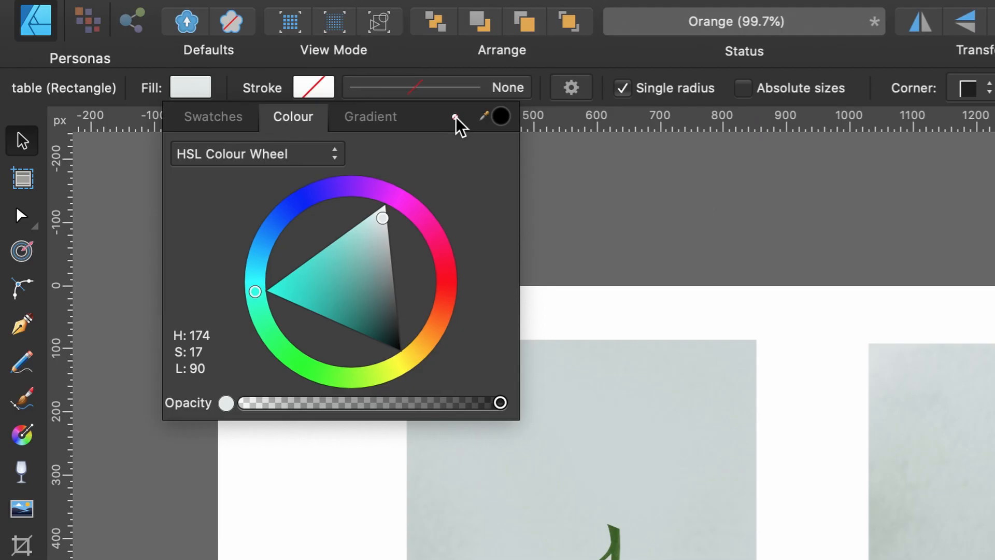
pyautogui.click(456, 118)
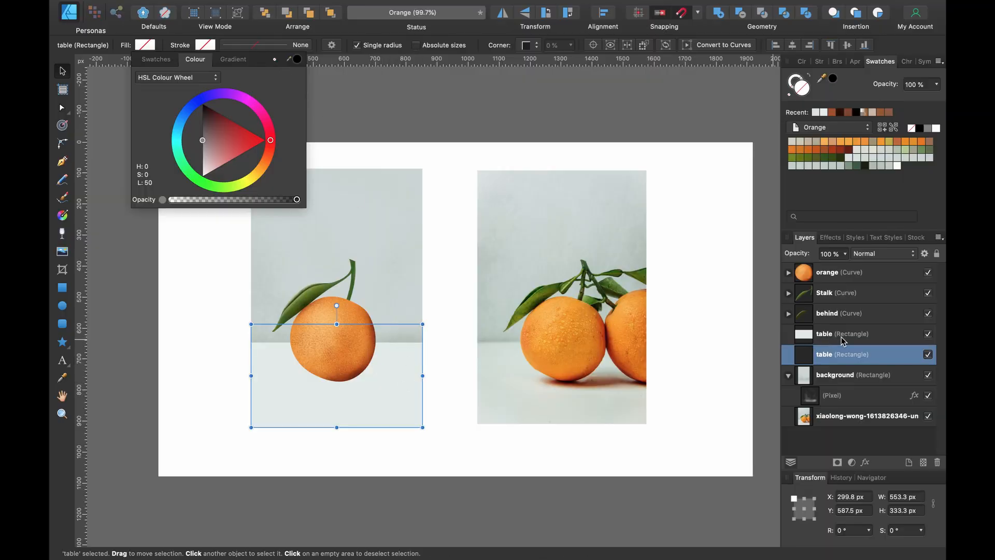
pyautogui.click(815, 337)
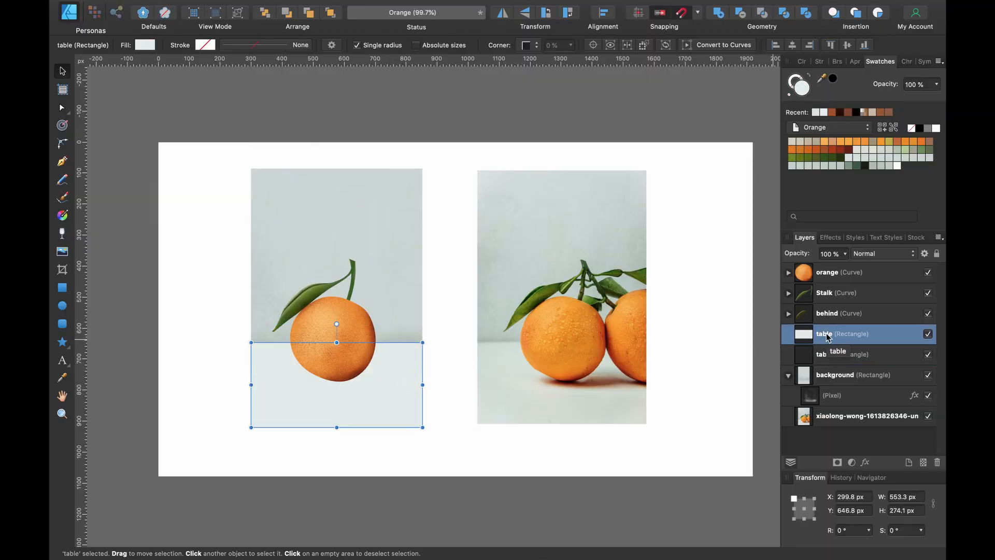
pyautogui.click(824, 337)
pyautogui.moveTo(825, 335); pyautogui.dragTo(860, 357)
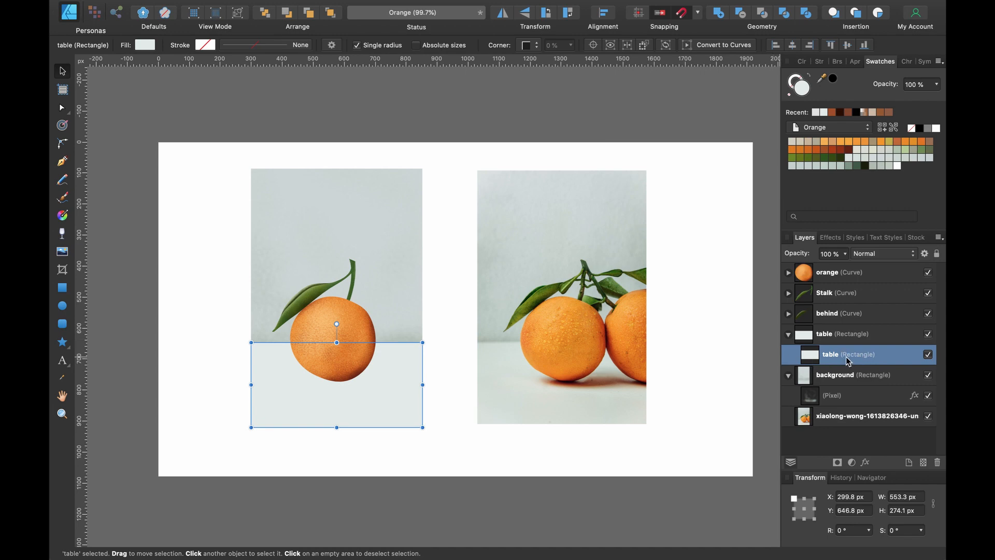
# Apply a Gaussian Blur layer effect with a 4.7 px radius to the nested table rectangle
pyautogui.click(866, 463)
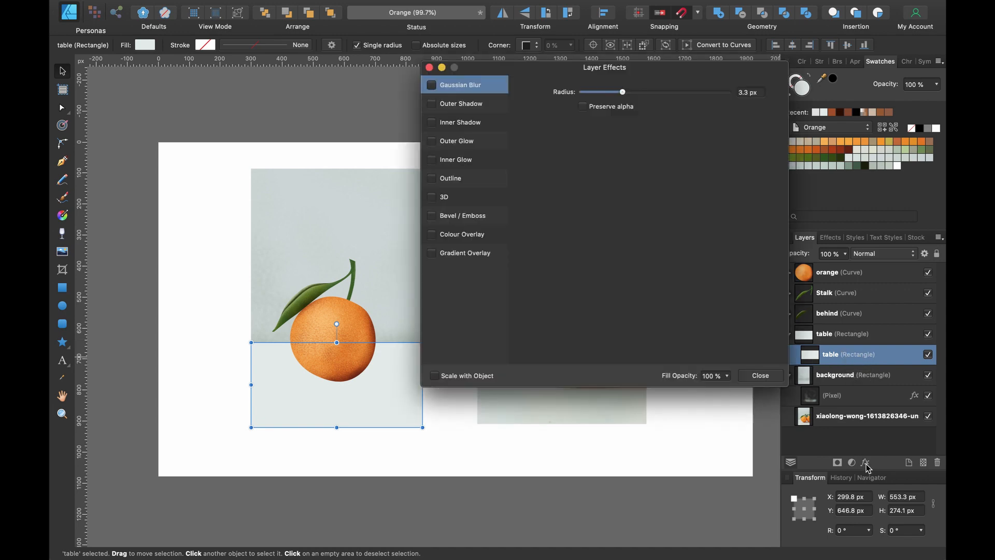
pyautogui.moveTo(625, 94)
pyautogui.mouseDown()
pyautogui.moveTo(583, 93)
pyautogui.moveTo(628, 94)
pyautogui.mouseUp()
pyautogui.scroll(5, 435, 395)
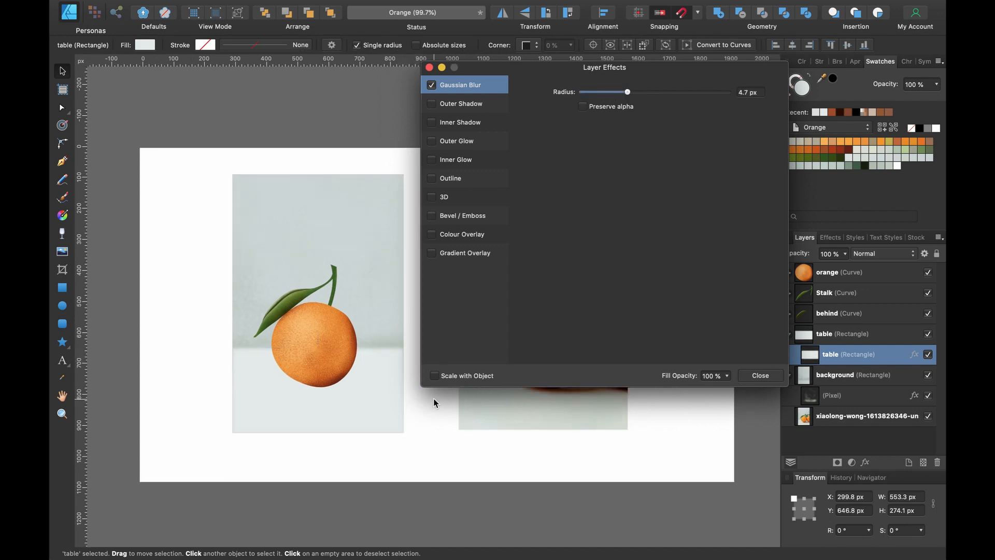
# Set the Gaussian Blur radius of the nested table rectangle to 4.5 px
pyautogui.hscroll(-3, 435, 395)
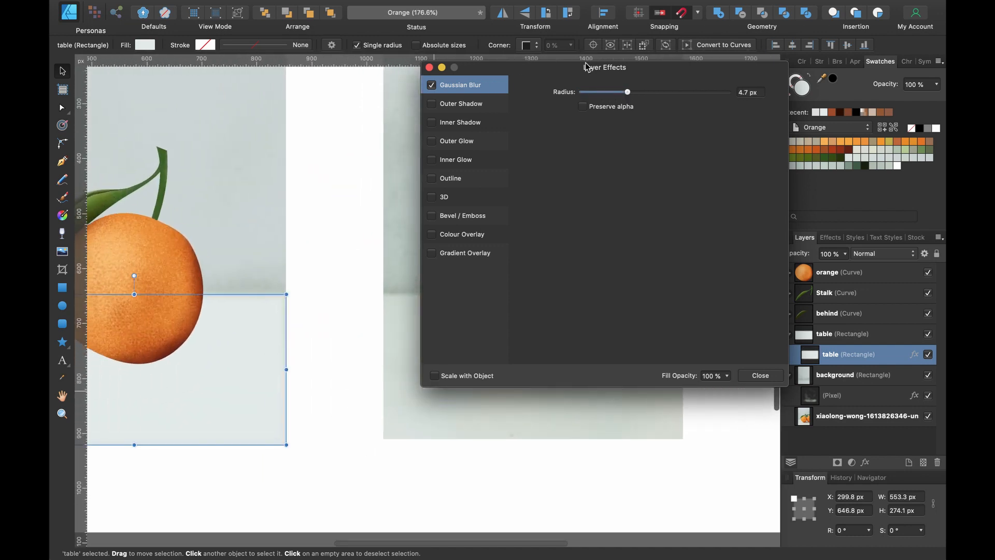
pyautogui.moveTo(626, 91)
pyautogui.mouseDown()
pyautogui.moveTo(584, 97)
pyautogui.moveTo(627, 94)
pyautogui.mouseUp()
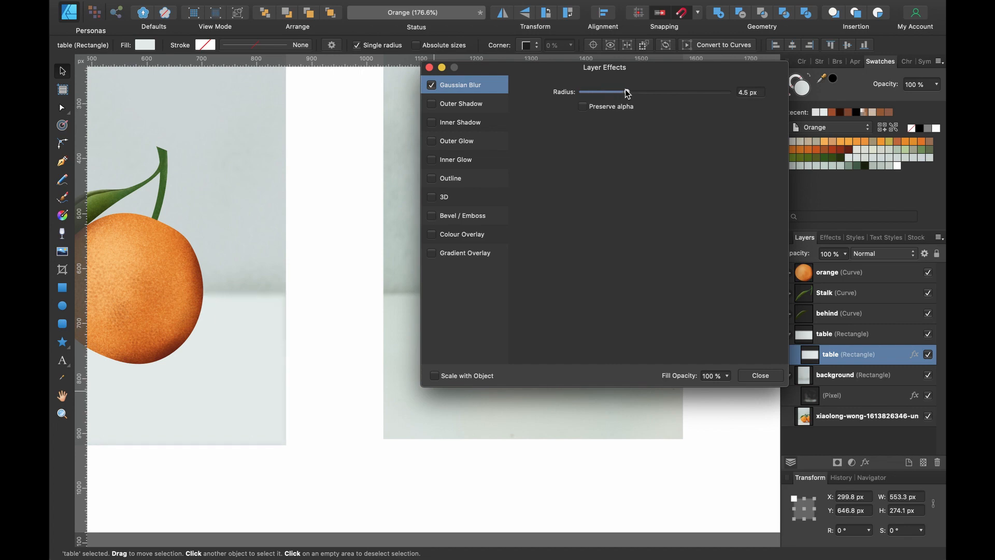
pyautogui.click(774, 376)
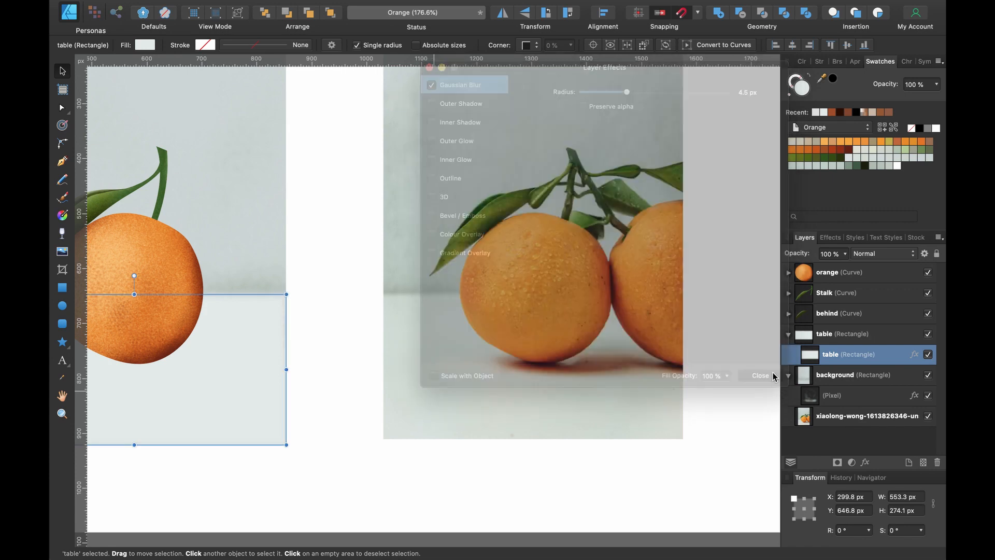
# Extend the nested table rectangle outward past the left and bottom edges of its parent rectangle to hide the blurred borders
pyautogui.hscroll(-5, 489, 360)
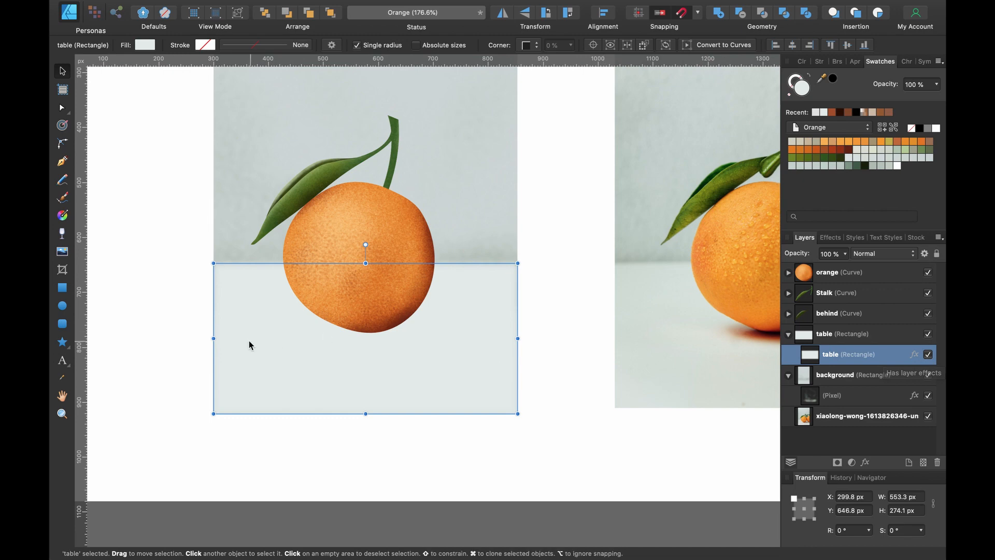
pyautogui.scroll(5, 225, 316)
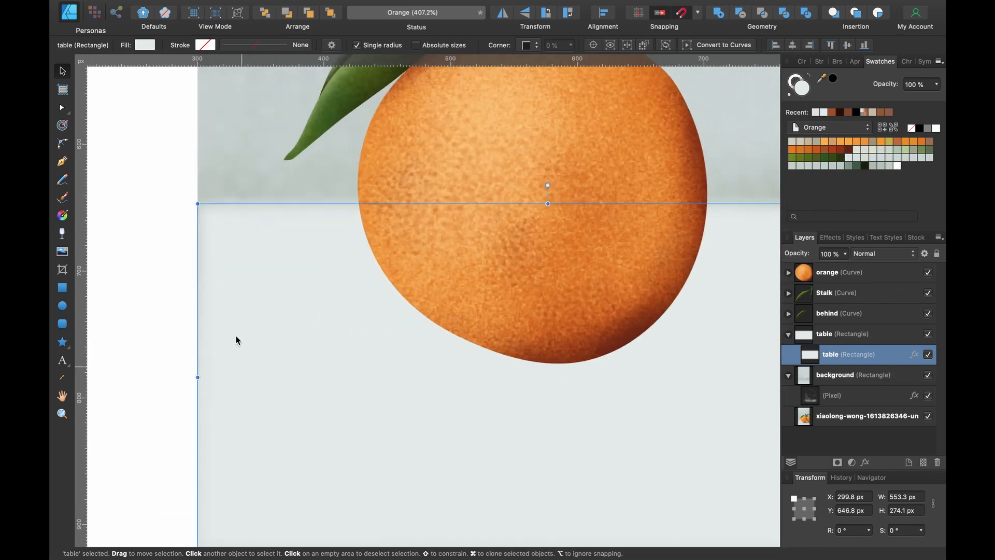
pyautogui.scroll(-5, 399, 356)
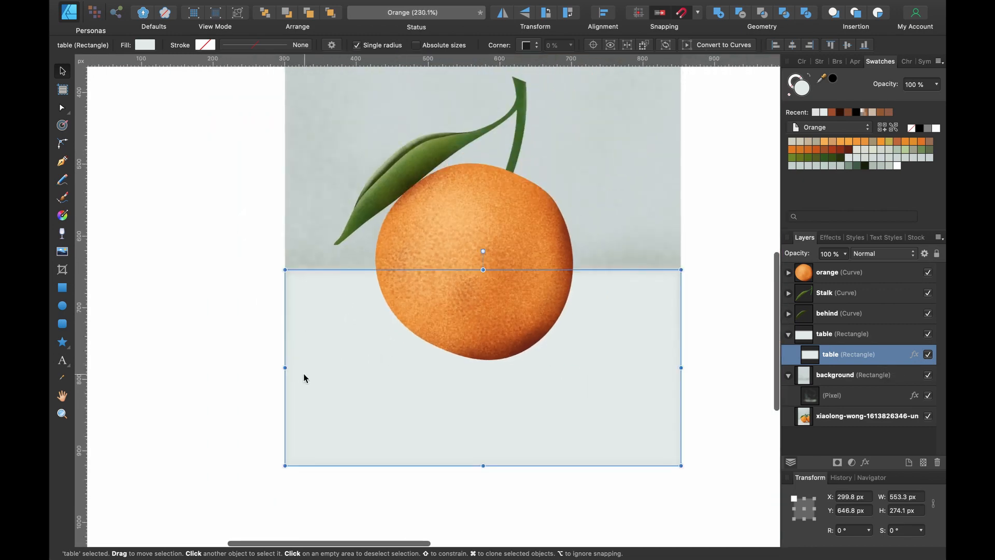
pyautogui.moveTo(287, 369); pyautogui.dragTo(267, 368)
pyautogui.moveTo(474, 466); pyautogui.dragTo(474, 480)
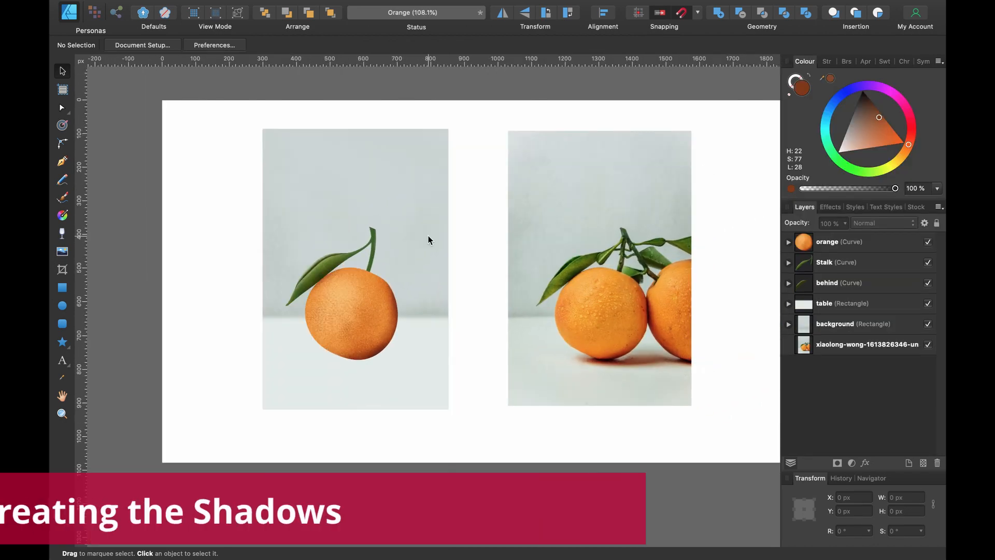
# Draw a brown ellipse about 222 by 36 px directly above the table layer and position it beneath the orange as a shadow
pyautogui.scroll(5, 637, 378)
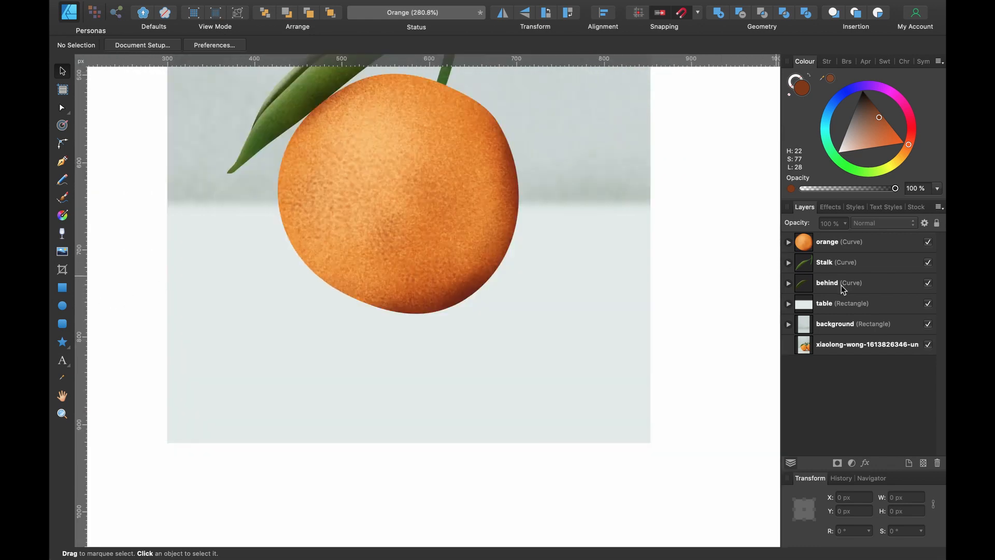
pyautogui.click(845, 307)
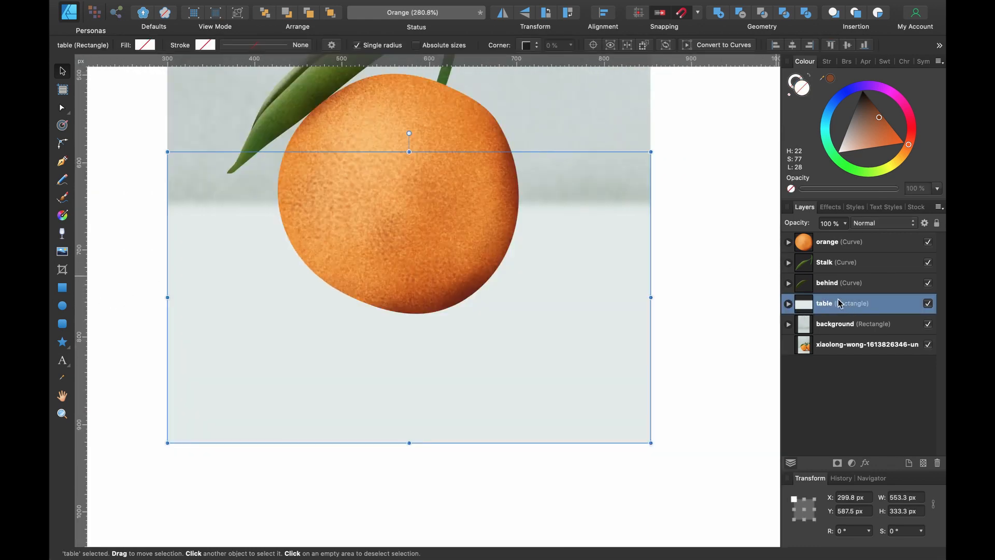
pyautogui.click(65, 305)
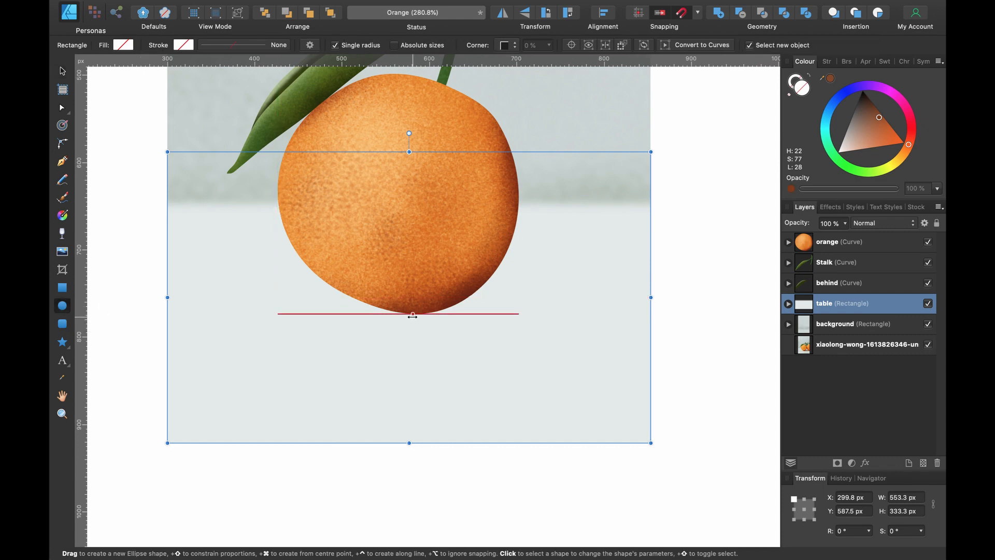
pyautogui.moveTo(325, 304); pyautogui.dragTo(515, 335)
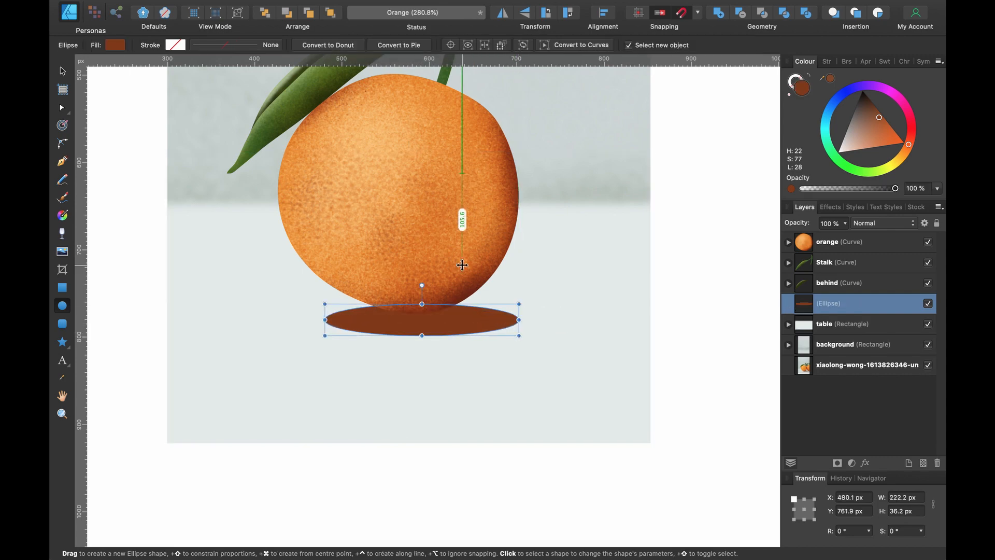
pyautogui.press('v')
pyautogui.moveTo(449, 324); pyautogui.dragTo(459, 314)
# Apply a linear transparency across the brown shadow ellipse, fading from left to right, with the midpoint shifted to about 68%
pyautogui.scroll(-3, 459, 314)
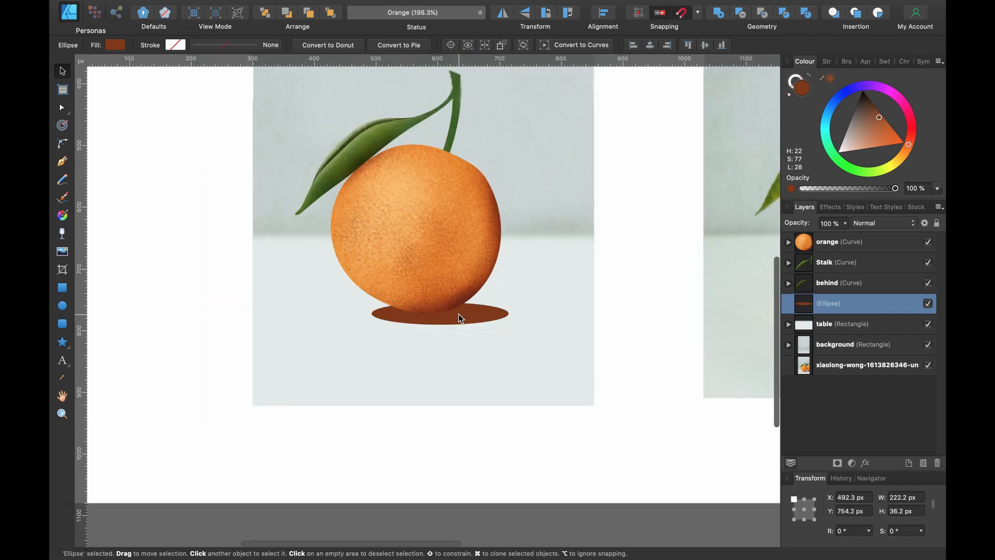
pyautogui.scroll(-3, 460, 317)
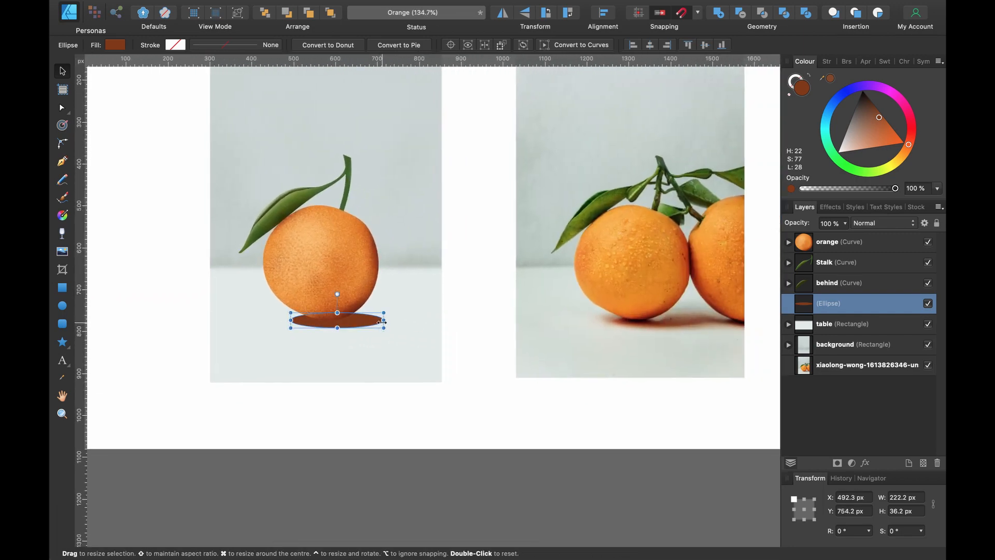
pyautogui.scroll(3, 345, 337)
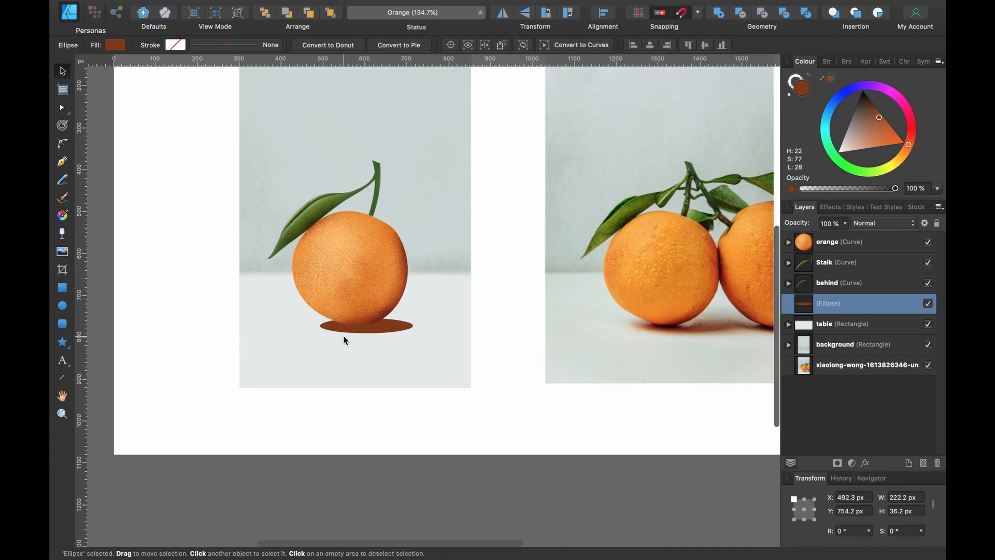
pyautogui.scroll(3, 357, 313)
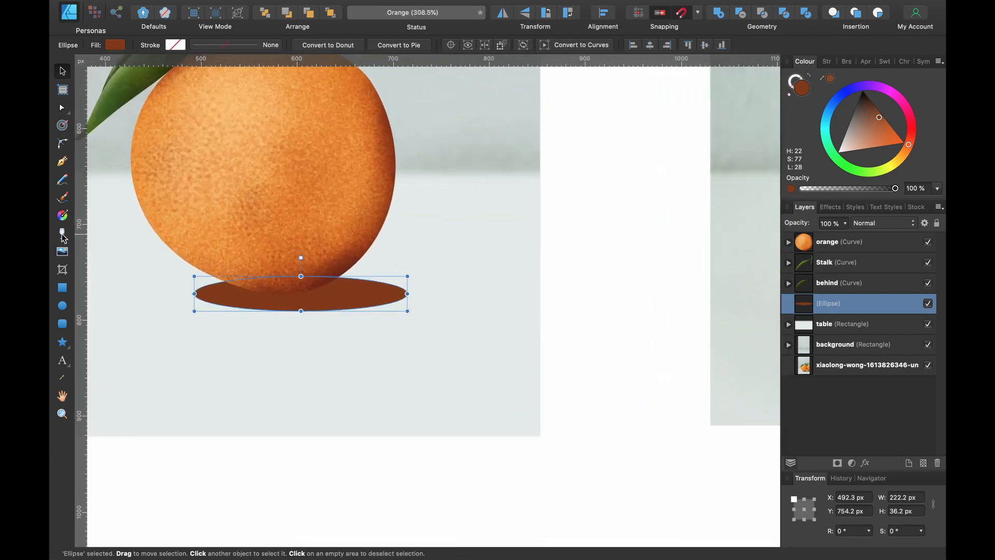
pyautogui.click(62, 235)
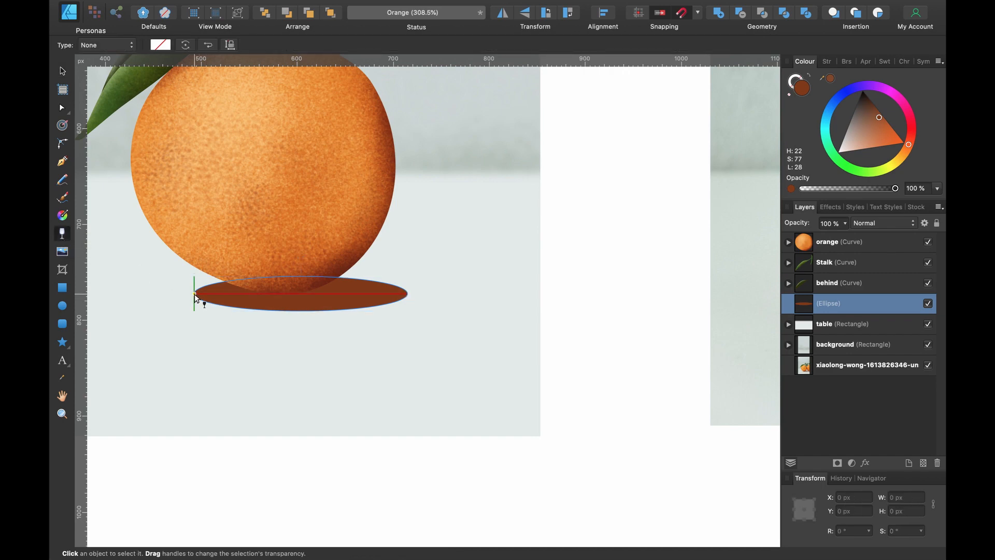
pyautogui.moveTo(195, 294); pyautogui.dragTo(407, 293)
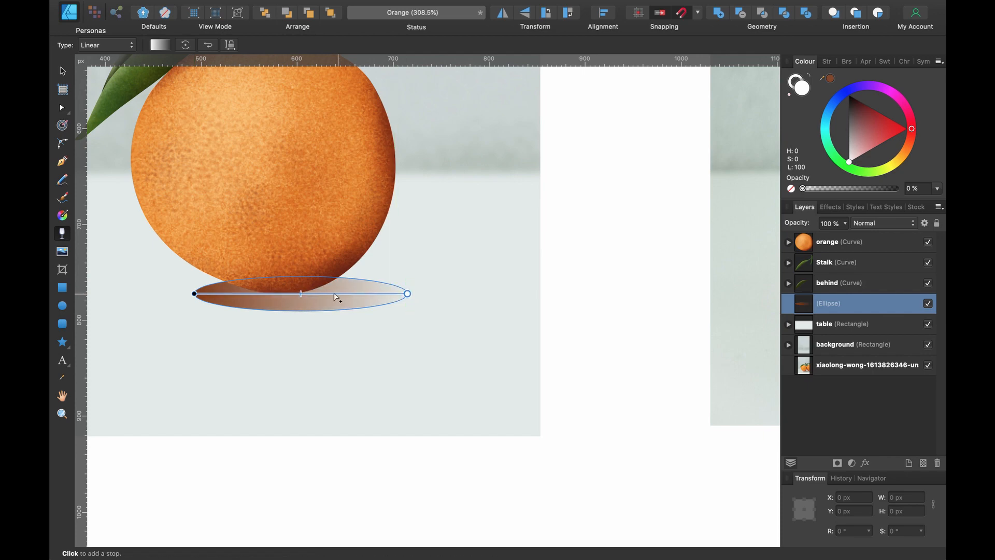
pyautogui.moveTo(302, 293); pyautogui.dragTo(338, 293)
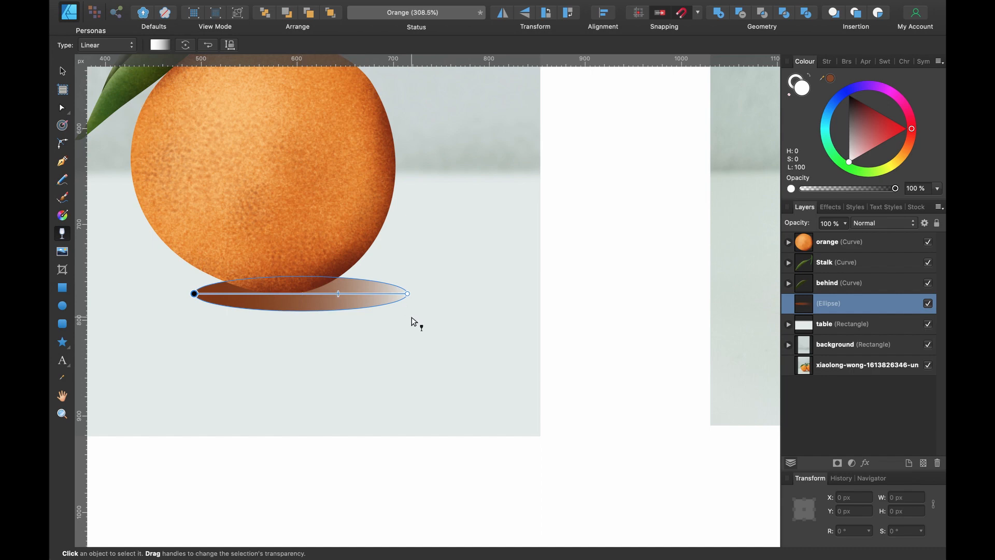
# Apply a Gaussian Blur layer effect with a 4.4 px radius to the brown shadow ellipse
pyautogui.press('v')
pyautogui.scroll(-3, 452, 320)
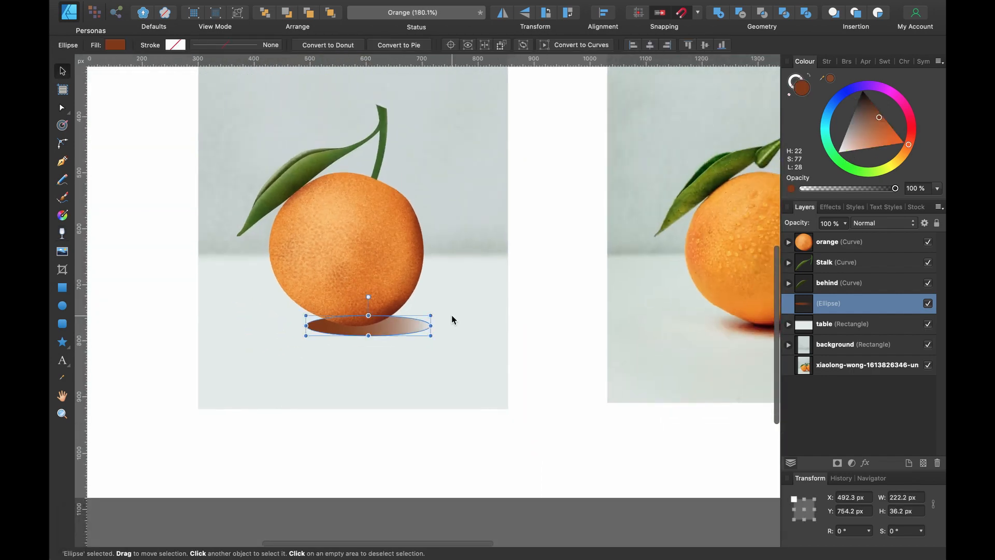
pyautogui.scroll(5, 452, 319)
pyautogui.scroll(-5, 452, 317)
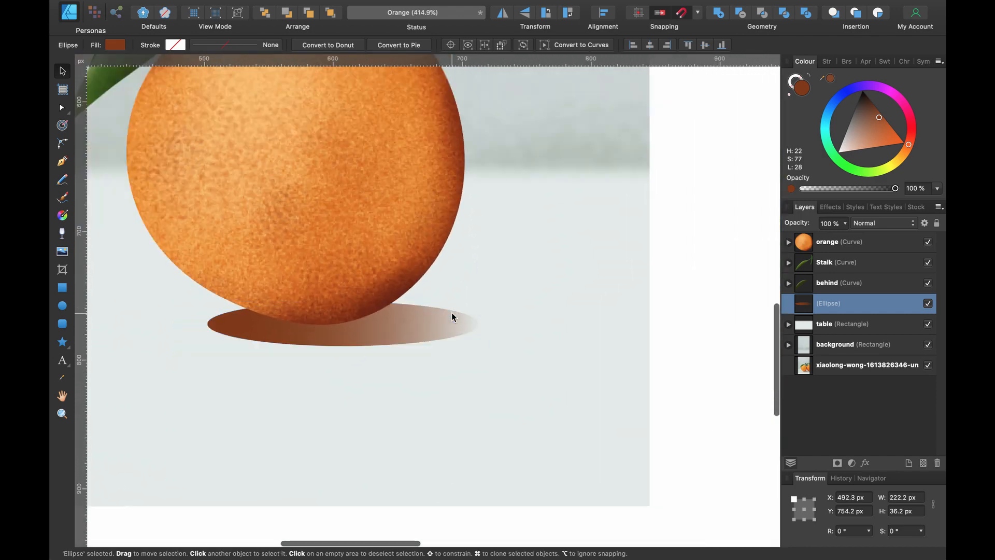
pyautogui.hscroll(4, 452, 317)
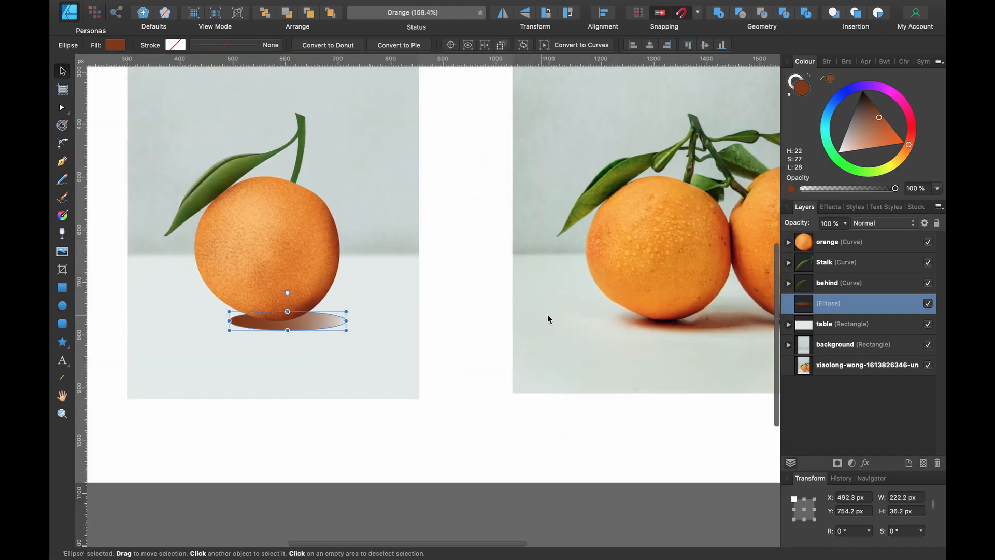
pyautogui.click(865, 463)
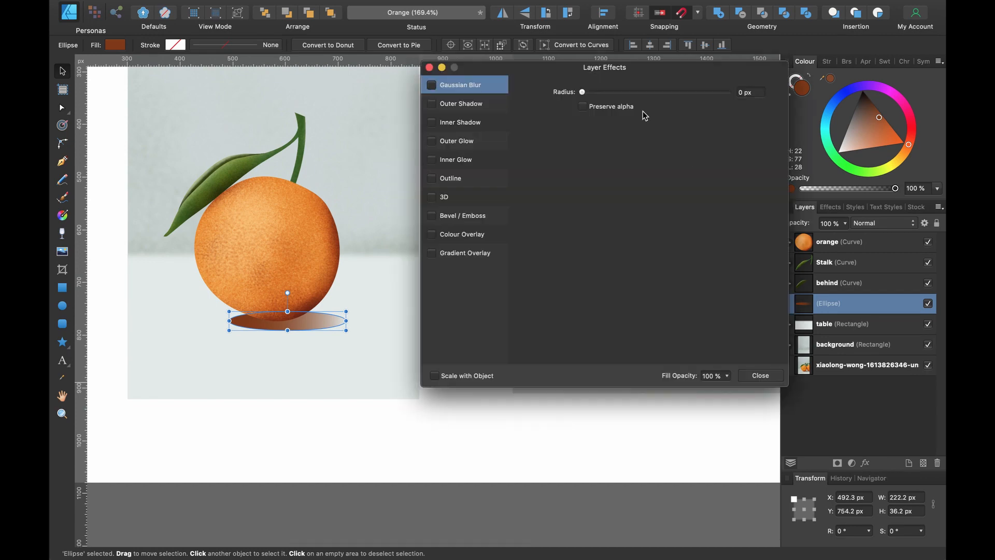
pyautogui.moveTo(586, 92); pyautogui.dragTo(626, 93)
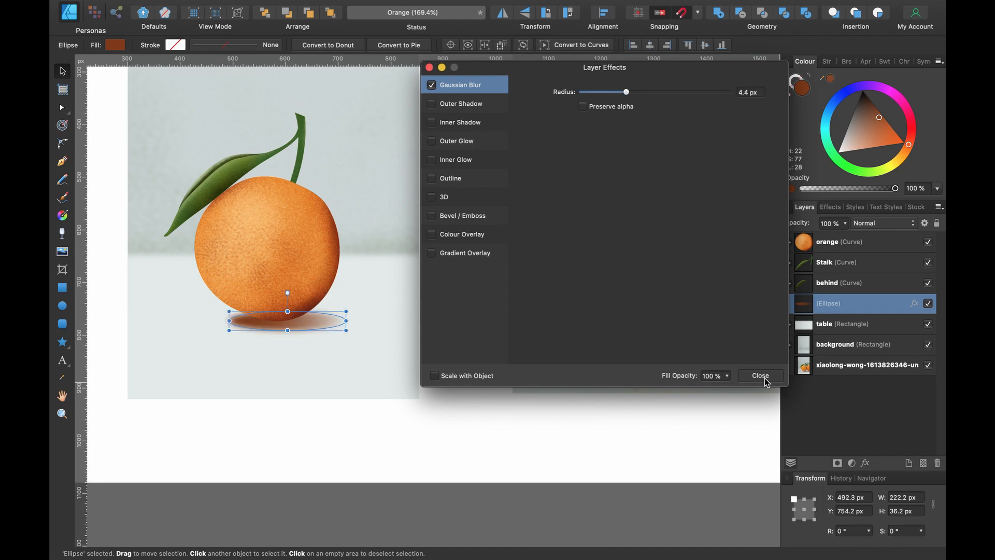
pyautogui.click(760, 375)
# Duplicate the blurred shadow ellipse and fill the upper copy with black
pyautogui.scroll(5, 503, 375)
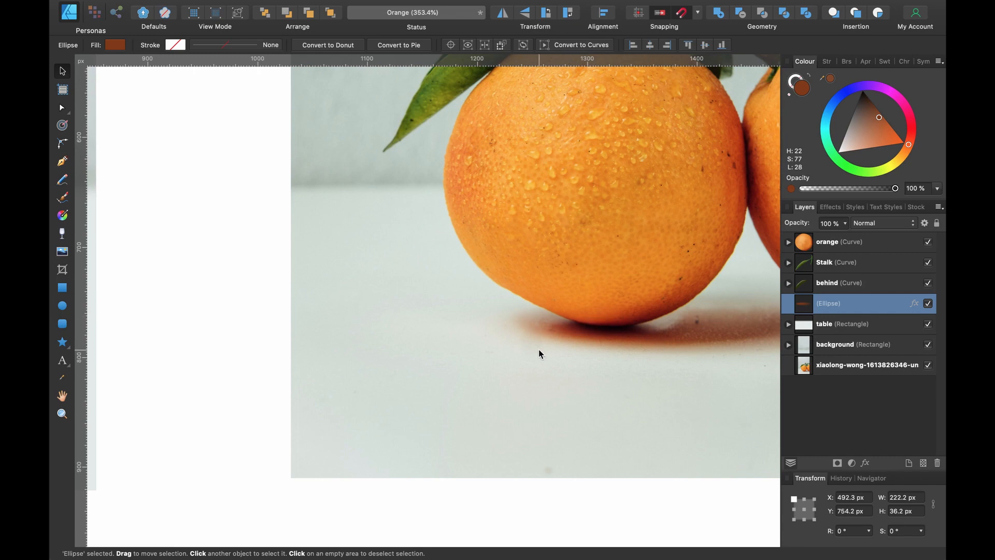
pyautogui.scroll(-5, 540, 351)
pyautogui.hscroll(-5, 539, 351)
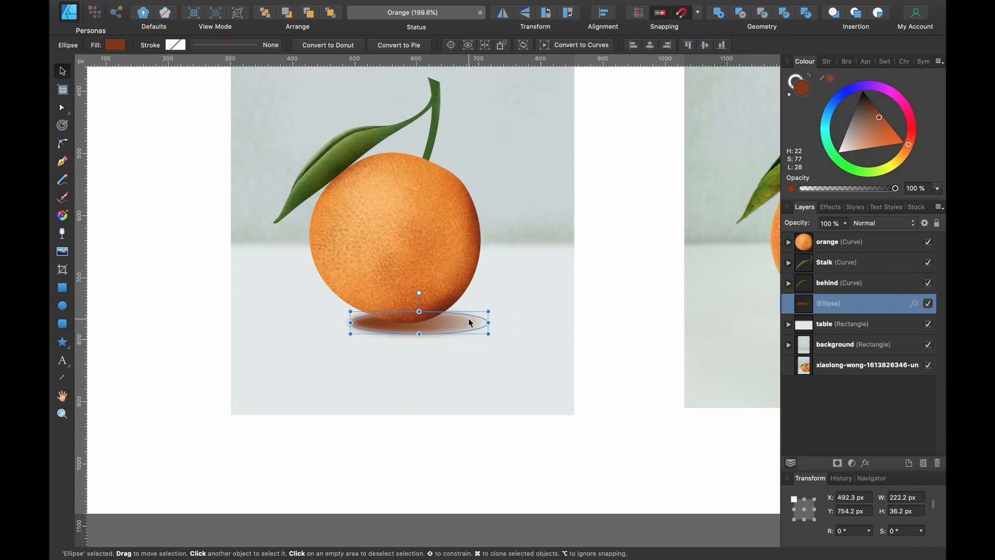
pyautogui.press('super+j')
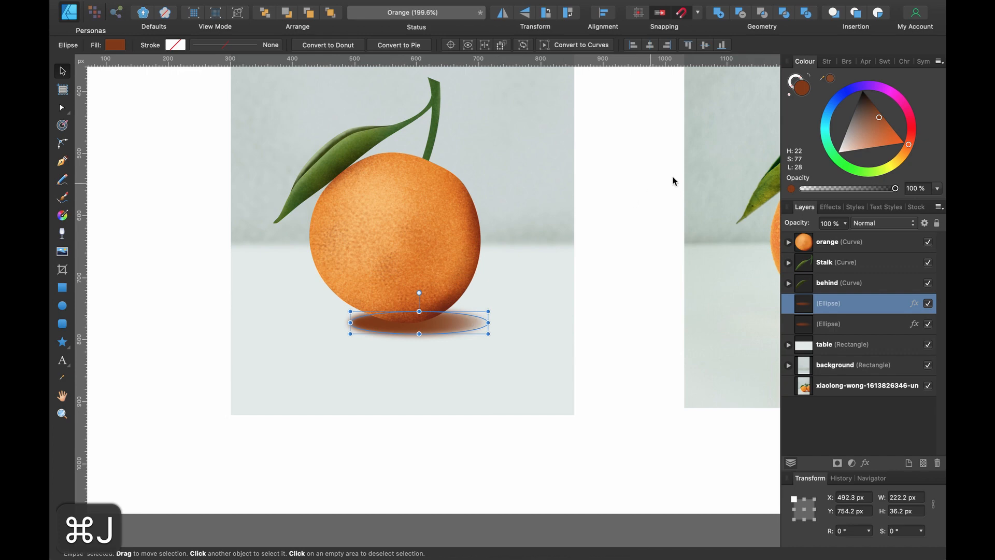
pyautogui.moveTo(881, 123); pyautogui.dragTo(855, 66)
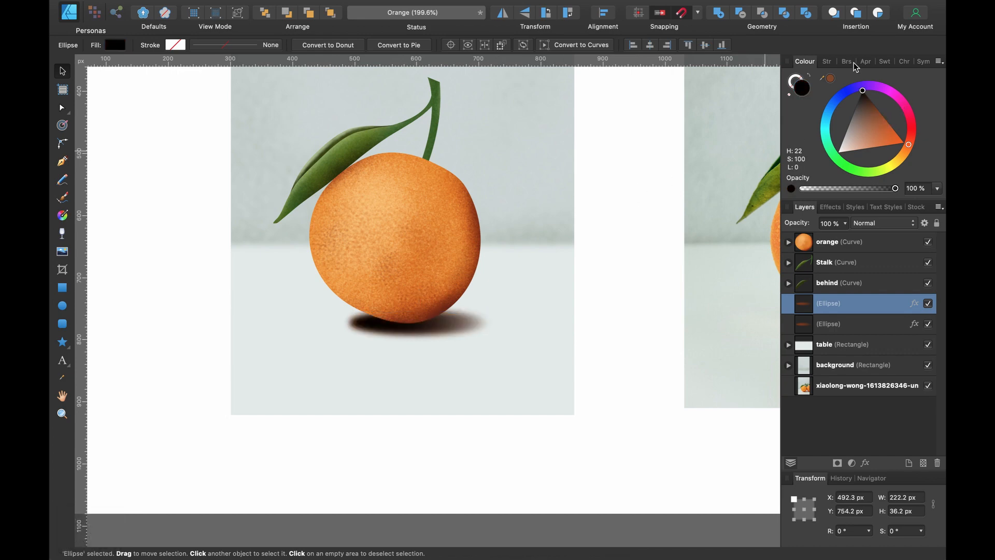
# Remove the transparency gradient from the black shadow ellipse
pyautogui.click(63, 233)
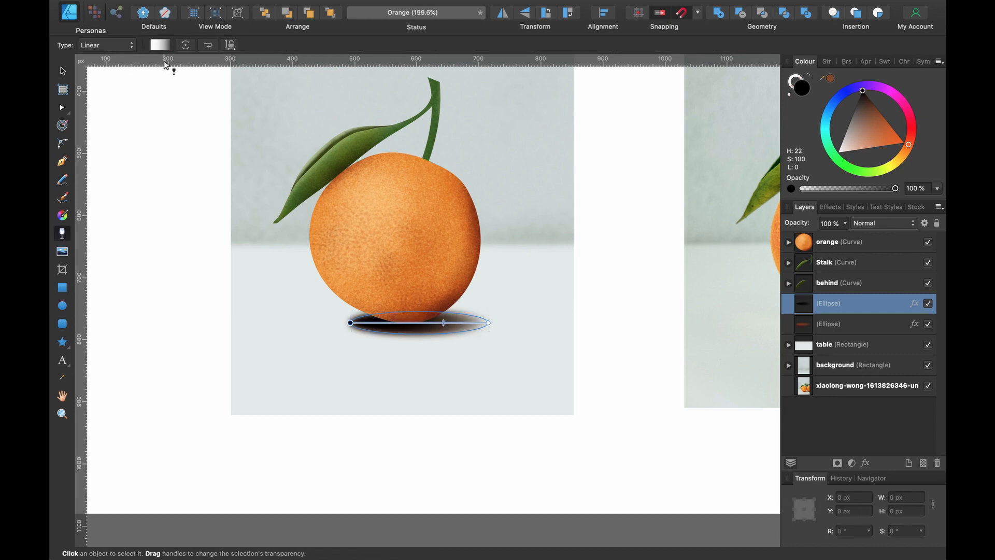
pyautogui.click(160, 45)
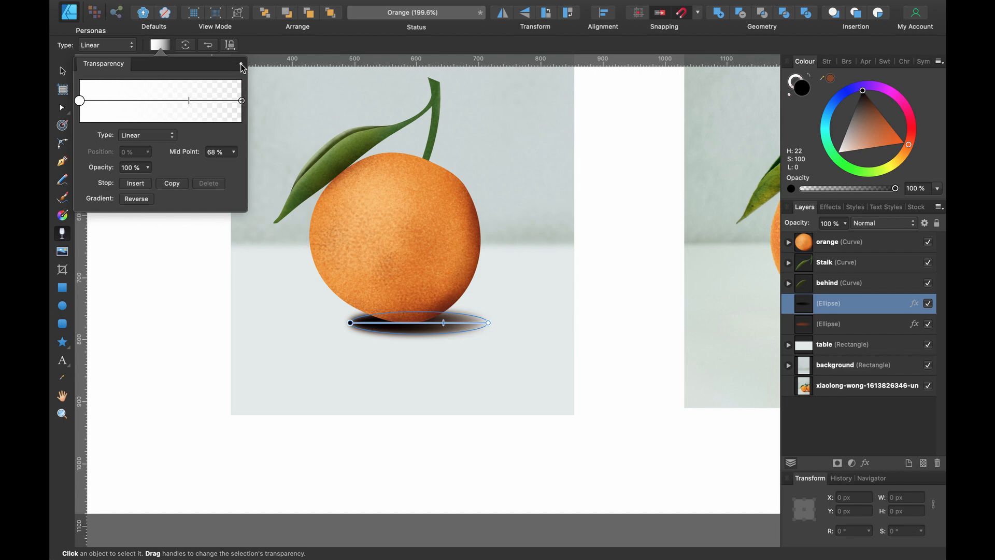
pyautogui.click(241, 64)
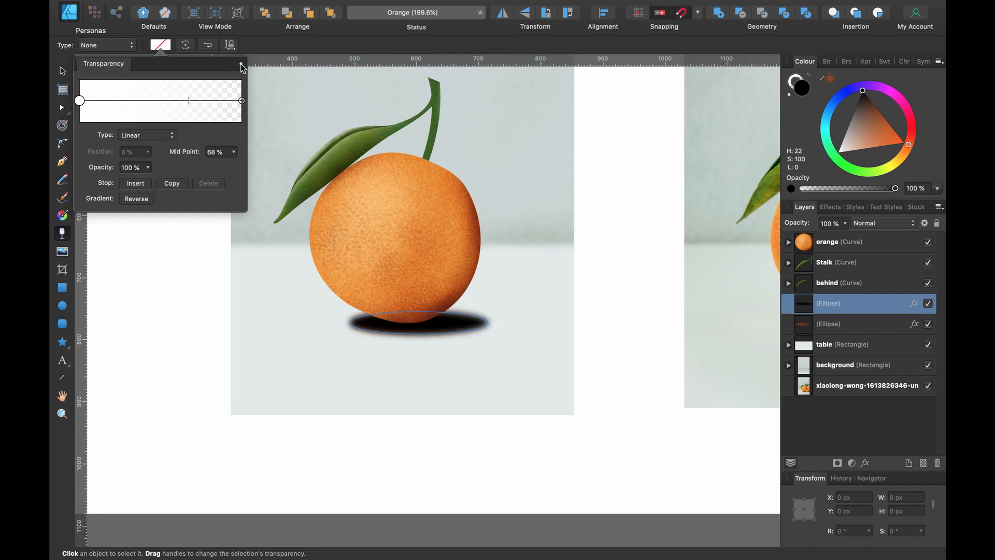
pyautogui.click(62, 71)
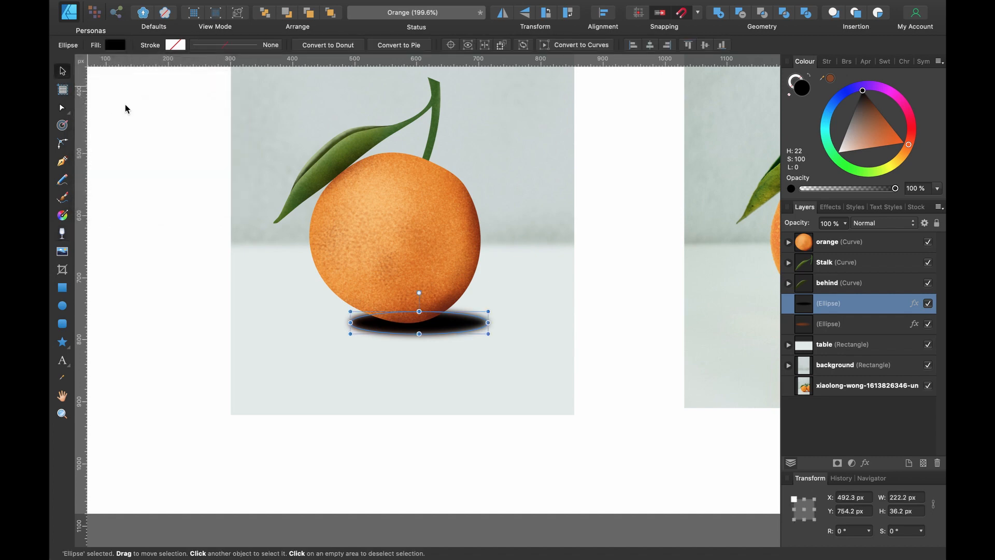
# Narrow the black ellipse to about 99 px wide and place it slightly lower, under the orange's contact point
pyautogui.moveTo(485, 325); pyautogui.dragTo(426, 336)
pyautogui.scroll(5, 421, 332)
pyautogui.moveTo(495, 325); pyautogui.dragTo(471, 324)
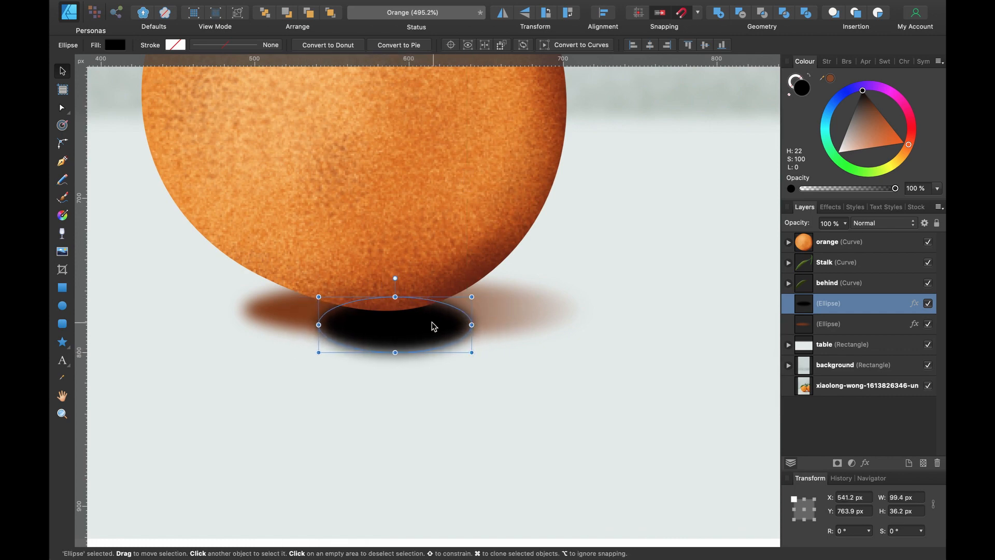
pyautogui.moveTo(398, 354); pyautogui.dragTo(398, 354)
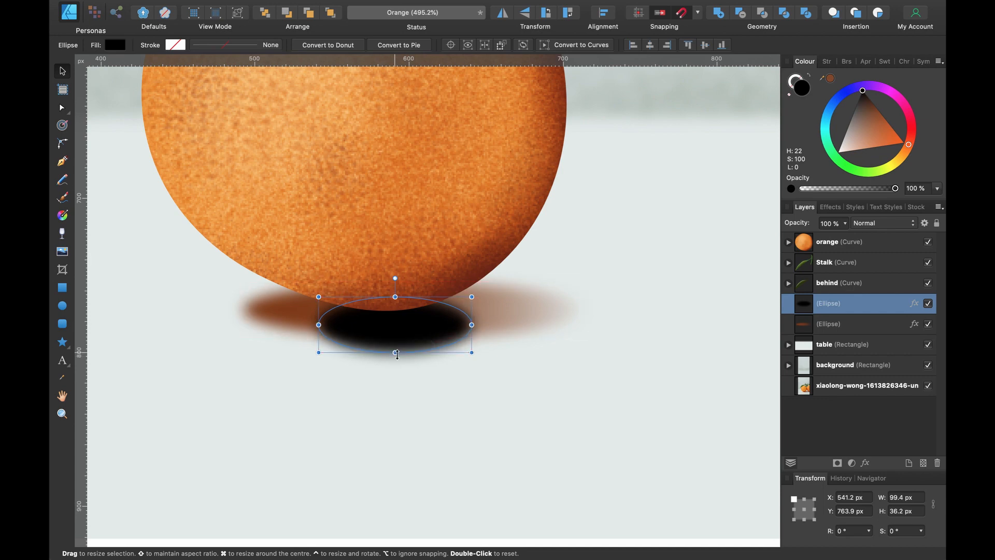
# Convert the black shadow ellipse to curves, sharpen its two side nodes and raise its bottom node to flatten the underside
pyautogui.click(581, 47)
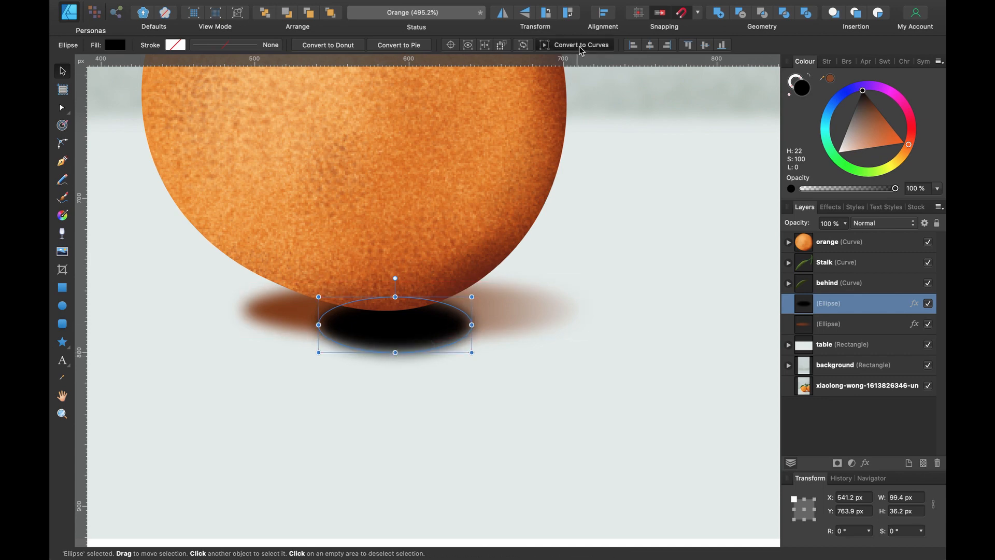
pyautogui.press('a')
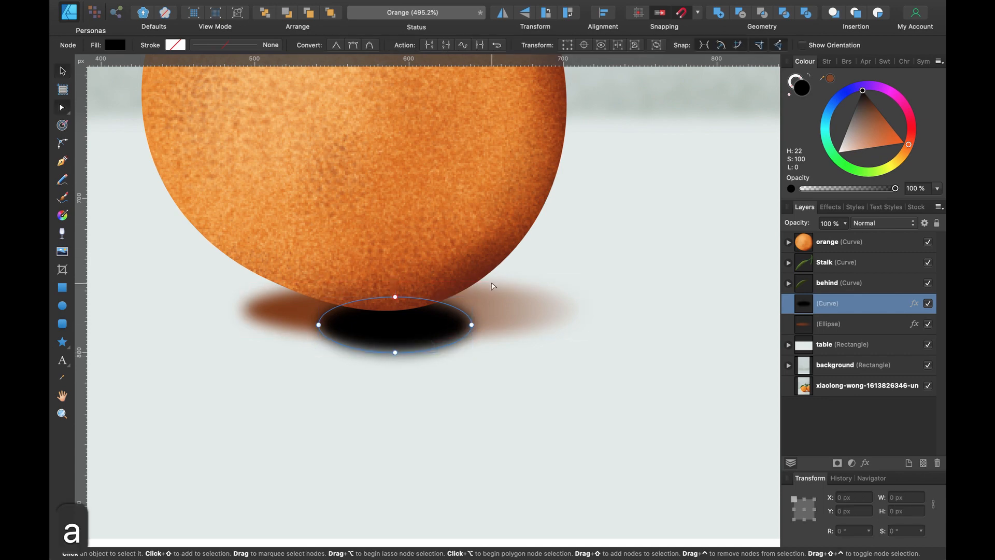
pyautogui.click(471, 325)
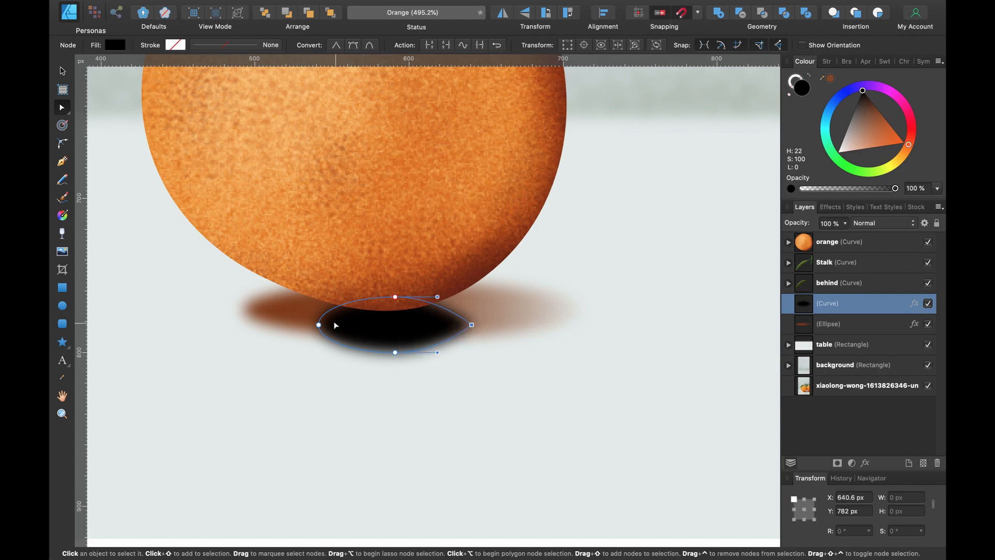
pyautogui.keyDown('alt'); pyautogui.click(318, 325); pyautogui.keyUp('alt')
pyautogui.moveTo(395, 352); pyautogui.dragTo(396, 331)
pyautogui.press('v')
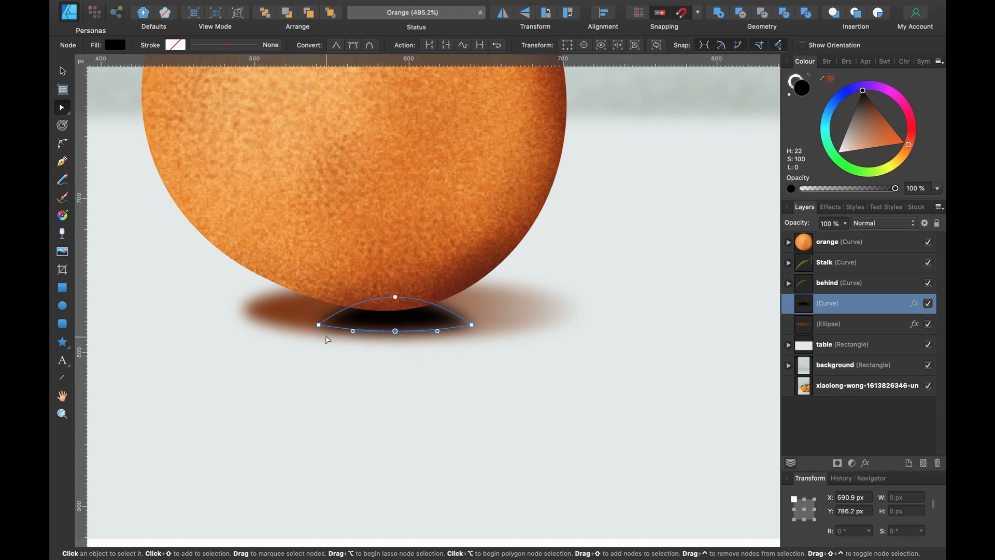
# Lower the reshaped black shadow's opacity to 60%
pyautogui.scroll(-6, 329, 340)
pyautogui.hscroll(-2, 371, 313)
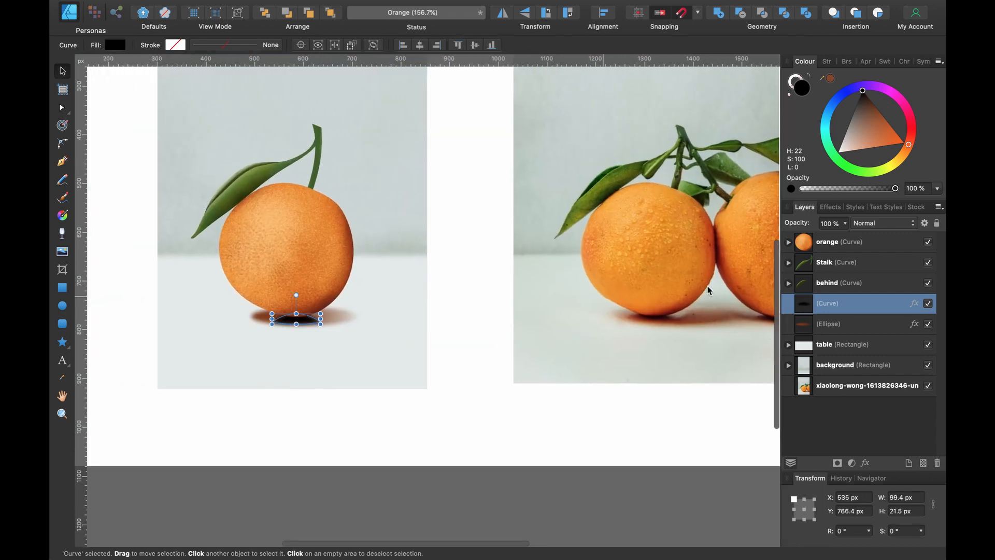
pyautogui.click(846, 224)
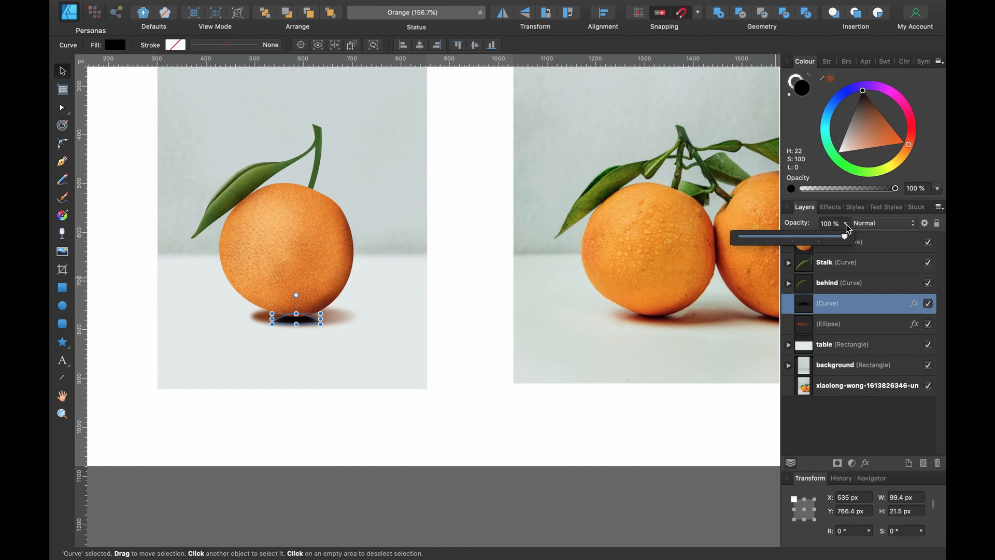
pyautogui.moveTo(845, 238); pyautogui.dragTo(802, 241)
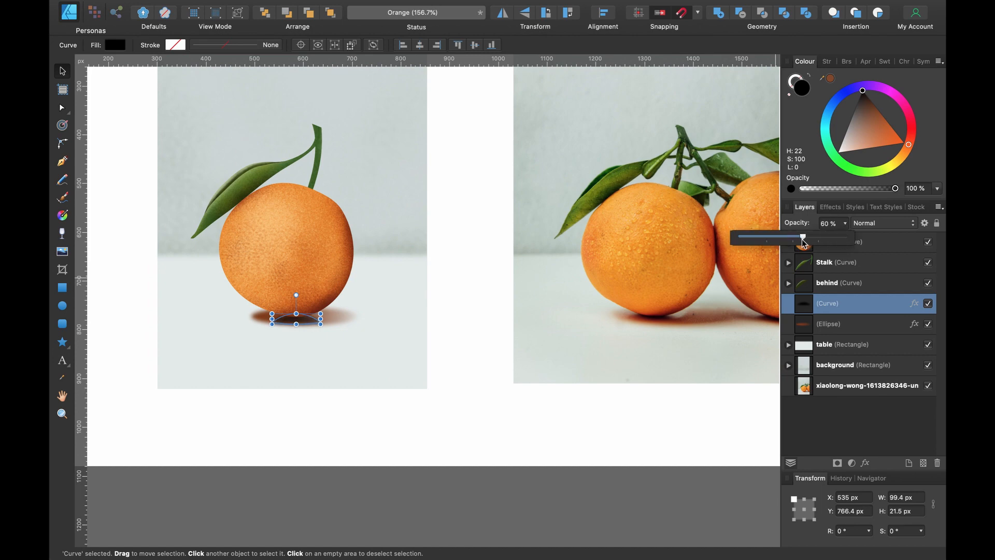
# Draw a black ellipse about 55 px wide and 16 px high at the orange's contact point and nudge it slightly down and left
pyautogui.scroll(8, 326, 306)
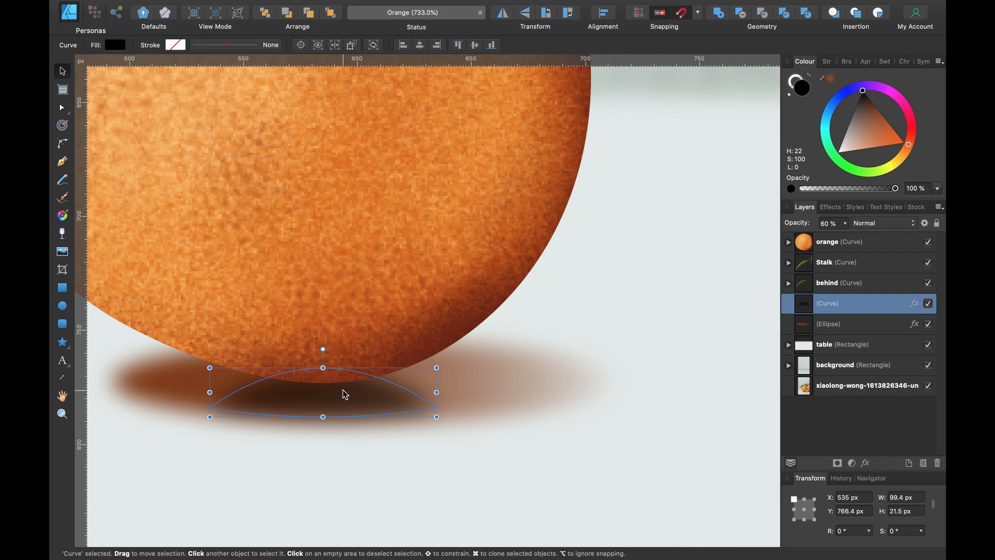
pyautogui.click(64, 307)
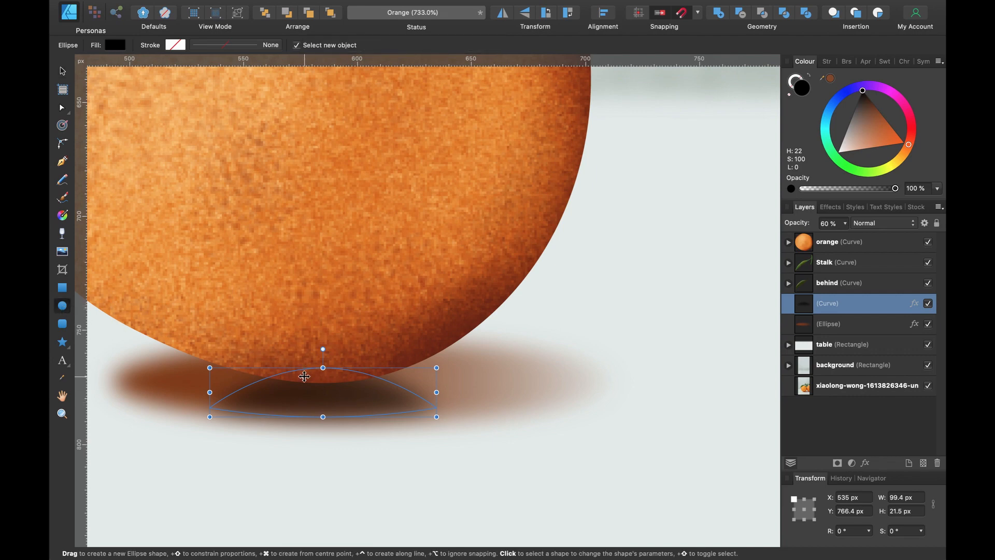
pyautogui.moveTo(272, 356); pyautogui.dragTo(397, 392)
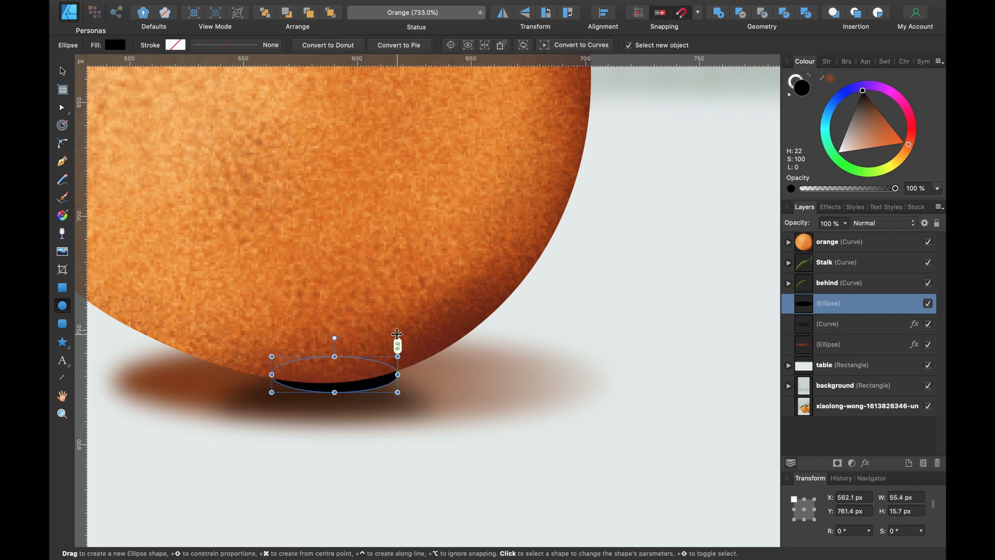
pyautogui.press('v')
pyautogui.moveTo(366, 377)
pyautogui.mouseDown()
pyautogui.moveTo(349, 380)
pyautogui.moveTo(356, 382)
pyautogui.mouseUp()
# Apply a Gaussian Blur layer effect with a 3.8 px radius to the small black ellipse
pyautogui.scroll(-5, 357, 381)
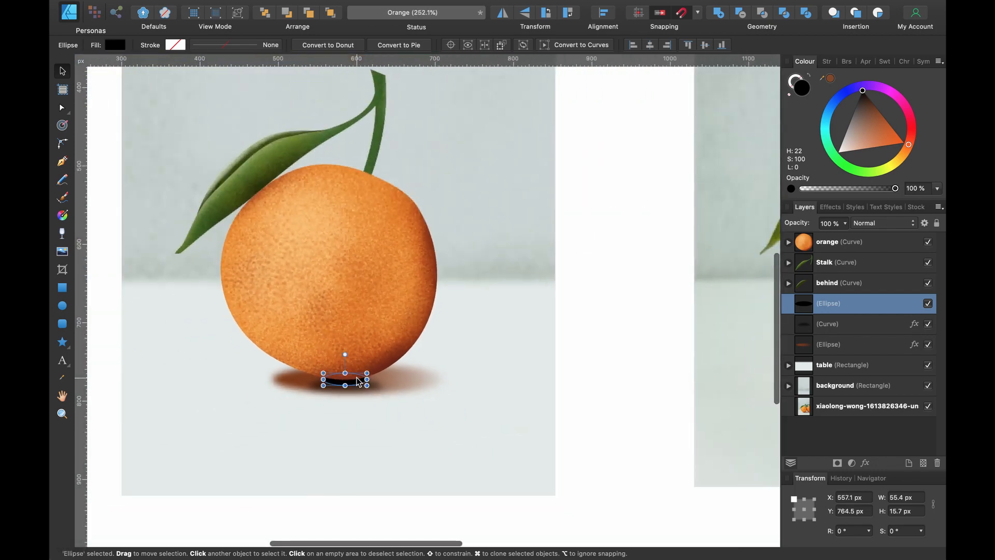
pyautogui.click(862, 462)
pyautogui.moveTo(584, 92); pyautogui.dragTo(628, 96)
pyautogui.click(760, 376)
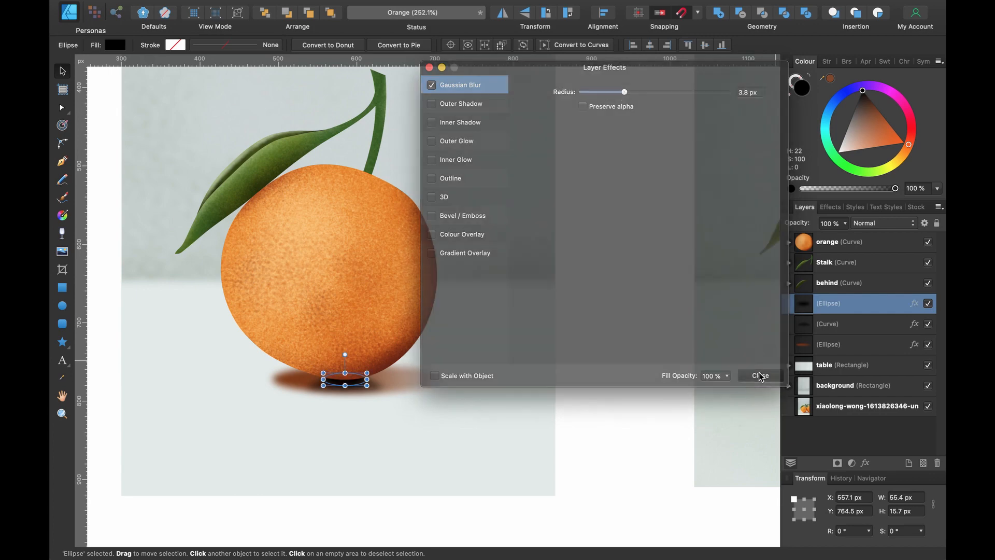
# Compare the layered shadow under the illustrated orange with the shadow in the reference photo
pyautogui.hscroll(3, 389, 398)
pyautogui.scroll(2, 389, 398)
pyautogui.scroll(-5, 387, 393)
pyautogui.scroll(-2, 387, 394)
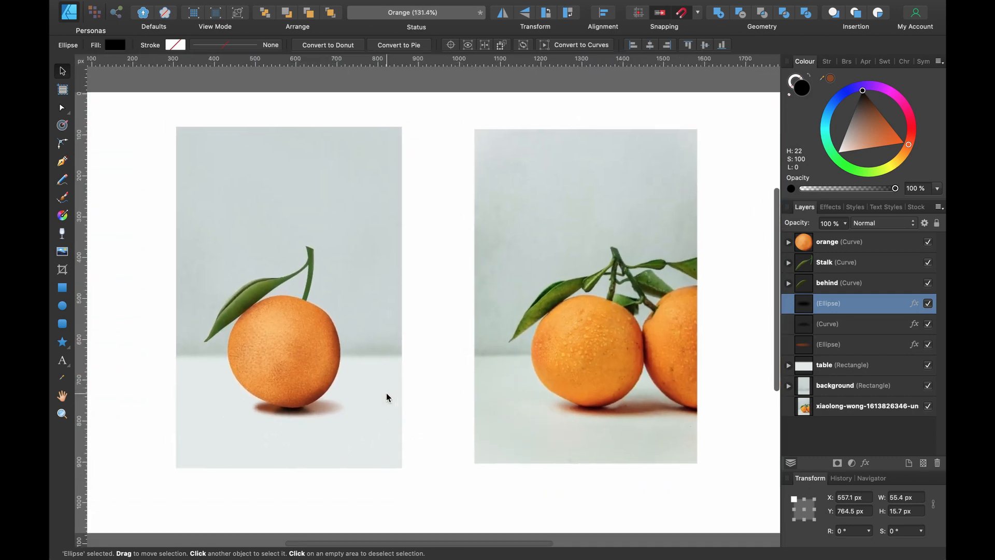
pyautogui.hscroll(-2, 387, 394)
pyautogui.scroll(2, 386, 397)
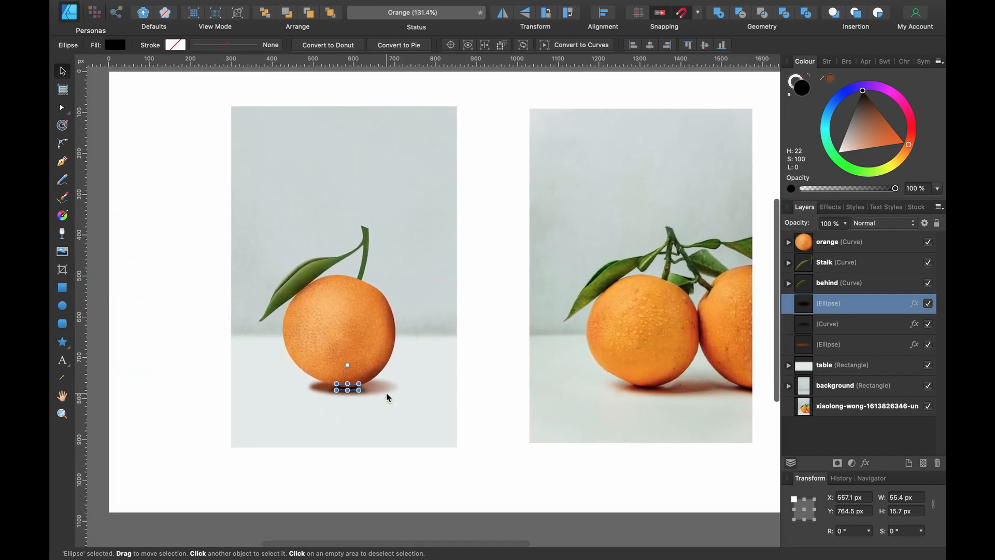
pyautogui.scroll(6, 386, 396)
pyautogui.scroll(4, 386, 386)
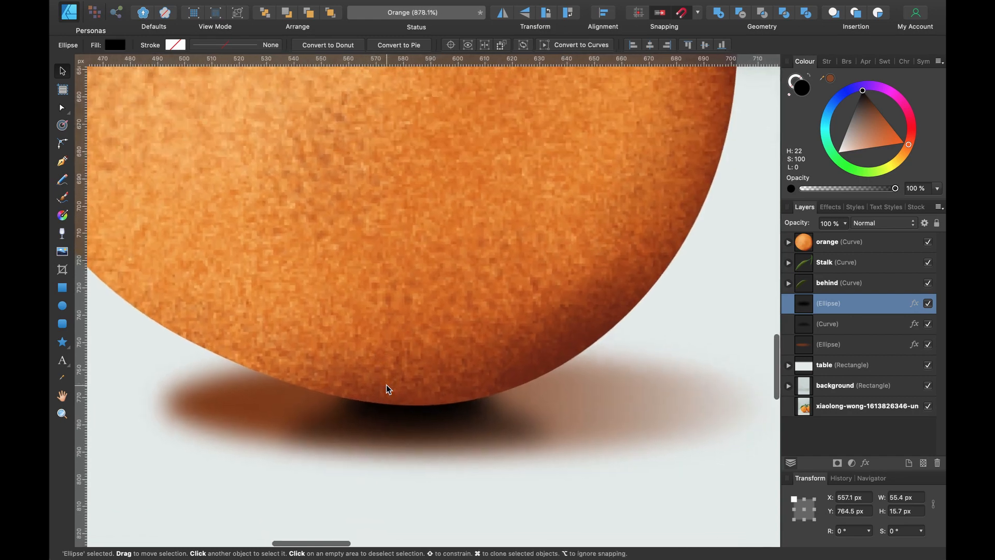
# Shift the midpoint of the brown shadow ellipse's transparency gradient towards its faded right end
pyautogui.moveTo(394, 394); pyautogui.dragTo(424, 414)
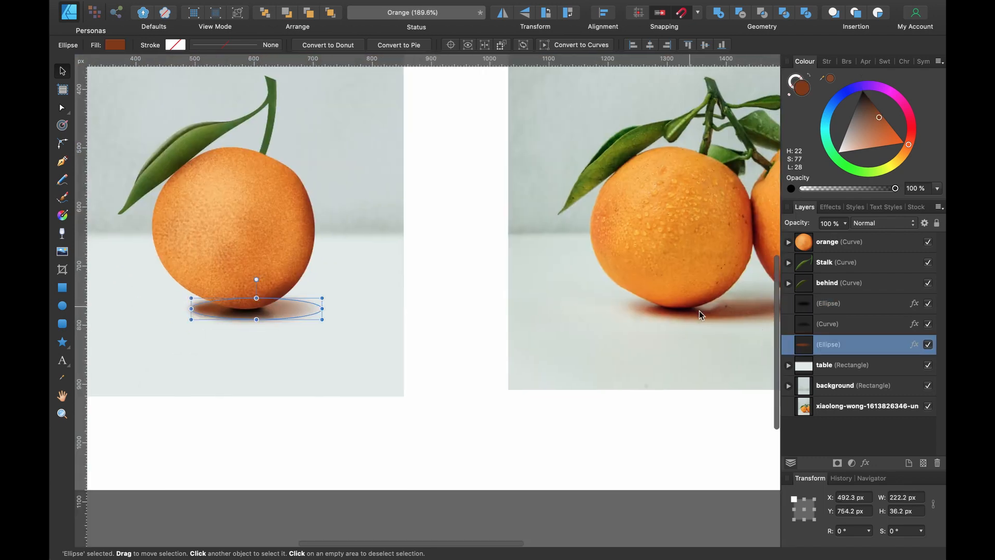
pyautogui.hscroll(3, 698, 314)
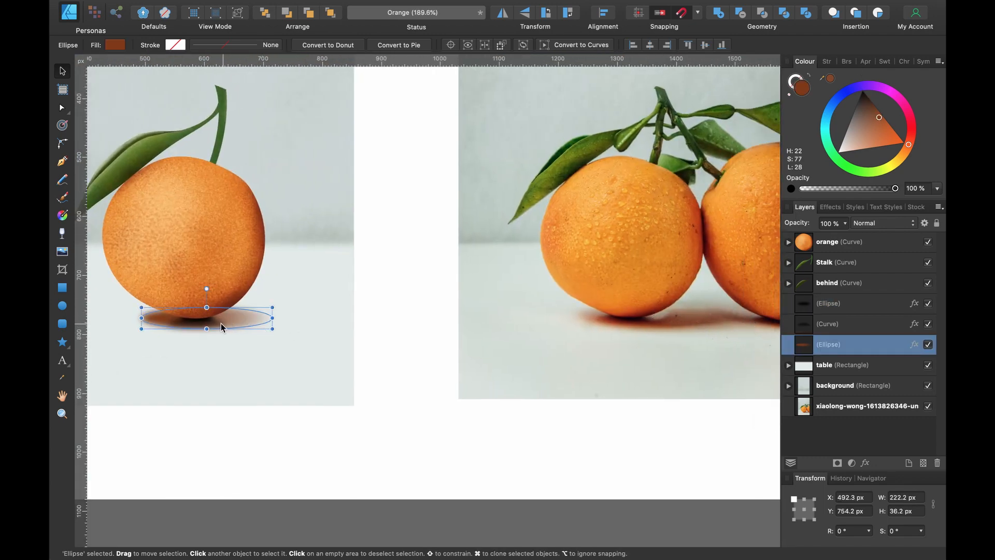
pyautogui.scroll(3, 235, 317)
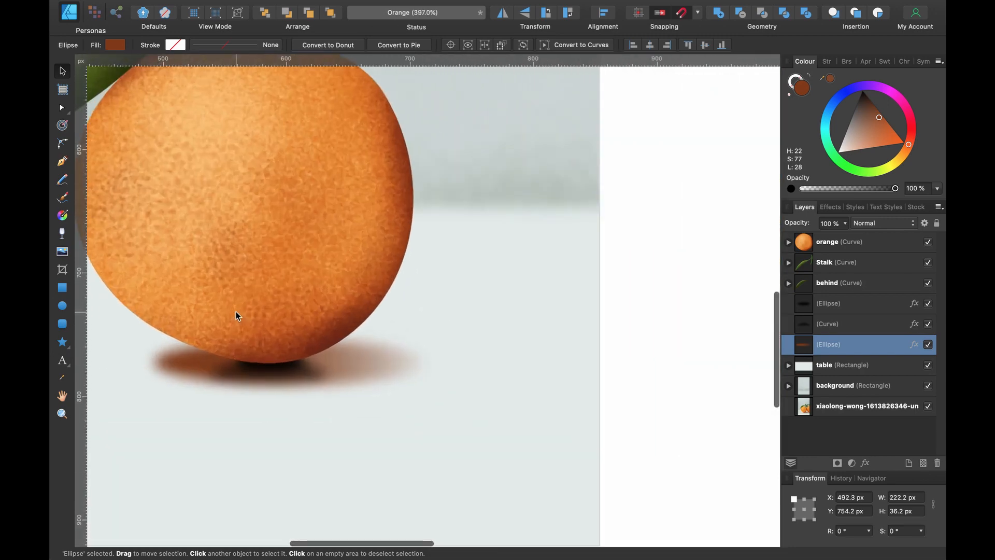
pyautogui.click(61, 238)
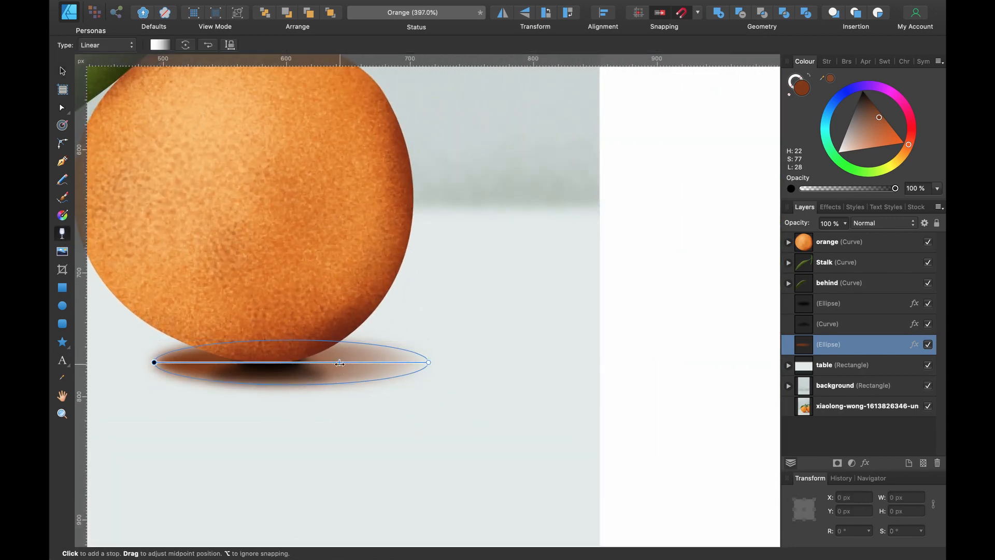
pyautogui.moveTo(339, 363); pyautogui.dragTo(387, 363)
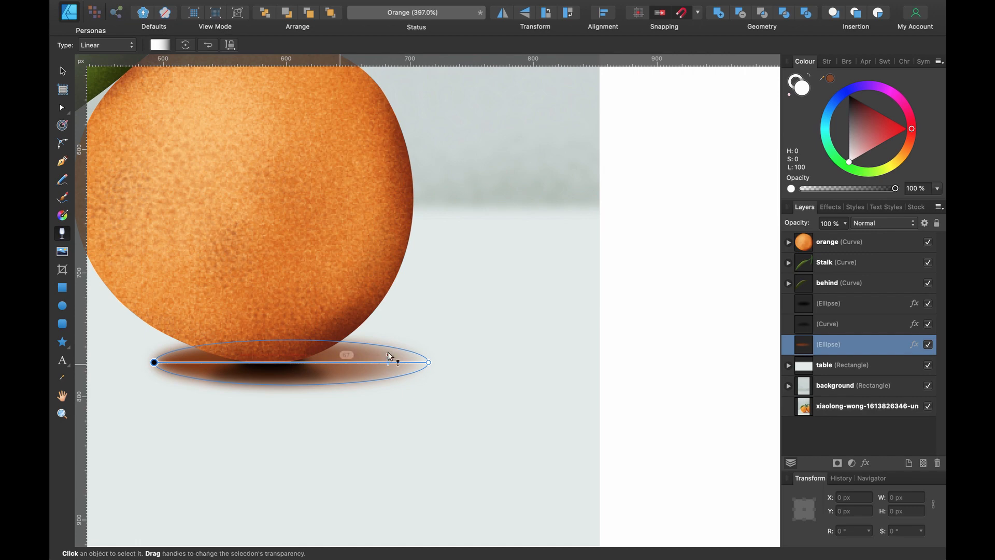
pyautogui.scroll(-5, 389, 353)
pyautogui.press('v')
# Examine the reference orange's contact shadow up close and check it against the illustrated shadow
pyautogui.scroll(3, 421, 314)
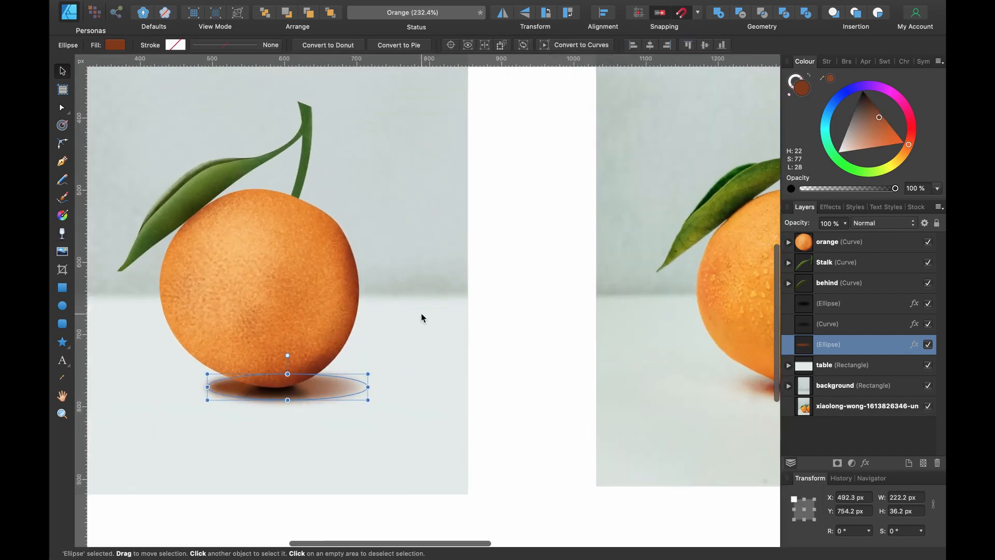
pyautogui.hscroll(5, 421, 318)
pyautogui.scroll(-2, 421, 317)
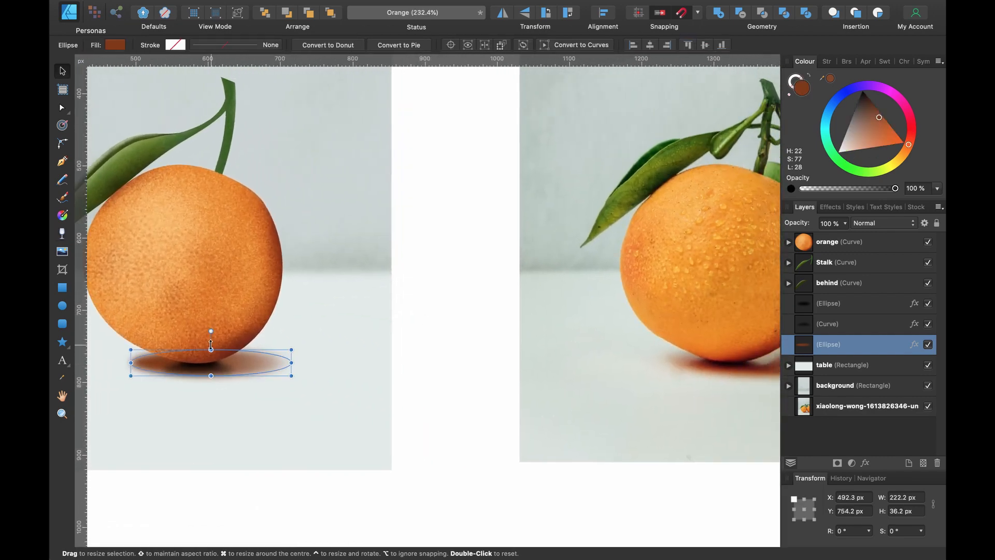
pyautogui.scroll(5, 179, 368)
pyautogui.hscroll(10, 179, 368)
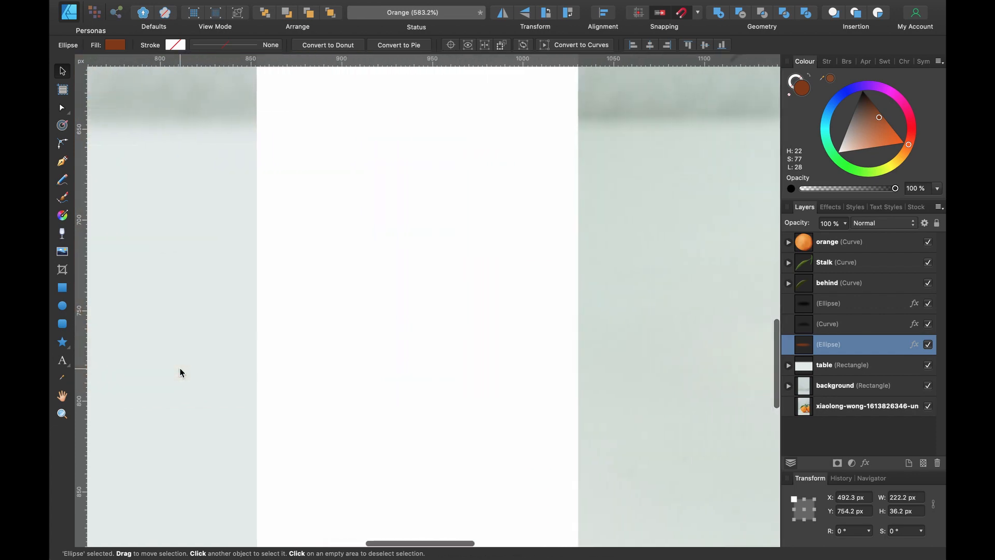
pyautogui.hscroll(10, 180, 368)
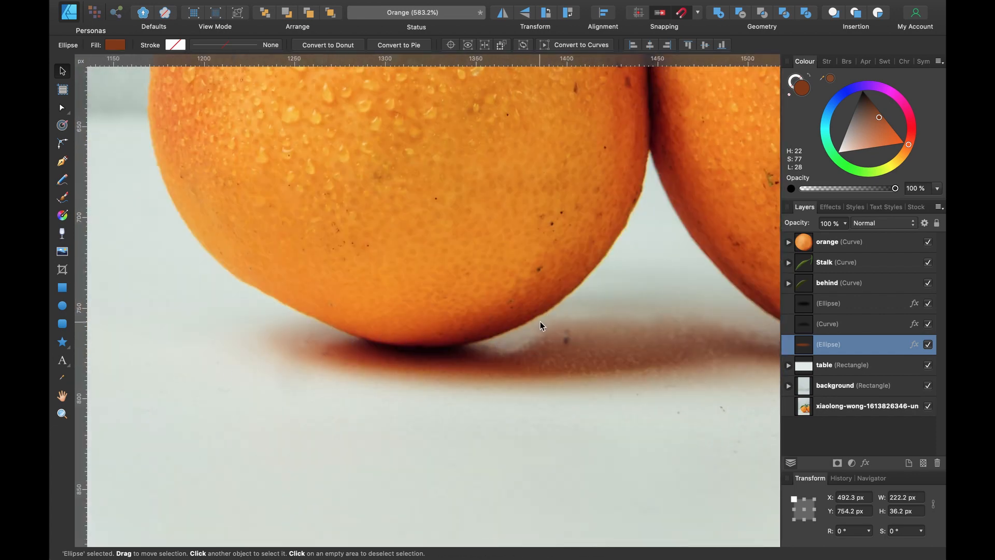
pyautogui.scroll(-5, 544, 293)
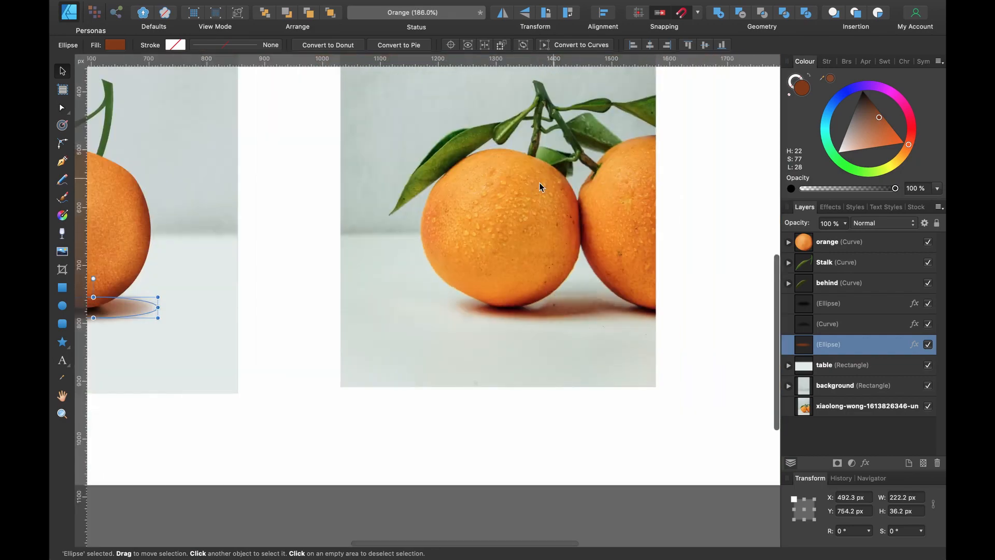
pyautogui.hscroll(-15, 514, 192)
pyautogui.scroll(5, 536, 275)
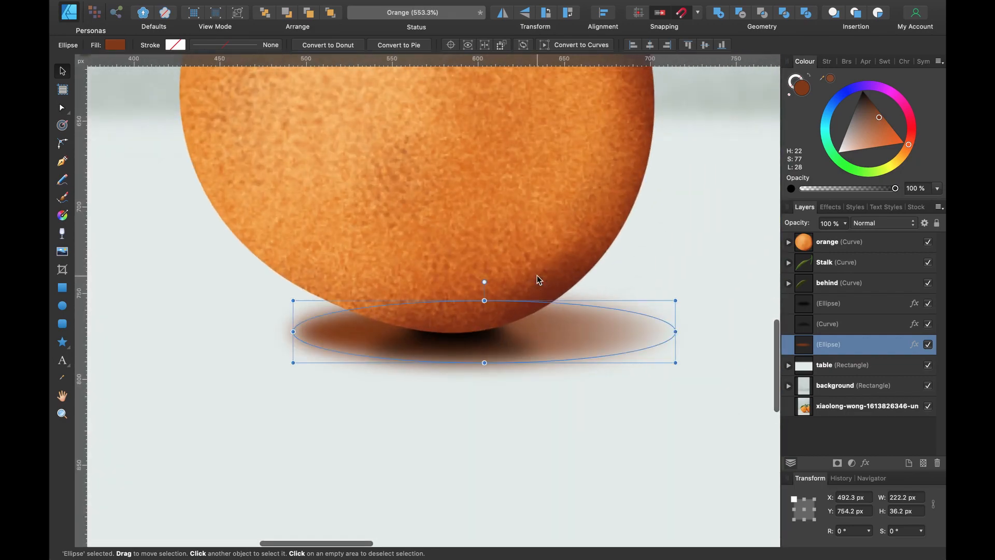
# Duplicate the 60% black shadow curve, then flip the copy vertically and move it up against the orange's underside
pyautogui.click(855, 323)
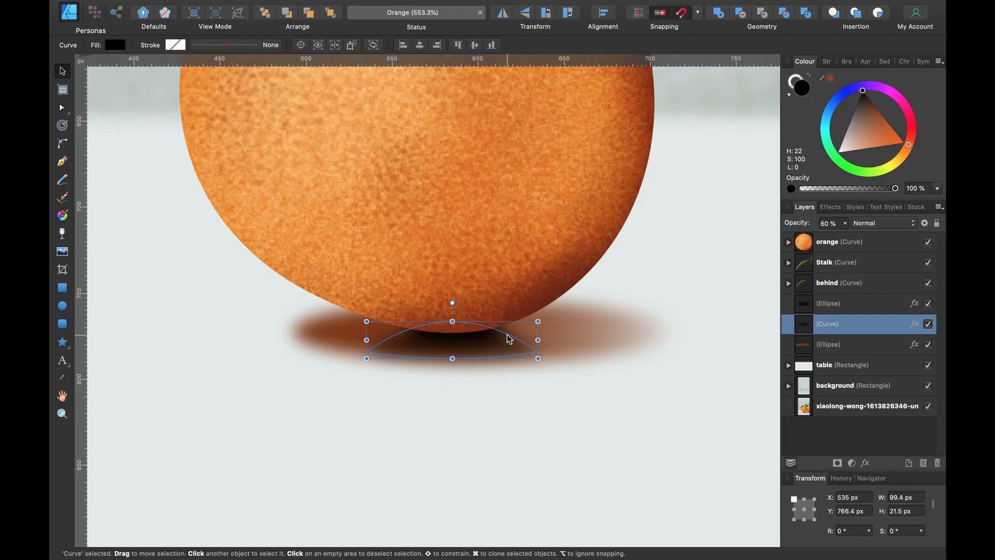
pyautogui.press('super+j')
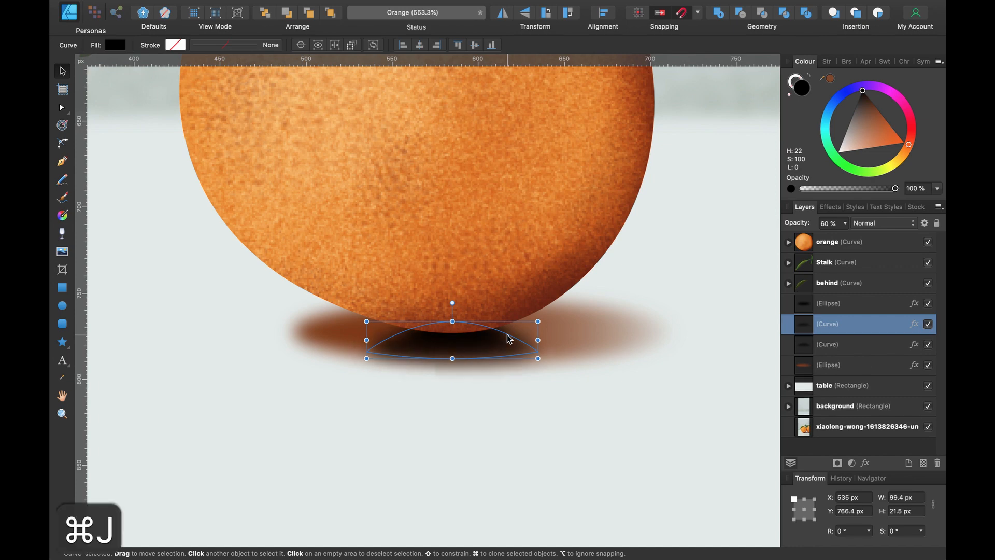
pyautogui.click(527, 14)
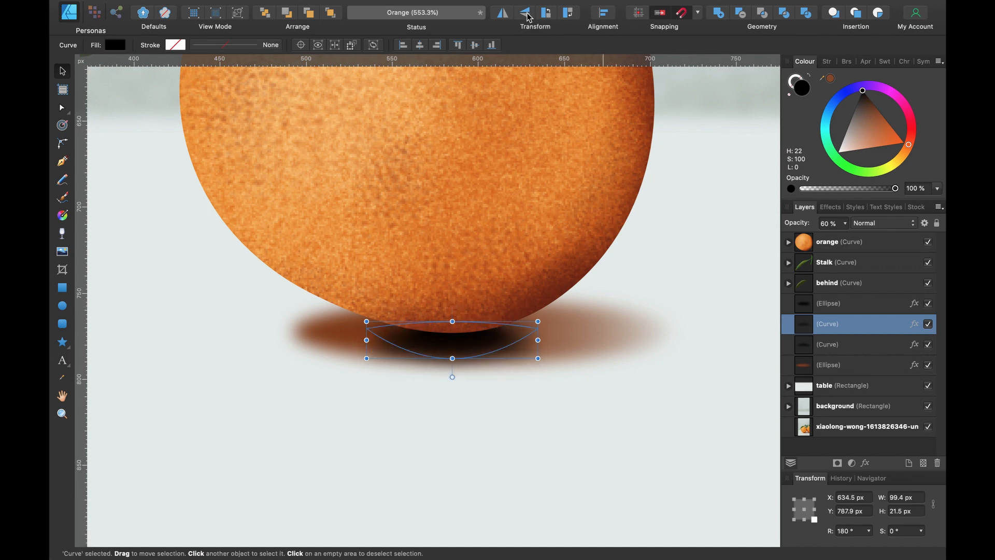
pyautogui.moveTo(450, 363); pyautogui.dragTo(460, 327)
# Fill the flipped curve with white and enlarge it to about 139 px wide and 27 px high along the orange's underside
pyautogui.moveTo(869, 105); pyautogui.dragTo(731, 205)
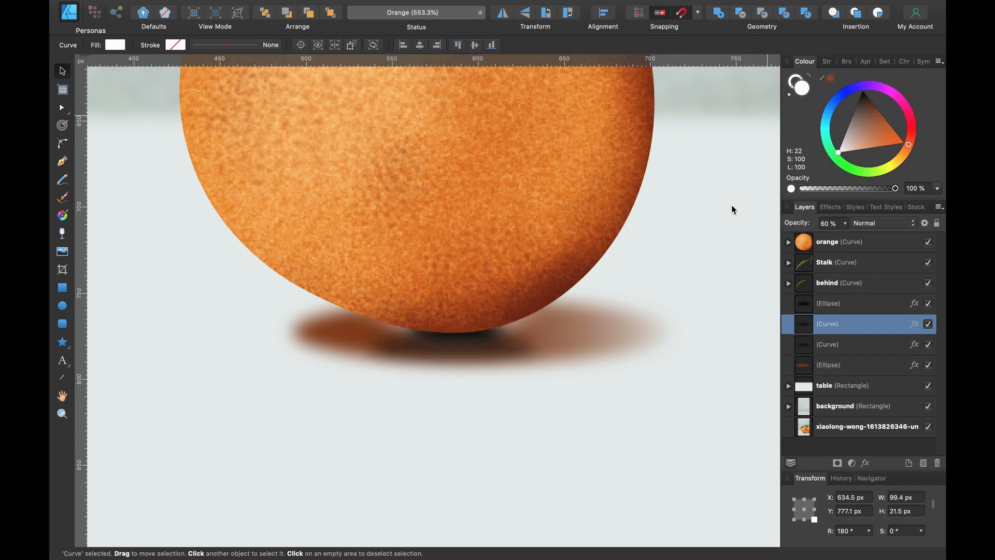
pyautogui.scroll(-3, 557, 278)
pyautogui.hscroll(-3, 558, 278)
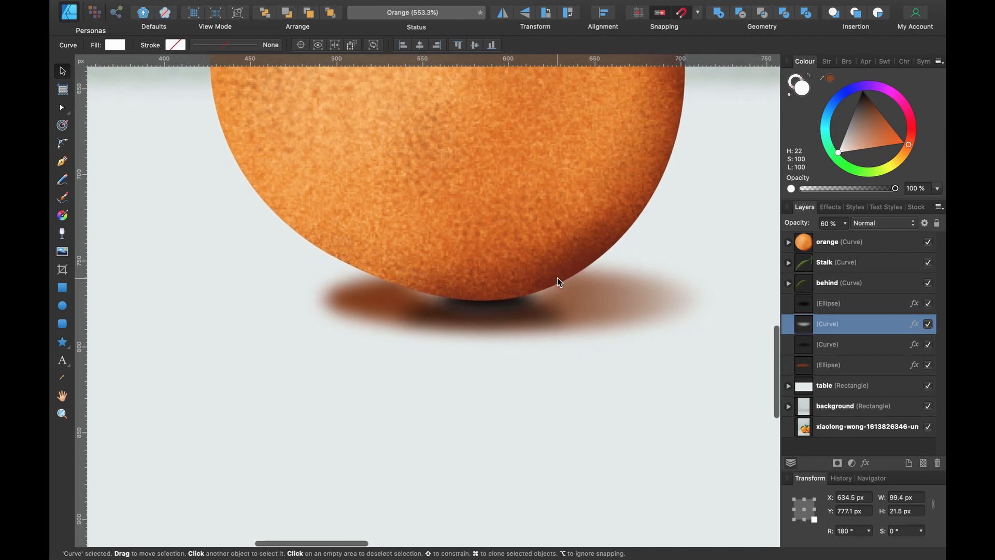
pyautogui.moveTo(571, 290); pyautogui.dragTo(578, 289)
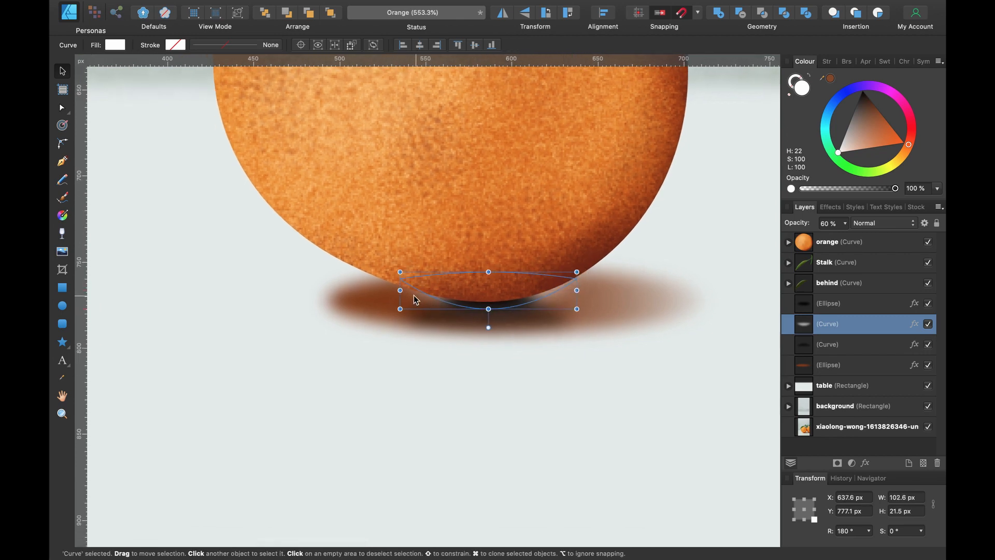
pyautogui.moveTo(400, 290); pyautogui.dragTo(375, 290)
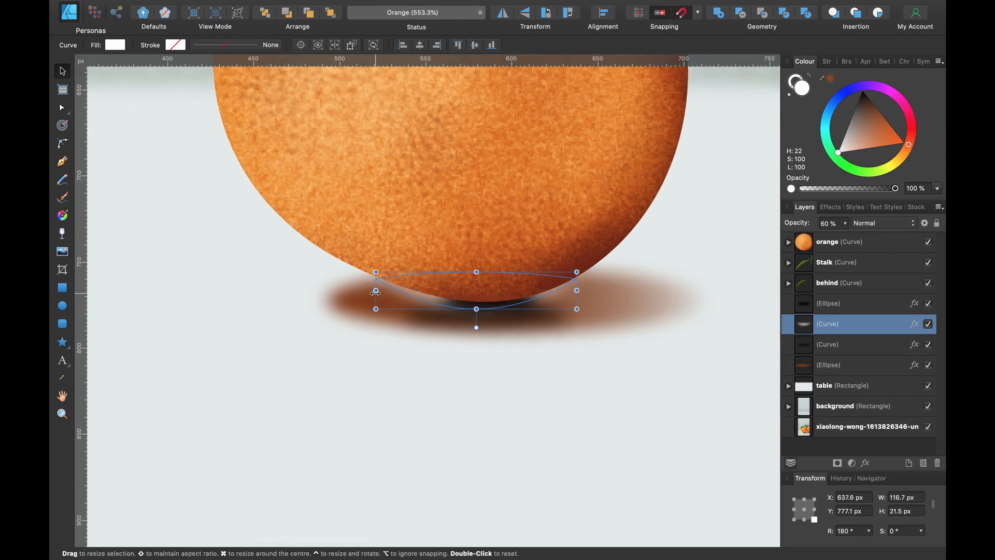
pyautogui.moveTo(476, 271); pyautogui.dragTo(475, 262)
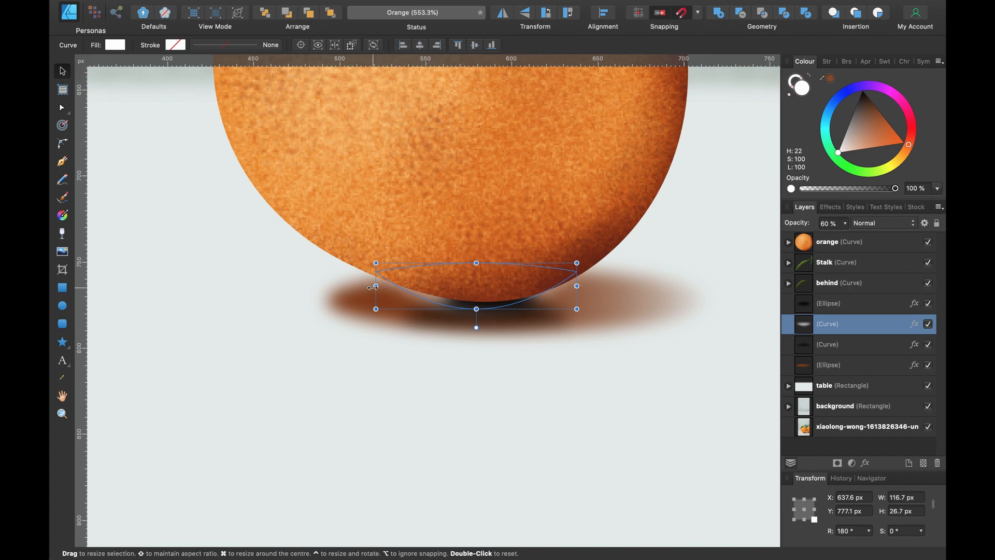
pyautogui.moveTo(376, 286); pyautogui.dragTo(358, 286)
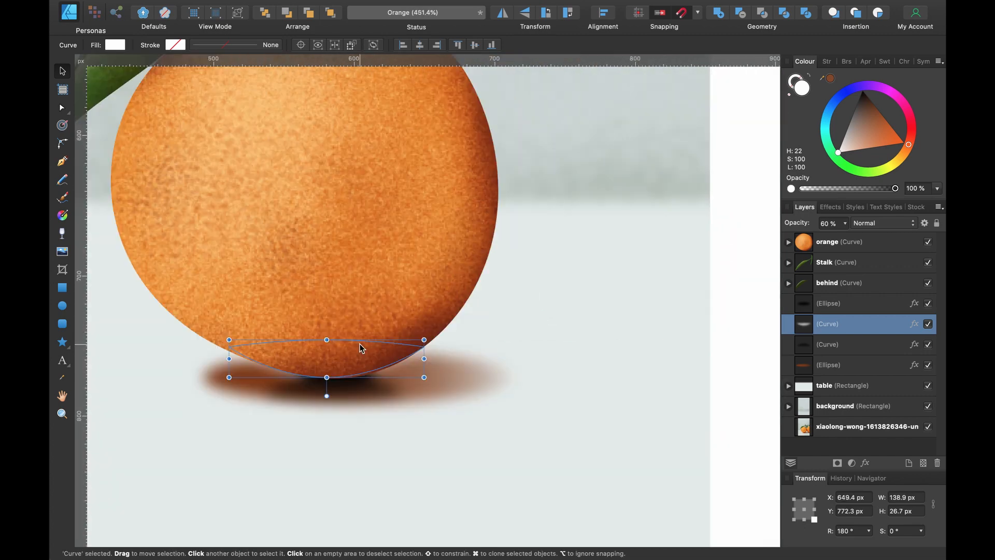
# Reshape the white reflection curve by pulling its right corner node outward and adjusting its lower edge to follow the orange's underside
pyautogui.press('a')
pyautogui.scroll(5, 415, 366)
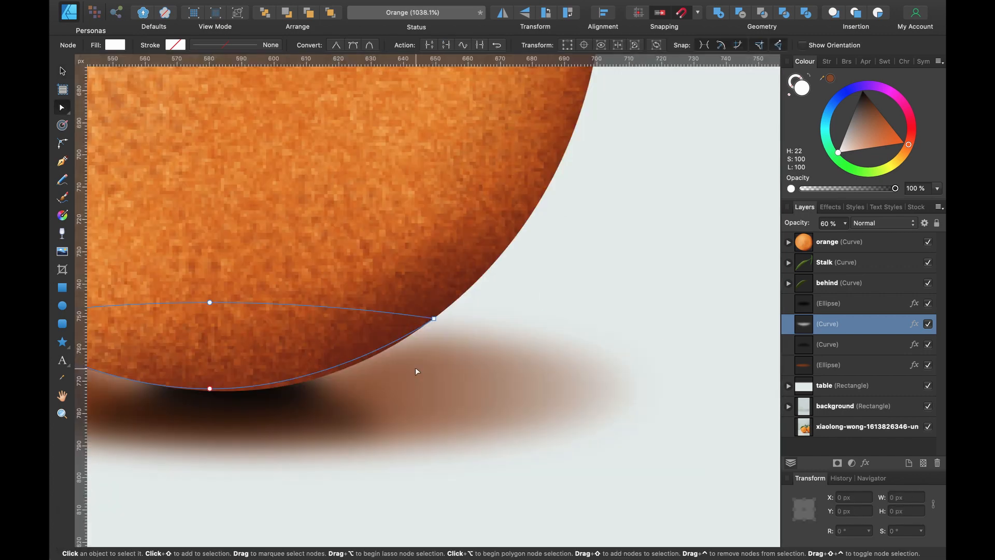
pyautogui.moveTo(434, 318); pyautogui.dragTo(467, 331)
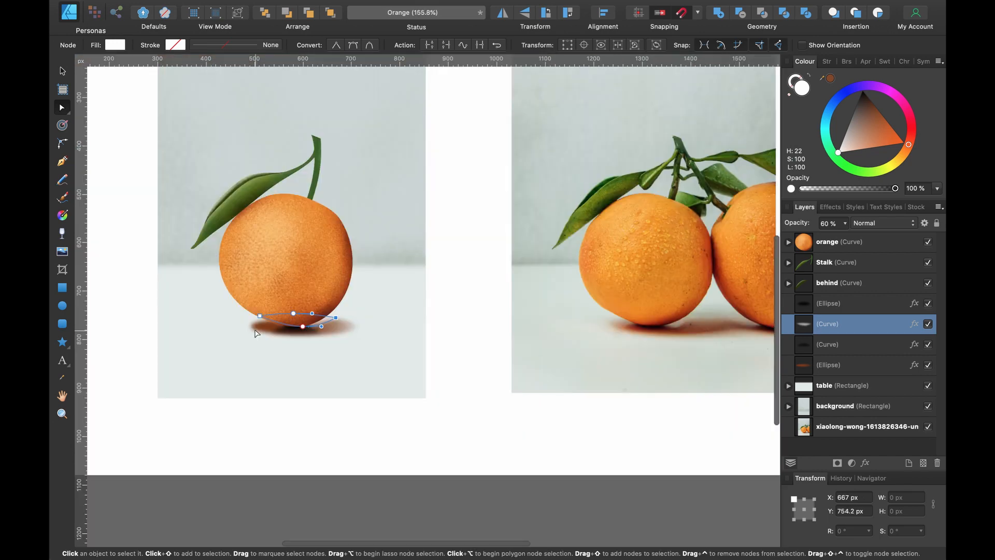
pyautogui.scroll(5, 254, 329)
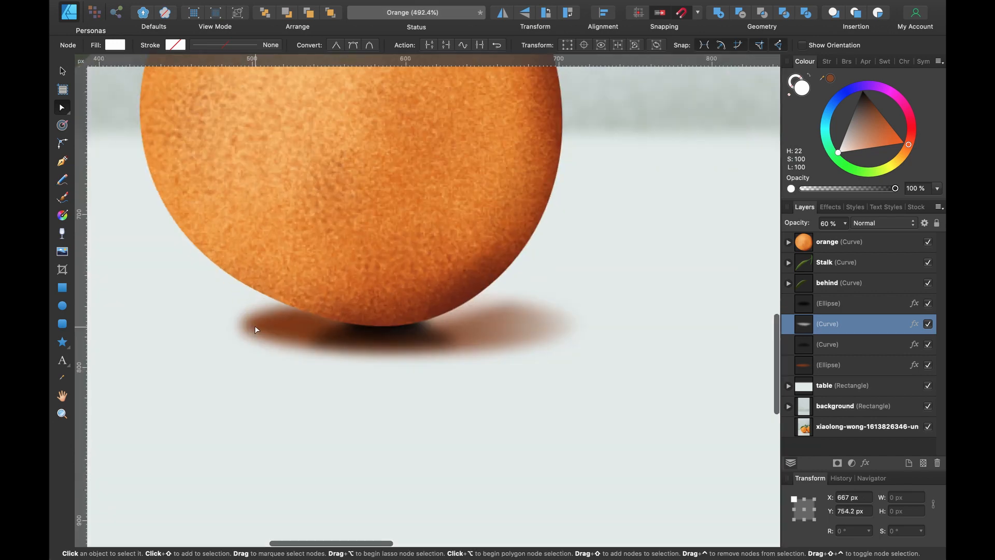
pyautogui.scroll(3, 255, 327)
pyautogui.click(257, 279)
pyautogui.moveTo(377, 324); pyautogui.dragTo(309, 324)
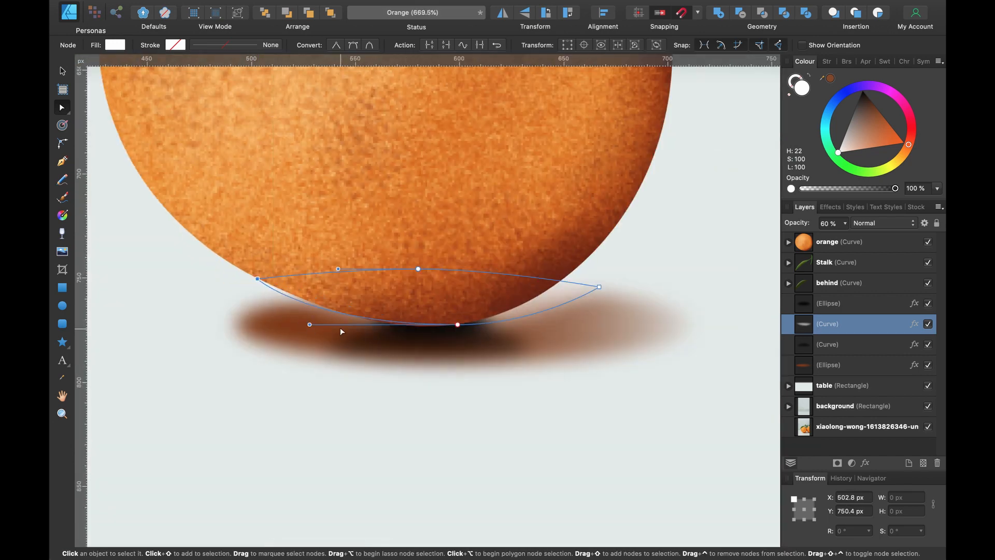
pyautogui.click(359, 319)
pyautogui.scroll(-10, 360, 319)
# Group the two shadow ellipses and two shadow curves, and name the group Shadow
pyautogui.press('v')
pyautogui.click(840, 307)
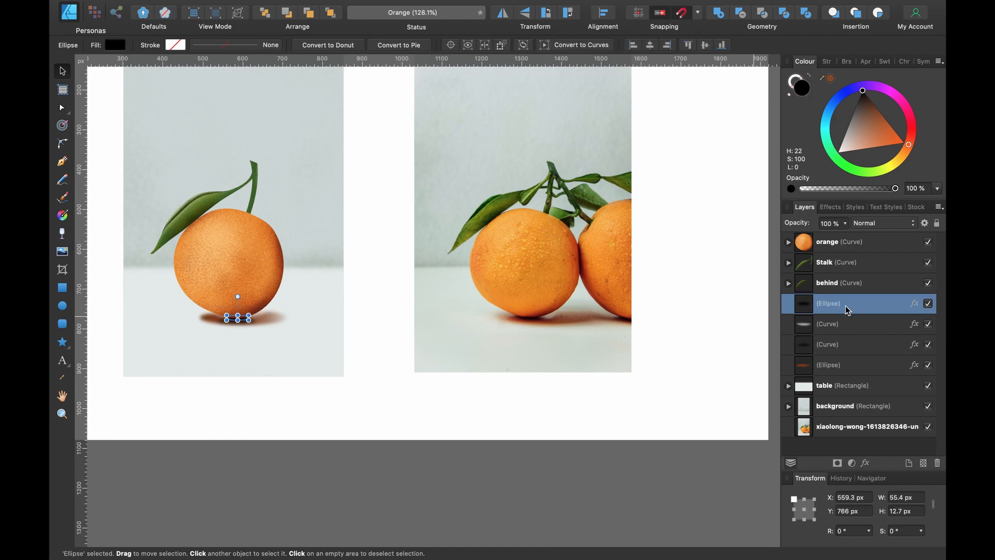
pyautogui.keyDown('shift'); pyautogui.click(849, 364); pyautogui.keyUp('shift')
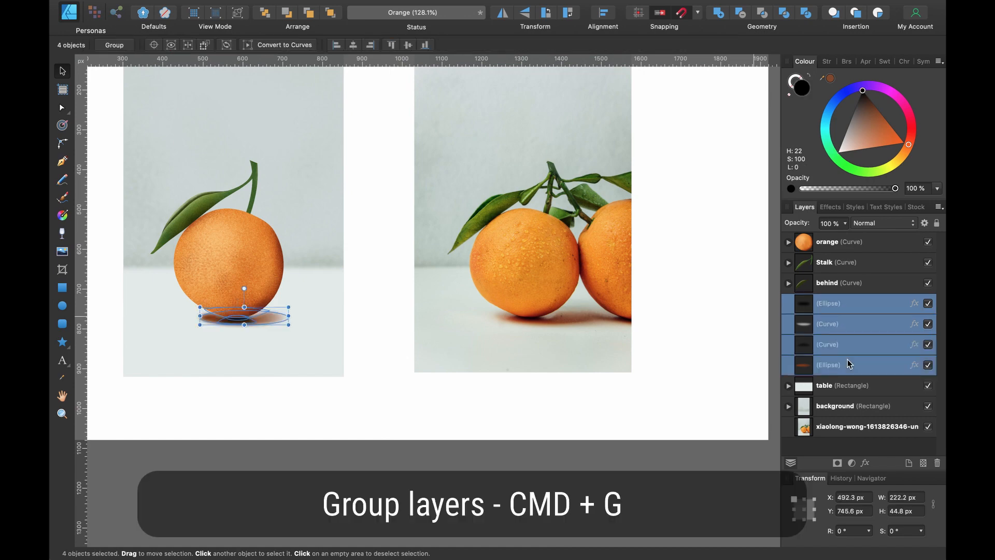
pyautogui.press('super+g')
pyautogui.doubleClick(839, 303)
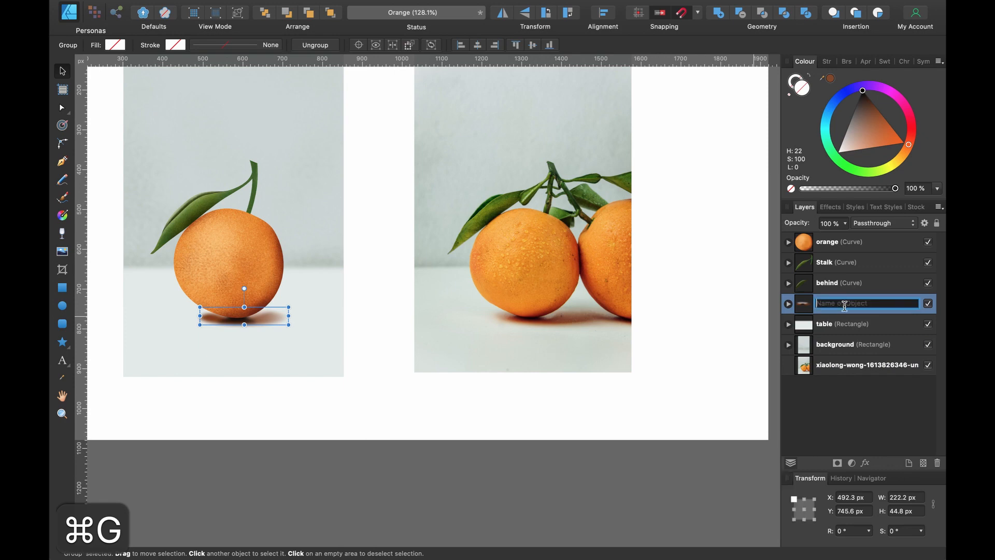
pyautogui.write('Shadow')
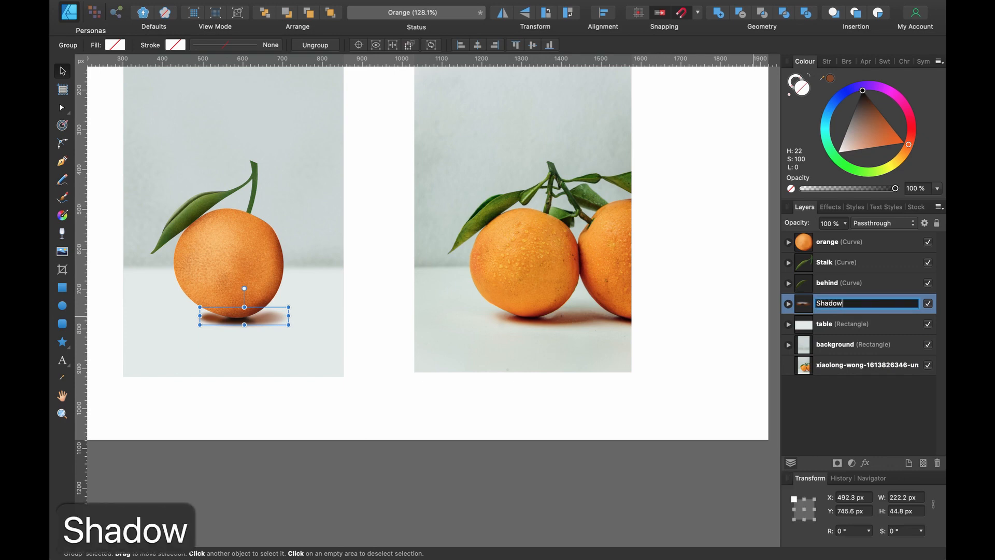
pyautogui.press('Return')
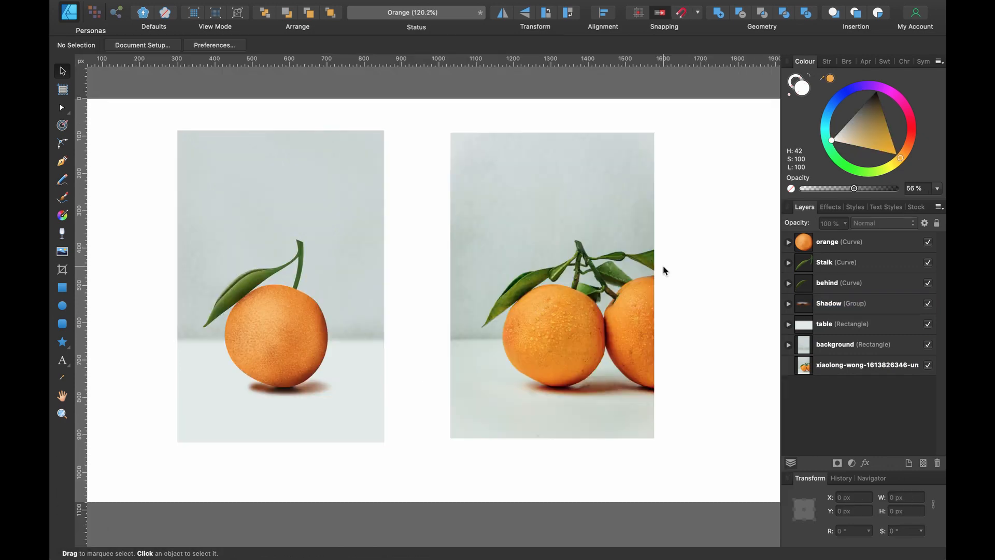
# Nest the orange, Stalk, behind, Shadow and table layers inside the background rectangle
pyautogui.click(842, 250)
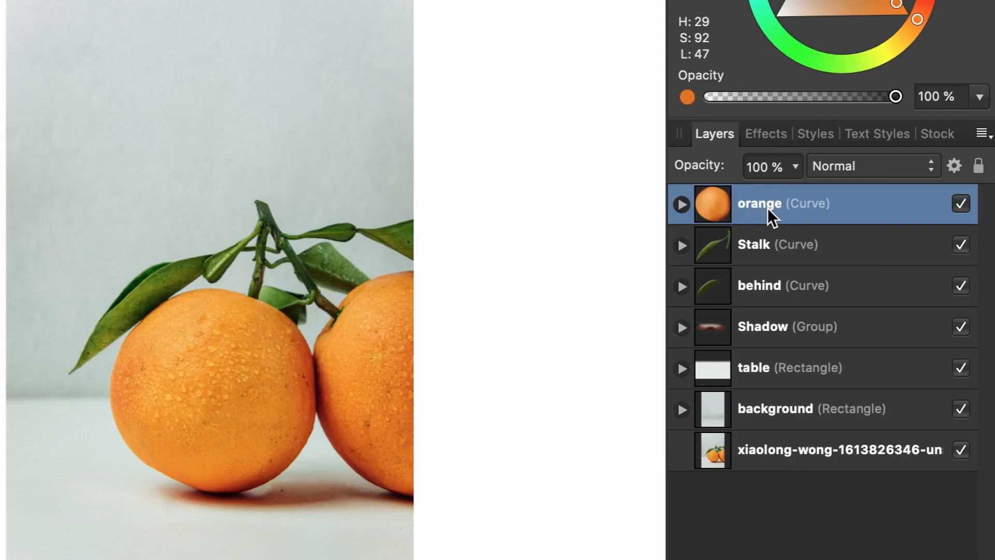
pyautogui.keyDown('shift'); pyautogui.click(791, 367); pyautogui.keyUp('shift')
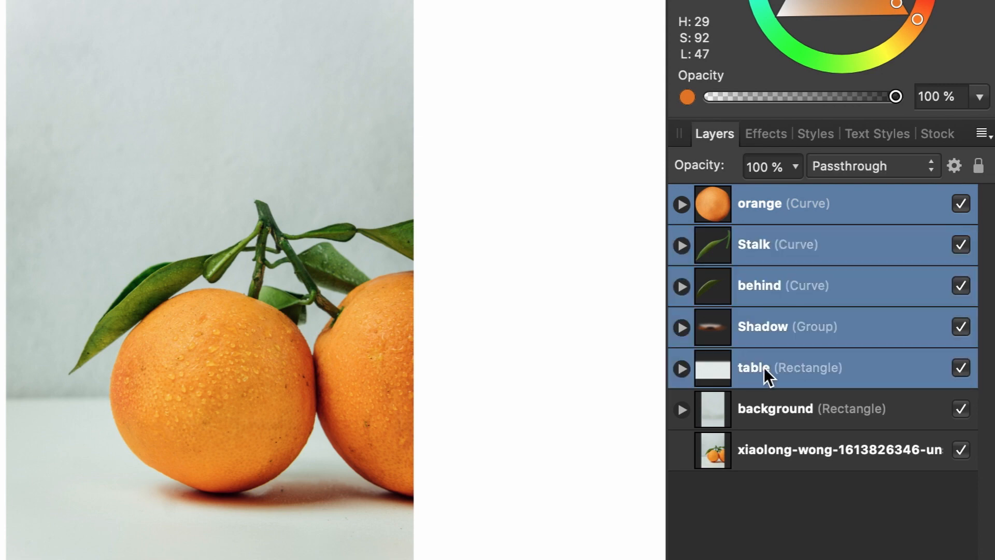
pyautogui.moveTo(764, 367); pyautogui.dragTo(766, 419)
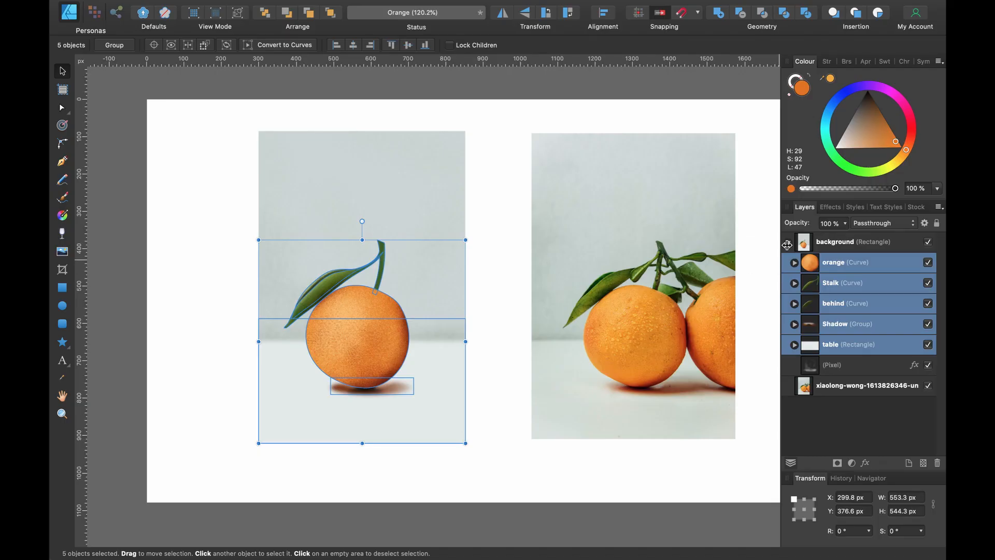
# Duplicate the orange curve and move the lower copy to the right so it sits beside the first orange
pyautogui.click(831, 262)
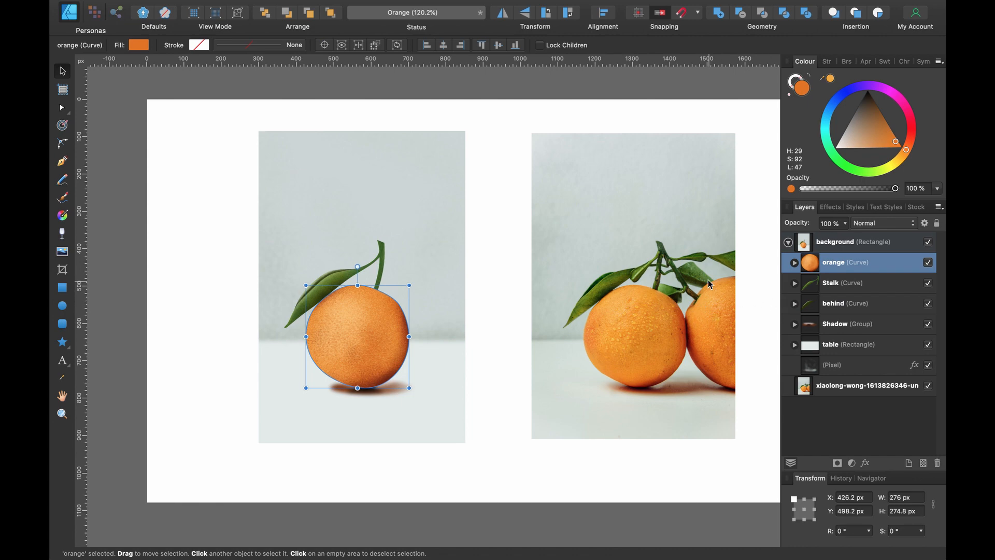
pyautogui.scroll(5, 363, 319)
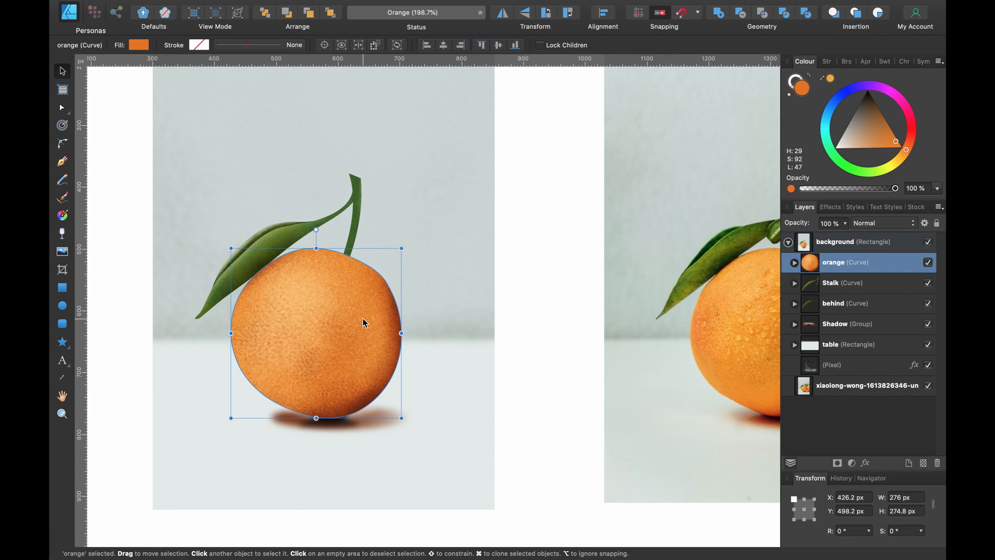
pyautogui.press('super+j')
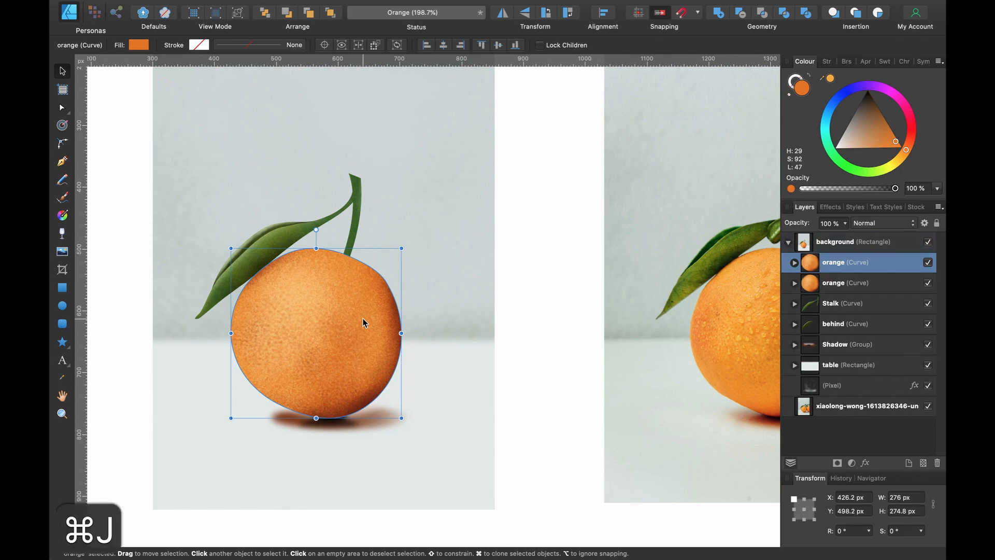
pyautogui.click(840, 284)
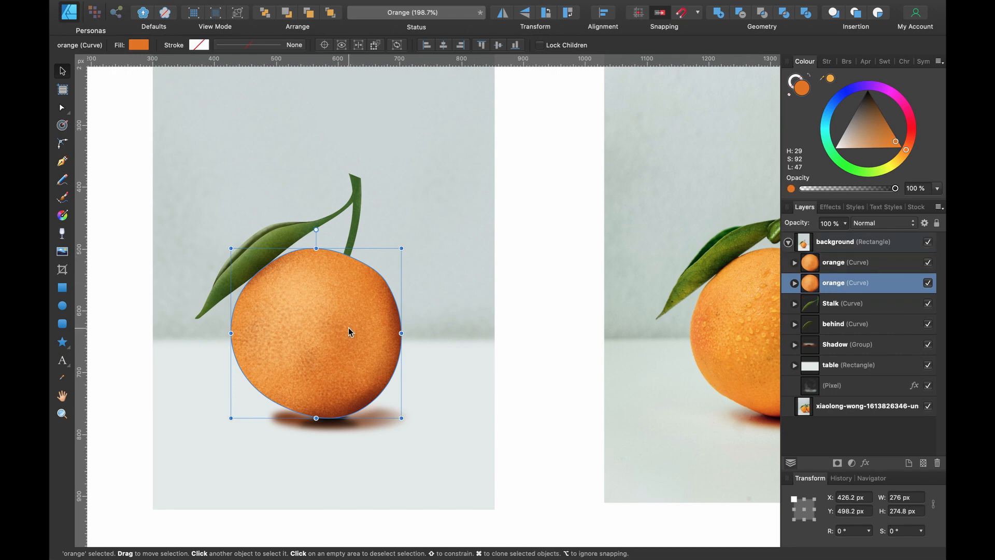
pyautogui.moveTo(348, 330); pyautogui.dragTo(517, 341)
pyautogui.hscroll(-5, 515, 337)
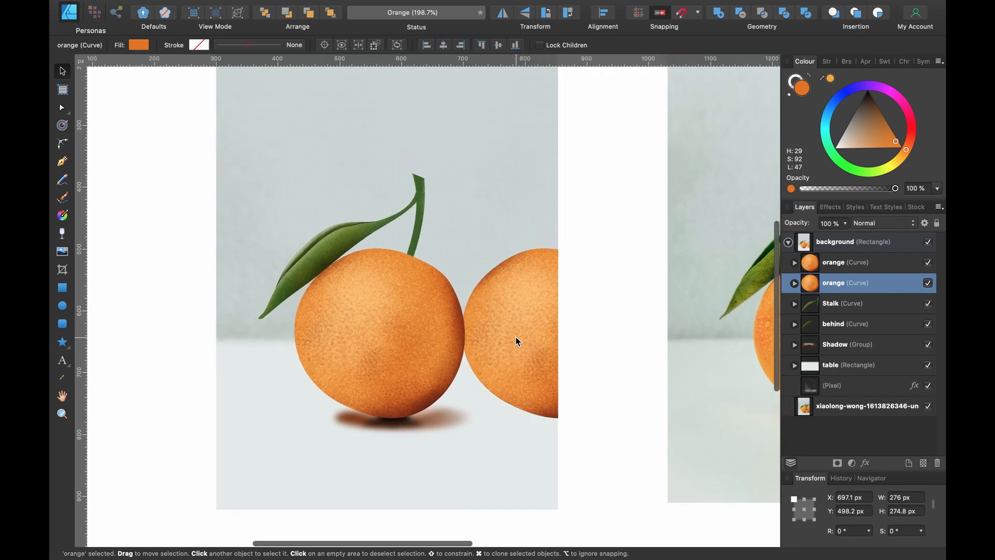
# Rotate the right-hand orange to -114° and reshape its left edge nodes to reduce the overlap with the first orange
pyautogui.scroll(-3, 497, 344)
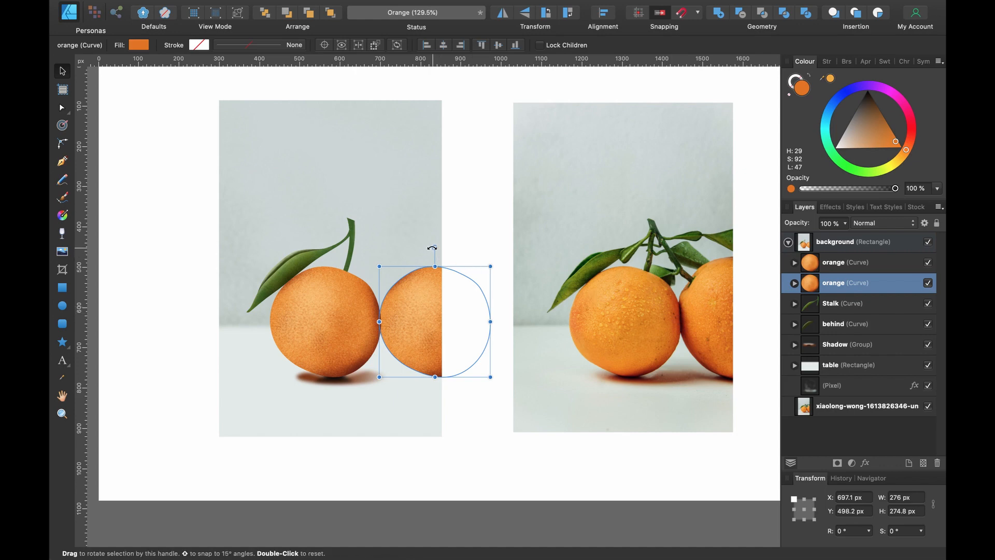
pyautogui.moveTo(435, 247); pyautogui.dragTo(504, 350)
pyautogui.scroll(10, 381, 297)
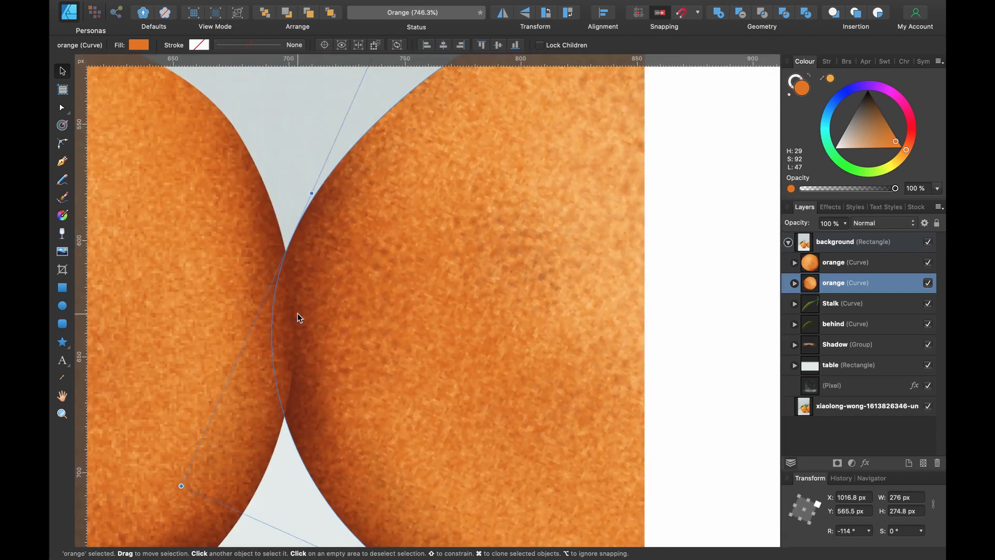
pyautogui.press('a')
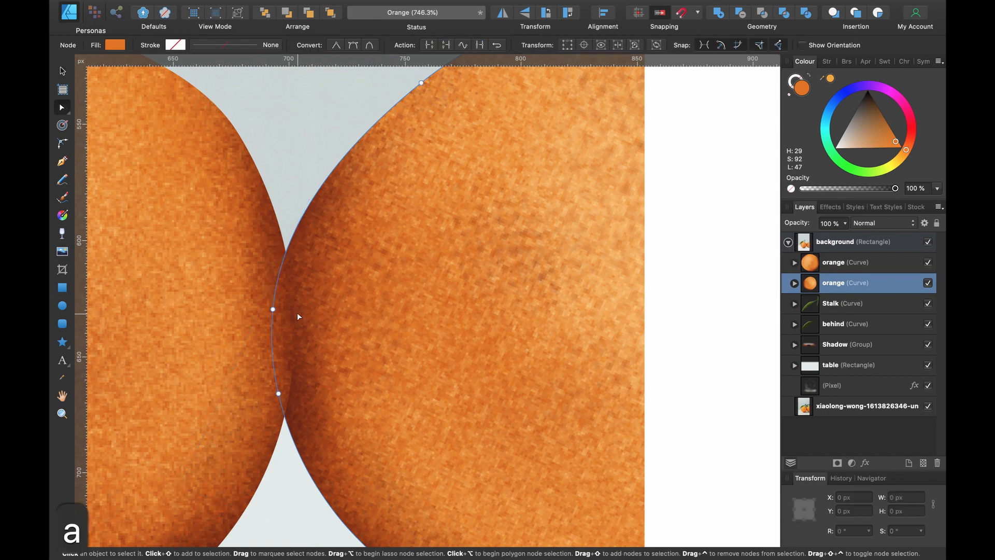
pyautogui.moveTo(274, 310); pyautogui.dragTo(285, 311)
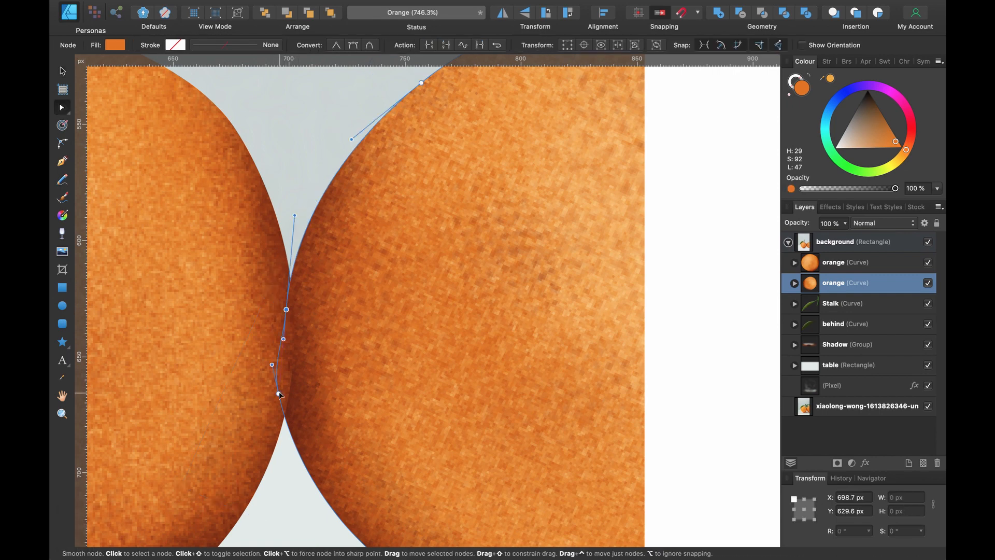
pyautogui.moveTo(279, 395); pyautogui.dragTo(294, 409)
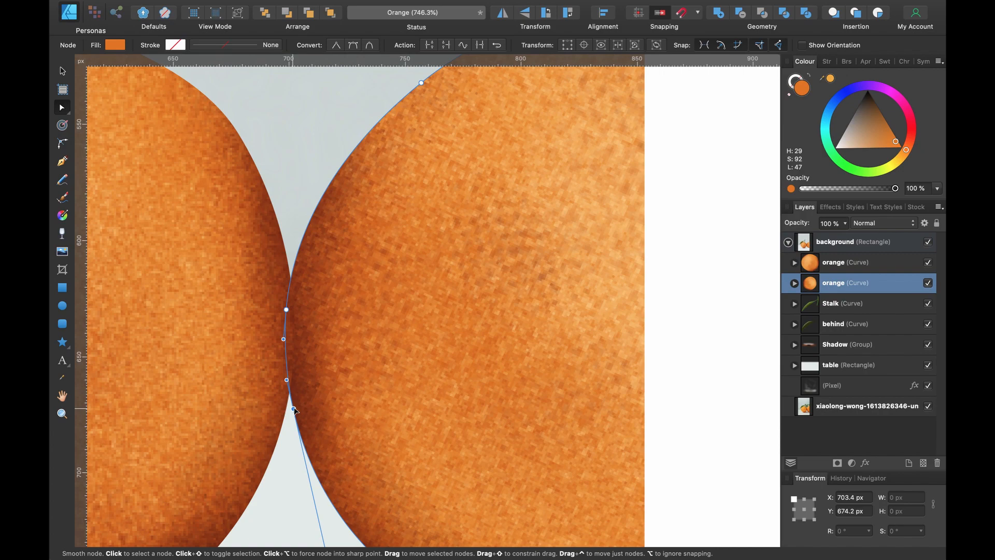
pyautogui.scroll(-3, 293, 409)
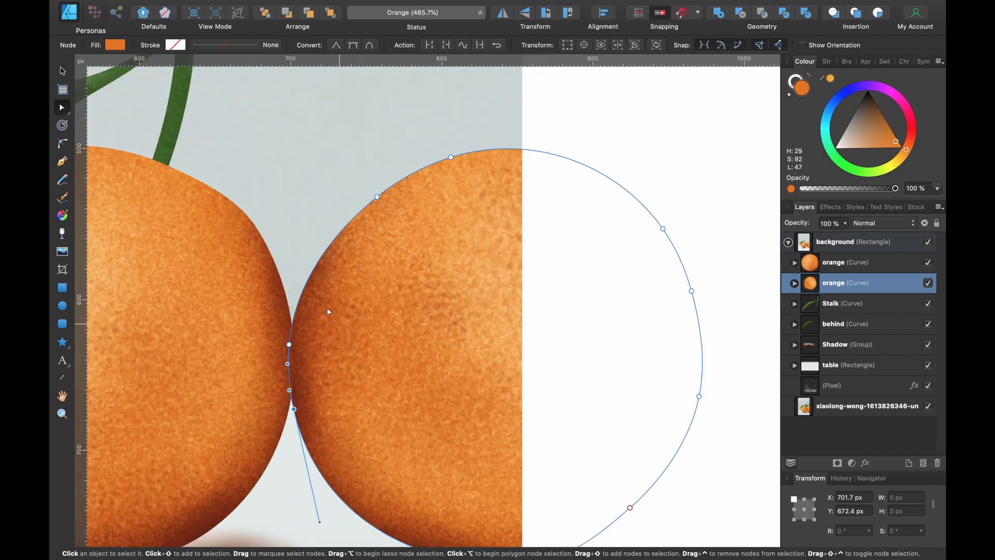
# In the Pixel Persona, set the Paint Brush colour to a darkened version of the Orange palette's dark red swatch
pyautogui.press('super+2')
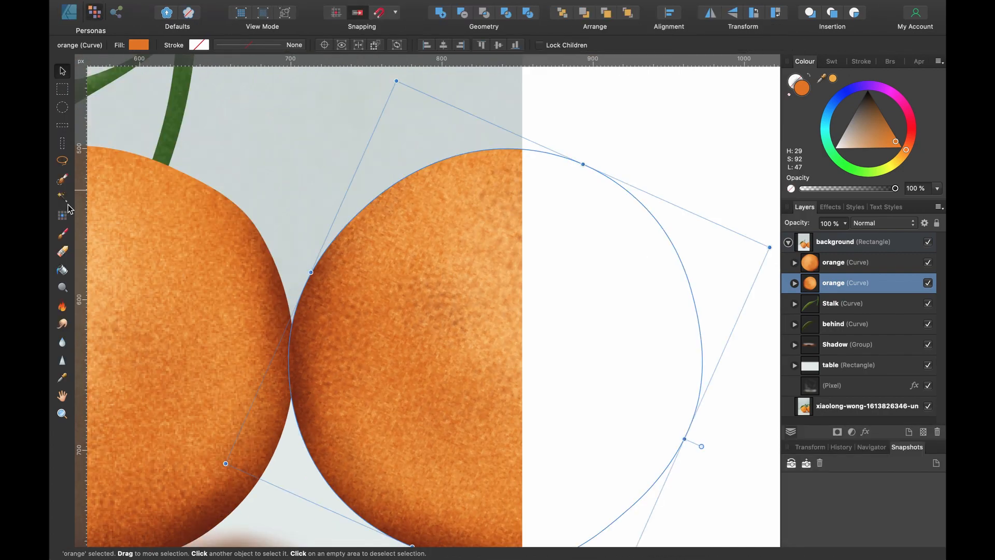
pyautogui.click(62, 236)
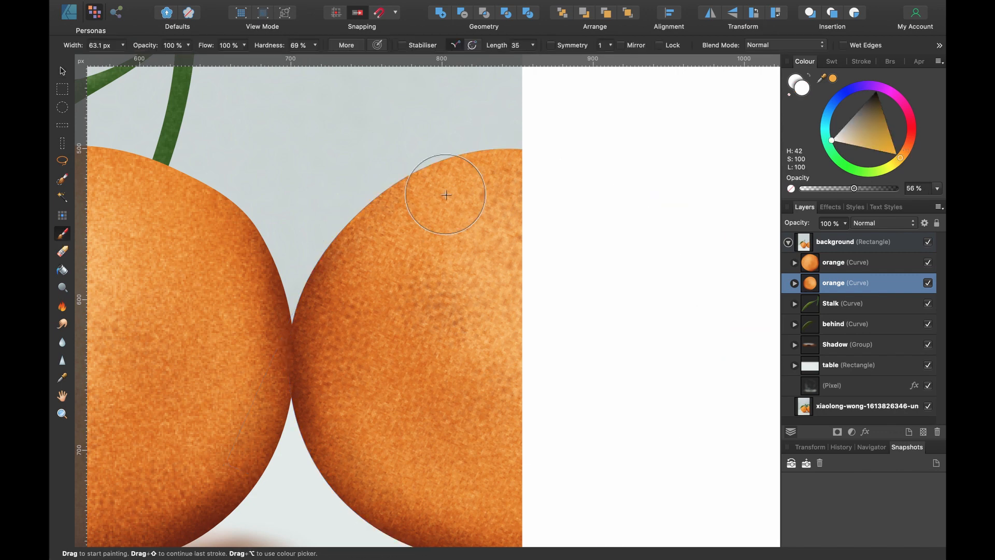
pyautogui.click(842, 61)
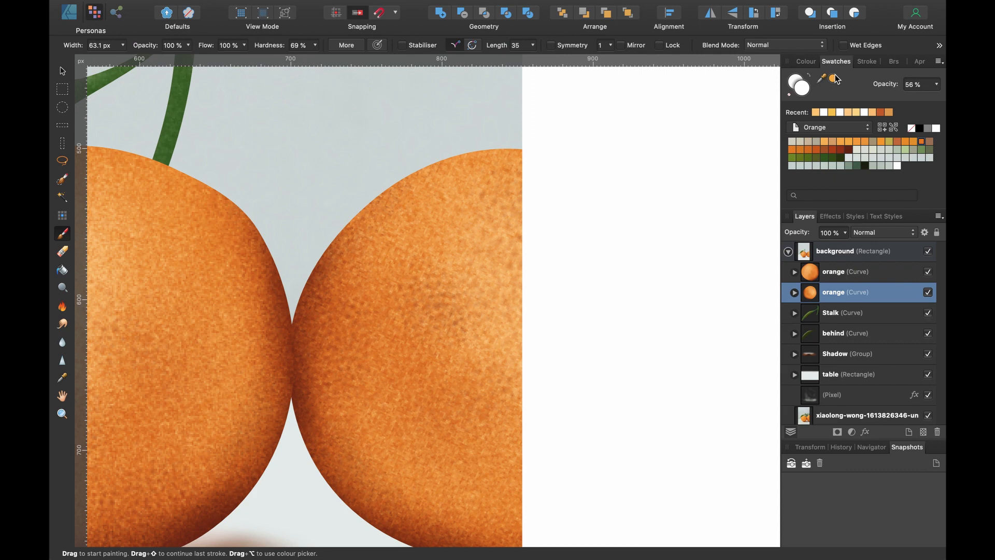
pyautogui.click(848, 150)
pyautogui.doubleClick(808, 89)
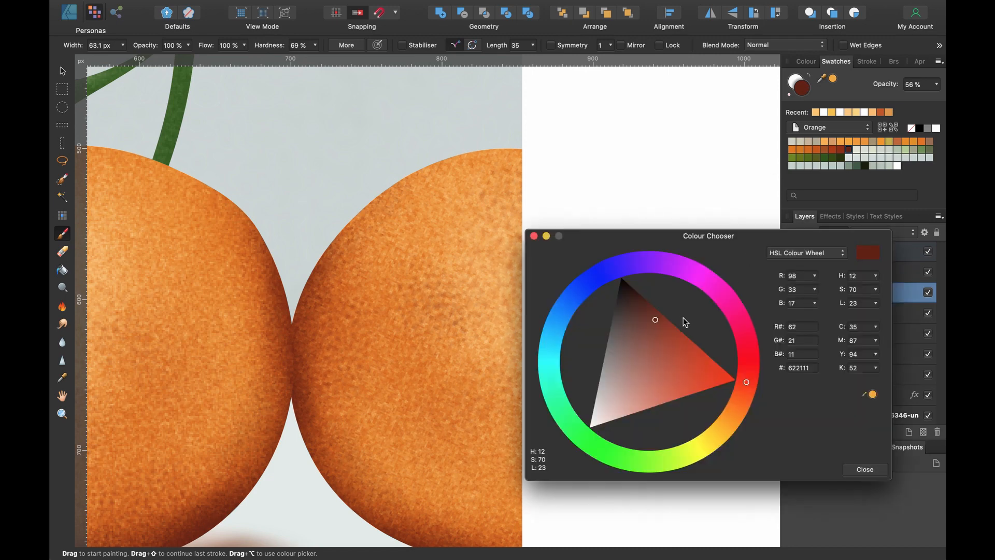
pyautogui.click(533, 236)
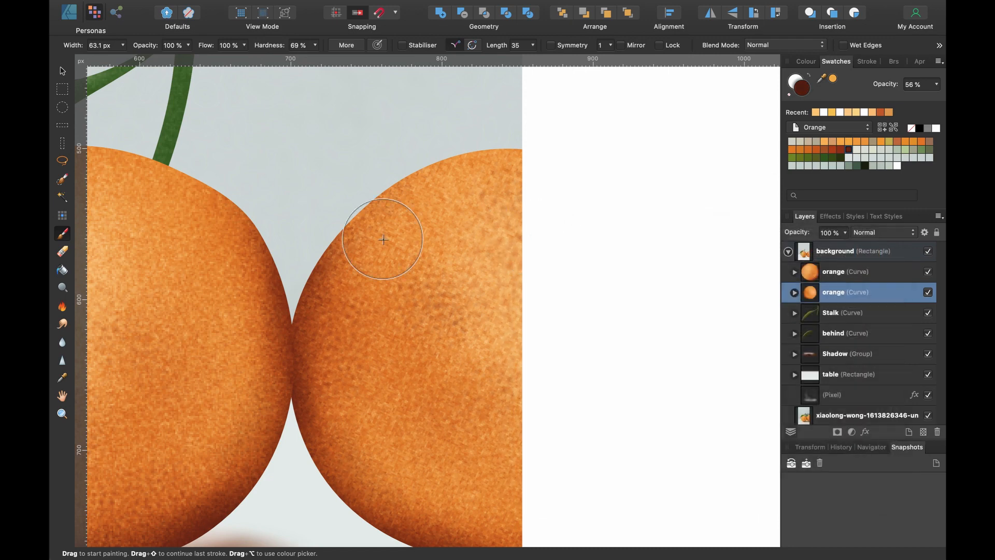
# Choose the Finest Spray Rade brush from Sprays and Spatters and reduce its width to 46.3 px
pyautogui.click(893, 61)
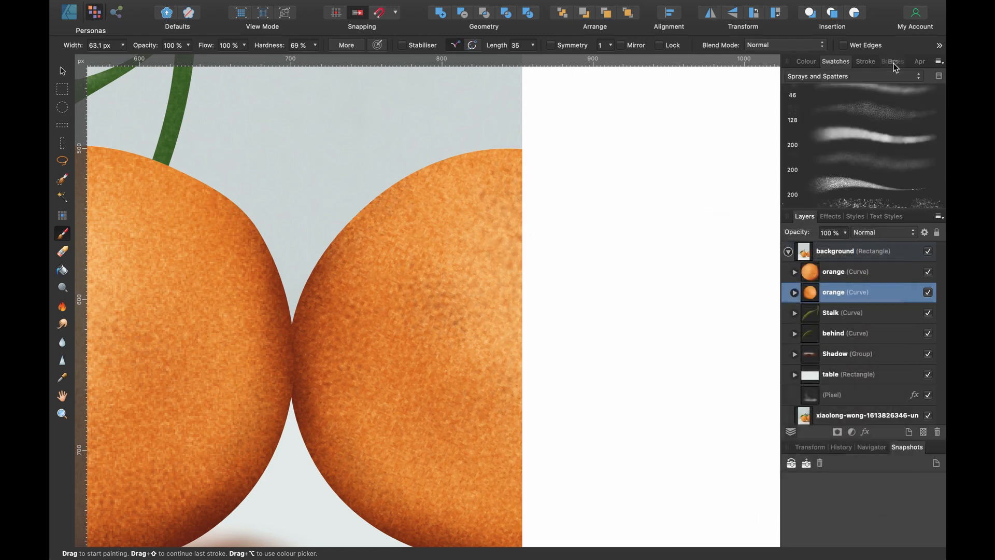
pyautogui.click(872, 165)
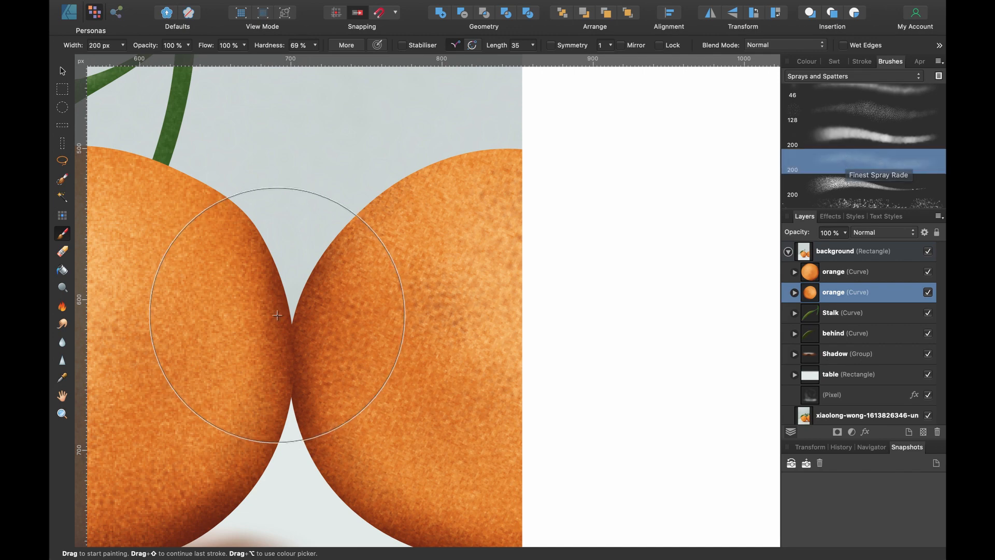
pyautogui.press('[')
pyautogui.press('[')
pyautogui.press('[')
pyautogui.press('[')
pyautogui.press('[')
pyautogui.press('[')
pyautogui.press('[')
pyautogui.press('[')
pyautogui.press('[')
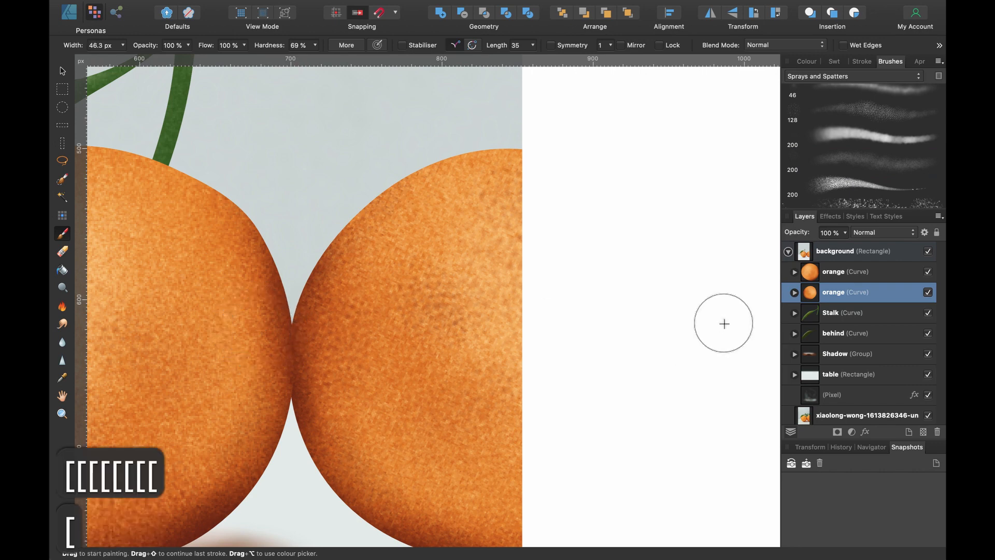
# Expand the right-hand orange's layer and rename it "orange right"
pyautogui.click(795, 293)
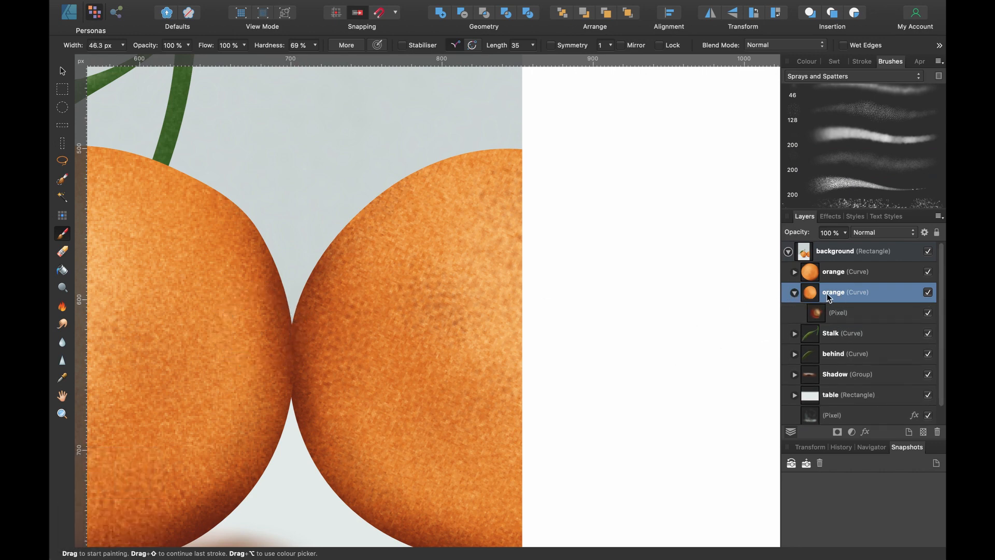
pyautogui.doubleClick(856, 292)
pyautogui.click(856, 292)
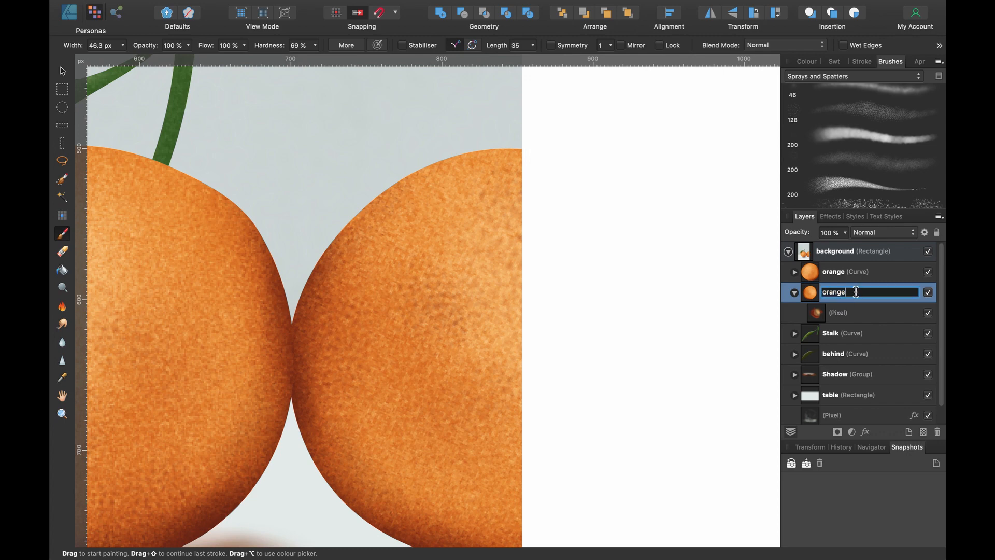
pyautogui.write('right')
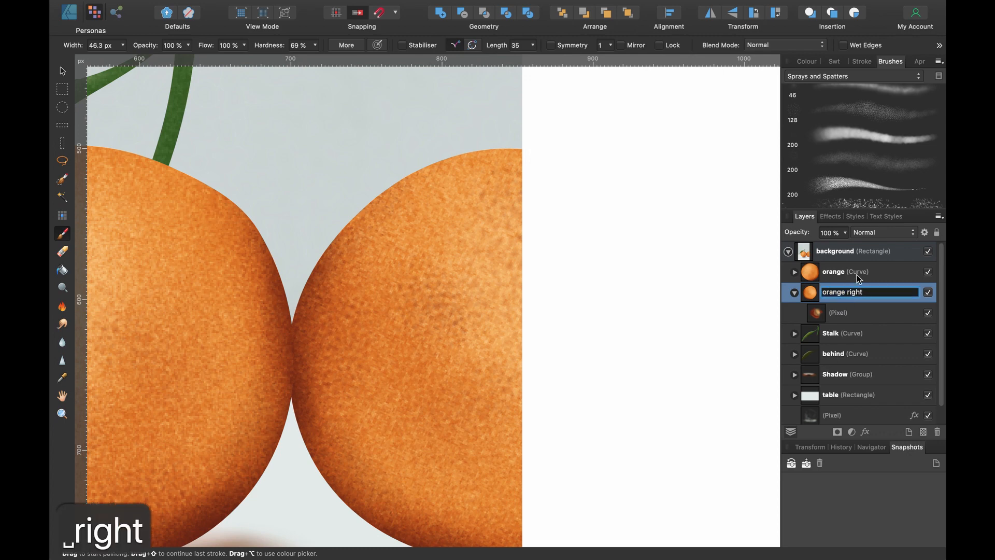
# Rename the first orange's layer "orange left"
pyautogui.click(864, 273)
pyautogui.doubleClick(864, 274)
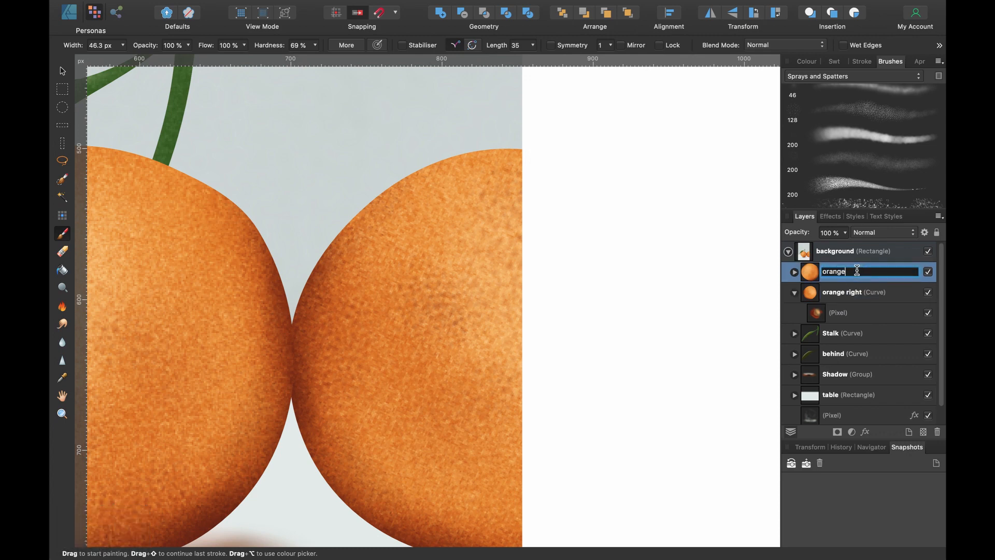
pyautogui.write('left')
pyautogui.click(857, 295)
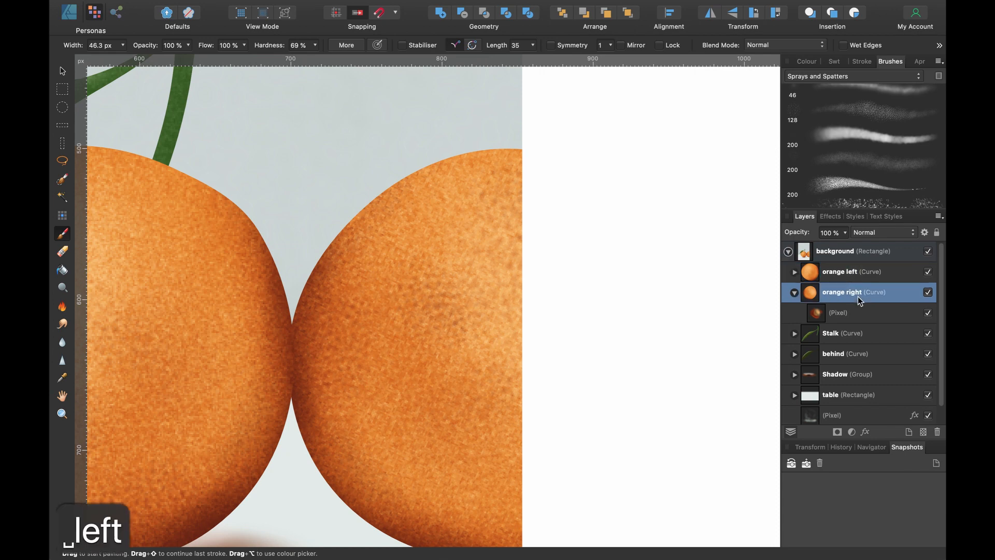
# On the right orange's pixel layer, paint dark red shading along its edge where it touches the left orange
pyautogui.click(833, 314)
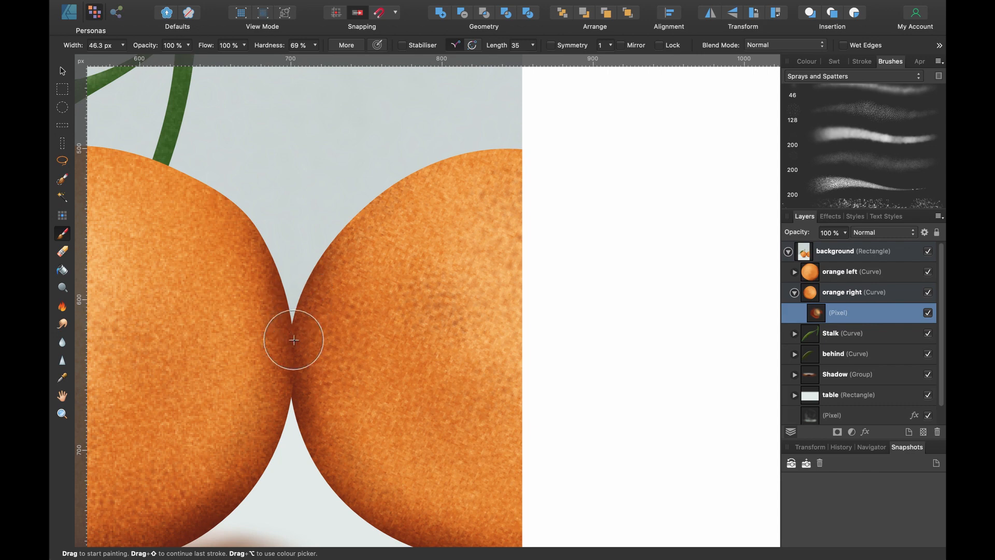
pyautogui.scroll(3, 282, 337)
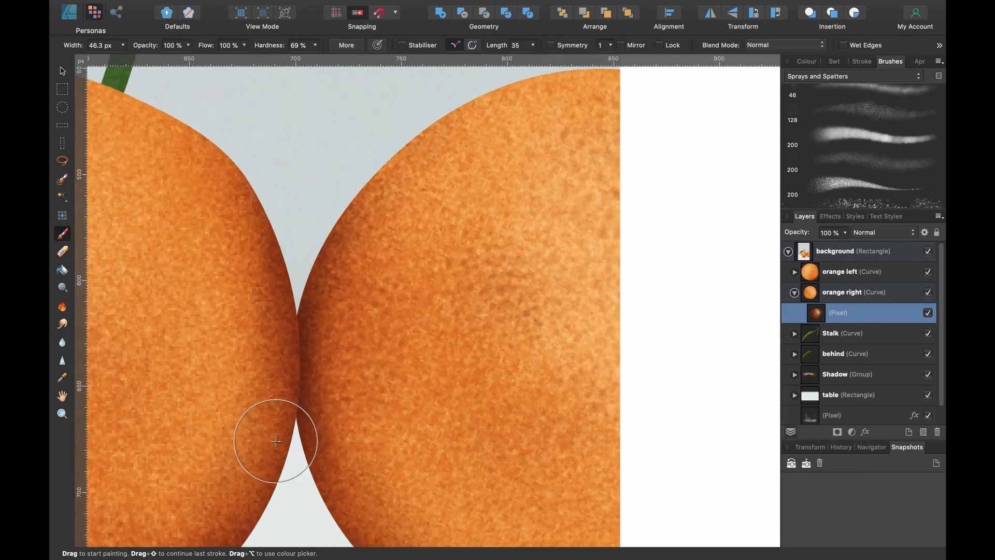
pyautogui.scroll(-5, 285, 250)
pyautogui.hscroll(-3, 285, 249)
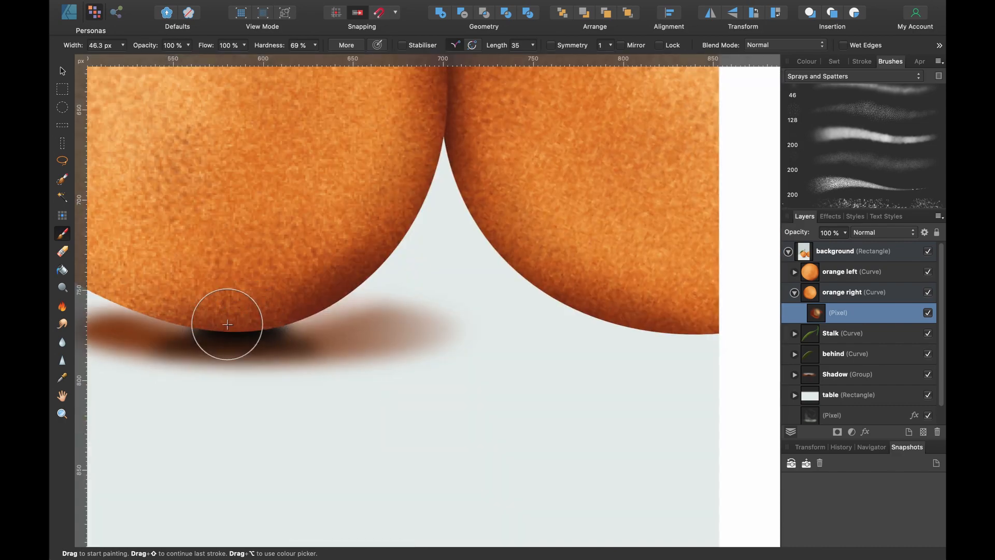
pyautogui.scroll(5, 228, 324)
pyautogui.scroll(-5, 257, 322)
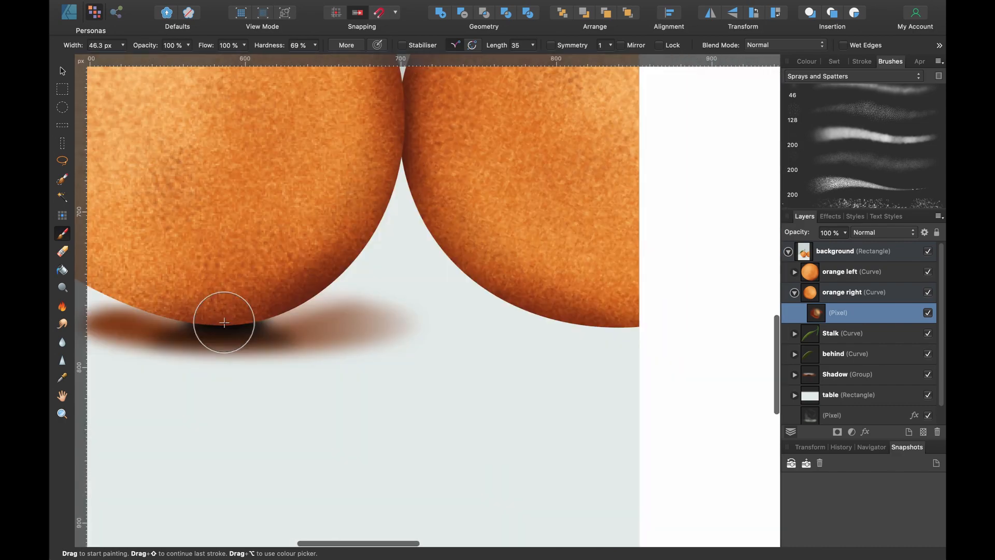
# On the left orange's pixel layer, paint dark red shading along the bottom just above the cast shadow
pyautogui.click(829, 272)
pyautogui.click(794, 272)
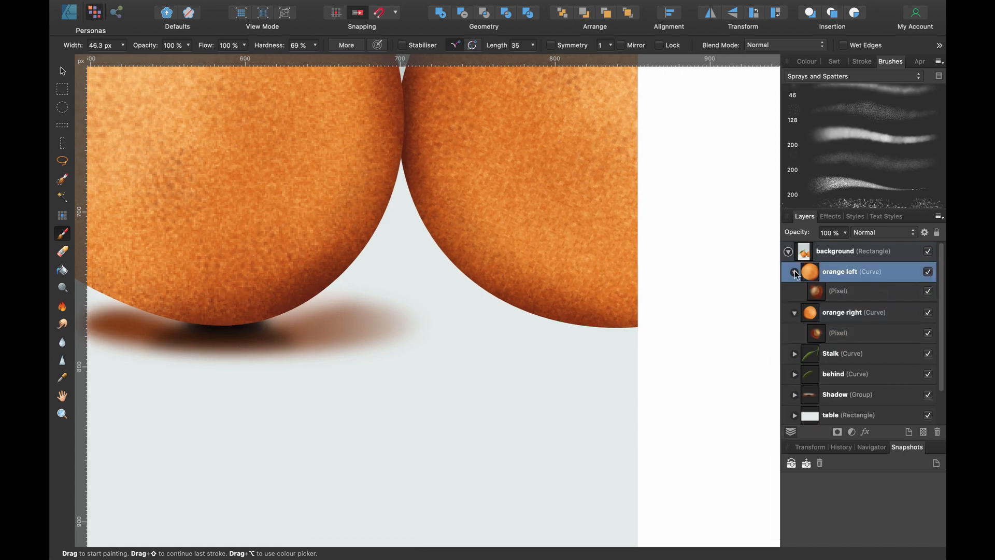
pyautogui.click(832, 293)
pyautogui.scroll(5, 217, 321)
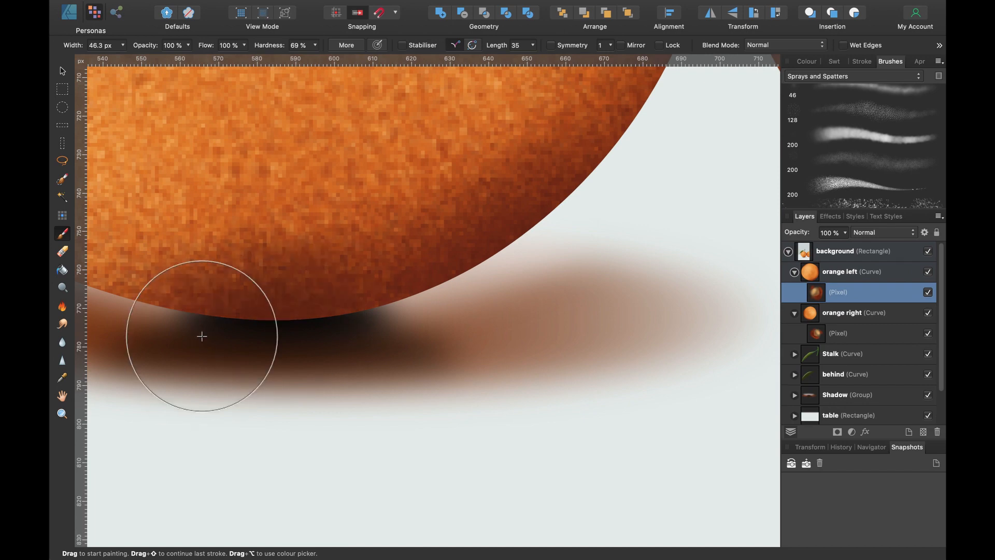
# Darken the brush colour to near black (H 12, S 64, L 1) and deepen the shading at the left orange's base
pyautogui.click(816, 60)
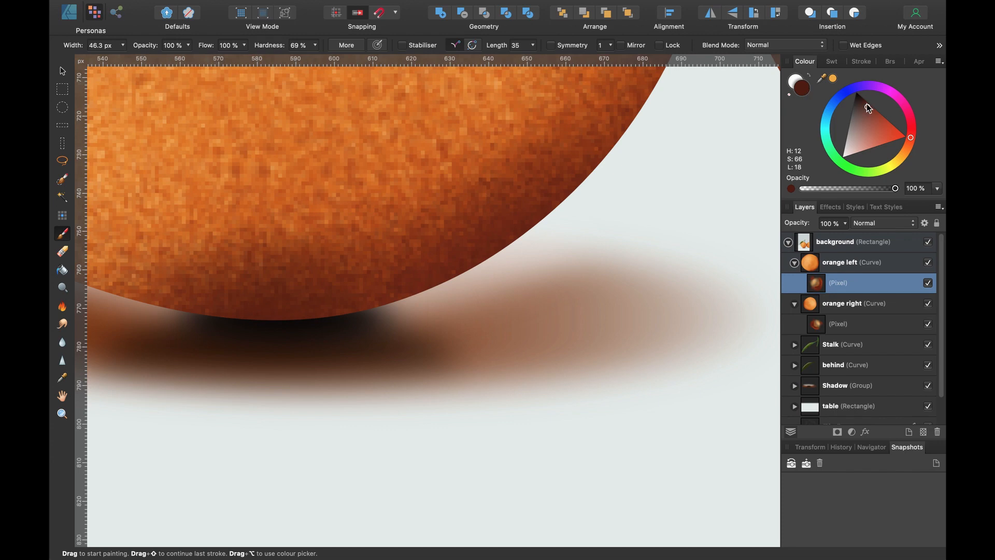
pyautogui.moveTo(867, 106); pyautogui.dragTo(857, 93)
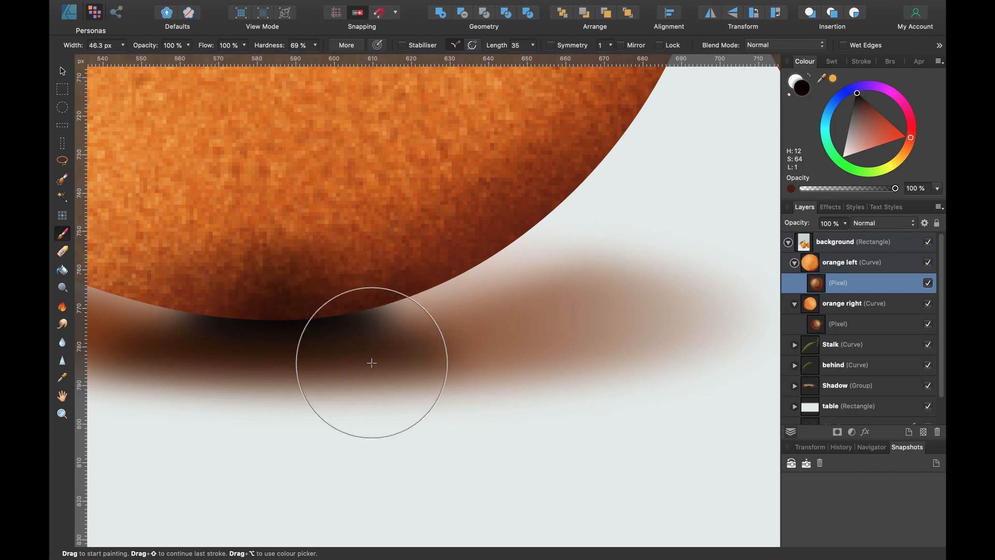
pyautogui.scroll(-5, 372, 363)
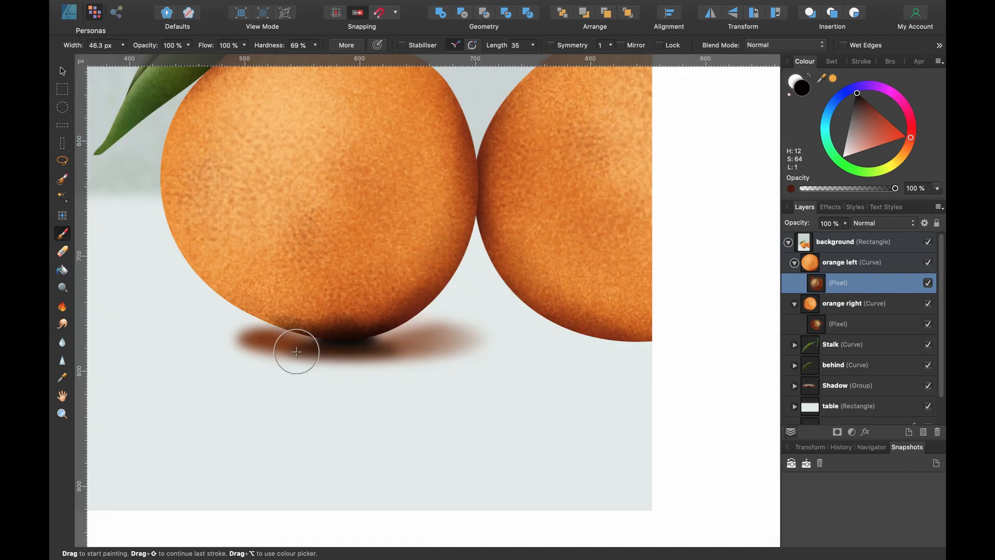
pyautogui.scroll(-5, 374, 335)
pyautogui.scroll(5, 487, 311)
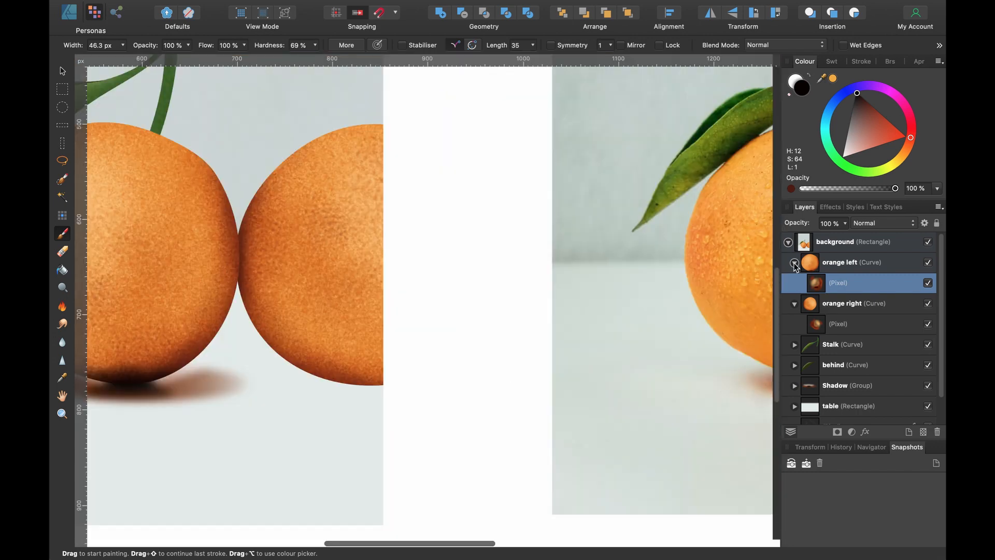
# Paint near-black shading along the bottom of the right orange on its pixel layer, then collapse both orange layers
pyautogui.click(795, 262)
pyautogui.click(840, 303)
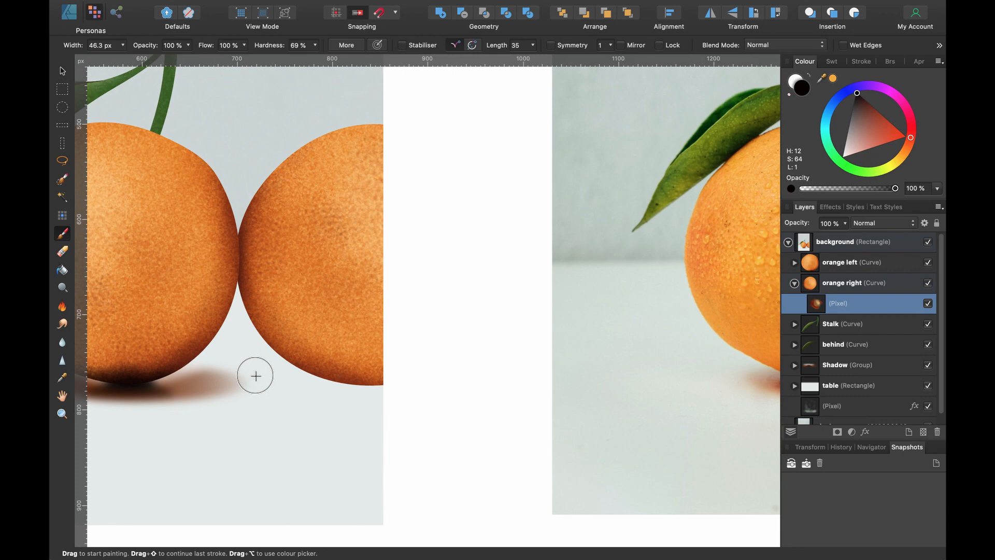
pyautogui.scroll(3, 403, 406)
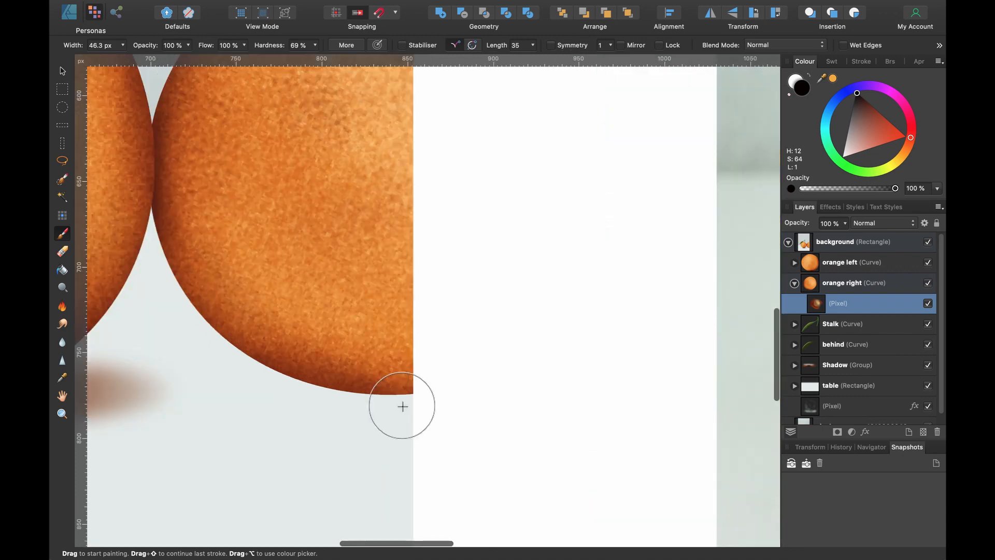
pyautogui.moveTo(403, 406); pyautogui.dragTo(402, 419)
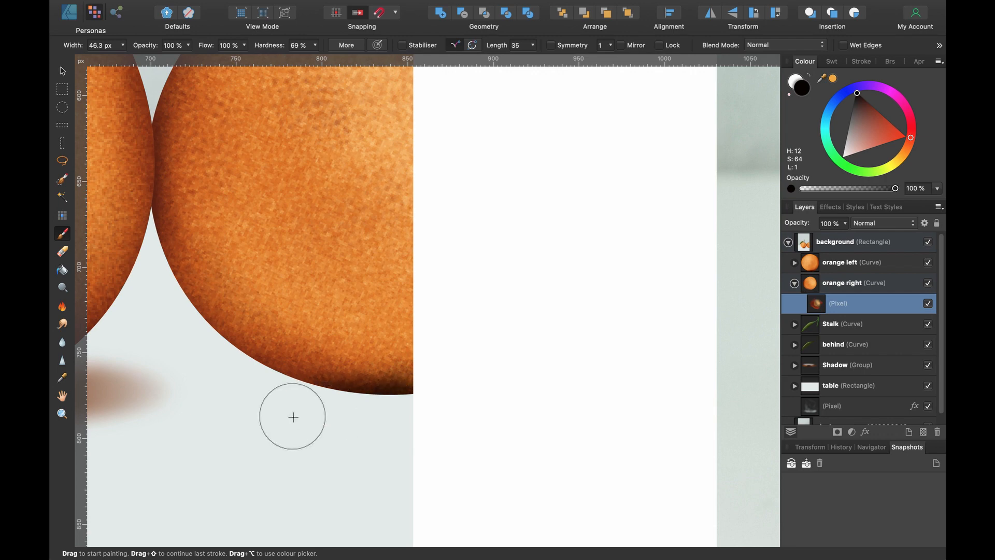
pyautogui.press('super+minus')
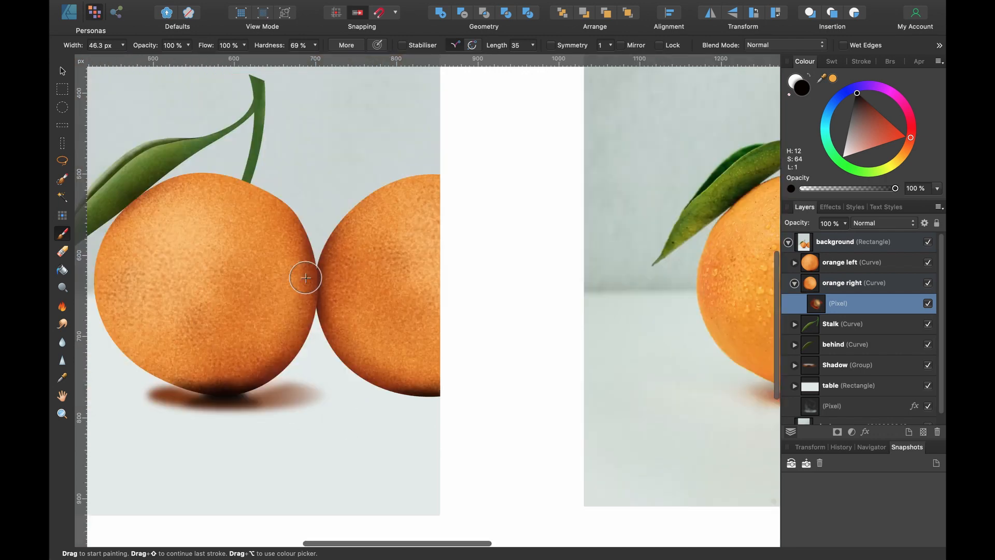
pyautogui.scroll(5, 306, 278)
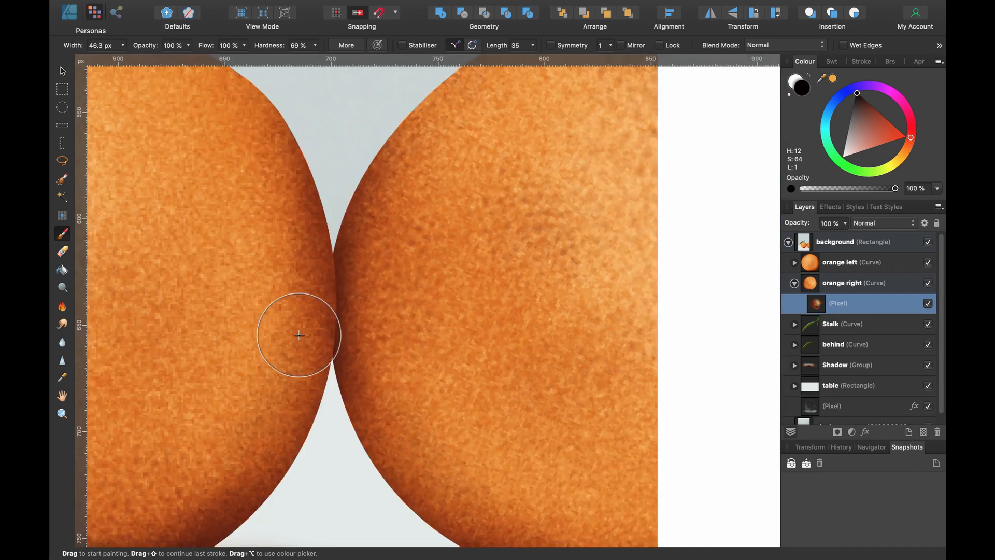
pyautogui.scroll(-7, 394, 306)
pyautogui.click(794, 282)
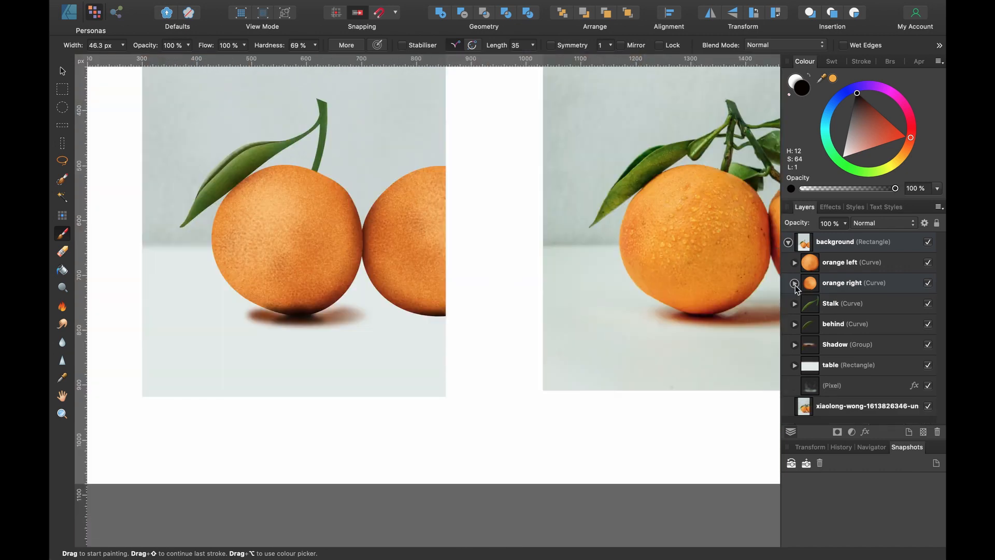
# Duplicate the Shadow group and move the copy beneath the right orange
pyautogui.click(840, 347)
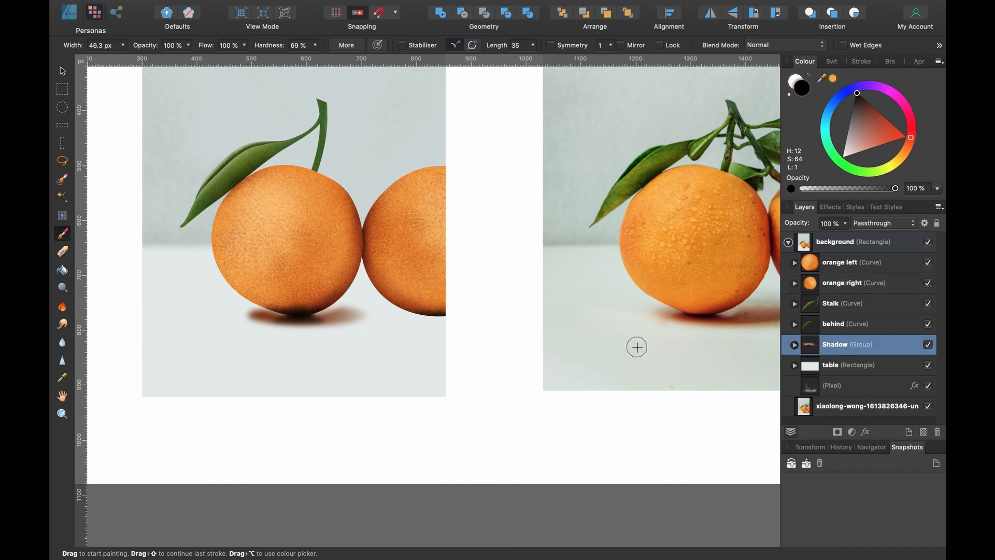
pyautogui.press('v')
pyautogui.hscroll(-2, 402, 299)
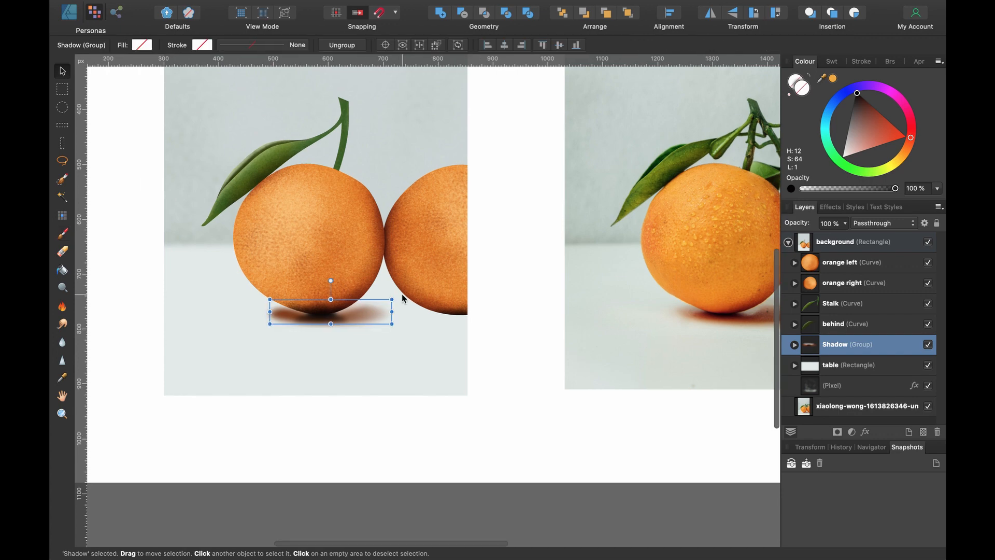
pyautogui.press('super+j')
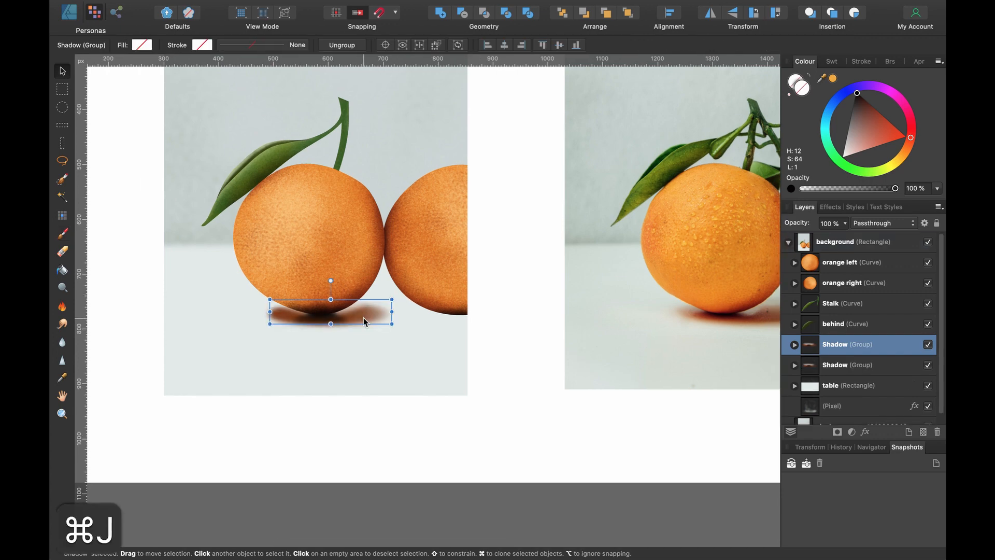
pyautogui.moveTo(363, 320); pyautogui.dragTo(480, 319)
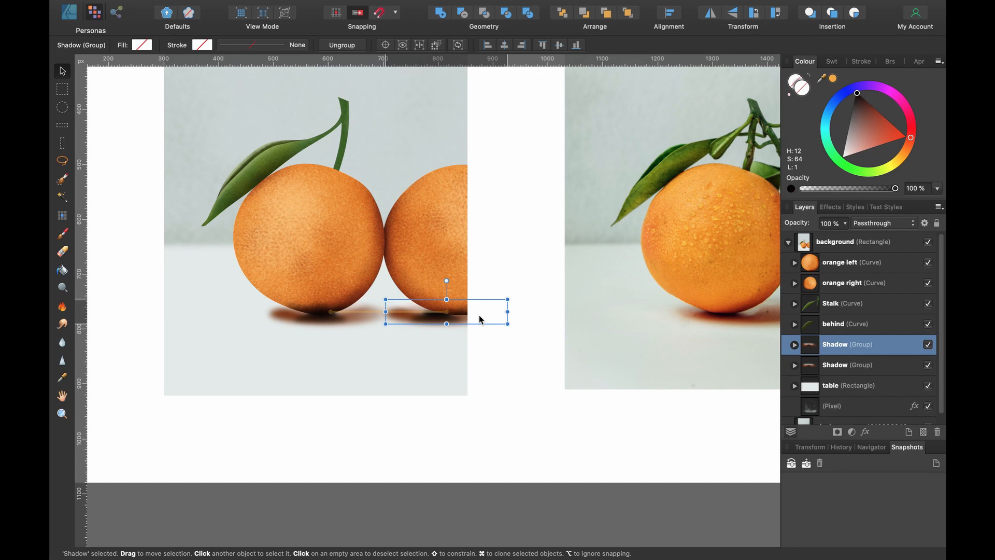
pyautogui.moveTo(480, 319); pyautogui.dragTo(494, 318)
# Flip the duplicated shadow horizontally and shift it left towards the gap between the oranges
pyautogui.hscroll(4, 493, 318)
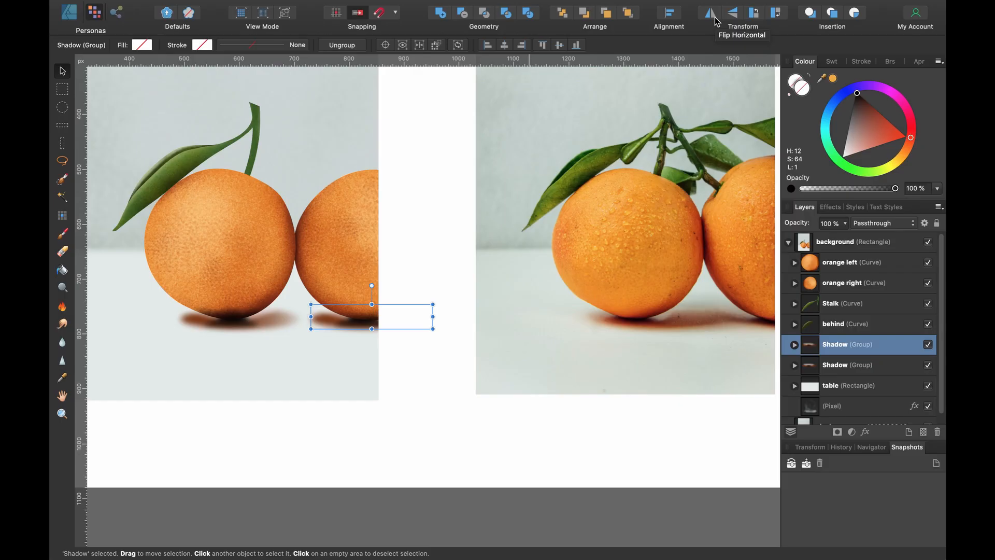
pyautogui.click(478, 33)
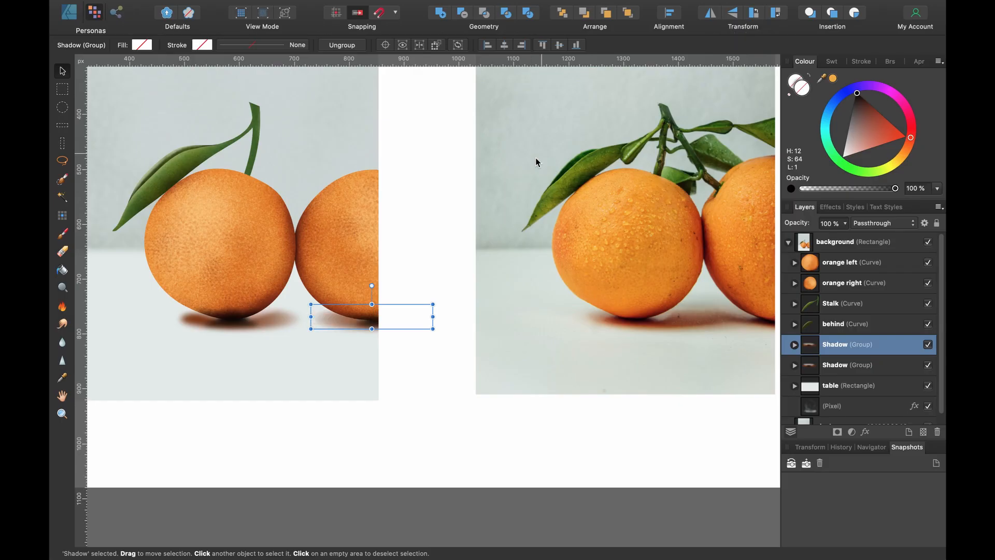
pyautogui.scroll(3, 373, 315)
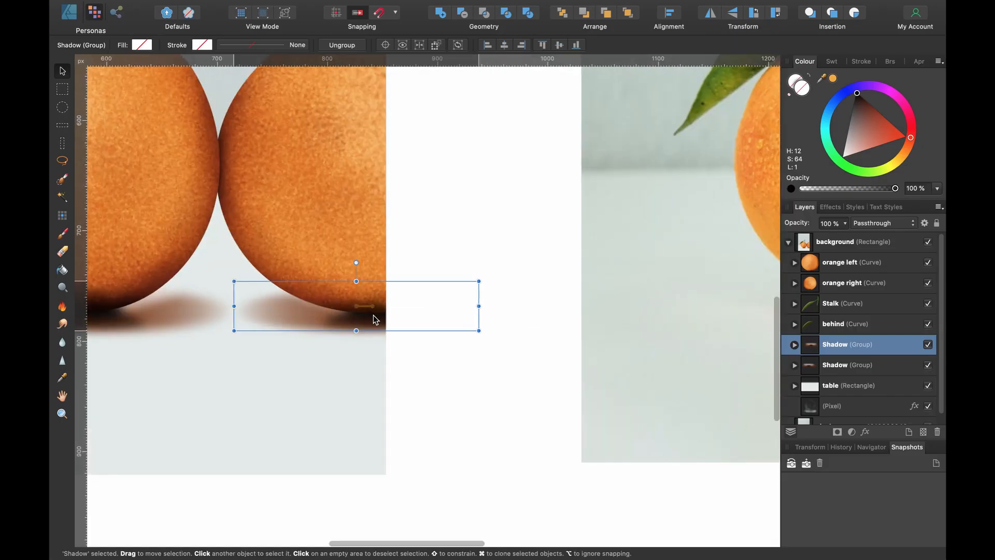
pyautogui.scroll(-3, 360, 317)
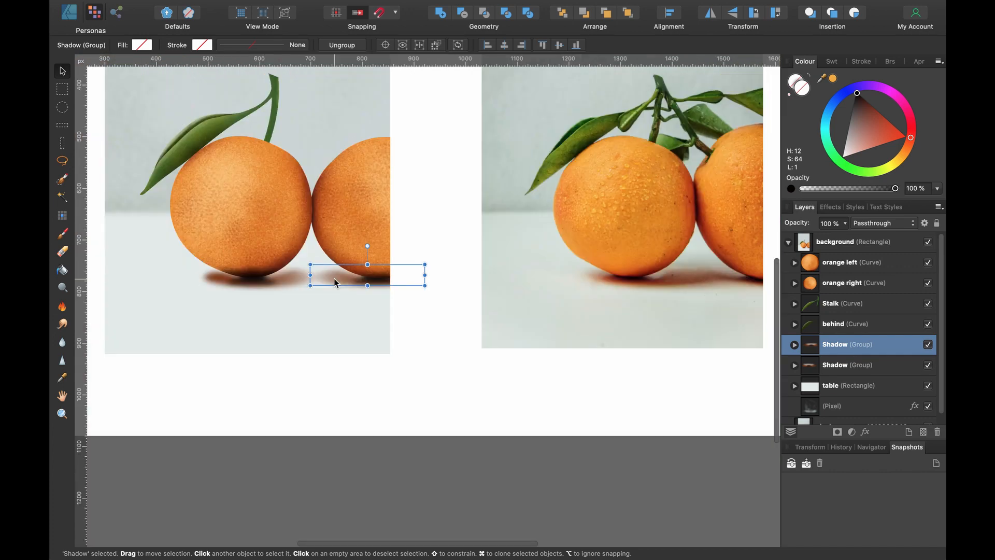
# Stretch the brown ellipse inside the duplicated Shadow group leftwards so it reaches under the left orange's shadow
pyautogui.click(794, 345)
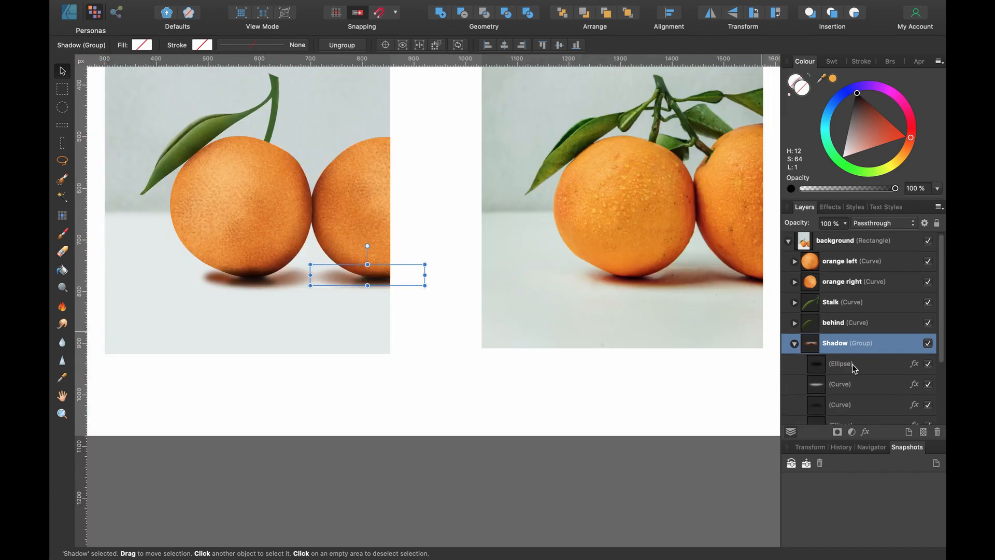
pyautogui.scroll(-1, 850, 383)
pyautogui.click(847, 394)
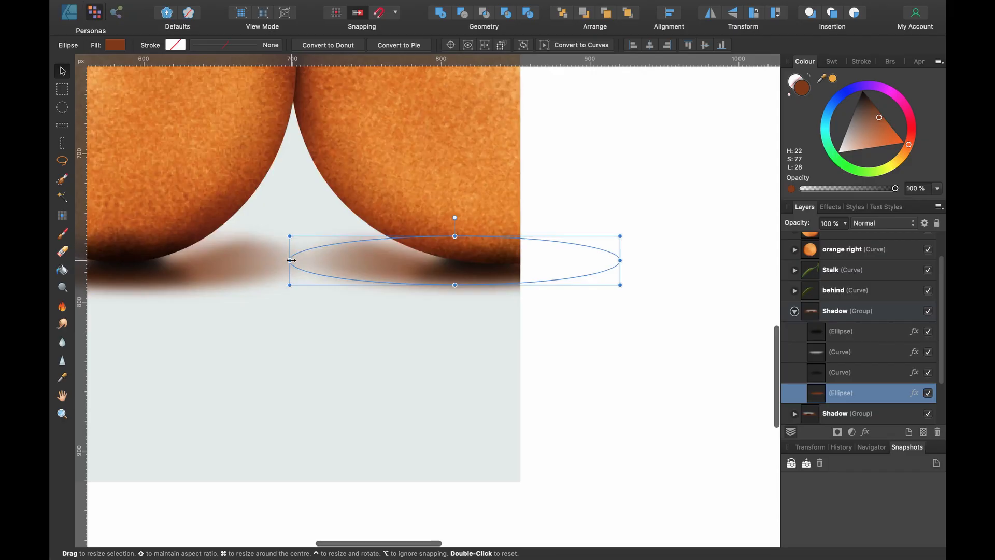
pyautogui.moveTo(290, 260); pyautogui.dragTo(246, 260)
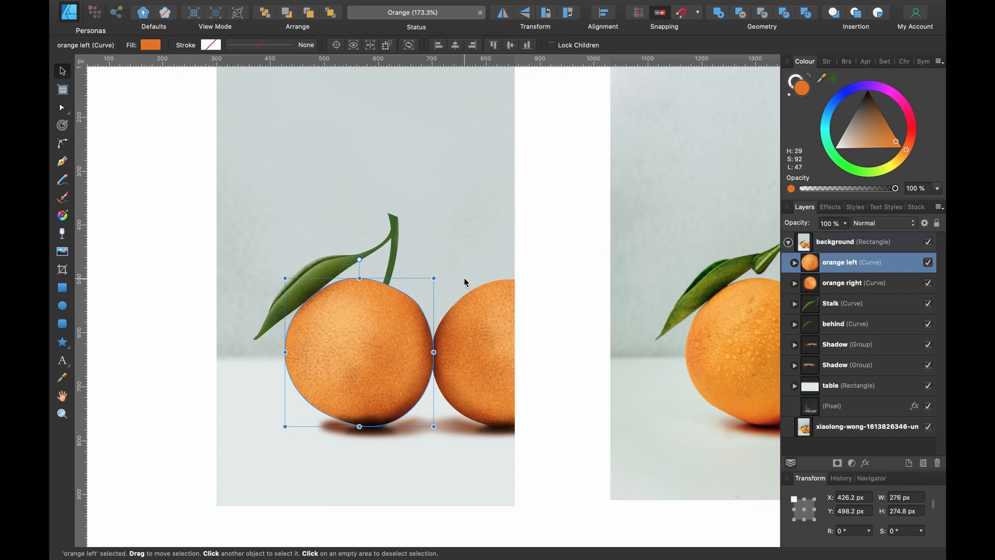
# Draw a closed, thin curved stalk shape with the Pen tool from the existing stalk down onto the right orange
pyautogui.scroll(3, 464, 278)
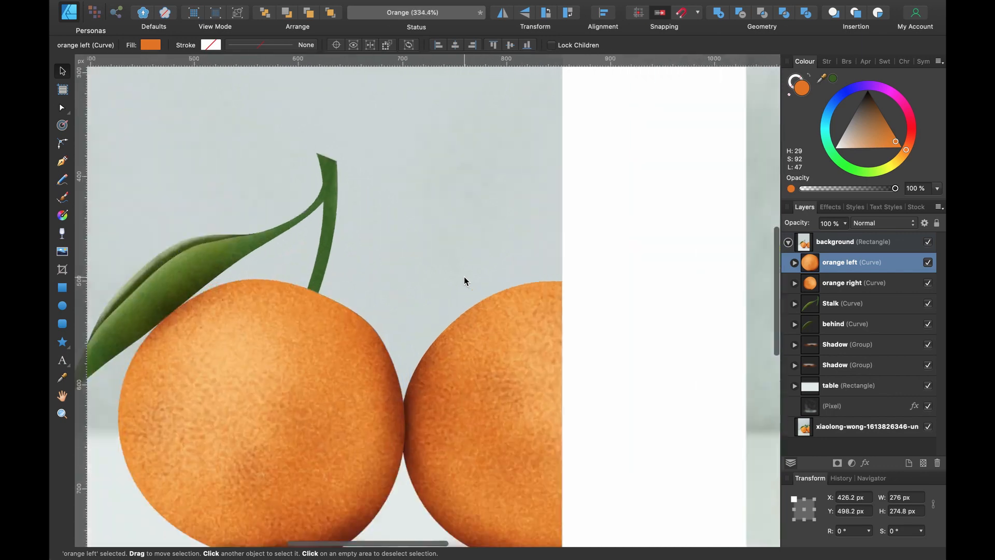
pyautogui.scroll(2, 465, 281)
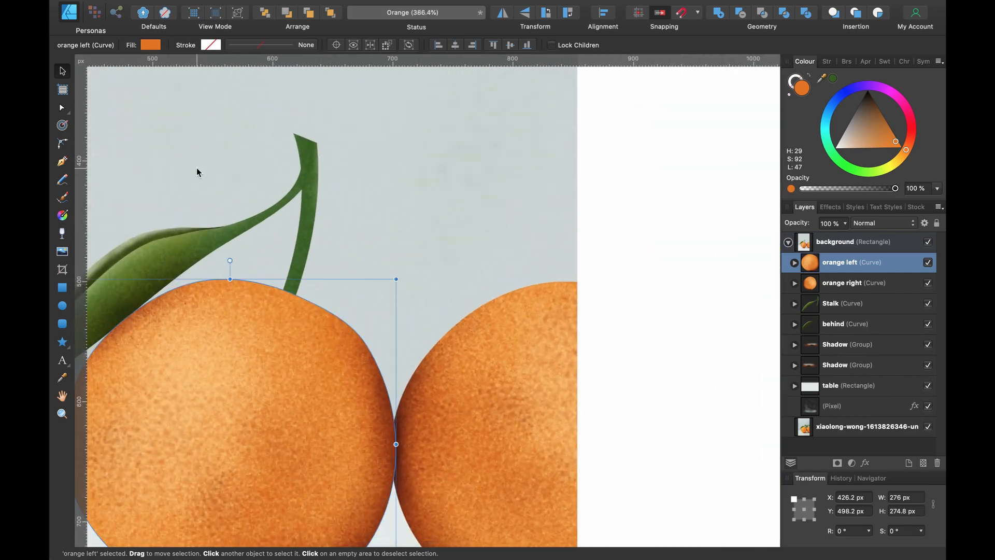
pyautogui.click(62, 161)
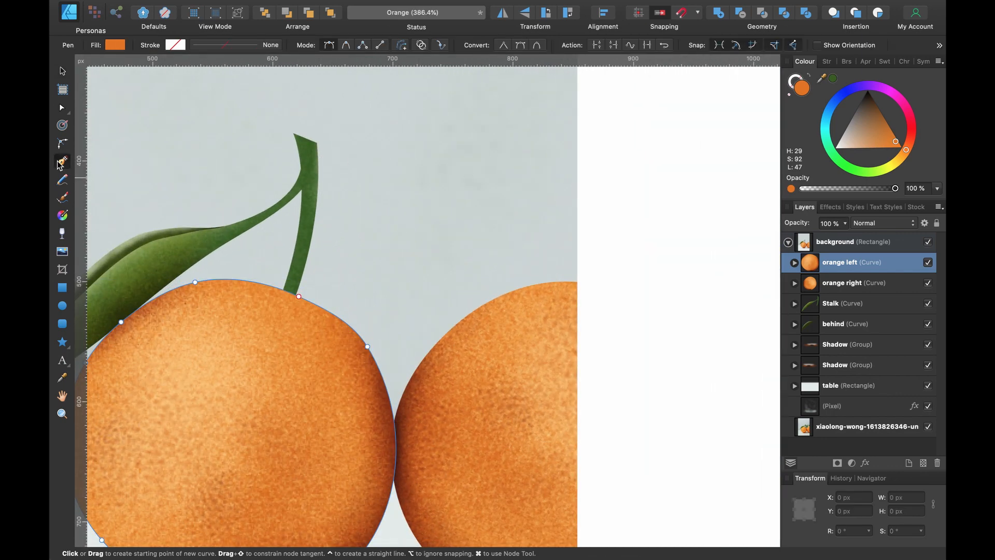
pyautogui.click(318, 164)
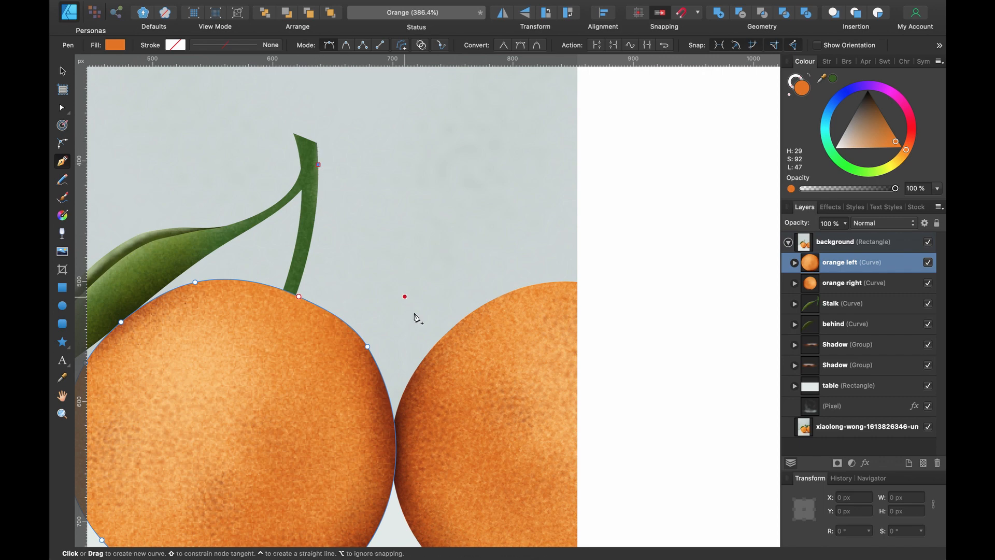
pyautogui.moveTo(459, 353); pyautogui.dragTo(556, 413)
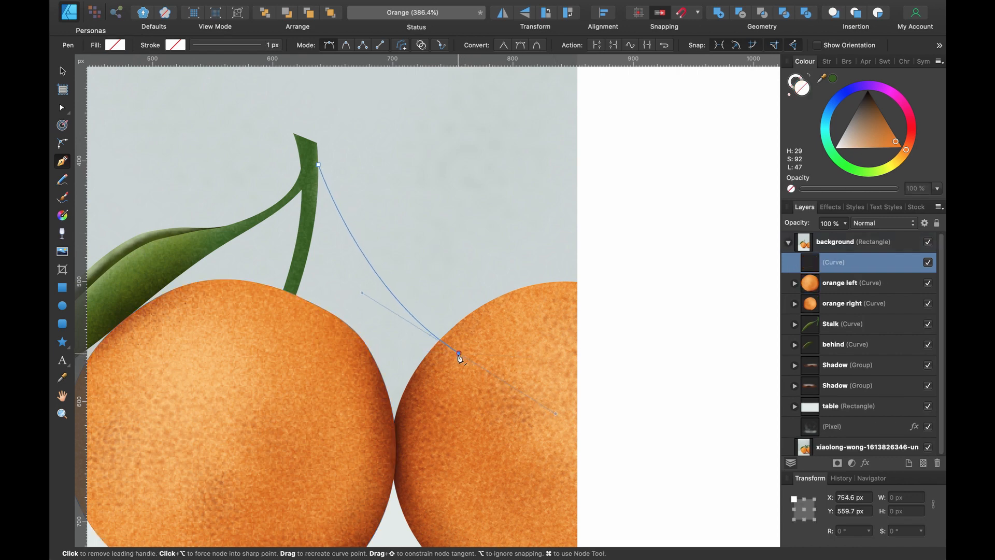
pyautogui.click(458, 355)
pyautogui.moveTo(318, 165); pyautogui.dragTo(362, 315)
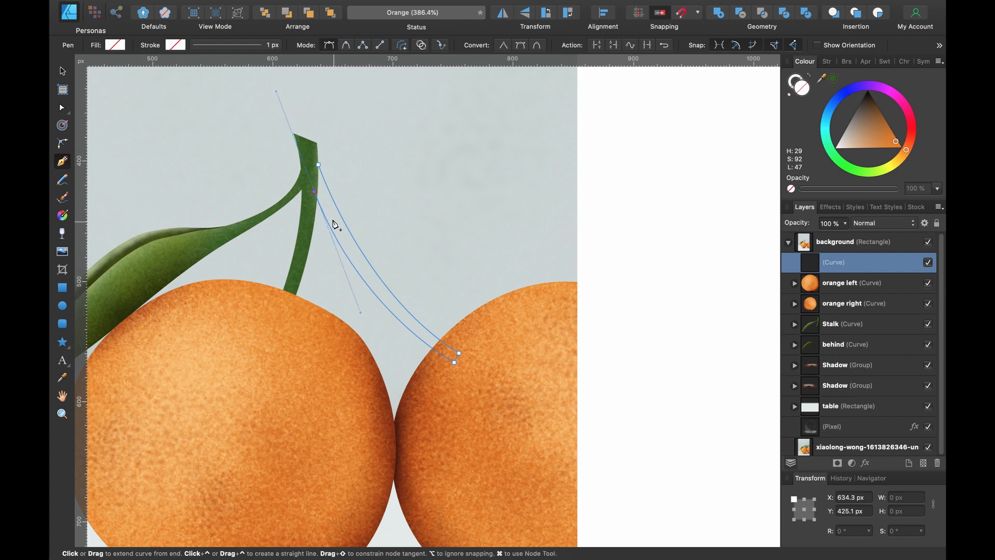
pyautogui.click(315, 193)
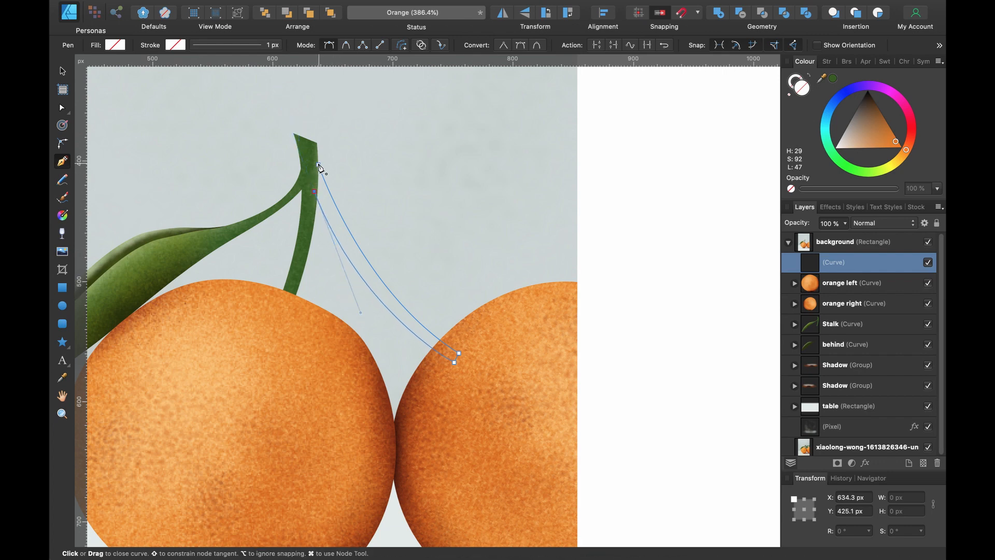
pyautogui.scroll(5, 319, 167)
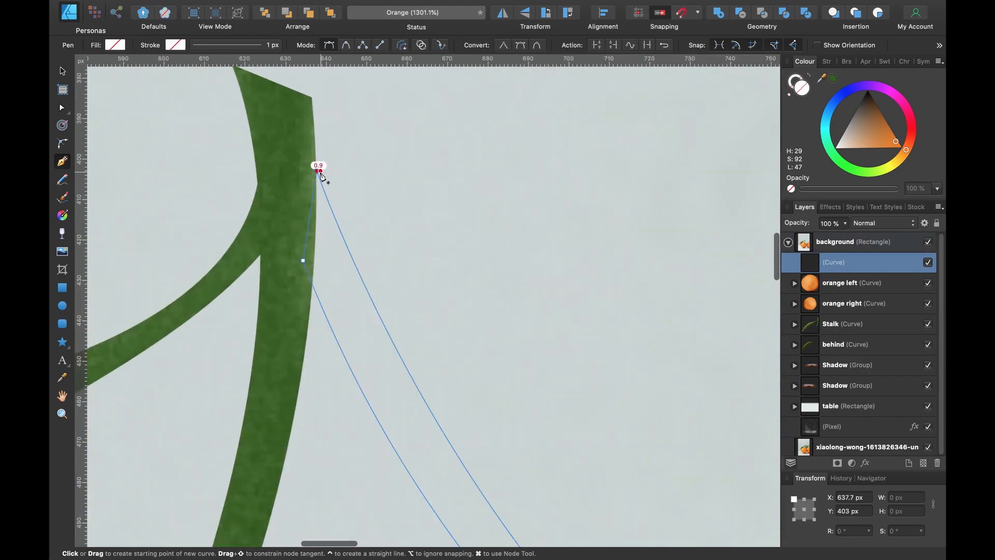
pyautogui.moveTo(318, 172); pyautogui.dragTo(316, 170)
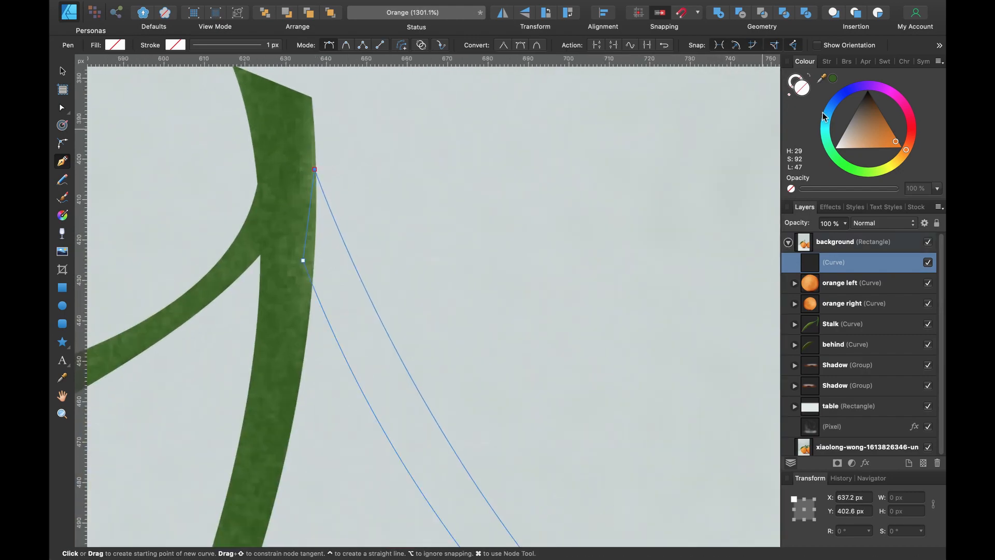
# Fill the new stalk shape with the dark green sampled from the existing stalk
pyautogui.moveTo(823, 79); pyautogui.dragTo(291, 163)
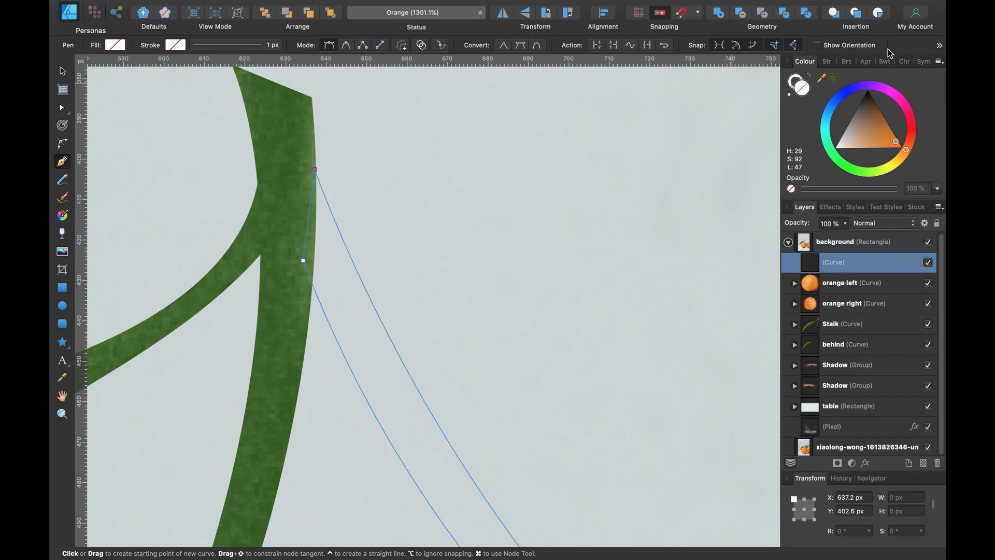
pyautogui.click(833, 79)
pyautogui.scroll(-5, 521, 285)
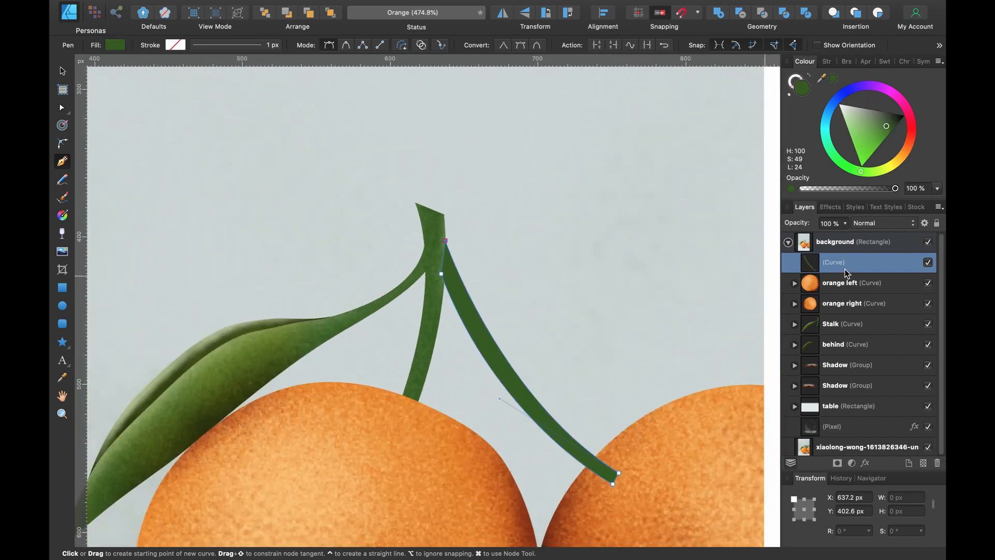
# Move the new stalk curve beneath the Stalk layer and place the orange right layer below both
pyautogui.moveTo(844, 266); pyautogui.dragTo(815, 332)
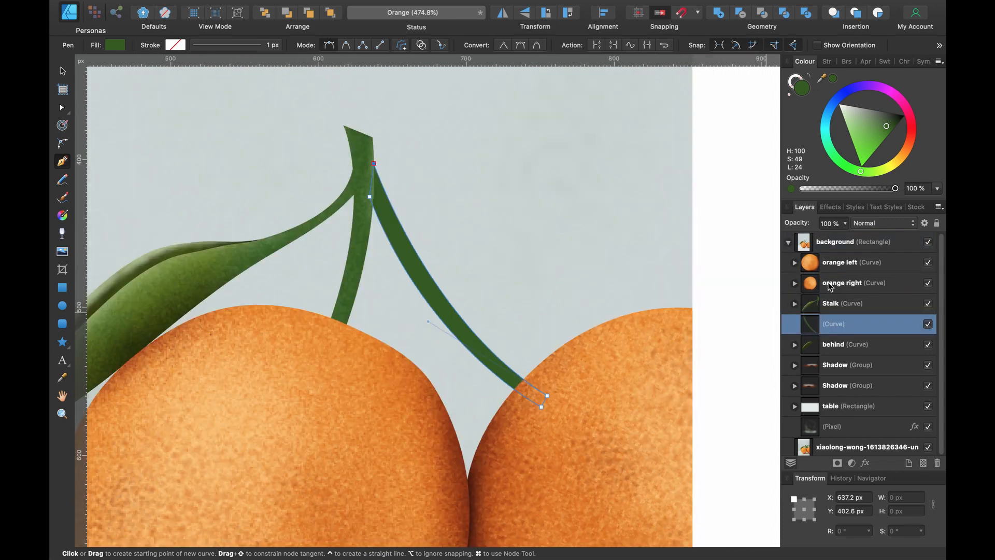
pyautogui.moveTo(829, 285)
pyautogui.mouseDown()
pyautogui.moveTo(806, 322)
pyautogui.moveTo(777, 326)
pyautogui.mouseUp()
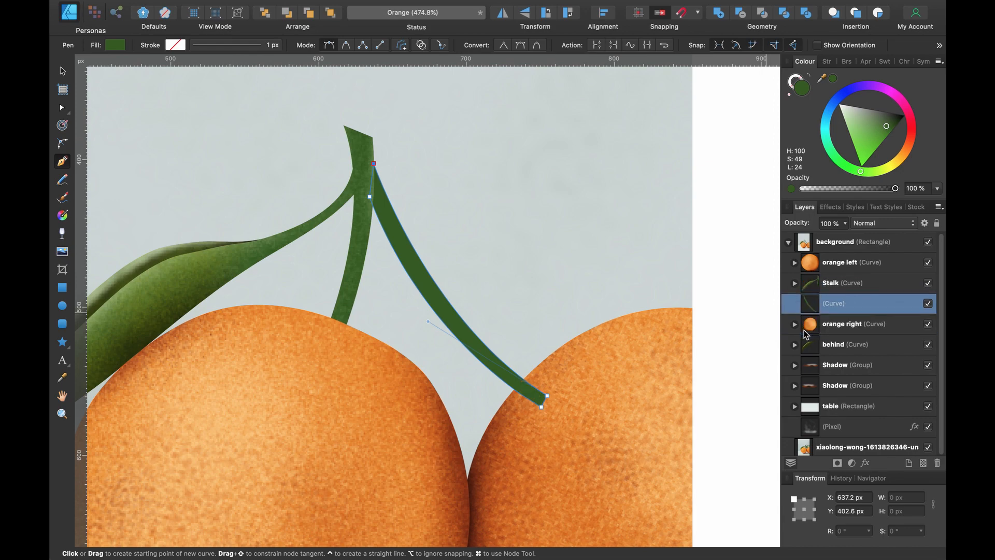
pyautogui.hscroll(-2, 591, 366)
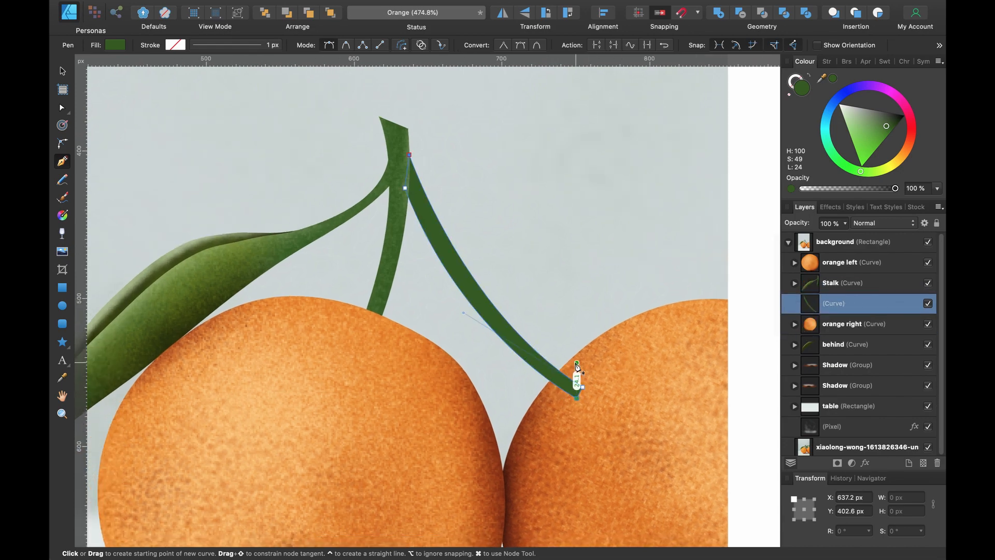
# Add nodes along the new stalk's end on the right orange and shift them into an uneven, jagged edge
pyautogui.scroll(5, 577, 366)
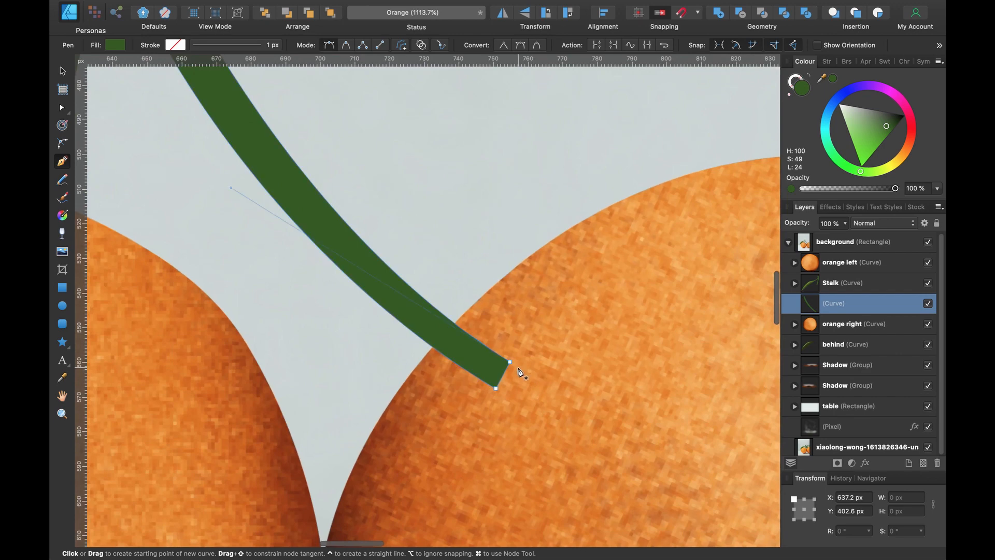
pyautogui.press('a')
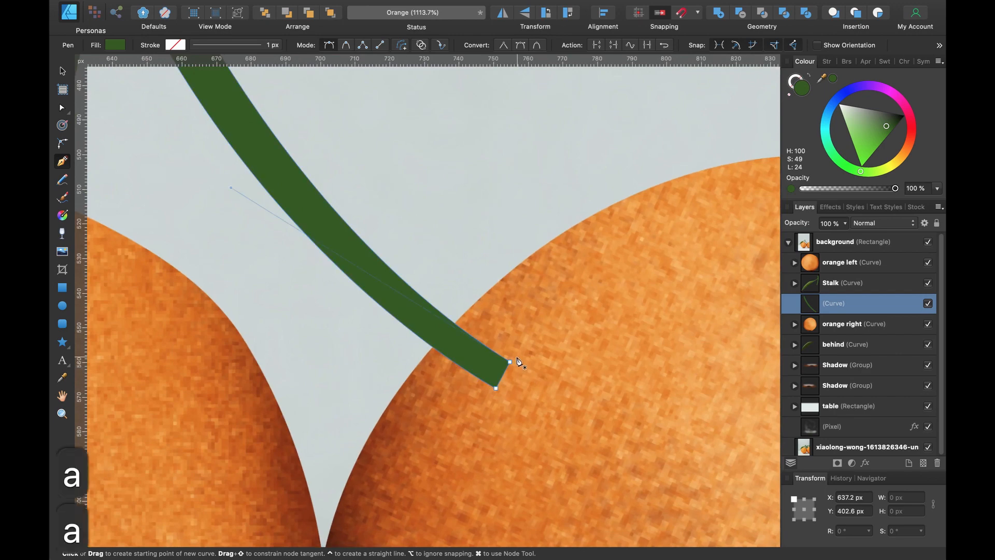
pyautogui.press('a')
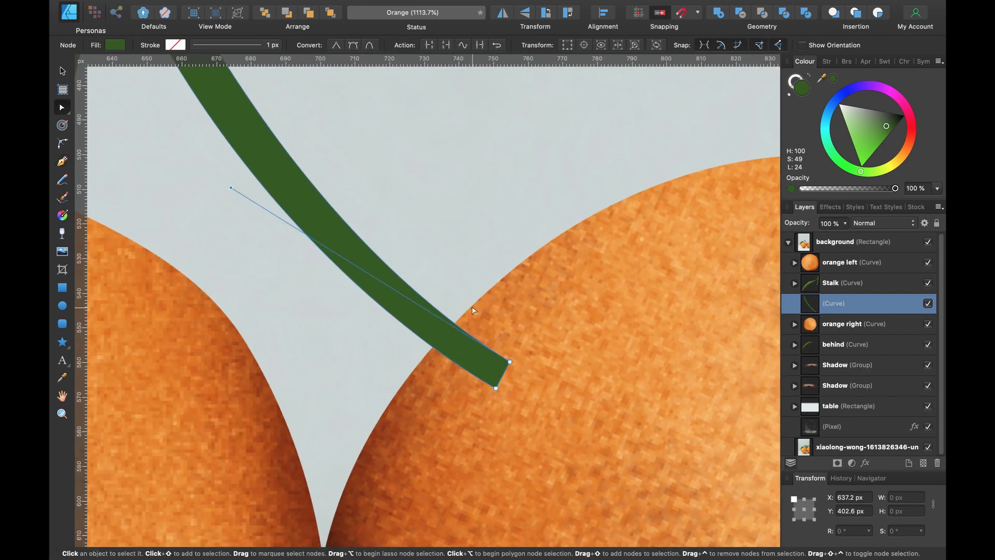
pyautogui.moveTo(521, 347); pyautogui.dragTo(478, 333)
pyautogui.click(468, 378)
pyautogui.scroll(5, 469, 366)
pyautogui.click(471, 345)
pyautogui.click(487, 338)
pyautogui.scroll(-4, 456, 349)
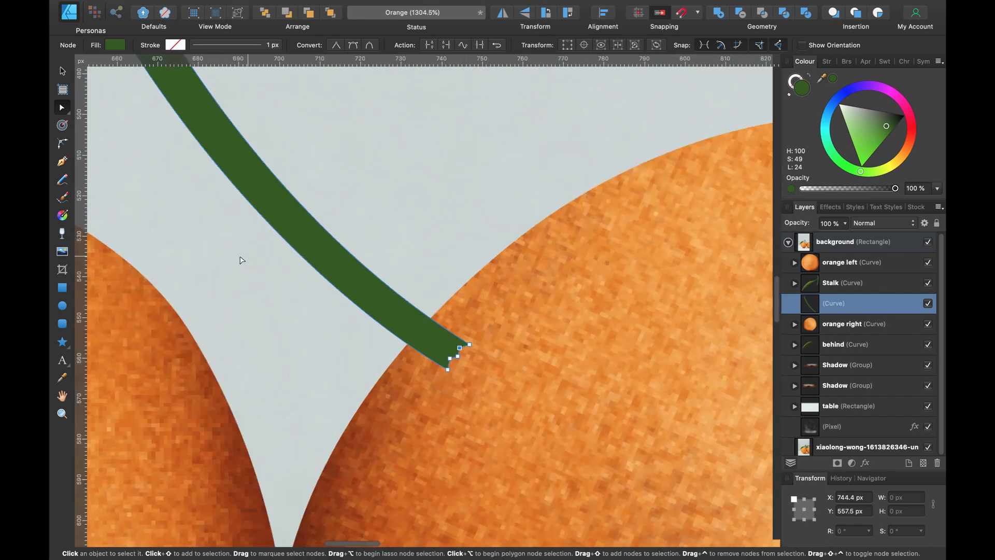
# Draw an ellipse about 27 × 11.6 px, tilted 39.1°, at the new stalk's end and move it beneath the stalk curve
pyautogui.press('m')
pyautogui.moveTo(465, 406); pyautogui.dragTo(574, 359)
pyautogui.moveTo(519, 338); pyautogui.dragTo(494, 348)
pyautogui.press('v')
pyautogui.moveTo(542, 372); pyautogui.dragTo(478, 348)
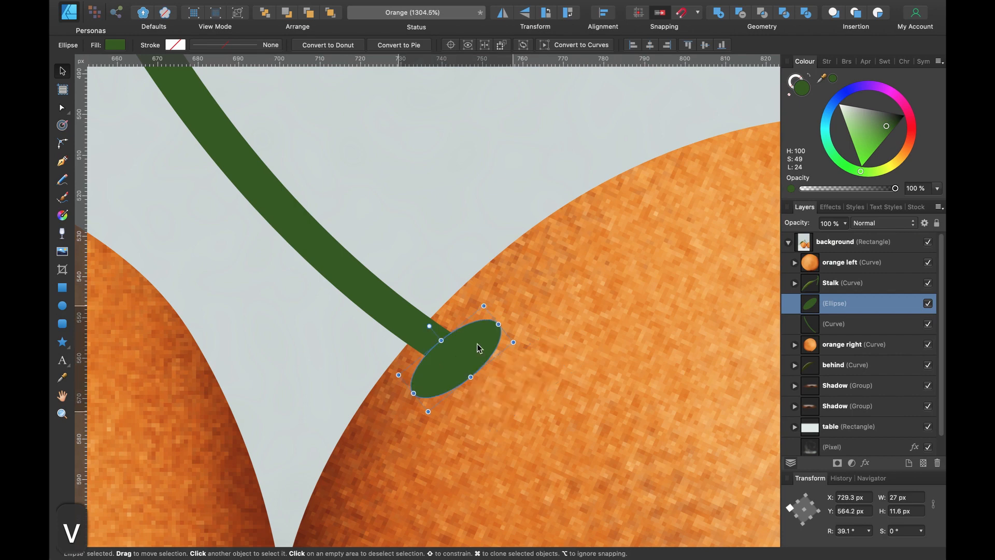
pyautogui.moveTo(824, 306); pyautogui.dragTo(811, 332)
# Darken the ellipse's fill to H 100, S 24, L 16 and flatten it to about 23.2 × 4.9 px, rotated 47.9°
pyautogui.moveTo(885, 128); pyautogui.dragTo(893, 118)
pyautogui.moveTo(471, 377); pyautogui.dragTo(457, 359)
pyautogui.moveTo(433, 362); pyautogui.dragTo(442, 366)
pyautogui.moveTo(439, 330); pyautogui.dragTo(436, 333)
pyautogui.scroll(1, 466, 334)
pyautogui.moveTo(505, 322); pyautogui.dragTo(499, 327)
pyautogui.moveTo(468, 361); pyautogui.dragTo(467, 360)
pyautogui.scroll(-8, 468, 361)
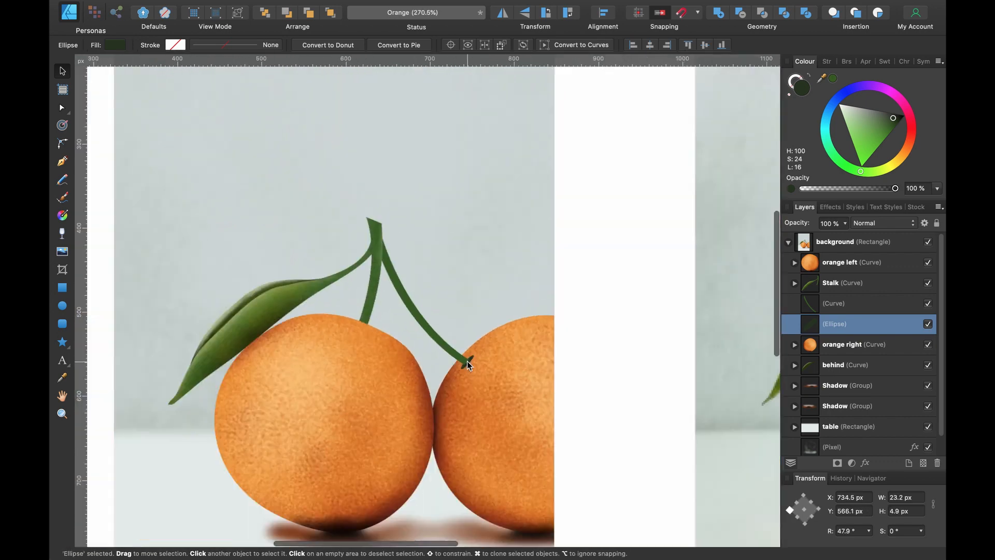
pyautogui.scroll(3, 467, 360)
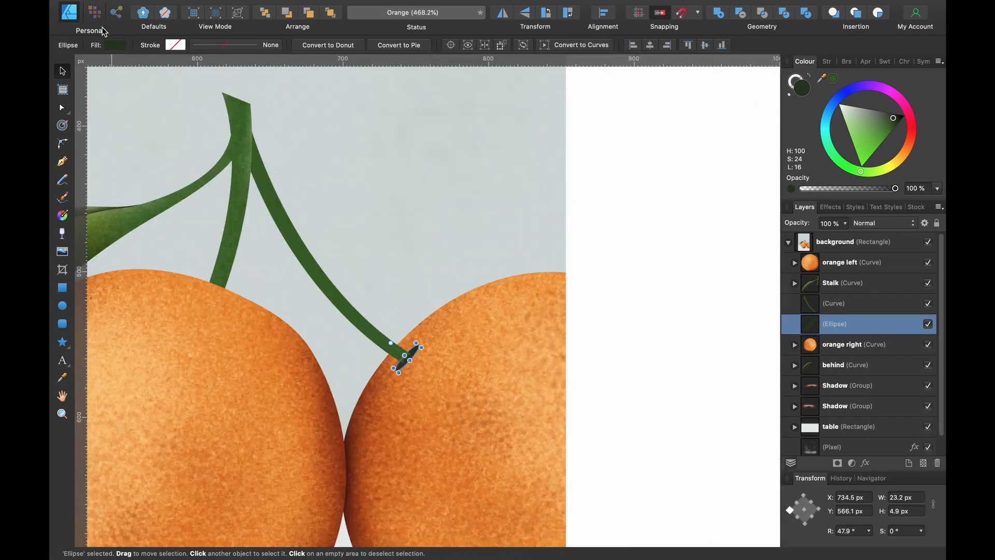
# Set up a 200 px Sprays and Spatters paint brush in light green, reduced to 88.7 px, with insertion inside the selection
pyautogui.click(94, 12)
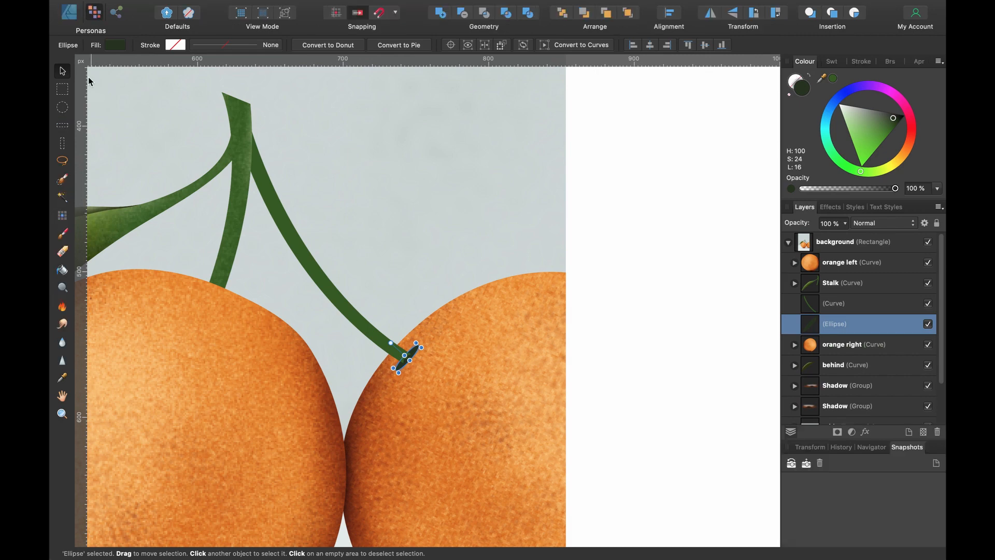
pyautogui.click(62, 233)
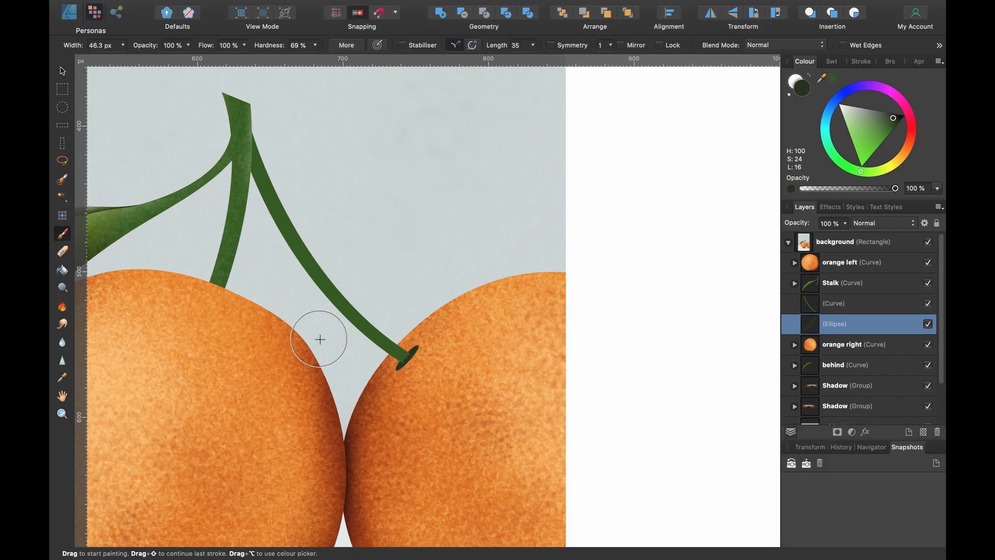
pyautogui.click(890, 61)
pyautogui.click(872, 174)
pyautogui.click(872, 163)
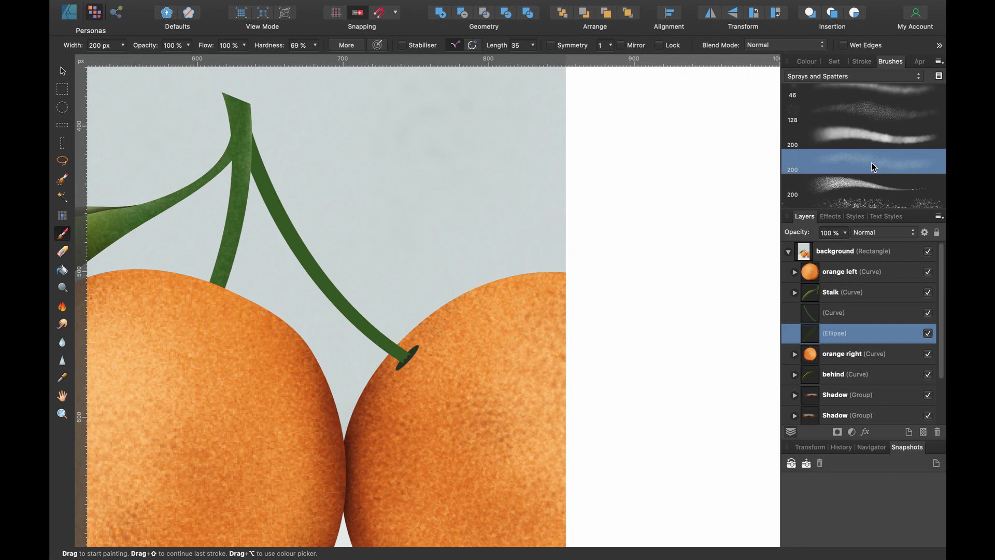
pyautogui.click(836, 63)
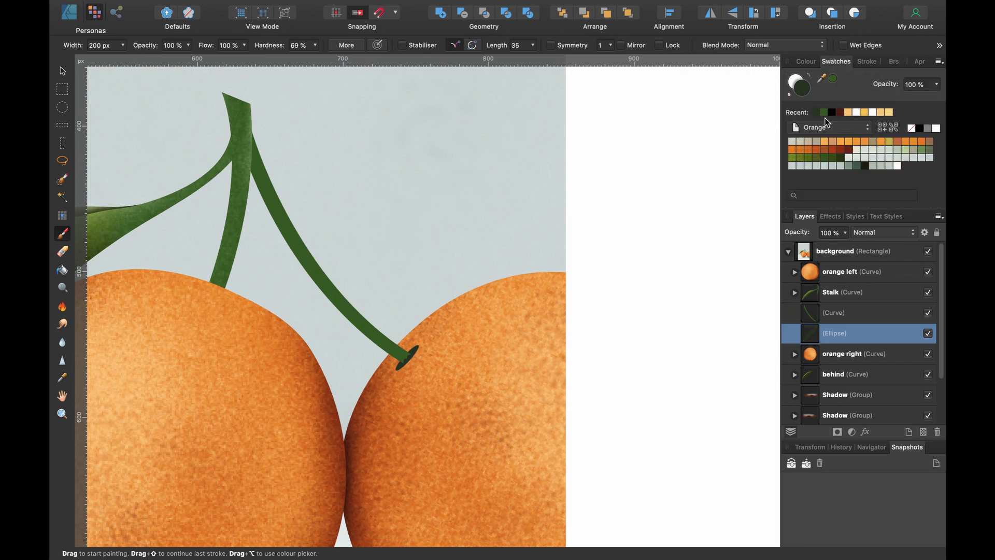
pyautogui.click(906, 151)
pyautogui.click(854, 13)
pyautogui.press('[')
pyautogui.press('[')
pyautogui.press('[')
pyautogui.press('[')
pyautogui.press('[')
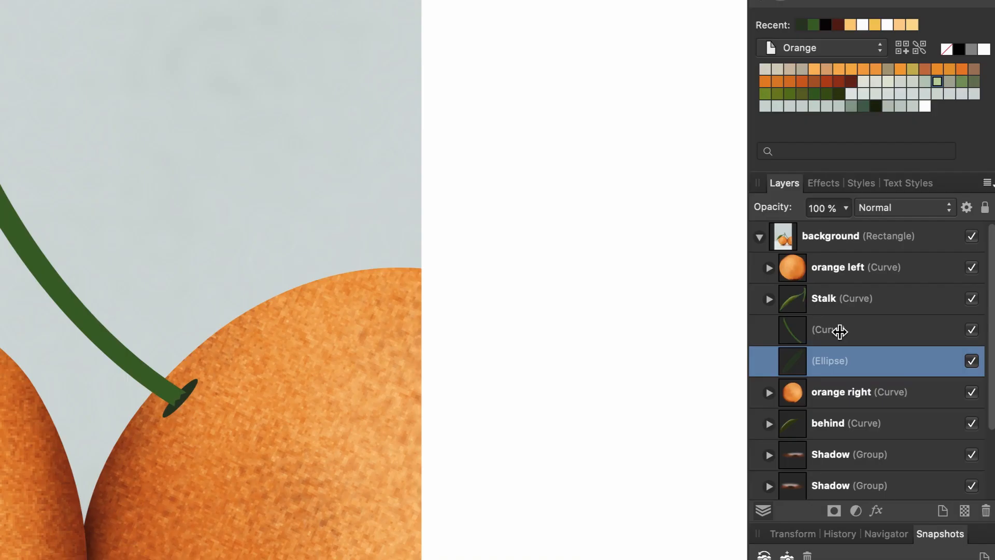
# Rename the new stalk curve "stalk 2" and paint a light green speckled texture along it on a nested pixel layer
pyautogui.click(839, 313)
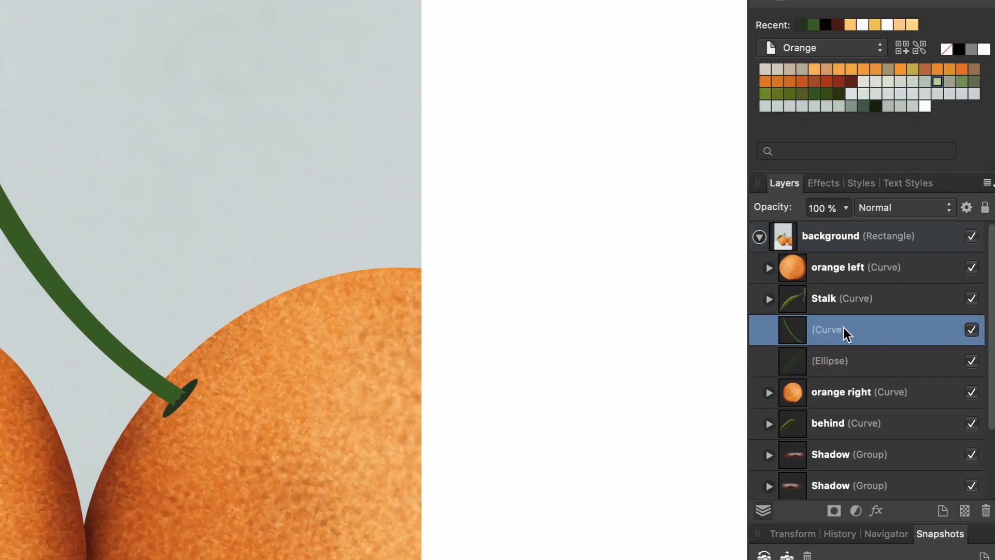
pyautogui.doubleClick(839, 329)
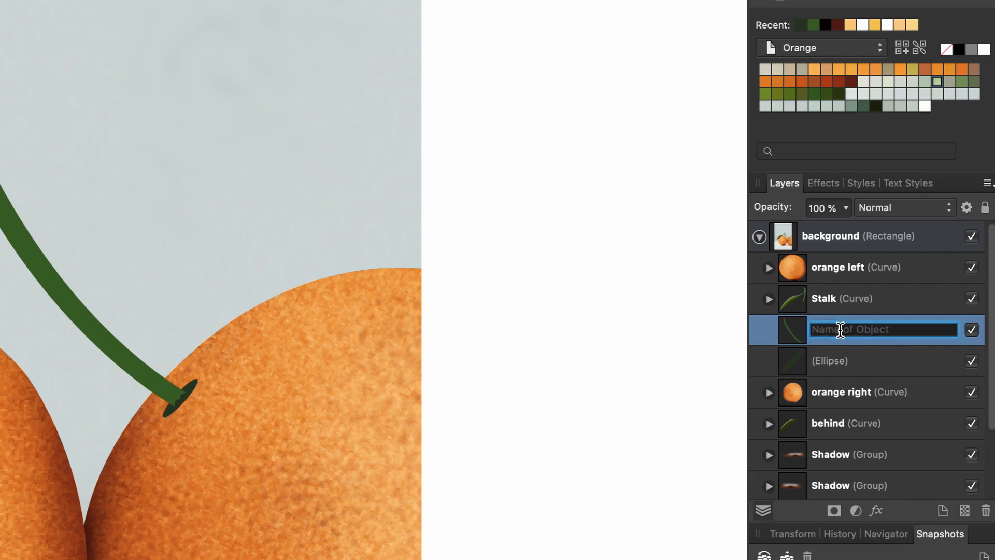
pyautogui.write('Stalk 2')
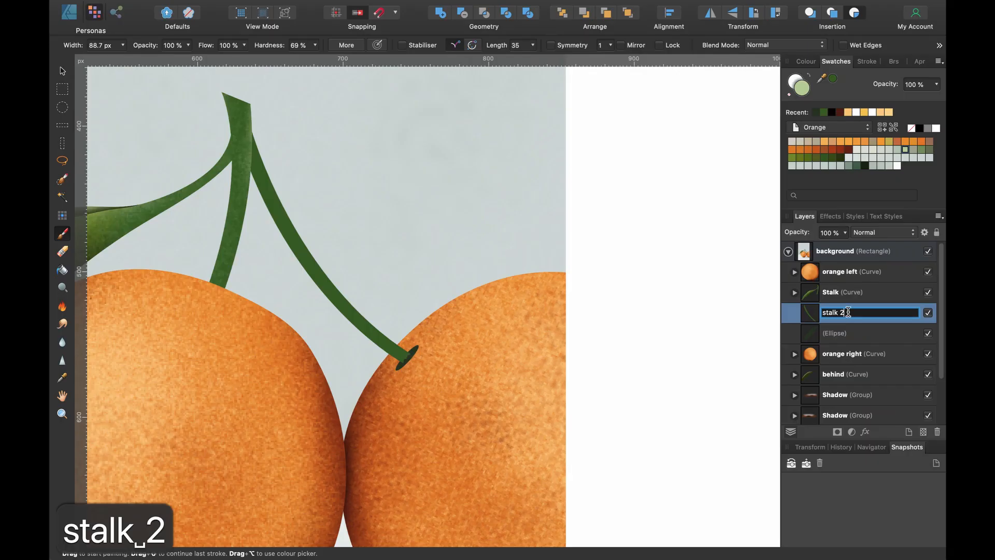
pyautogui.press('Return')
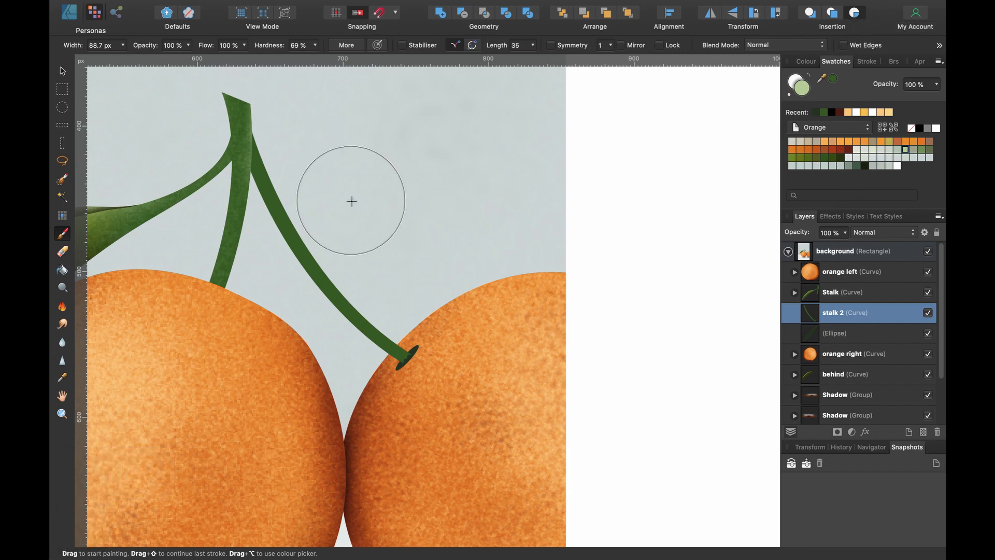
pyautogui.moveTo(400, 344)
pyautogui.mouseDown()
pyautogui.moveTo(336, 297)
pyautogui.moveTo(293, 229)
pyautogui.mouseUp()
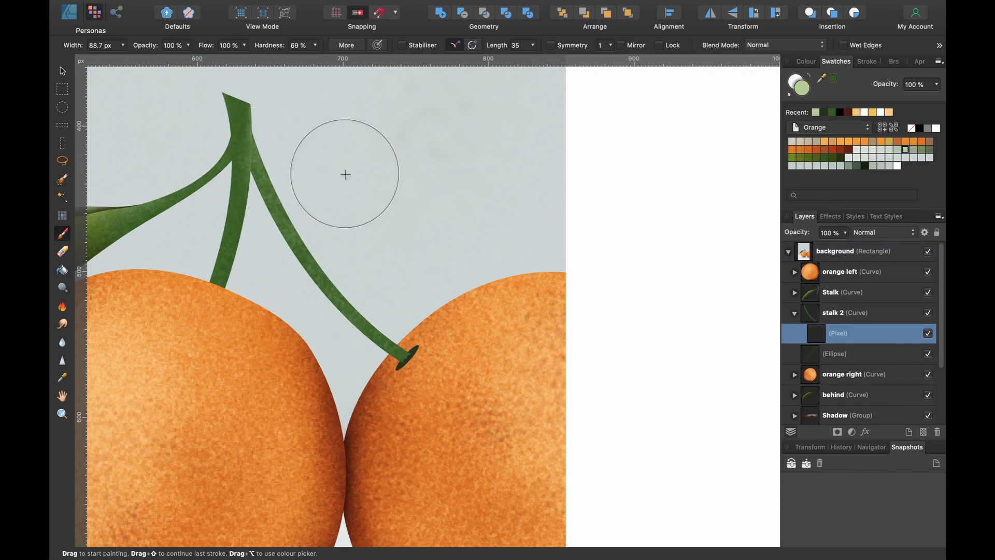
# Convert the dark ellipse at the end of stalk 2 into an editable curve
pyautogui.scroll(-5, 346, 175)
pyautogui.scroll(6, 590, 248)
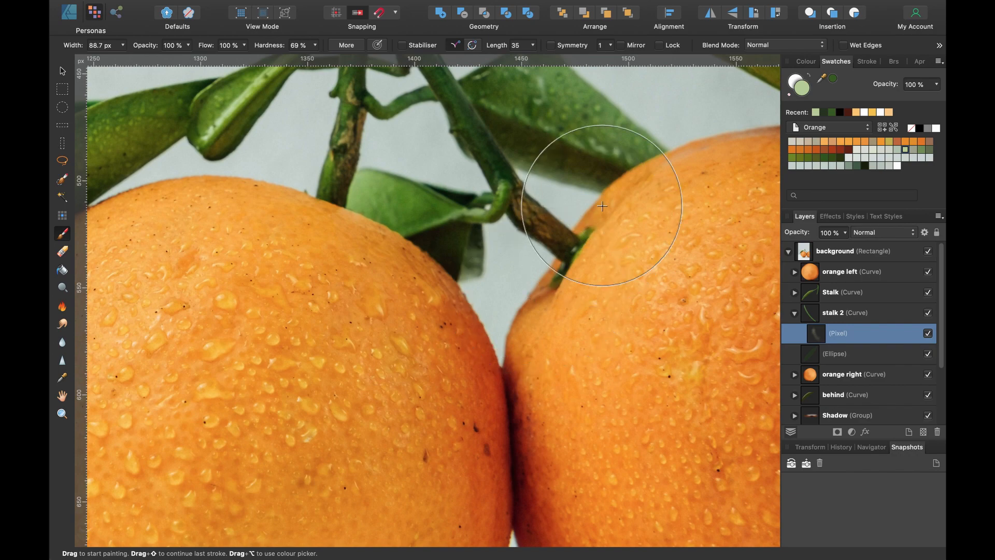
pyautogui.scroll(-6, 570, 259)
pyautogui.scroll(5, 403, 219)
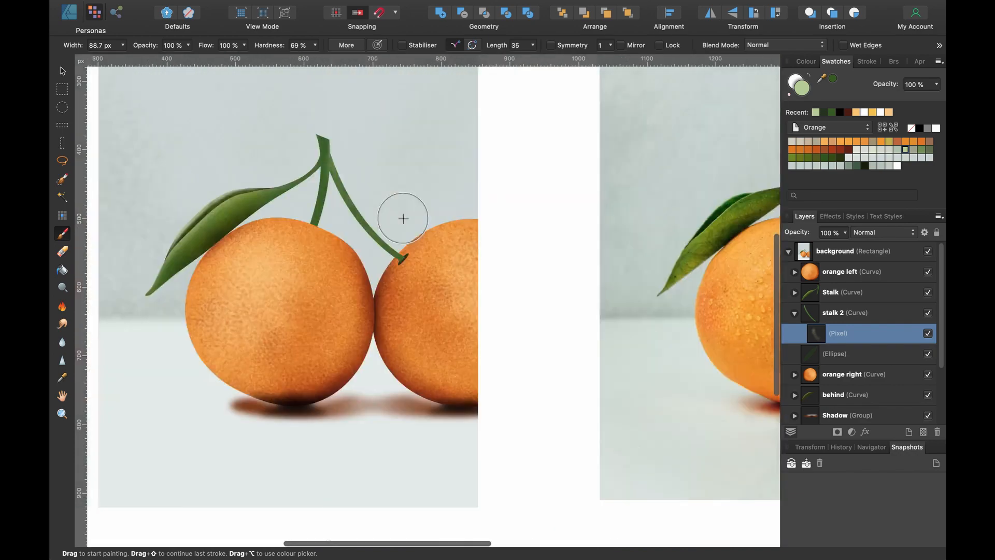
pyautogui.scroll(5, 433, 248)
pyautogui.click(69, 13)
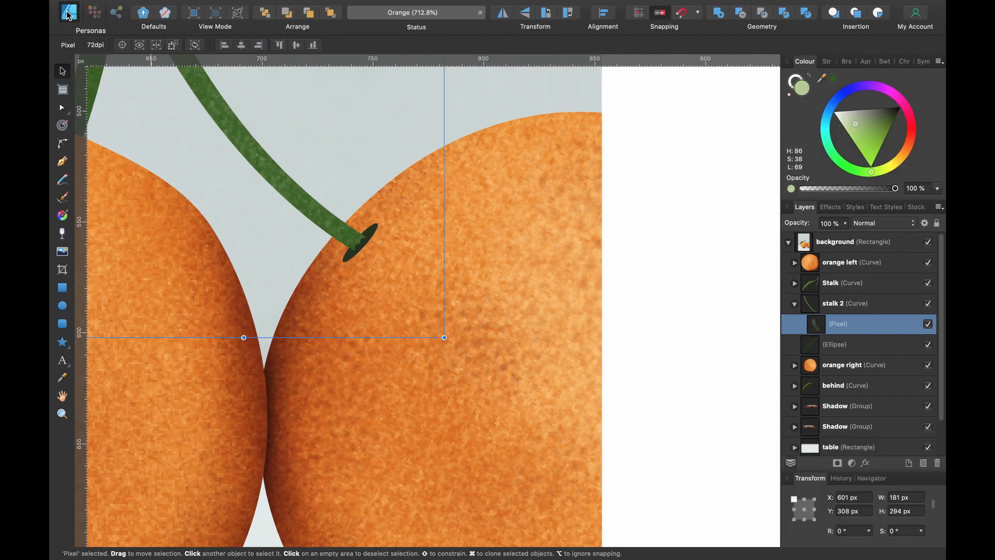
pyautogui.press('a')
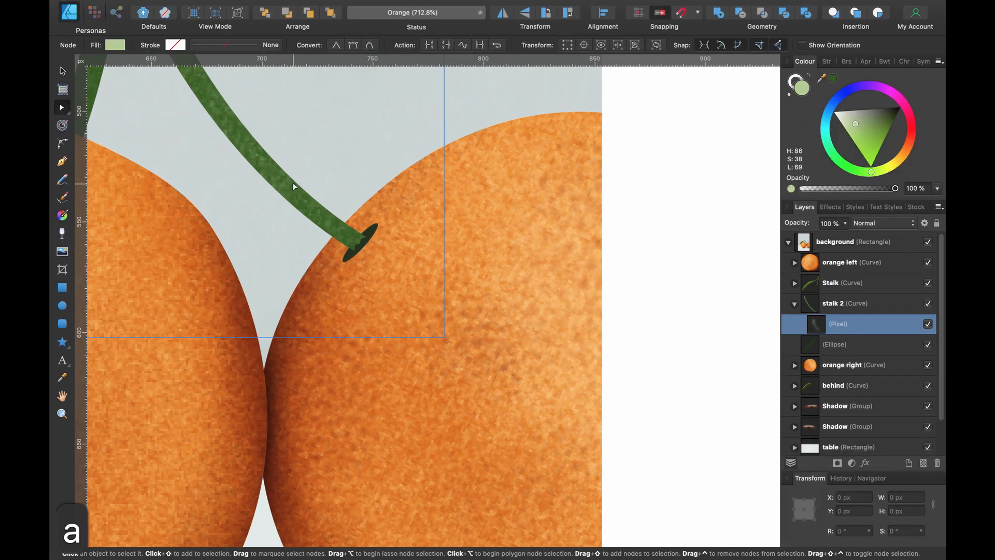
pyautogui.click(836, 344)
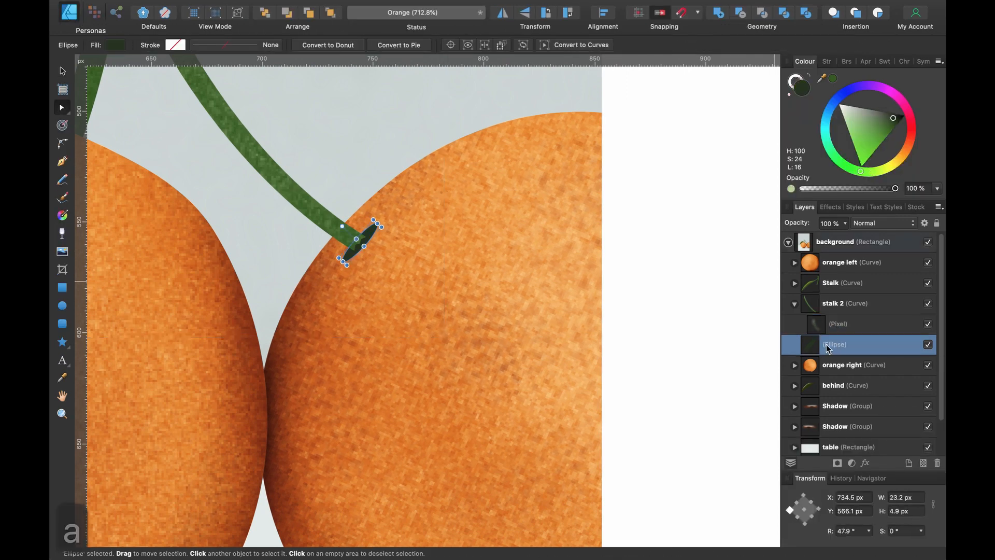
pyautogui.scroll(5, 361, 260)
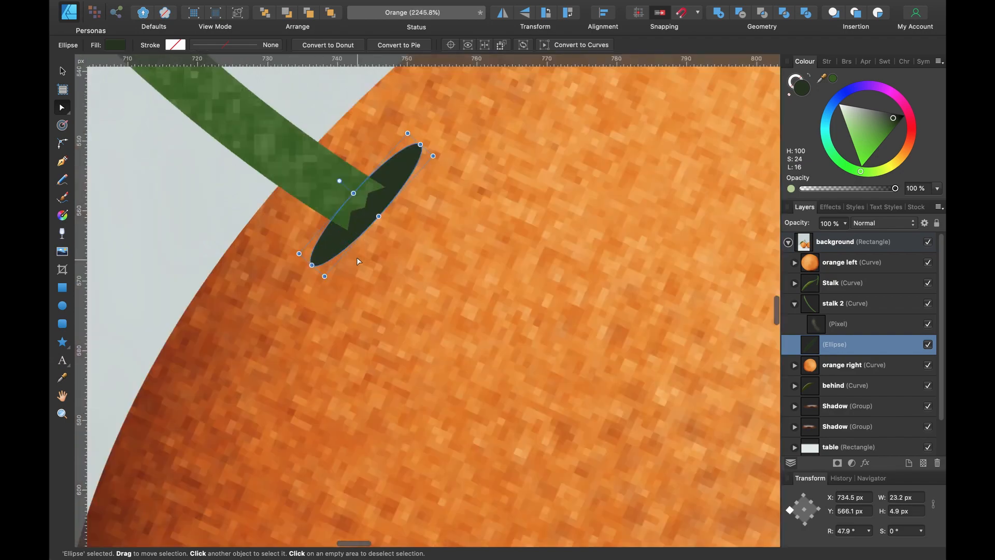
pyautogui.click(580, 45)
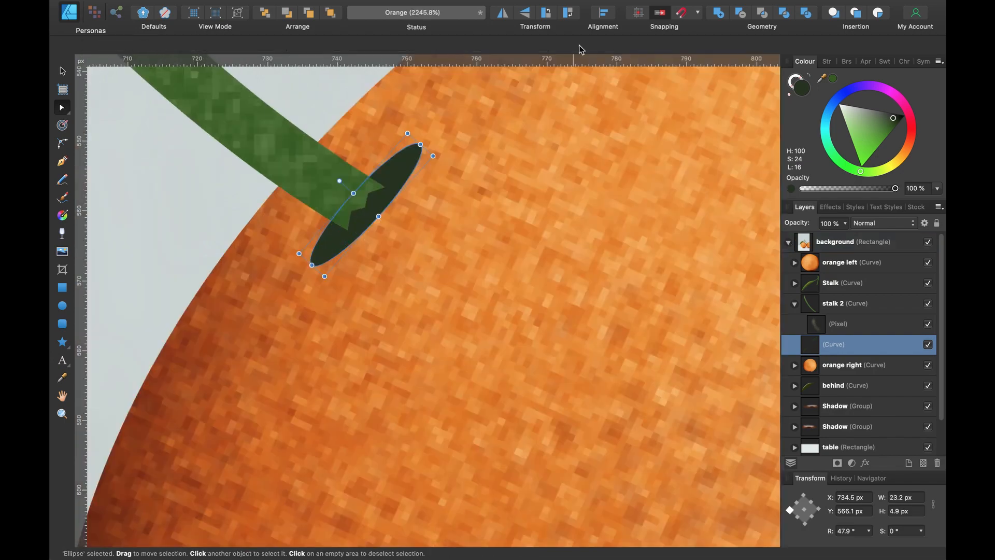
# Reshape the joint curve into a thin crescent about 24.1 × 3.6 px by pulling in its outer edge, and nudge it into place under the stalk
pyautogui.click(377, 214)
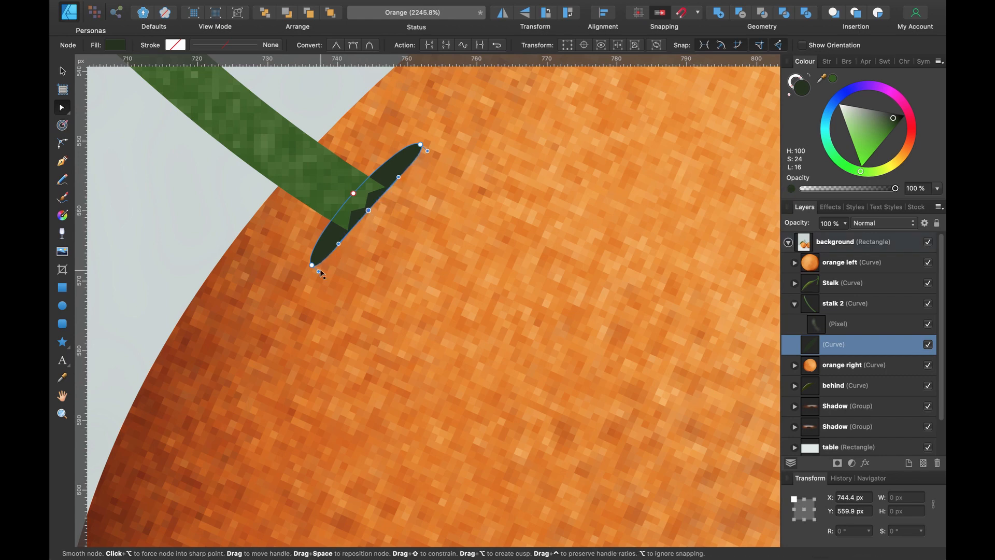
pyautogui.moveTo(320, 272); pyautogui.dragTo(311, 287)
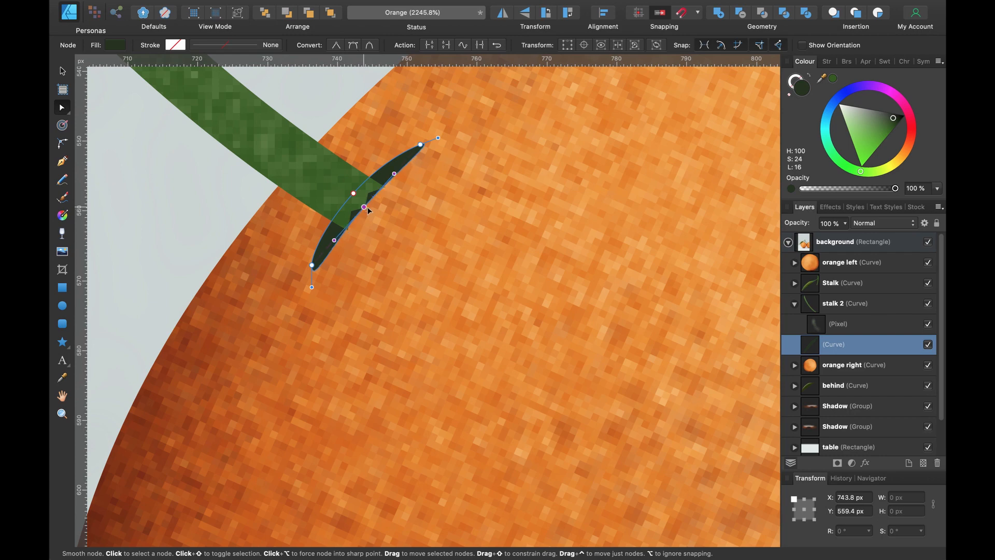
pyautogui.press('v')
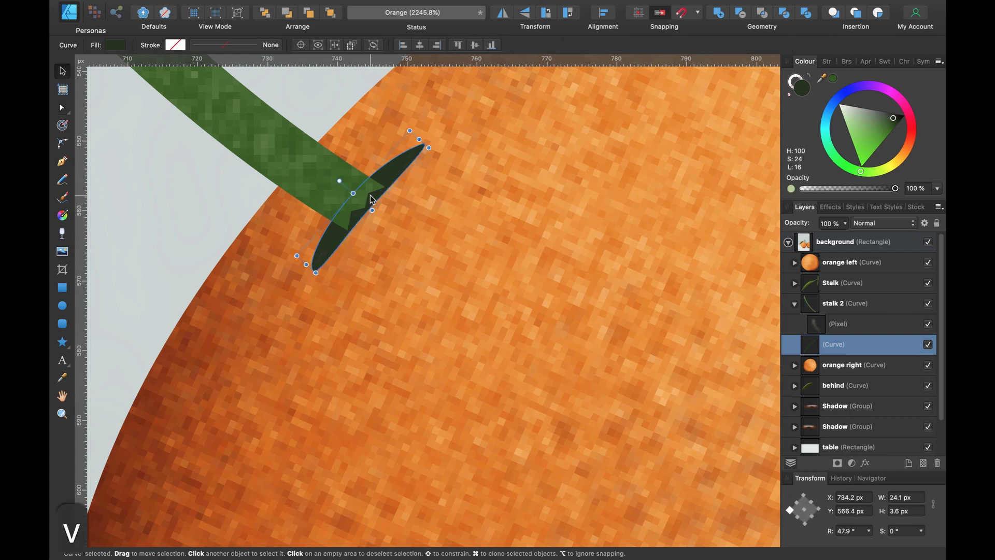
pyautogui.moveTo(372, 196); pyautogui.dragTo(376, 198)
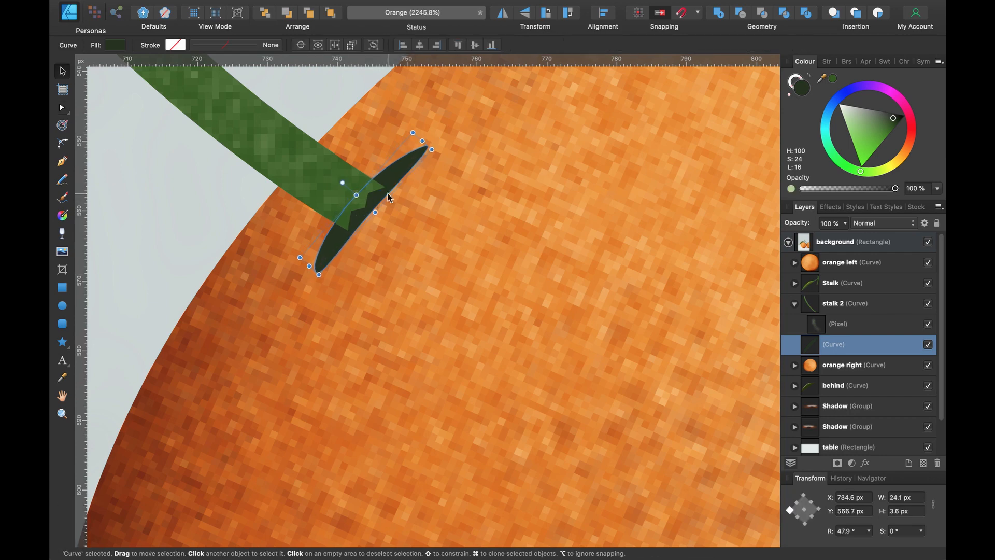
# Return to pixel painting and reduce the paint brush width to 24.2 px
pyautogui.hscroll(-1, 387, 194)
pyautogui.click(93, 12)
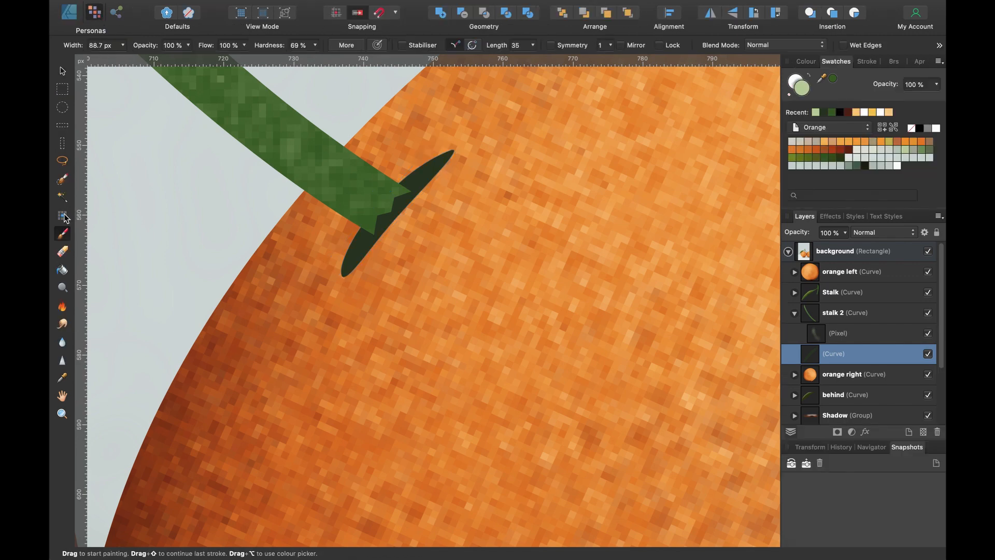
pyautogui.press('[')
pyautogui.press('[')
pyautogui.press('[')
pyautogui.press('[')
pyautogui.press('[')
pyautogui.press('[')
pyautogui.press('[')
pyautogui.press('[')
pyautogui.scroll(-5, 301, 192)
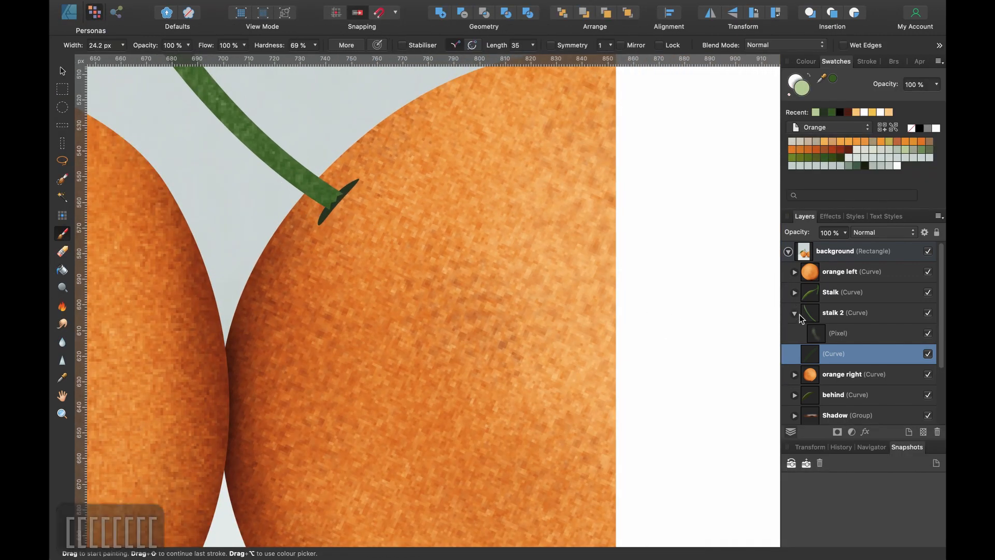
# Paint a dark red-brown shadow around the stalk joint on the pixel layer nested in "orange right"
pyautogui.click(794, 314)
pyautogui.click(839, 354)
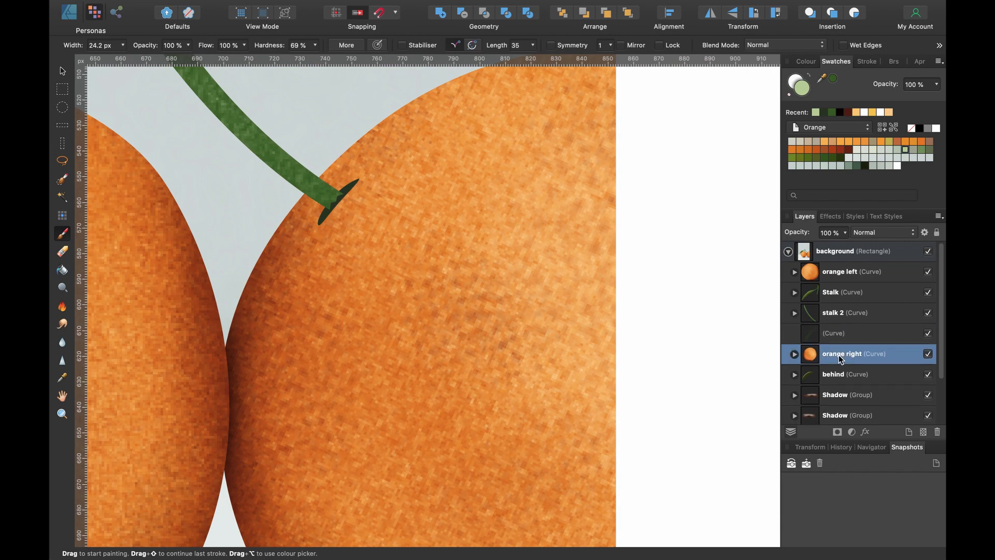
pyautogui.click(795, 354)
pyautogui.click(841, 375)
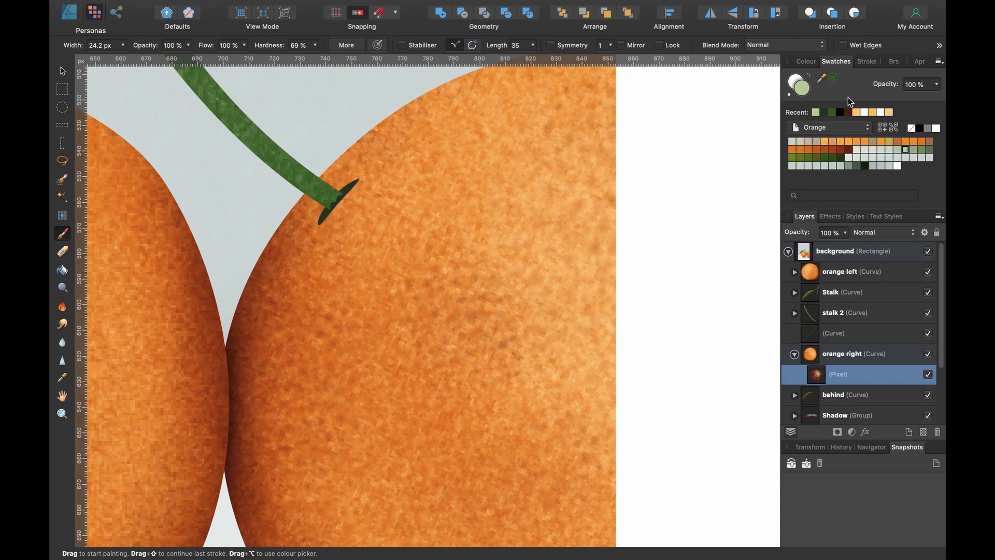
pyautogui.click(848, 150)
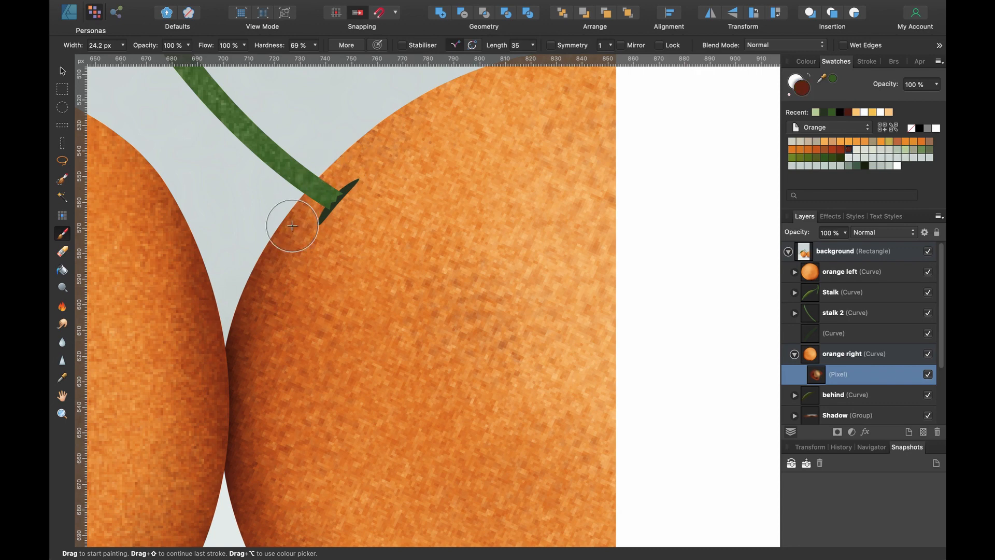
pyautogui.moveTo(292, 226)
pyautogui.mouseDown()
pyautogui.moveTo(270, 251)
pyautogui.moveTo(284, 222)
pyautogui.moveTo(283, 237)
pyautogui.moveTo(332, 185)
pyautogui.mouseUp()
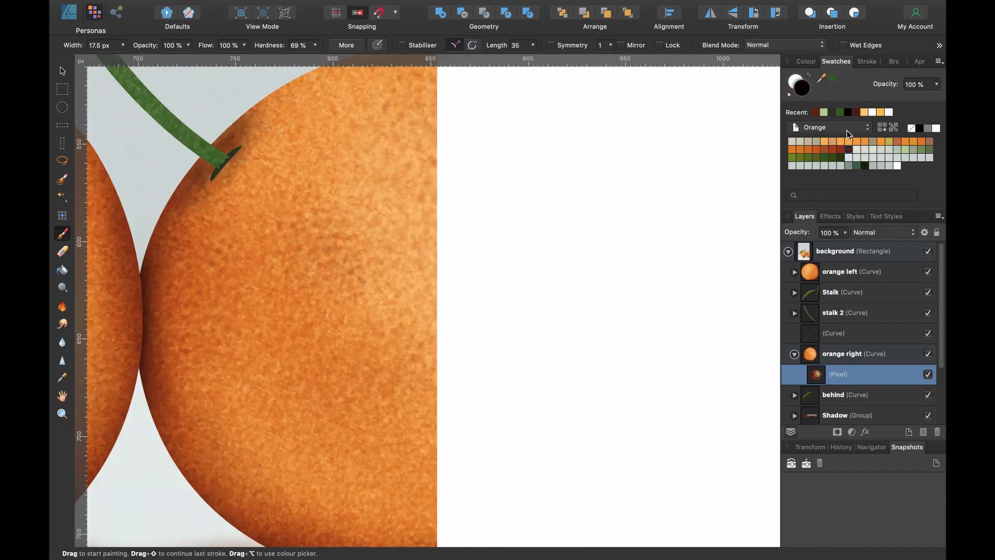
# Paint light orange texture around the edges of the stalk joint's shadow with a 17.5 px brush
pyautogui.click(824, 141)
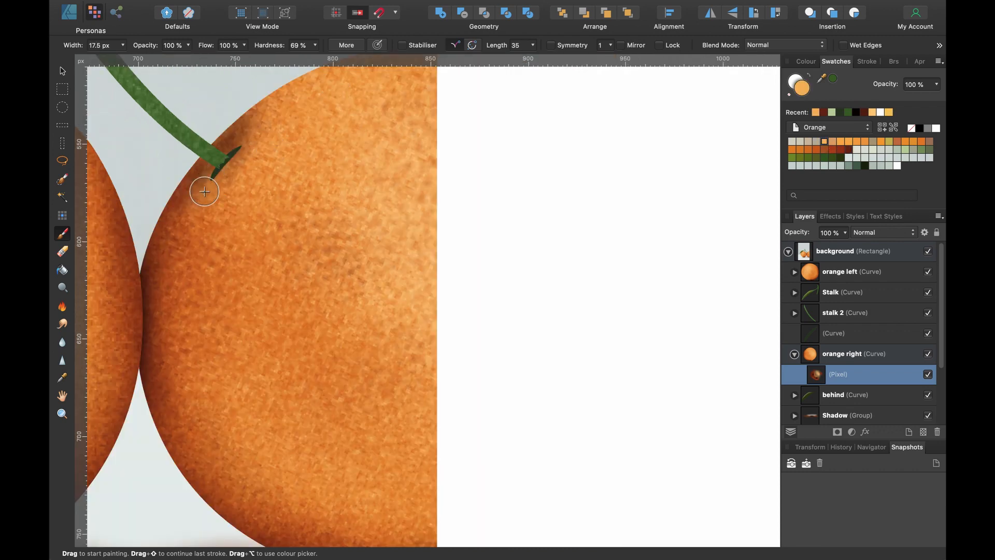
pyautogui.moveTo(204, 187); pyautogui.dragTo(187, 218)
pyautogui.moveTo(235, 152)
pyautogui.mouseDown()
pyautogui.moveTo(257, 137)
pyautogui.moveTo(215, 187)
pyautogui.moveTo(262, 127)
pyautogui.mouseUp()
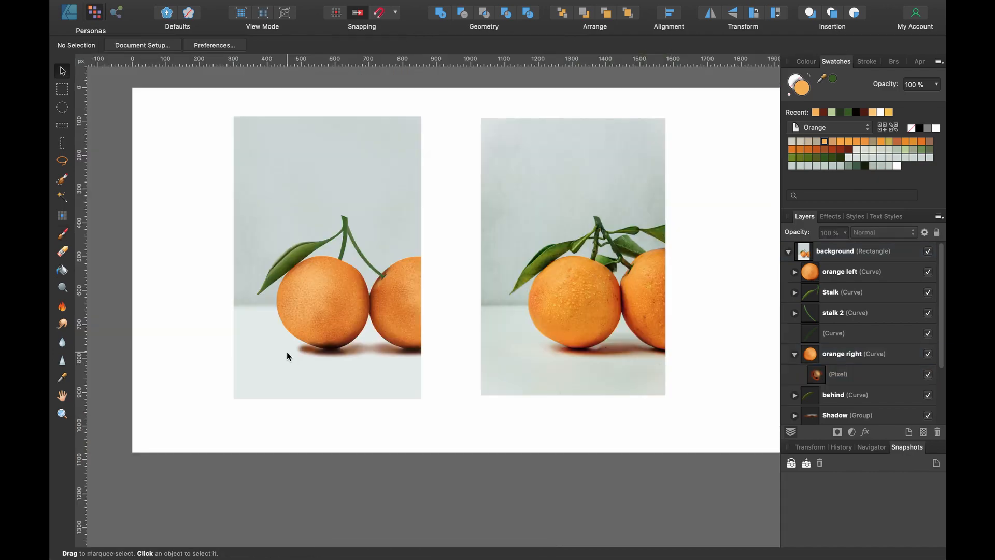
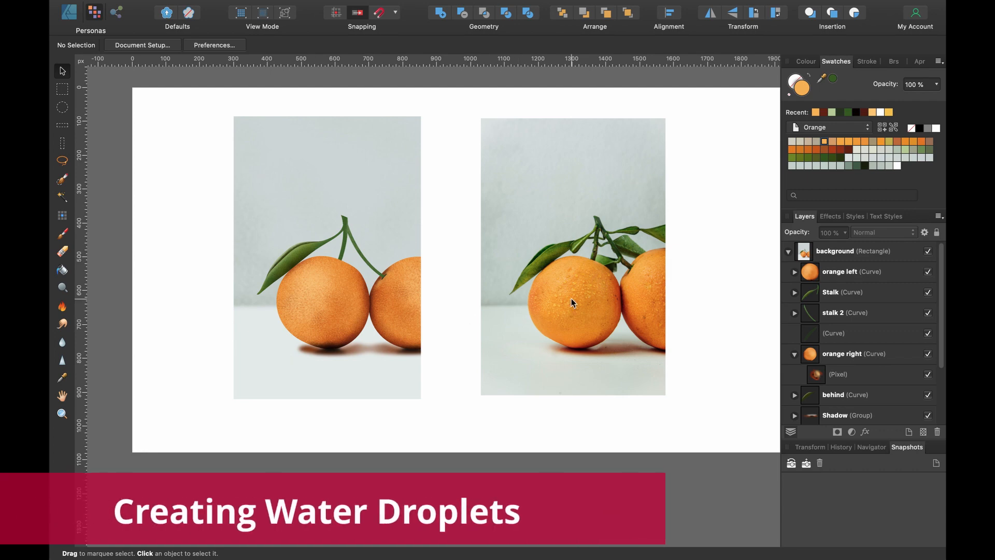
# Collapse the background layer and examine the water droplets on the left orange in the reference photo up close
pyautogui.click(788, 251)
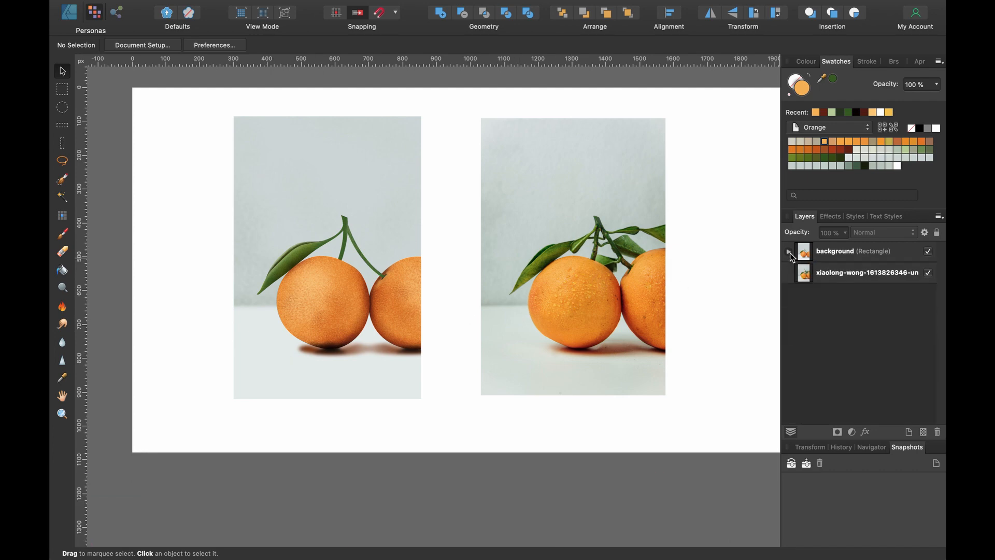
pyautogui.click(788, 252)
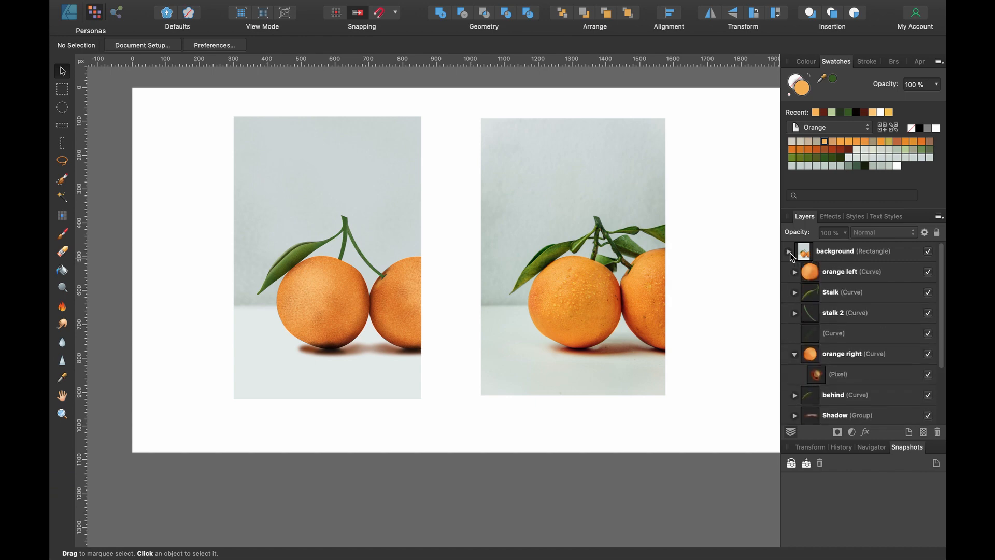
pyautogui.click(788, 251)
pyautogui.scroll(5, 602, 285)
pyautogui.click(603, 283)
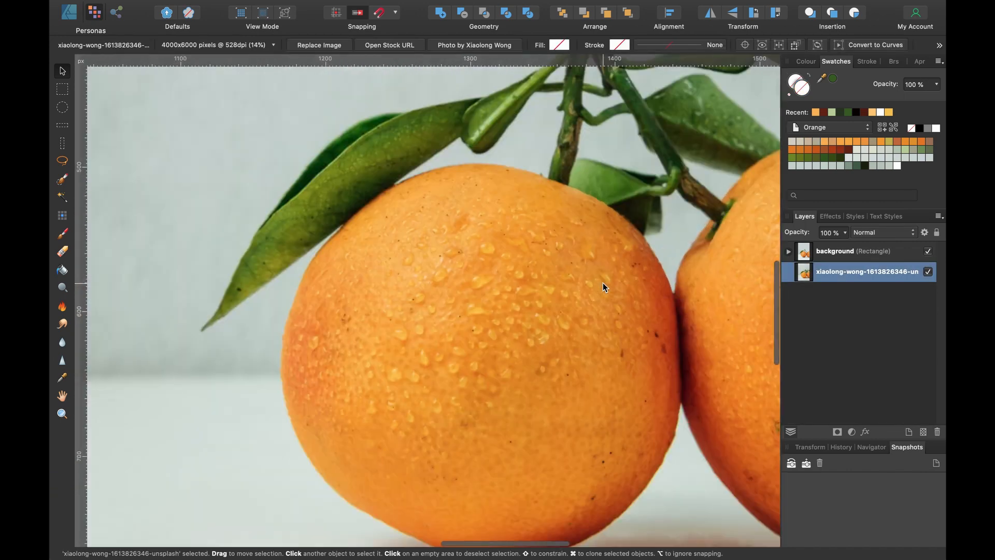
pyautogui.scroll(2, 602, 284)
pyautogui.click(858, 254)
pyautogui.scroll(3, 403, 257)
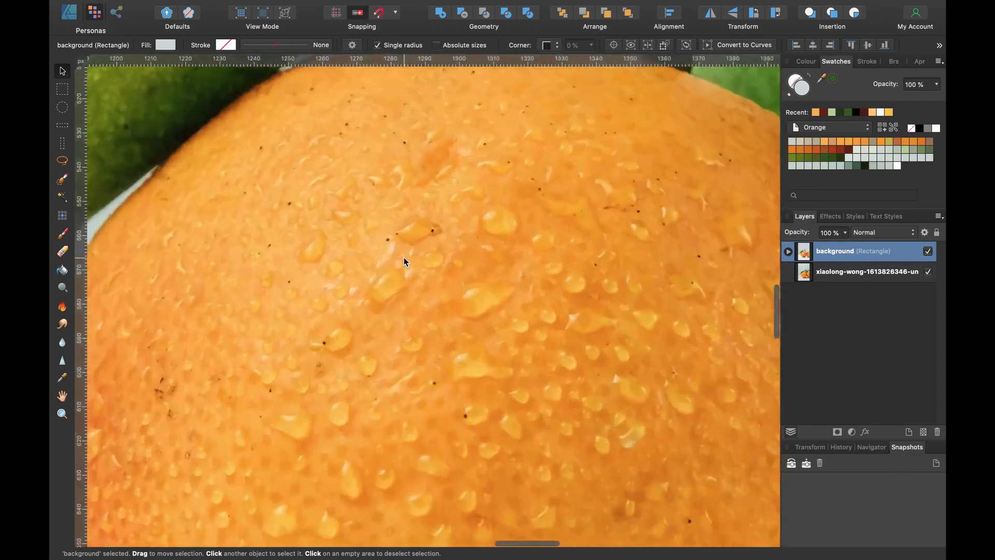
pyautogui.scroll(3, 521, 201)
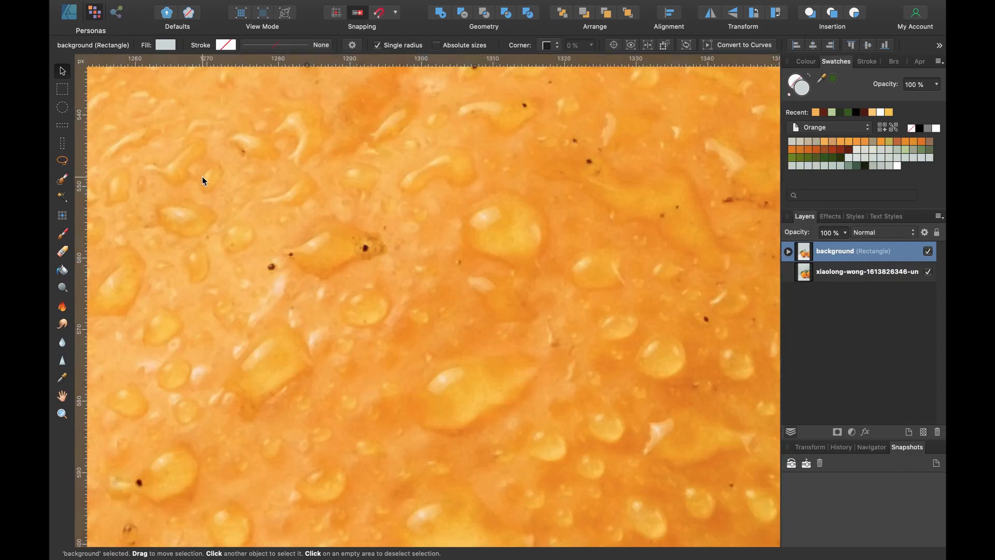
# Trace a reference water droplet with the Pencil tool as a light orange filled shape about 12 × 10 px
pyautogui.click(68, 15)
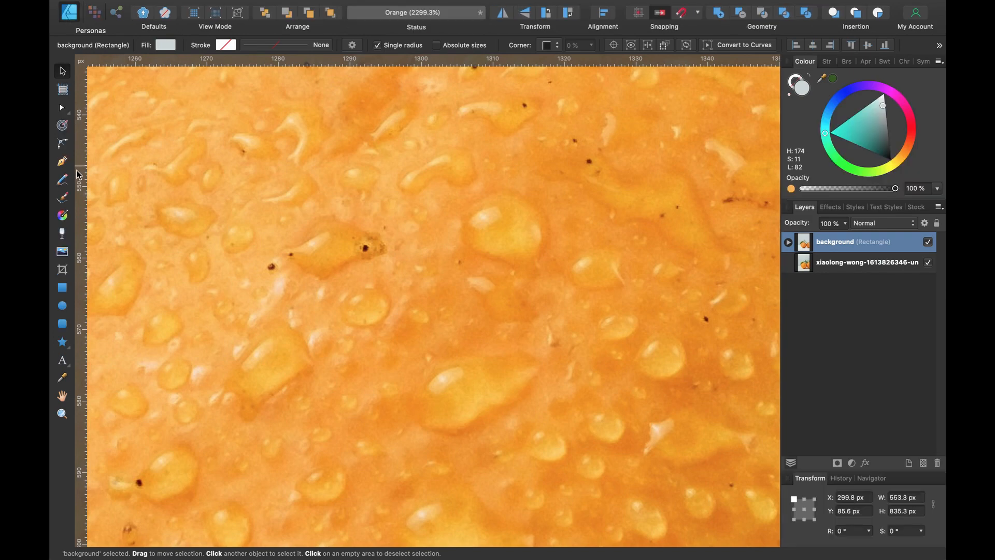
pyautogui.click(63, 181)
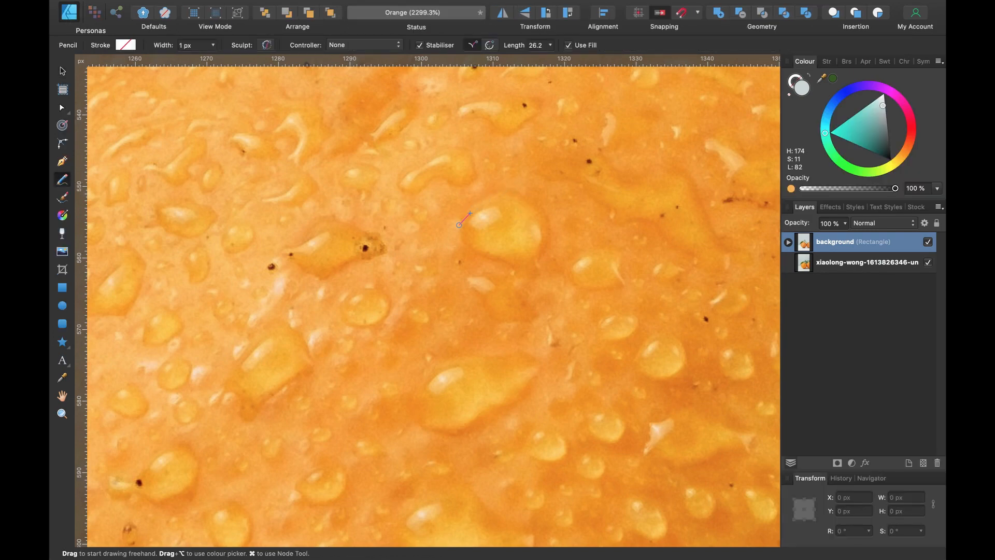
pyautogui.moveTo(459, 225)
pyautogui.mouseDown()
pyautogui.moveTo(458, 242)
pyautogui.moveTo(477, 261)
pyautogui.moveTo(538, 259)
pyautogui.moveTo(547, 217)
pyautogui.moveTo(510, 190)
pyautogui.mouseUp()
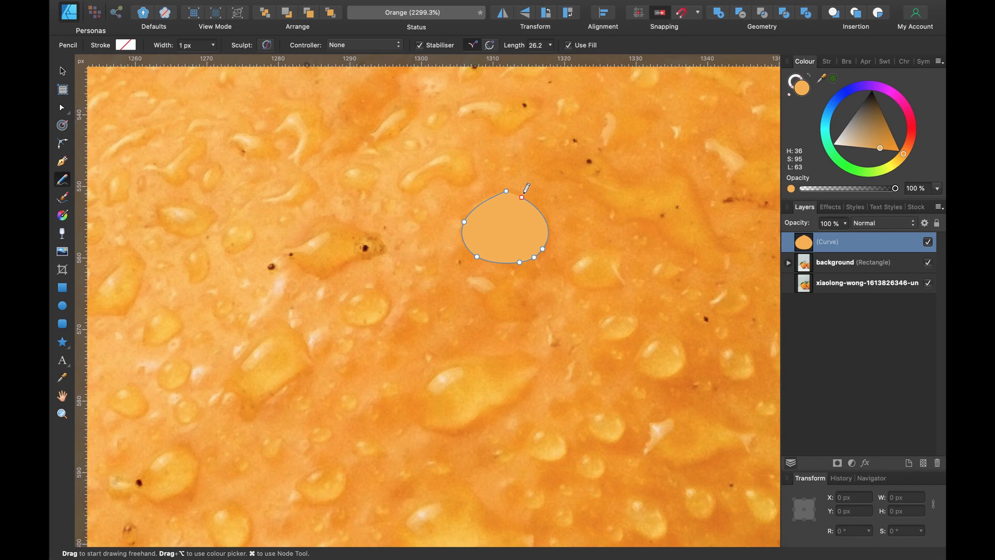
# Join the two end nodes at the top of the droplet curve to close its outline
pyautogui.press('a')
pyautogui.scroll(5, 523, 197)
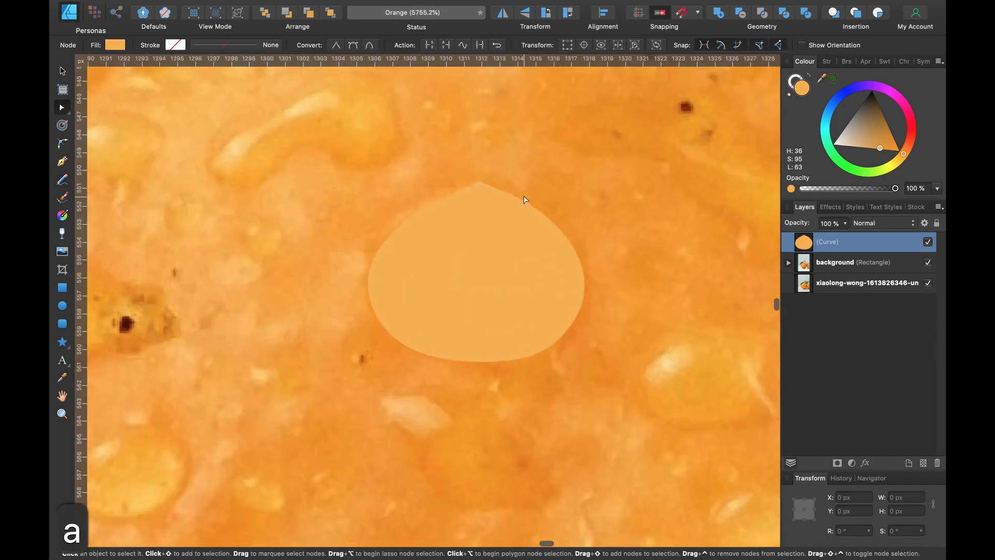
pyautogui.moveTo(459, 163); pyautogui.dragTo(561, 220)
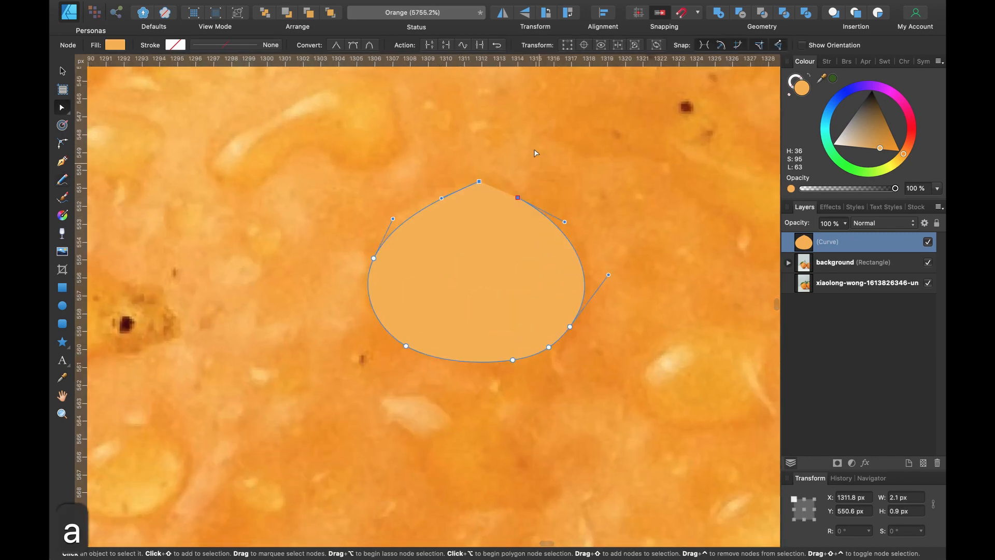
pyautogui.click(480, 45)
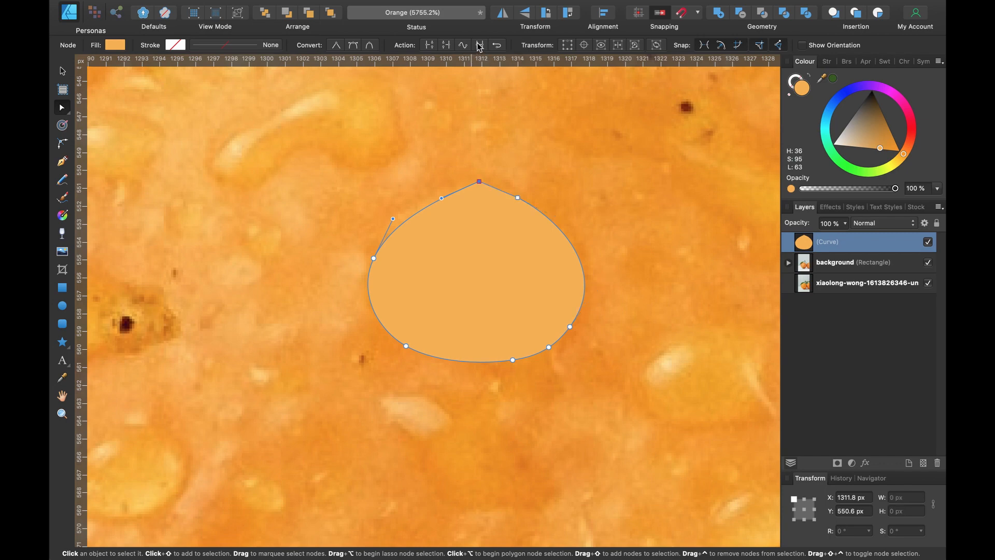
# Round the droplet's top by making its two top nodes smooth, spreading them apart and adjusting the right node's handle
pyautogui.keyDown('ctrl'); pyautogui.click(479, 182); pyautogui.keyUp('ctrl')
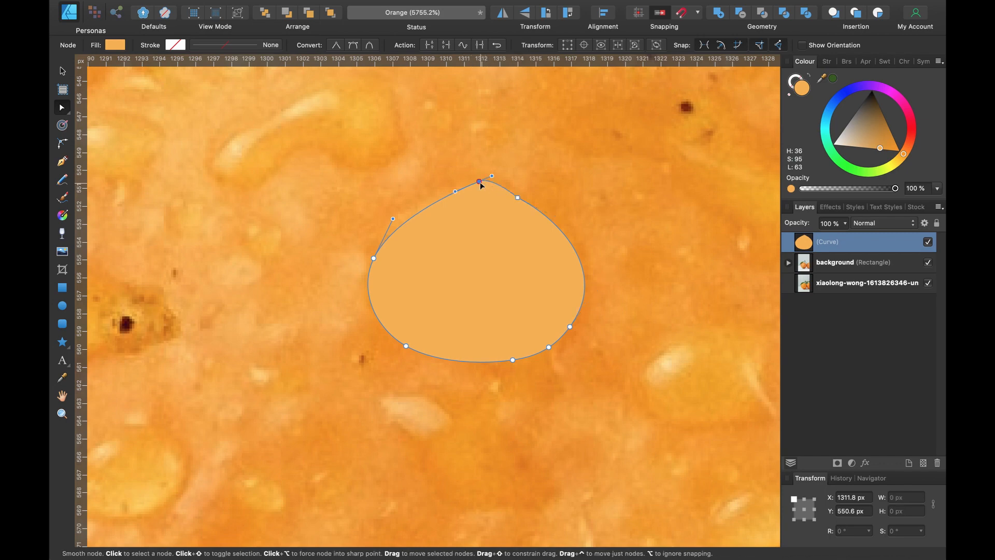
pyautogui.keyDown('ctrl'); pyautogui.click(517, 198); pyautogui.keyUp('ctrl')
pyautogui.moveTo(517, 198); pyautogui.dragTo(542, 198)
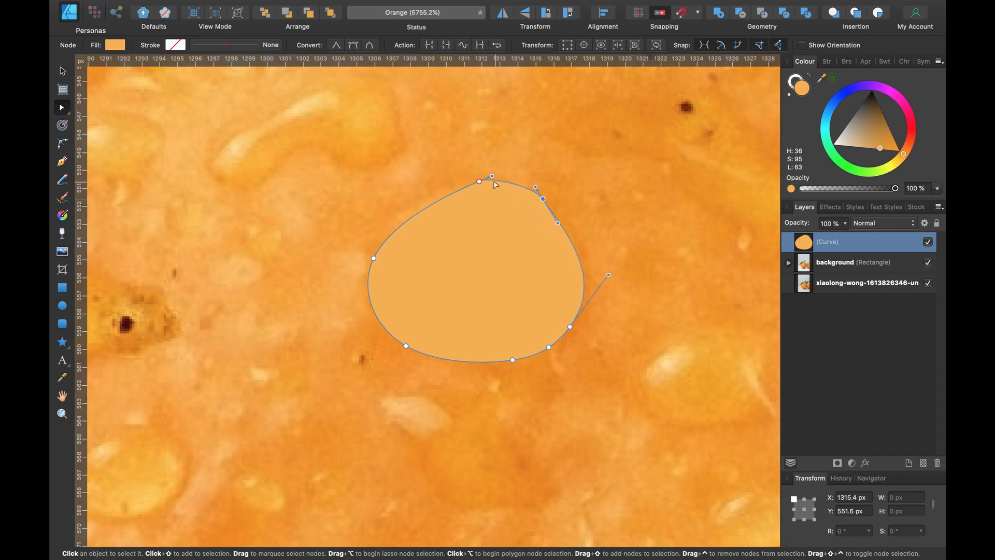
pyautogui.moveTo(479, 182); pyautogui.dragTo(456, 192)
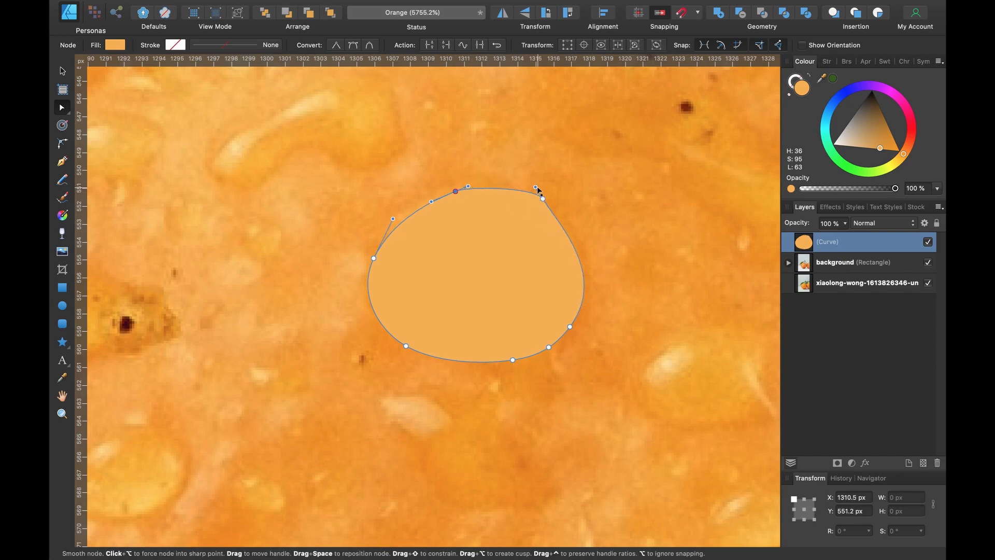
pyautogui.moveTo(535, 187); pyautogui.dragTo(512, 179)
pyautogui.hscroll(1, 609, 187)
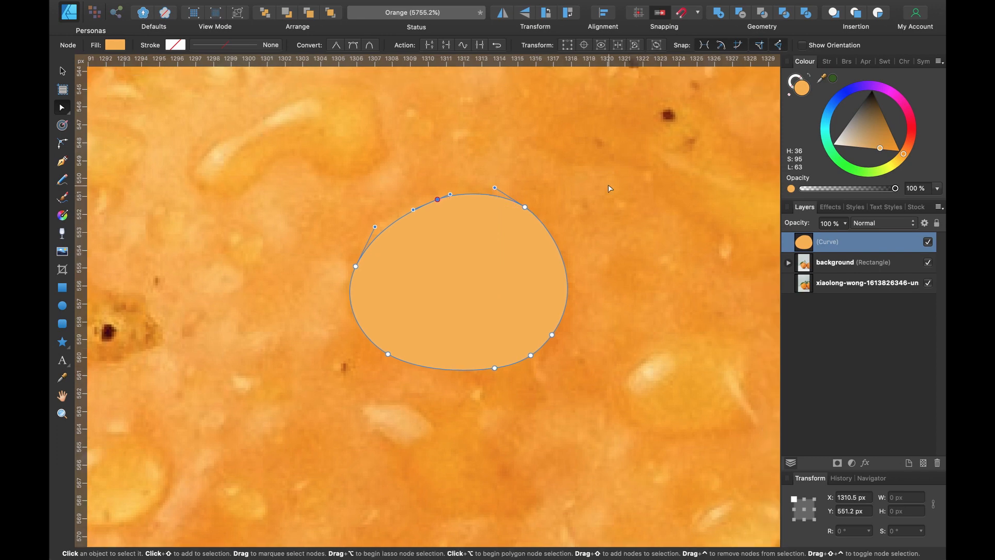
# Move the traced droplet left beside the reference droplet and fill it with a yellow-orange sampled from the reference droplet's interior
pyautogui.press('v')
pyautogui.moveTo(520, 249); pyautogui.dragTo(280, 253)
pyautogui.hscroll(-3, 313, 252)
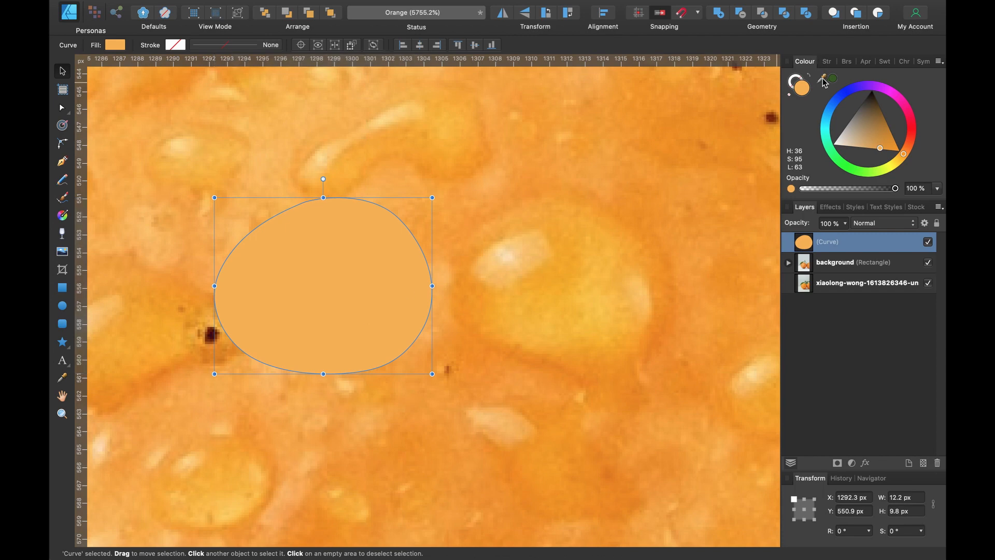
pyautogui.moveTo(824, 81); pyautogui.dragTo(533, 321)
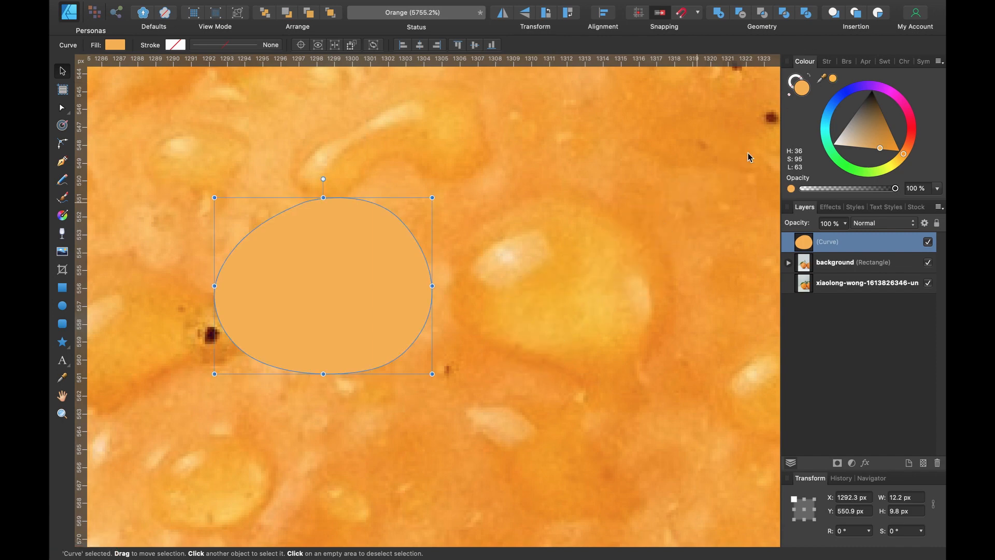
pyautogui.click(833, 78)
# Add an inner shadow effect to the droplet, coloured with a darker orange sampled from the reference droplet's left edge
pyautogui.click(865, 462)
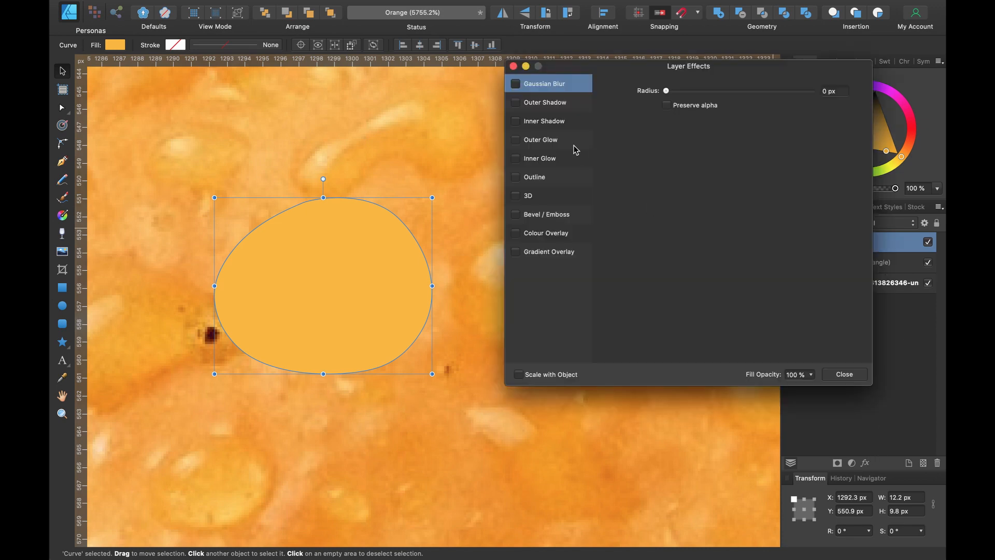
pyautogui.click(515, 121)
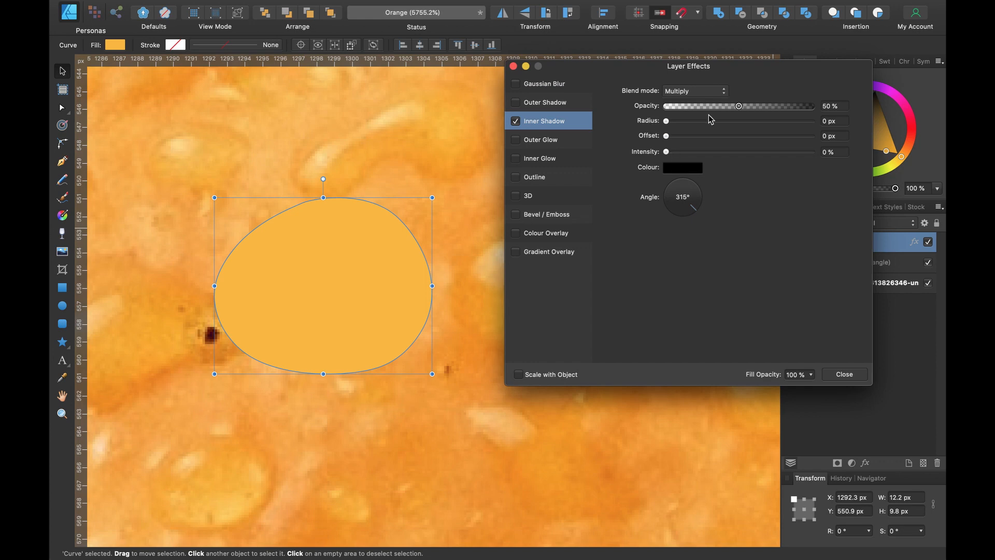
pyautogui.moveTo(591, 71); pyautogui.dragTo(751, 88)
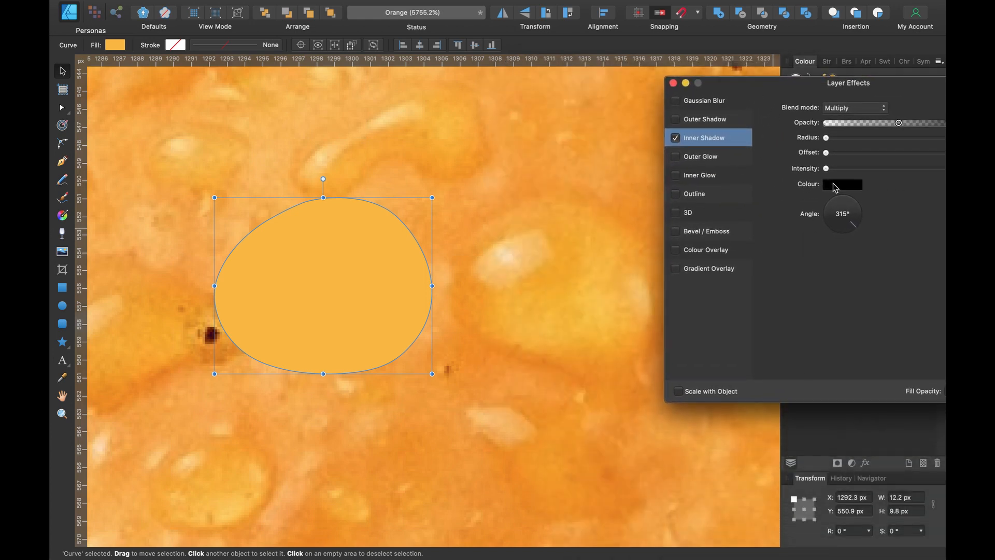
pyautogui.click(833, 183)
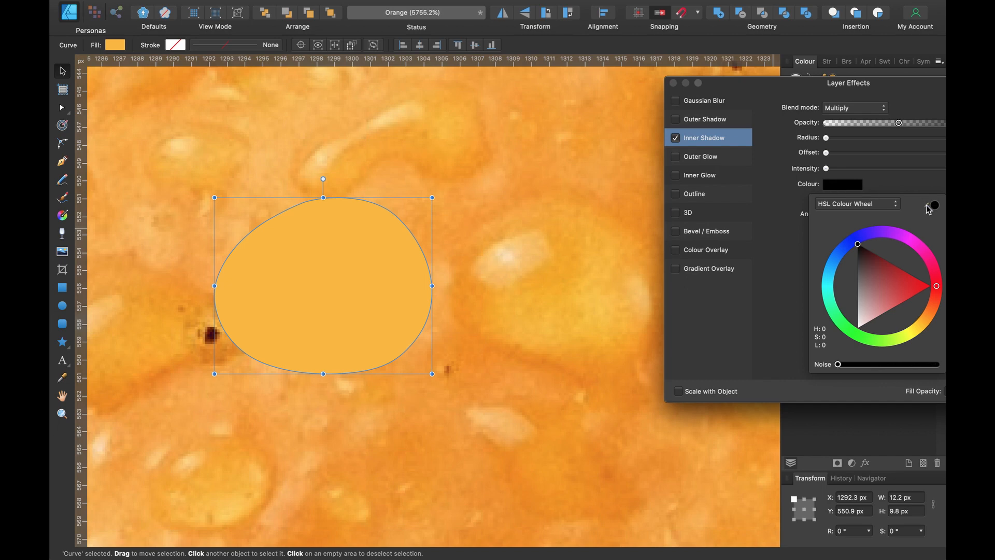
pyautogui.moveTo(928, 209); pyautogui.dragTo(472, 290)
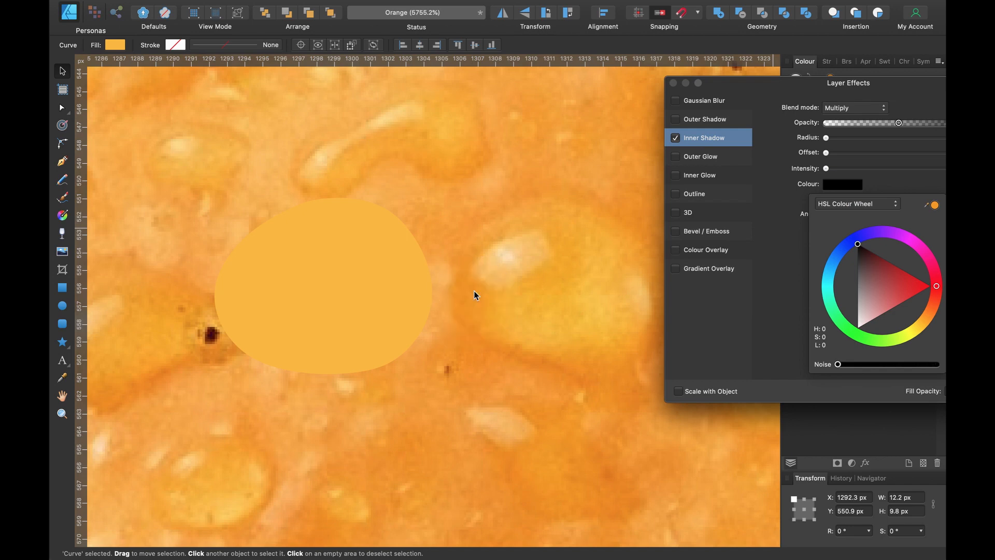
pyautogui.click(935, 205)
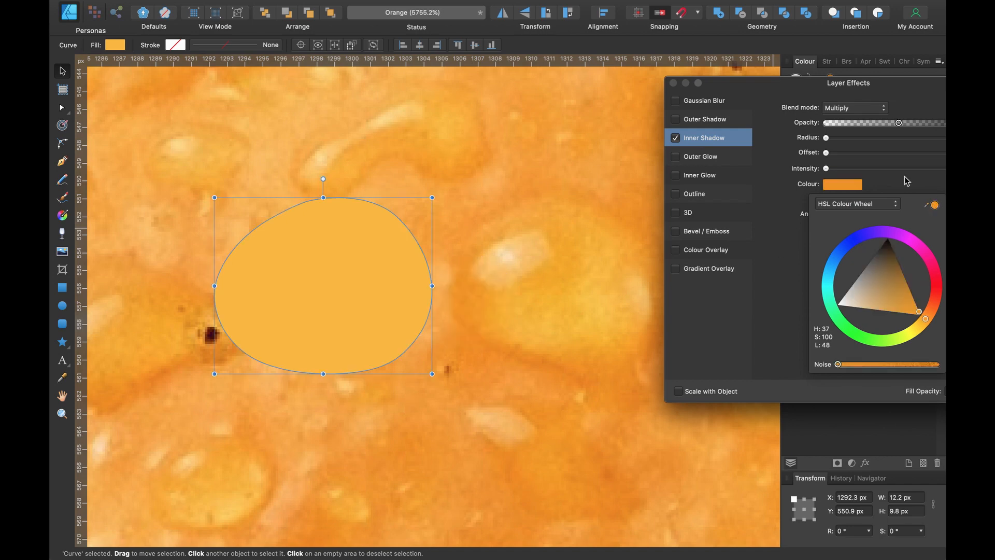
# Set the inner shadow's radius to 3.4 px, offset to 2 px and angle to 270°, and lower the droplet's fill opacity to 74%
pyautogui.moveTo(822, 88); pyautogui.dragTo(663, 96)
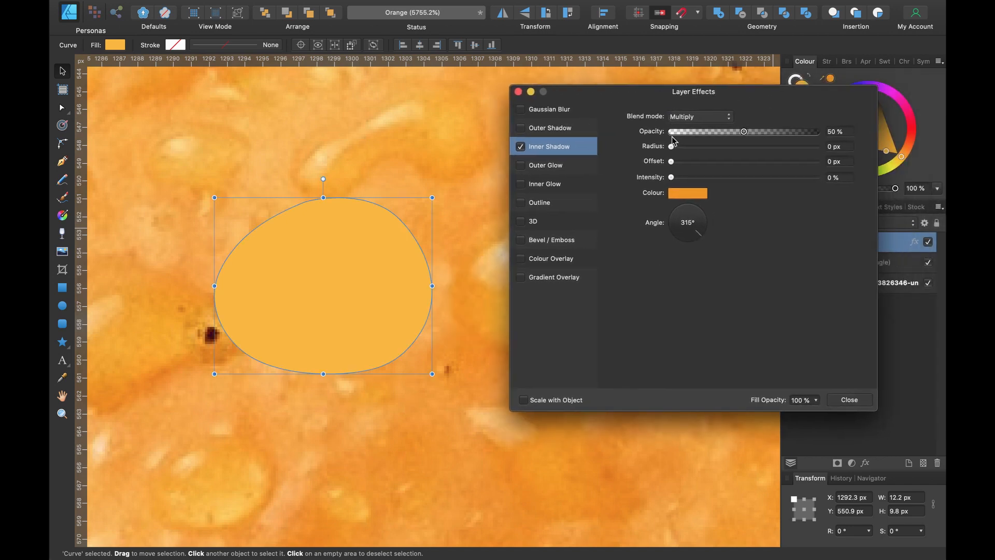
pyautogui.moveTo(671, 149); pyautogui.dragTo(712, 146)
pyautogui.moveTo(607, 96); pyautogui.dragTo(678, 113)
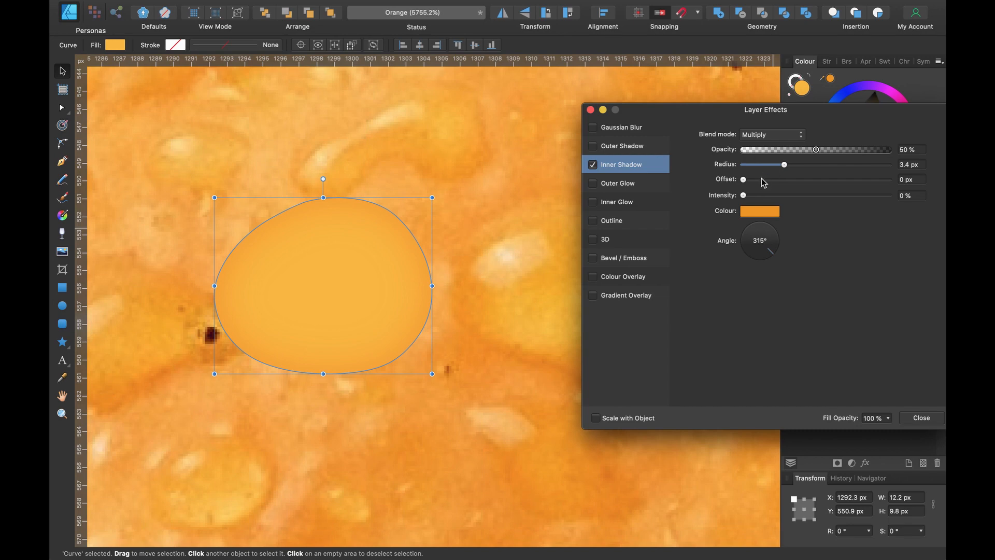
pyautogui.moveTo(745, 179); pyautogui.dragTo(782, 181)
pyautogui.moveTo(772, 251); pyautogui.dragTo(760, 256)
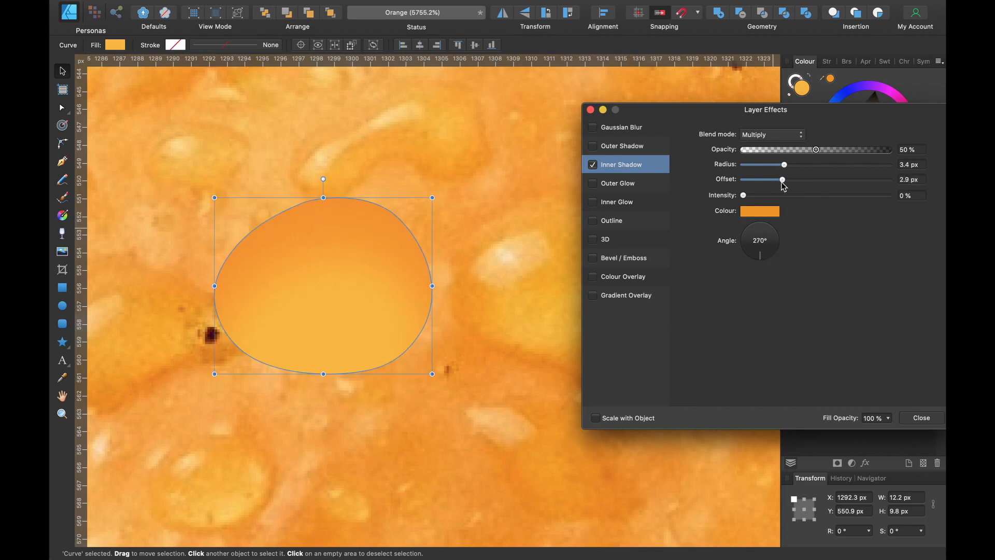
pyautogui.moveTo(782, 180)
pyautogui.mouseDown()
pyautogui.moveTo(770, 185)
pyautogui.moveTo(780, 184)
pyautogui.mouseUp()
pyautogui.moveTo(692, 111); pyautogui.dragTo(556, 107)
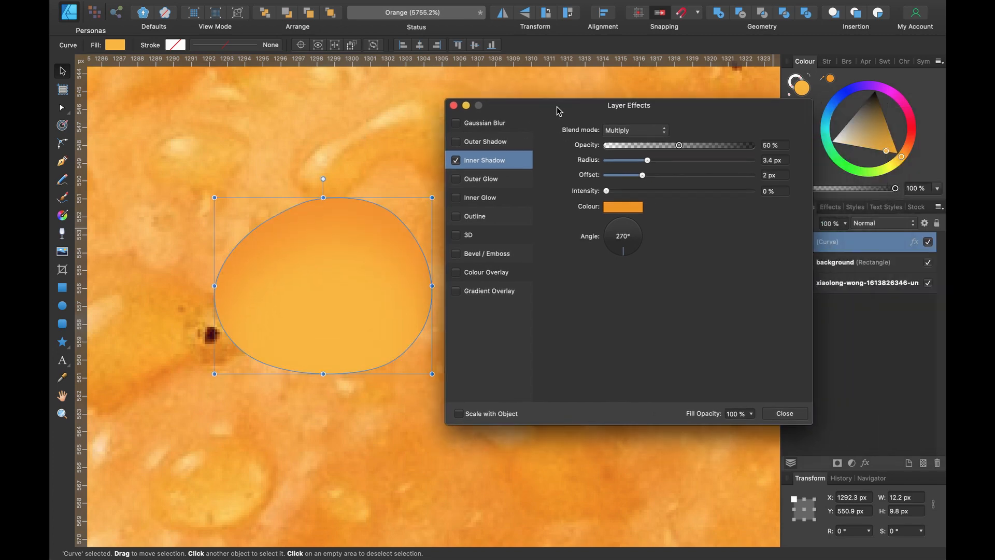
pyautogui.click(781, 413)
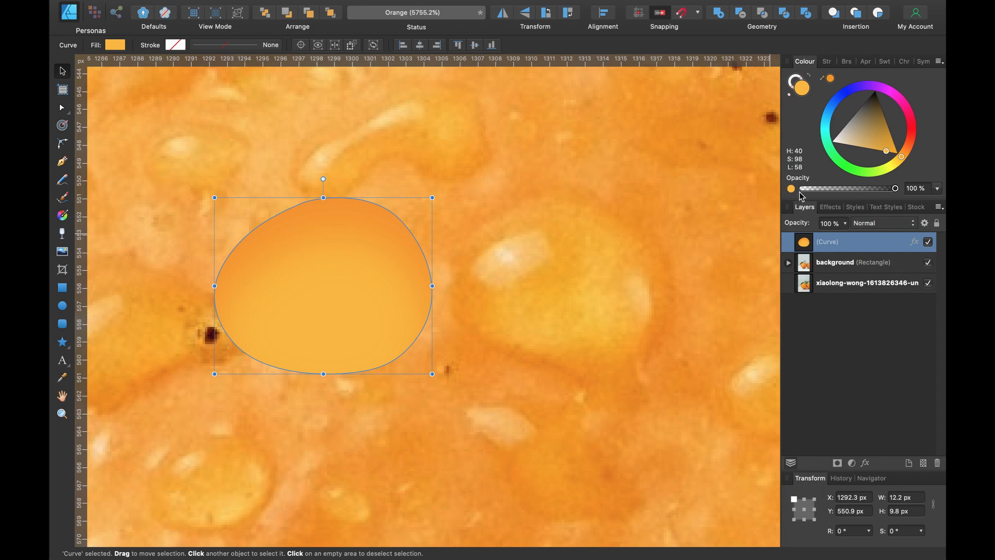
pyautogui.moveTo(885, 194)
pyautogui.mouseDown()
pyautogui.moveTo(862, 195)
pyautogui.moveTo(871, 195)
pyautogui.mouseUp()
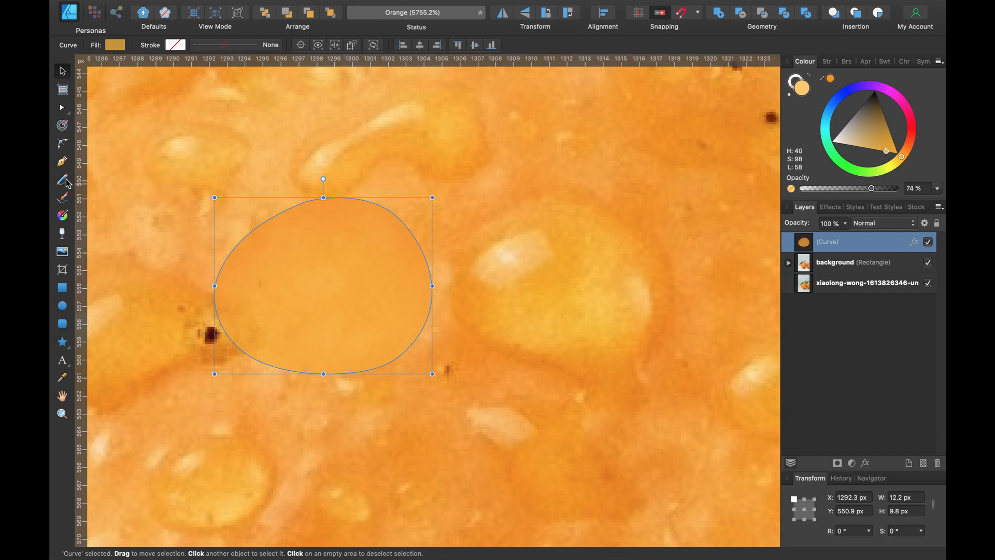
# Trace the reference droplet's highlight with the Pen tool as a curved four-sided shape about 4.4 × 3.4 px and fill it white
pyautogui.click(62, 161)
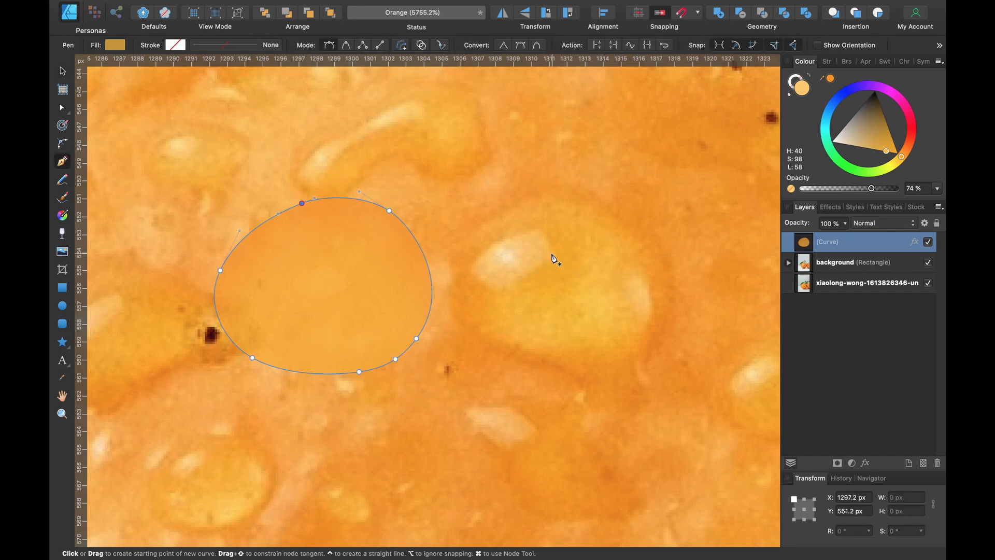
pyautogui.moveTo(541, 230); pyautogui.dragTo(552, 255)
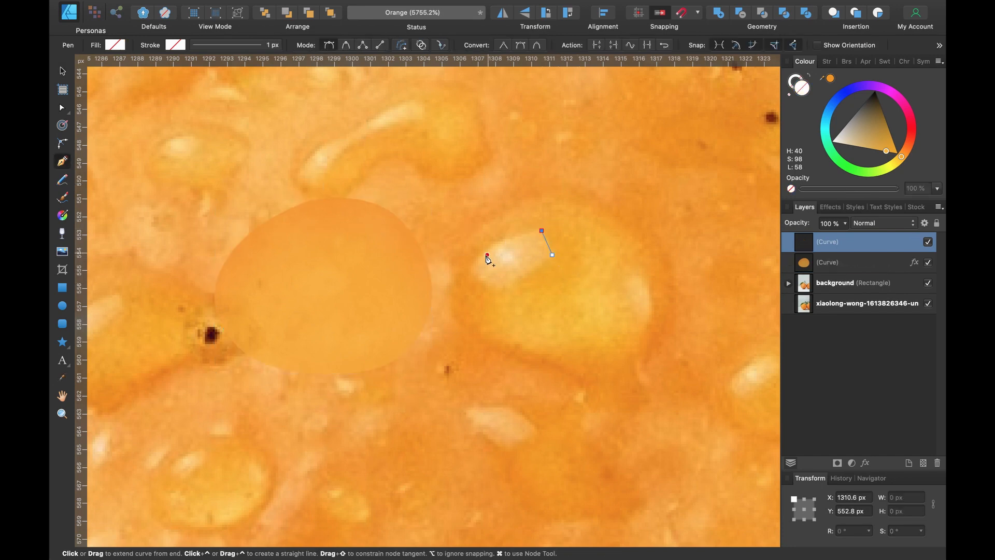
pyautogui.moveTo(472, 267); pyautogui.dragTo(448, 303)
pyautogui.moveTo(472, 267); pyautogui.dragTo(497, 290)
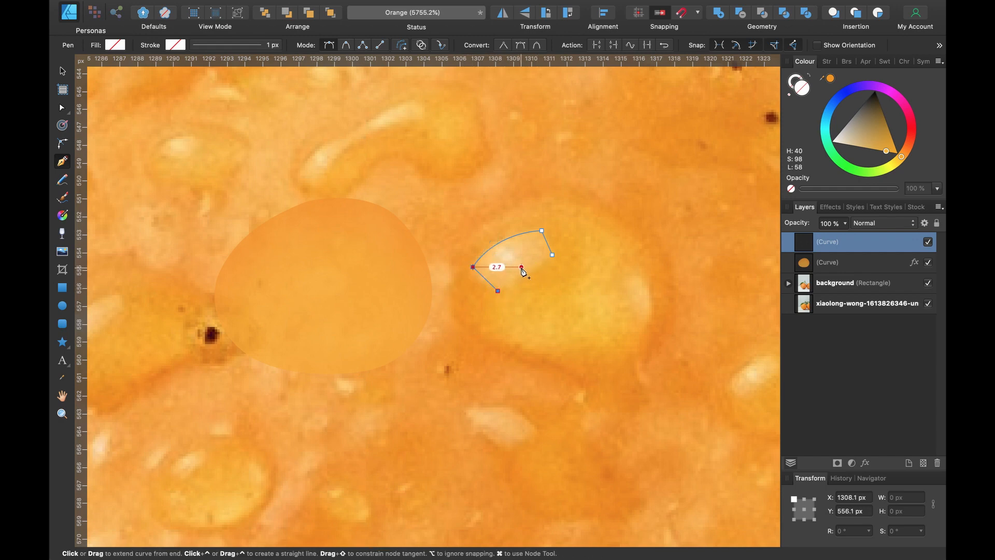
pyautogui.moveTo(552, 254); pyautogui.dragTo(601, 250)
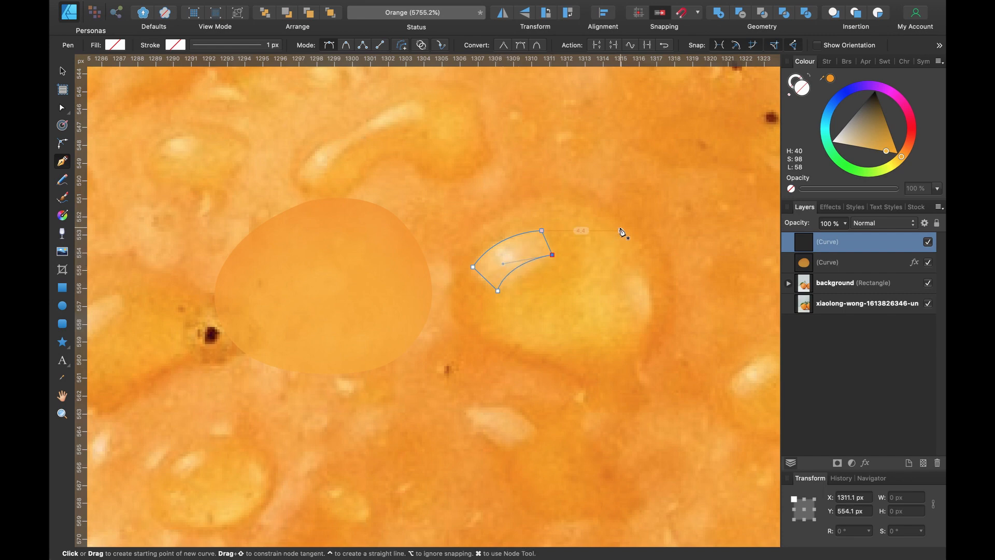
pyautogui.moveTo(866, 133); pyautogui.dragTo(797, 158)
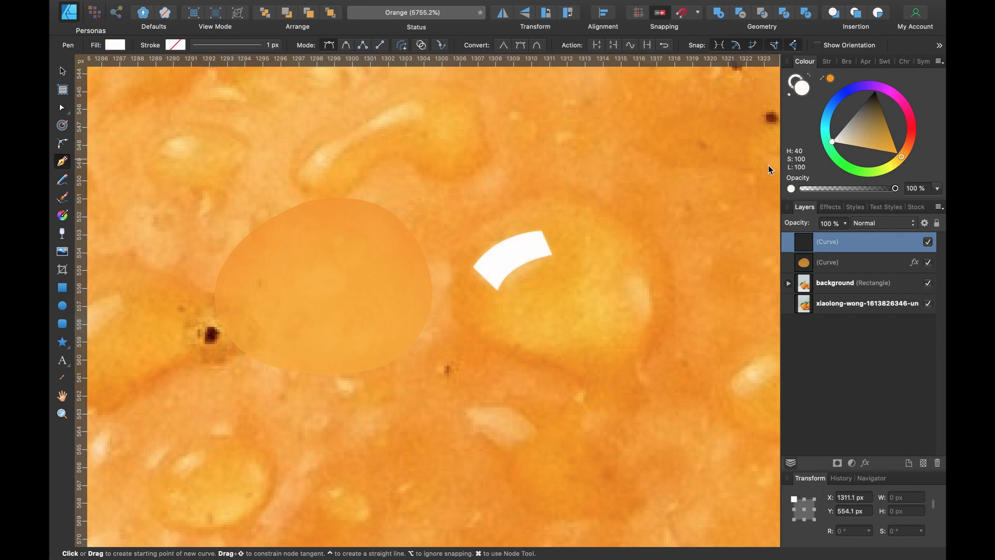
# Give the highlight an elliptical gradient fill running from its middle to its upper right corner
pyautogui.scroll(3, 477, 265)
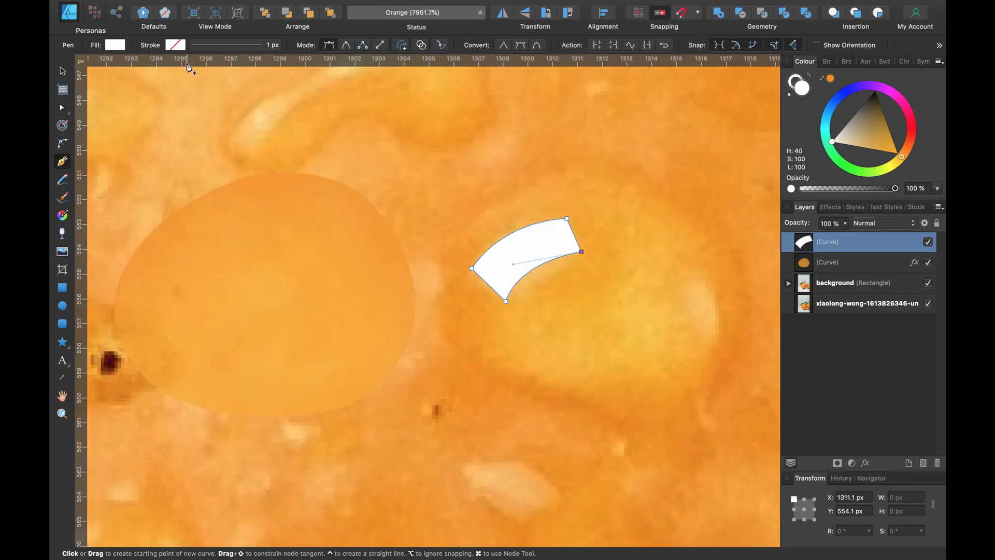
pyautogui.click(115, 46)
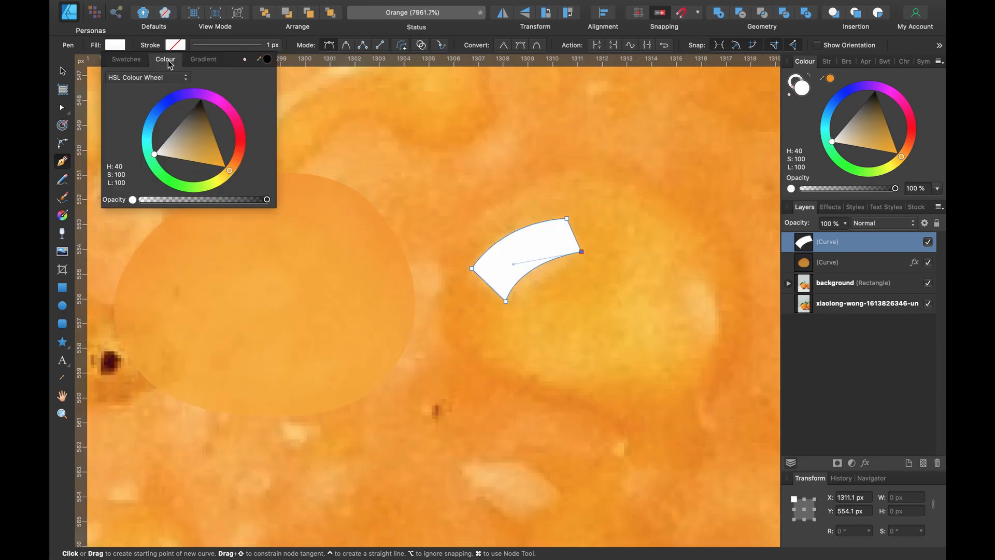
pyautogui.click(202, 59)
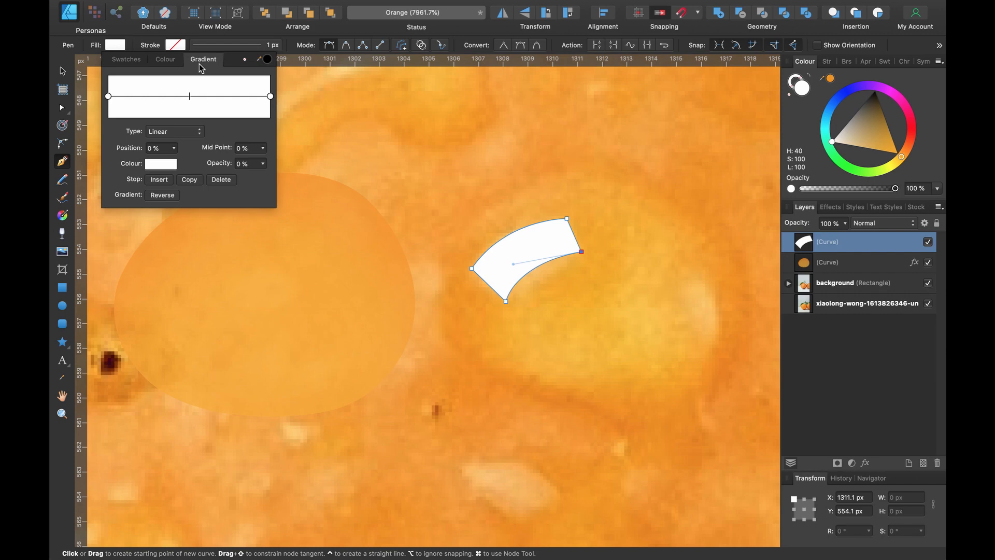
pyautogui.click(186, 132)
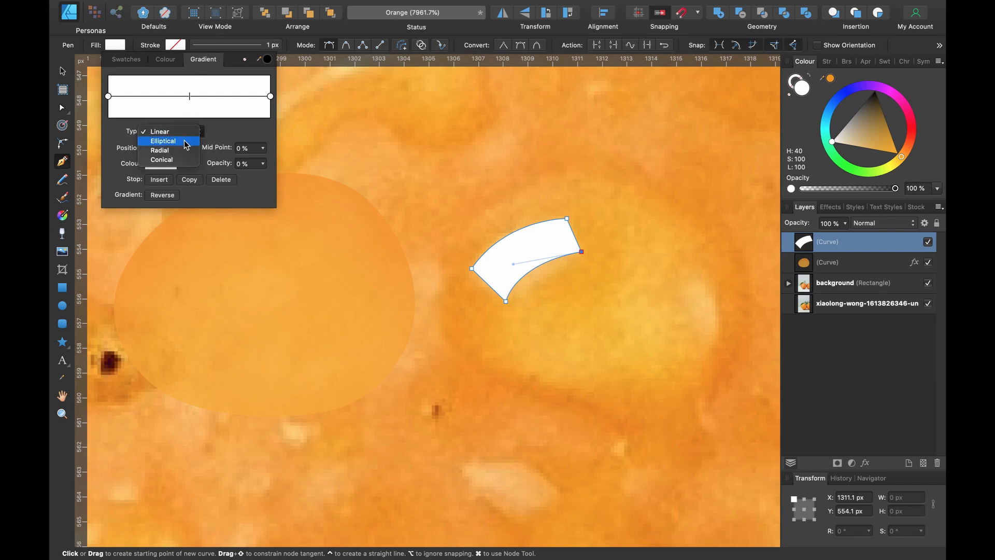
pyautogui.click(187, 142)
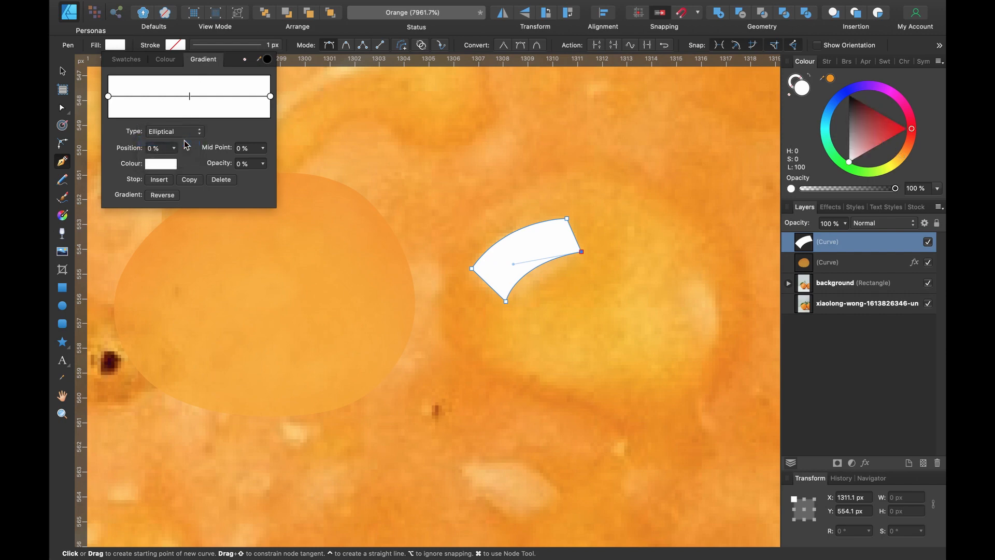
pyautogui.click(62, 216)
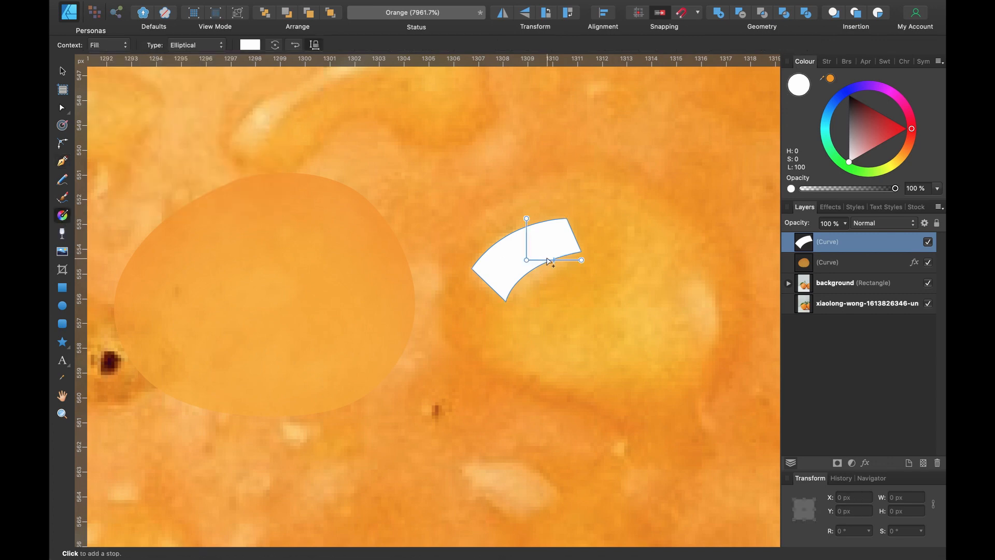
pyautogui.moveTo(522, 257); pyautogui.dragTo(568, 228)
pyautogui.click(581, 253)
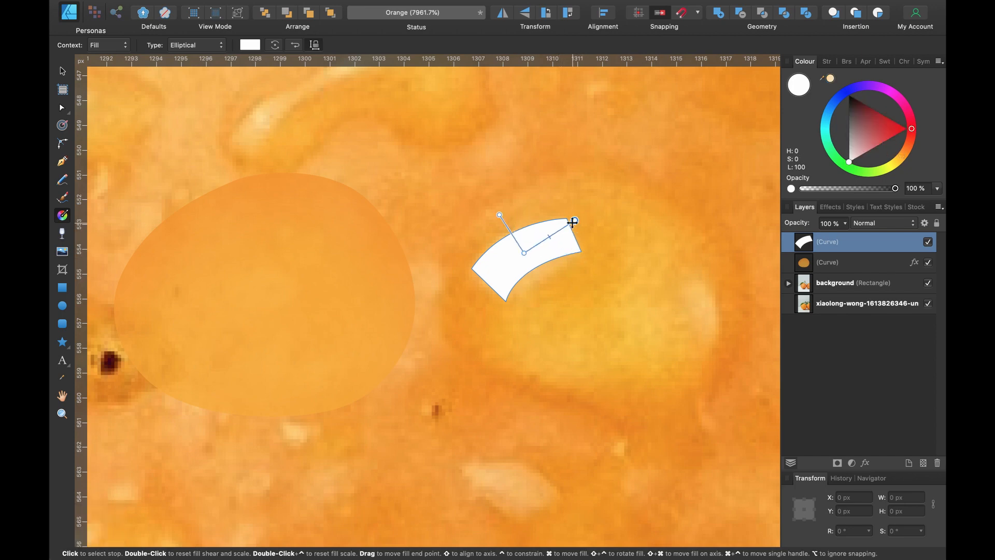
# Move the highlight onto the upper left part of the drawn droplet
pyautogui.scroll(-5, 572, 222)
pyautogui.press('v')
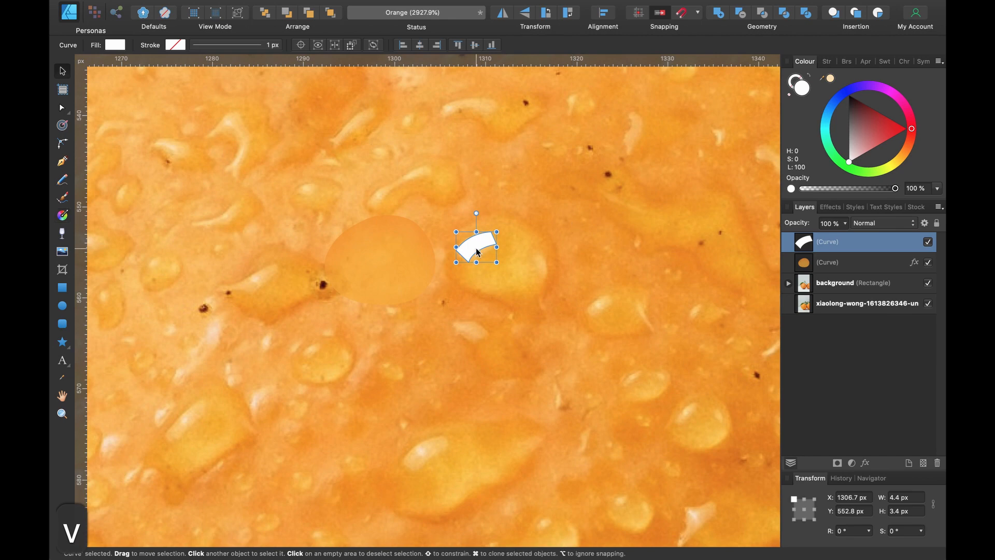
pyautogui.moveTo(474, 248); pyautogui.dragTo(367, 241)
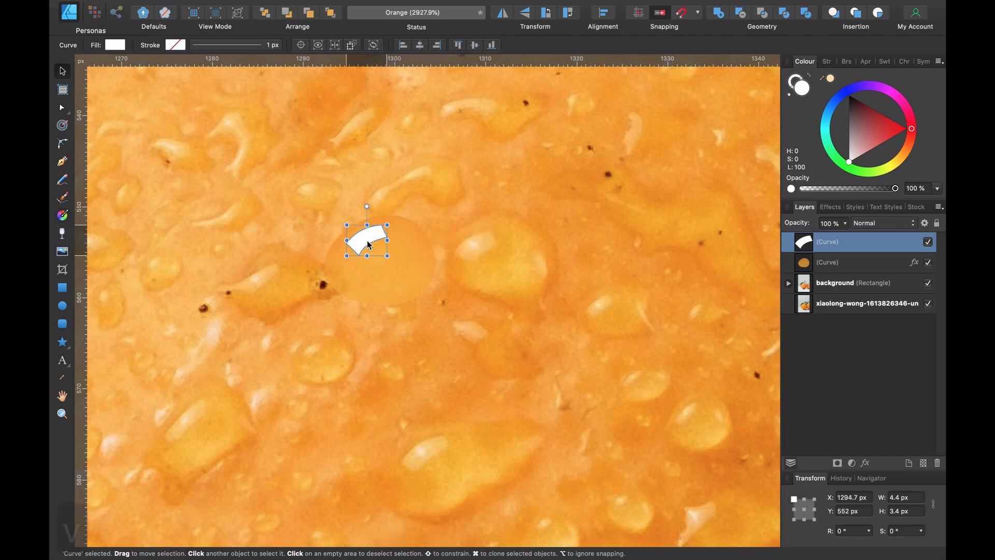
pyautogui.scroll(3, 399, 247)
pyautogui.scroll(2, 399, 249)
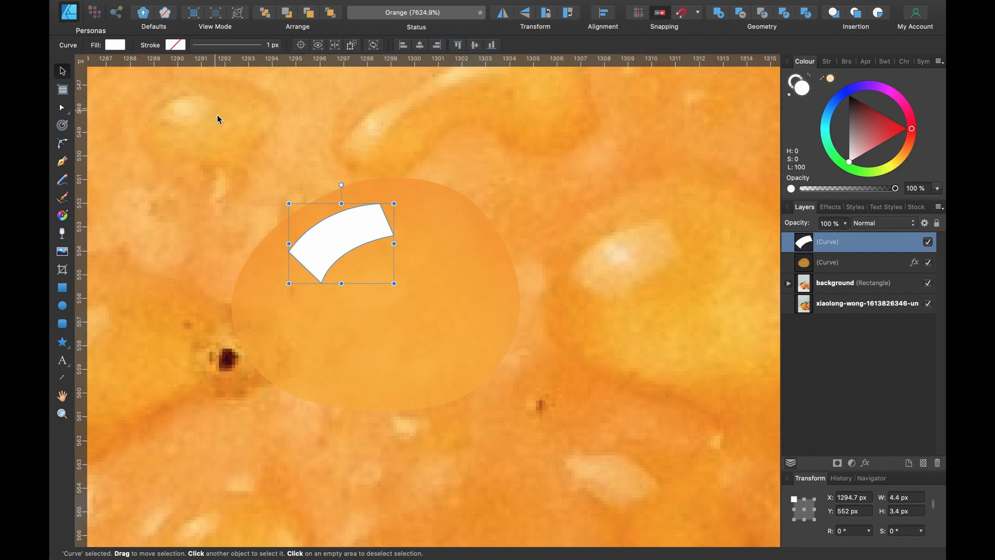
# Colour the highlight gradient's outer stop with a light orange sampled from the reference droplet's highlight
pyautogui.click(63, 215)
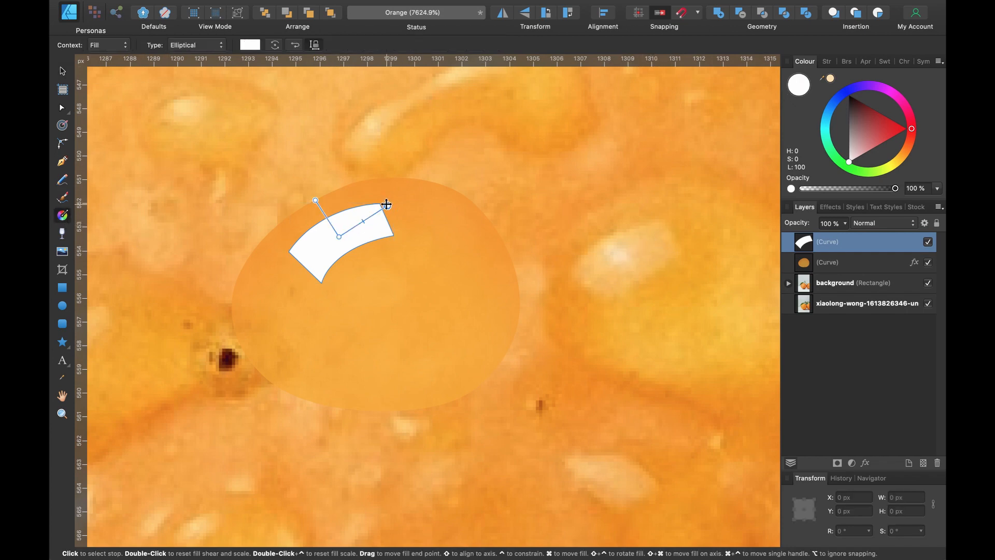
pyautogui.moveTo(825, 82); pyautogui.dragTo(660, 231)
pyautogui.click(832, 79)
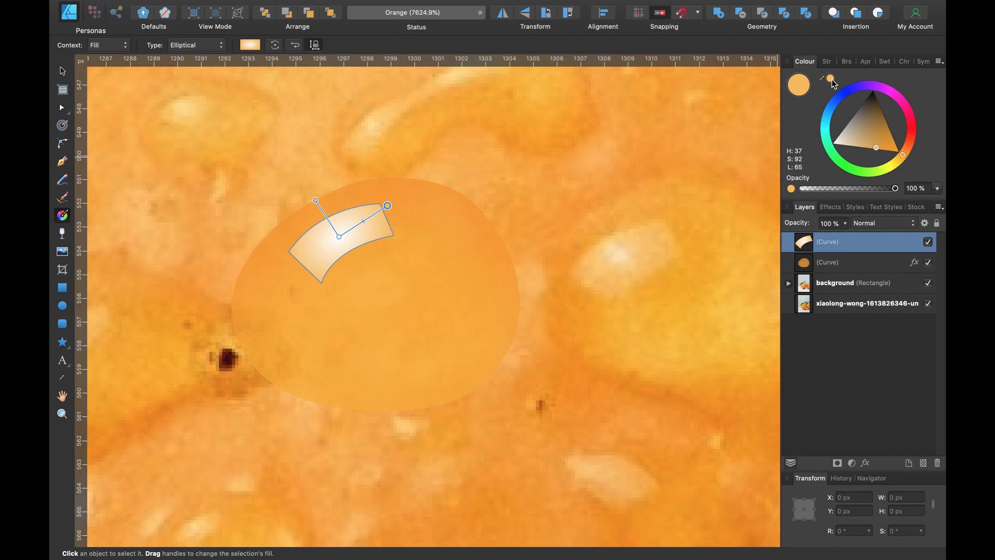
# Shift the highlight gradient's centre slightly left and shorten both of its axes so the white glow narrows
pyautogui.hscroll(-2, 601, 222)
pyautogui.scroll(1, 601, 222)
pyautogui.scroll(-1, 601, 223)
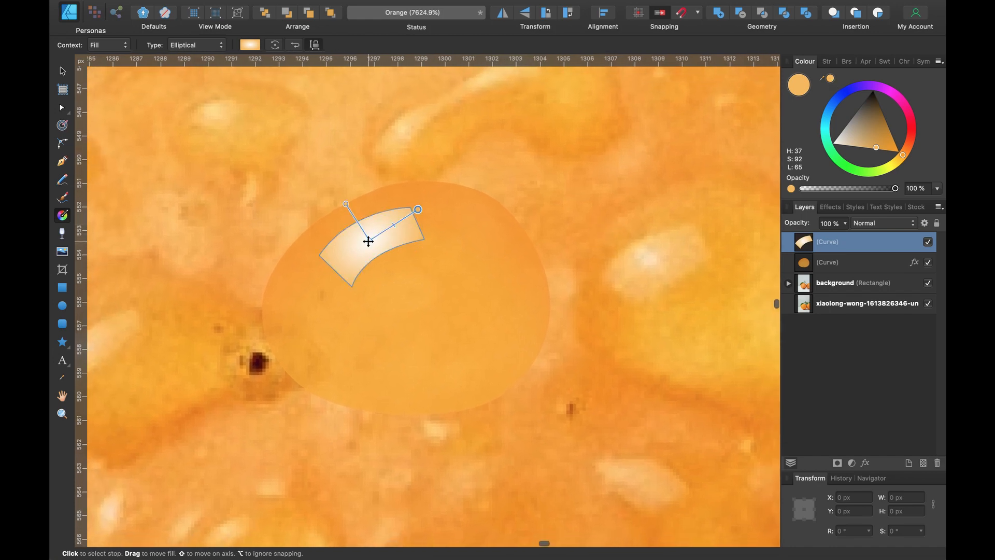
pyautogui.moveTo(368, 240); pyautogui.dragTo(364, 241)
pyautogui.click(345, 207)
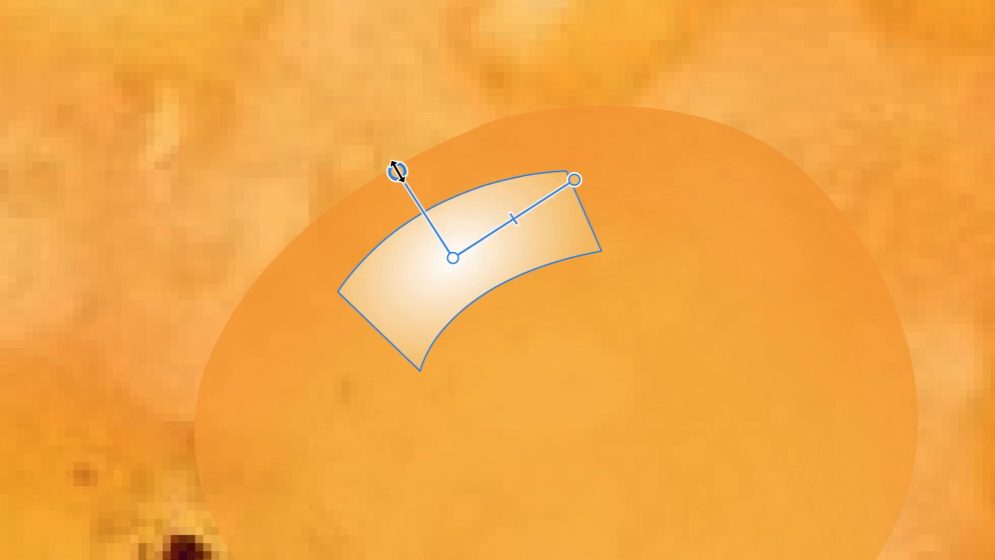
pyautogui.moveTo(396, 171); pyautogui.dragTo(424, 207)
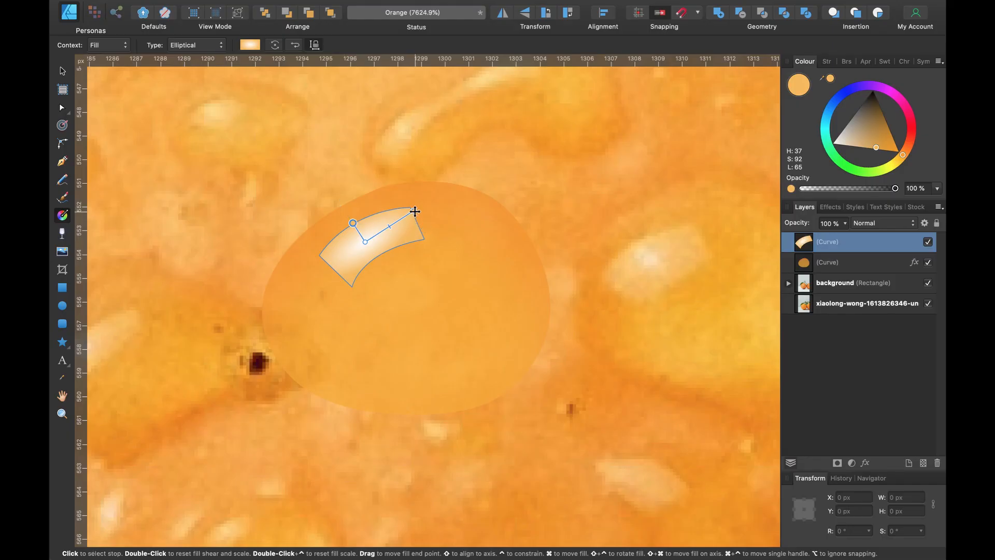
pyautogui.moveTo(411, 215); pyautogui.dragTo(410, 218)
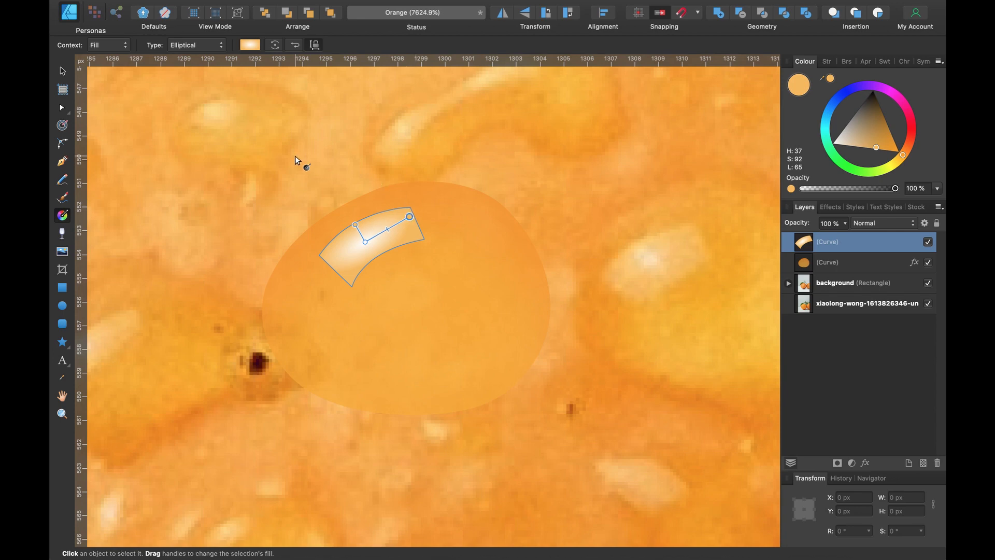
# Soften the droplet's upper left highlight with a very slight Gaussian Blur layer effect
pyautogui.press('v')
pyautogui.scroll(-2, 489, 261)
pyautogui.scroll(3, 488, 260)
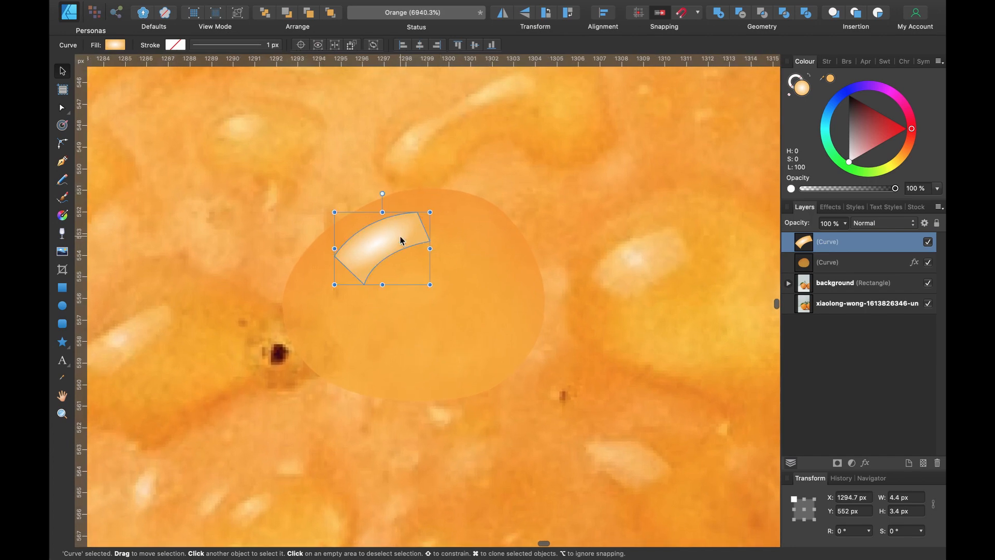
pyautogui.click(866, 464)
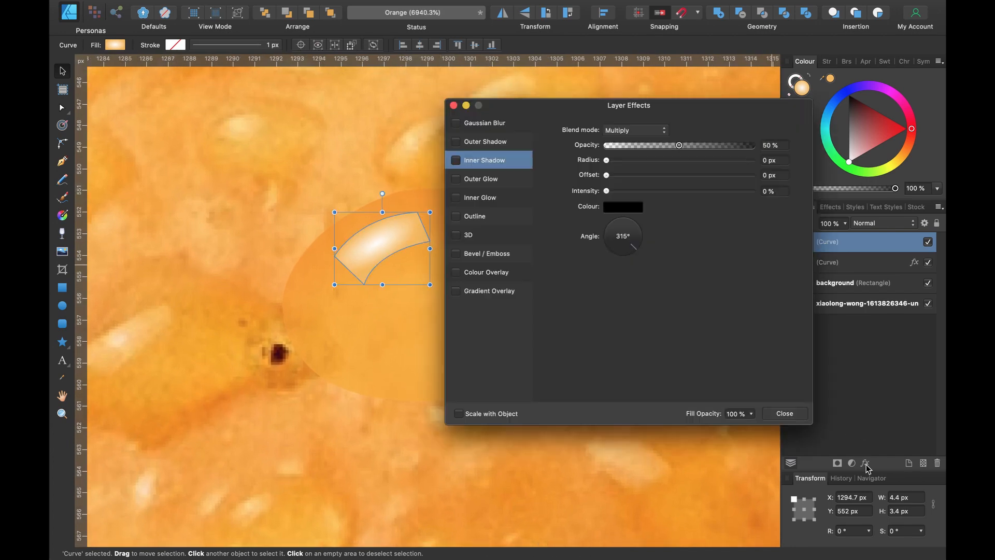
pyautogui.click(474, 124)
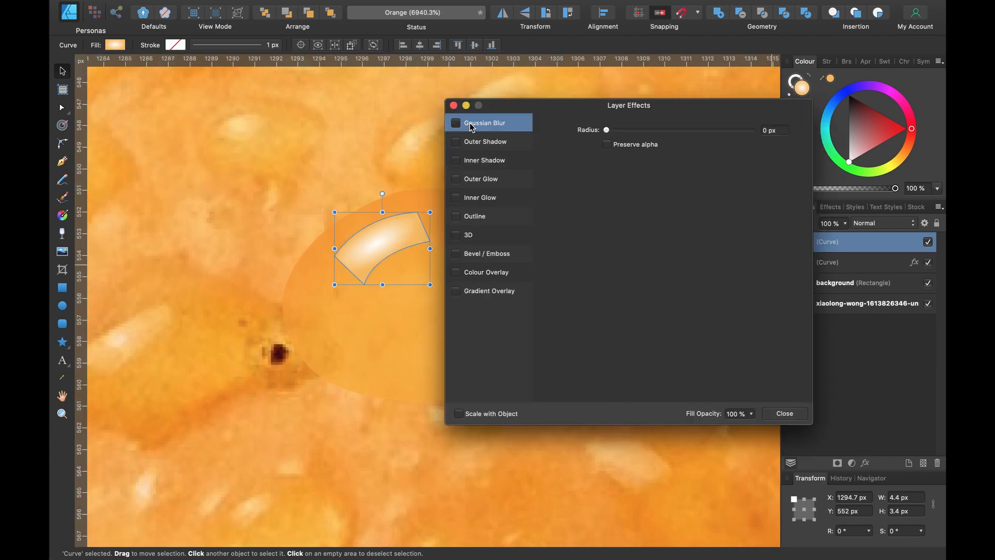
pyautogui.moveTo(610, 131); pyautogui.dragTo(610, 132)
pyautogui.click(785, 413)
# Draw a narrow closed curve about 1.2 px wide and 3.7 px high along the droplet's right edge with the Pen tool
pyautogui.scroll(-3, 635, 345)
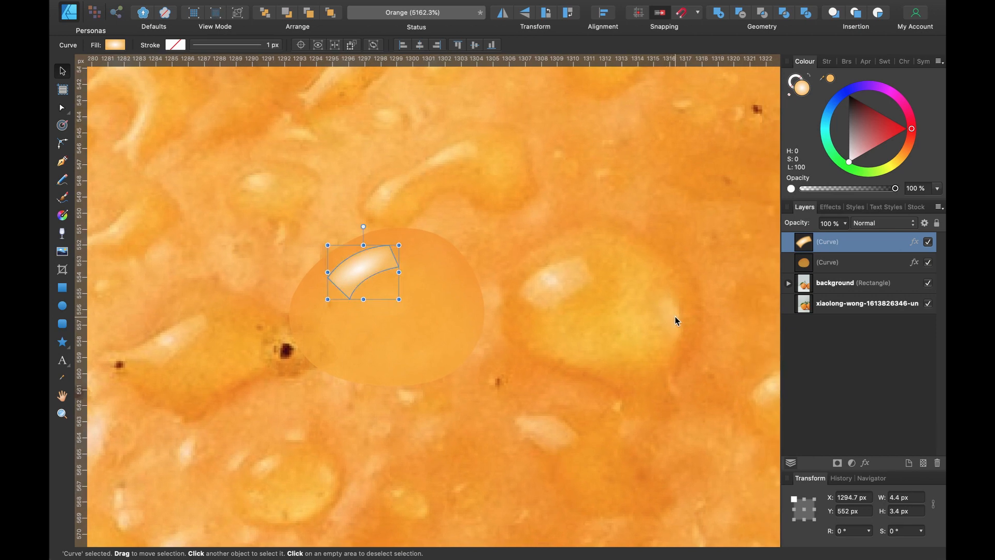
pyautogui.click(63, 161)
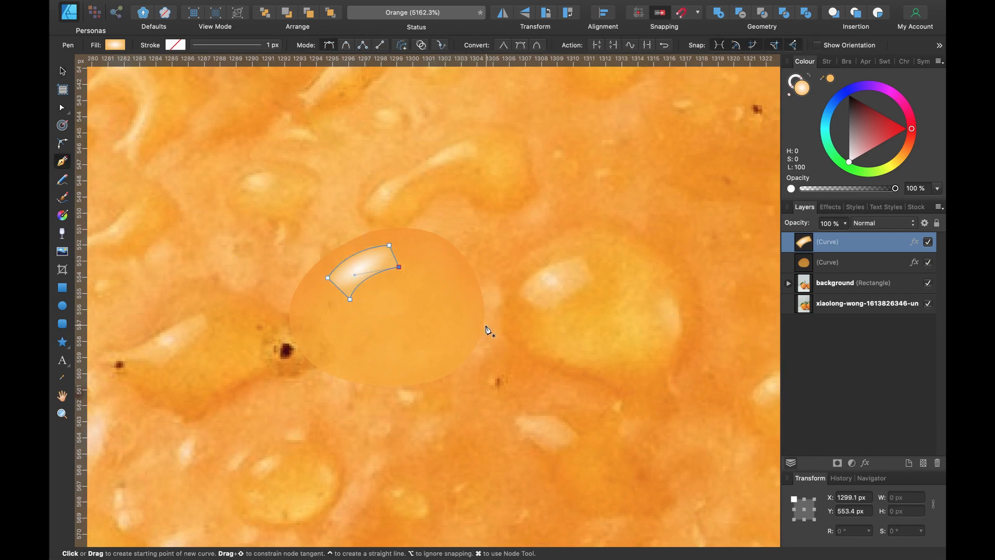
pyautogui.moveTo(479, 331); pyautogui.dragTo(456, 292)
pyautogui.moveTo(467, 314); pyautogui.dragTo(474, 331)
pyautogui.moveTo(467, 344); pyautogui.dragTo(475, 339)
pyautogui.scroll(5, 474, 341)
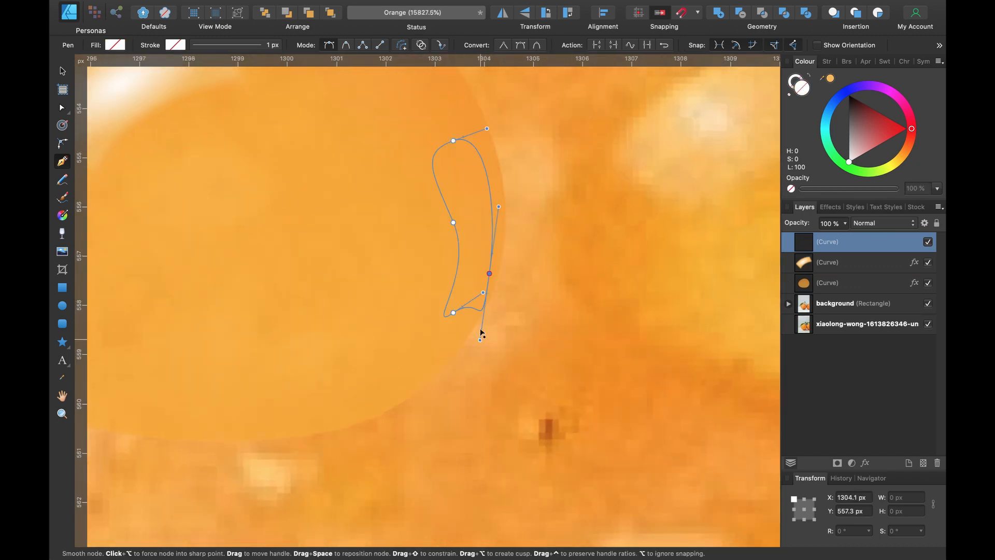
pyautogui.press('super+z')
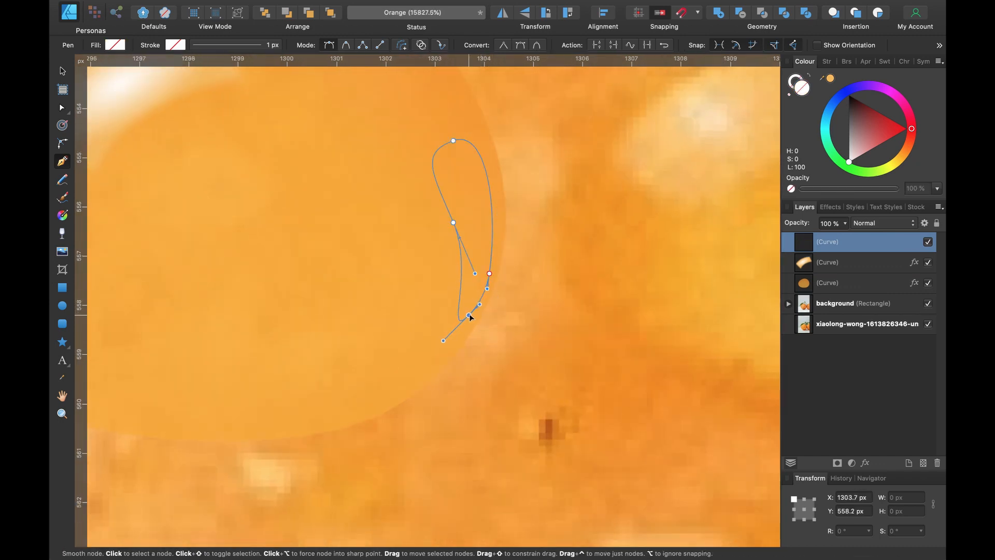
pyautogui.press('super+z')
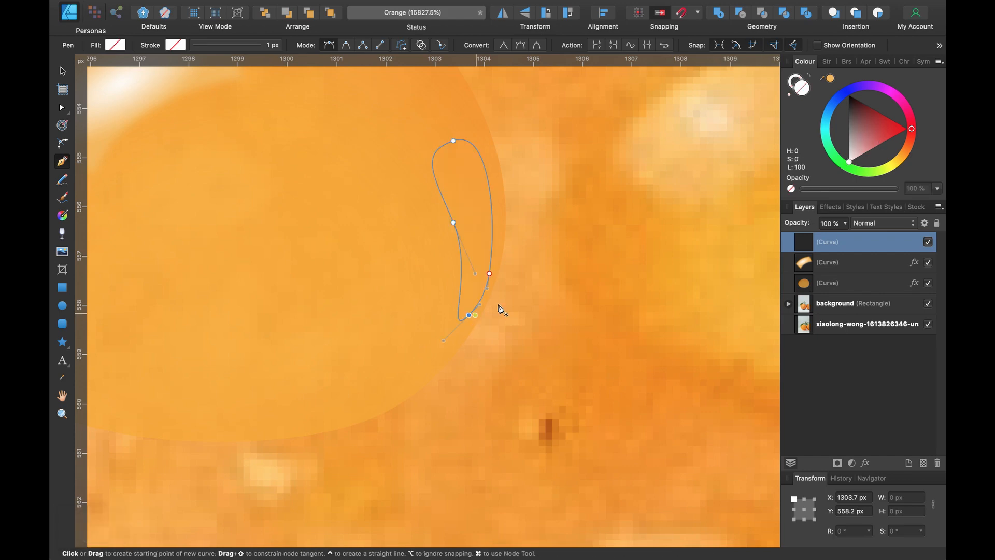
# Fill the narrow curve on the droplet's right edge with white and set its fill opacity to 67%
pyautogui.click(864, 138)
pyautogui.moveTo(864, 138); pyautogui.dragTo(848, 162)
pyautogui.scroll(-5, 528, 262)
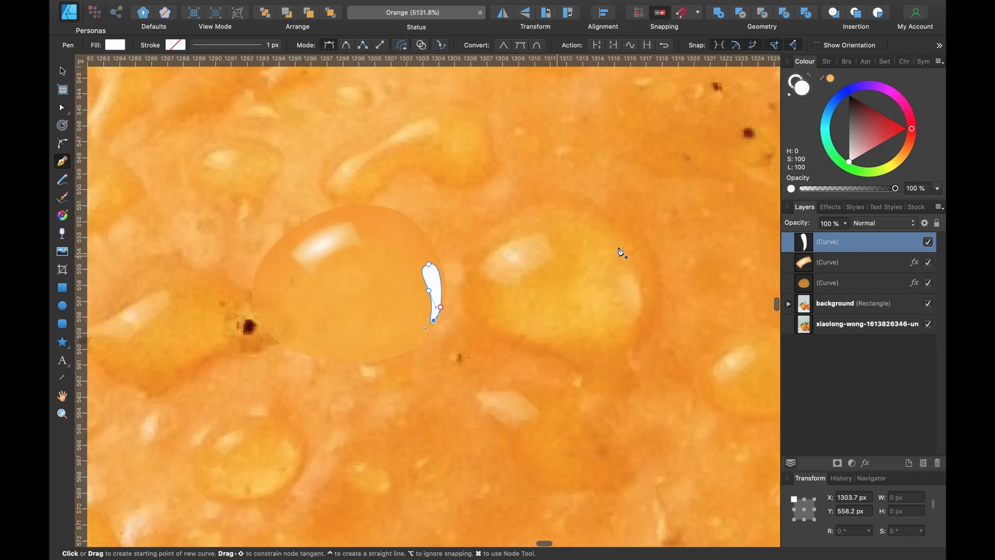
pyautogui.moveTo(881, 193)
pyautogui.mouseDown()
pyautogui.moveTo(845, 191)
pyautogui.moveTo(864, 189)
pyautogui.mouseUp()
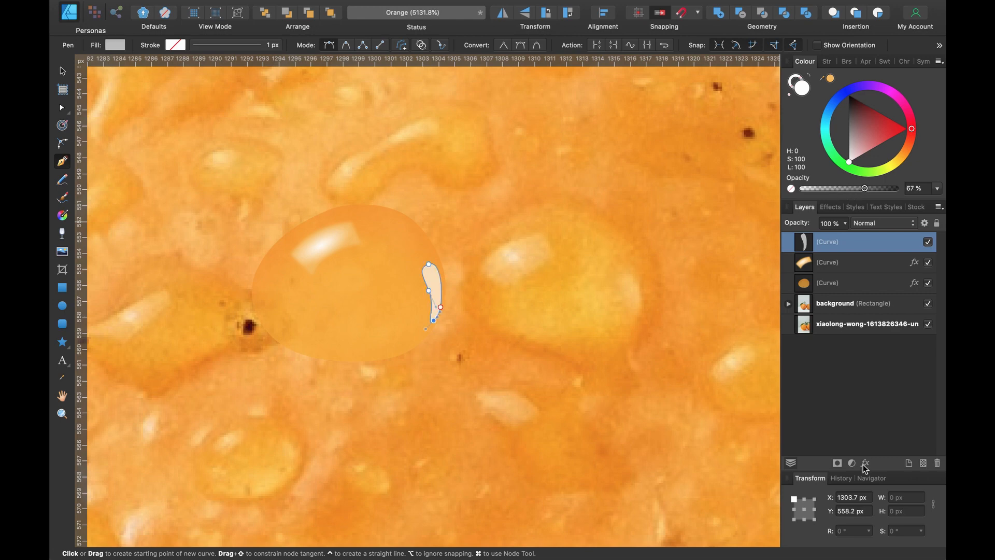
# Apply a Gaussian Blur of 0.2 px to the white highlight on the droplet's right edge
pyautogui.click(865, 463)
pyautogui.moveTo(613, 131)
pyautogui.mouseDown()
pyautogui.moveTo(633, 131)
pyautogui.moveTo(615, 134)
pyautogui.mouseUp()
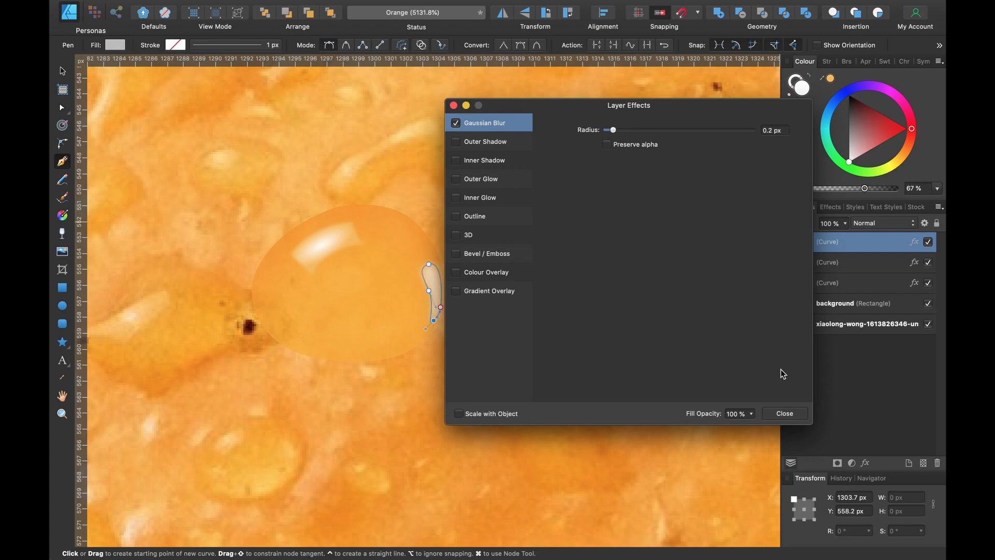
pyautogui.click(785, 414)
pyautogui.press('v')
# Shift the droplet body's fill towards yellow by setting its hue to 42
pyautogui.scroll(-3, 398, 211)
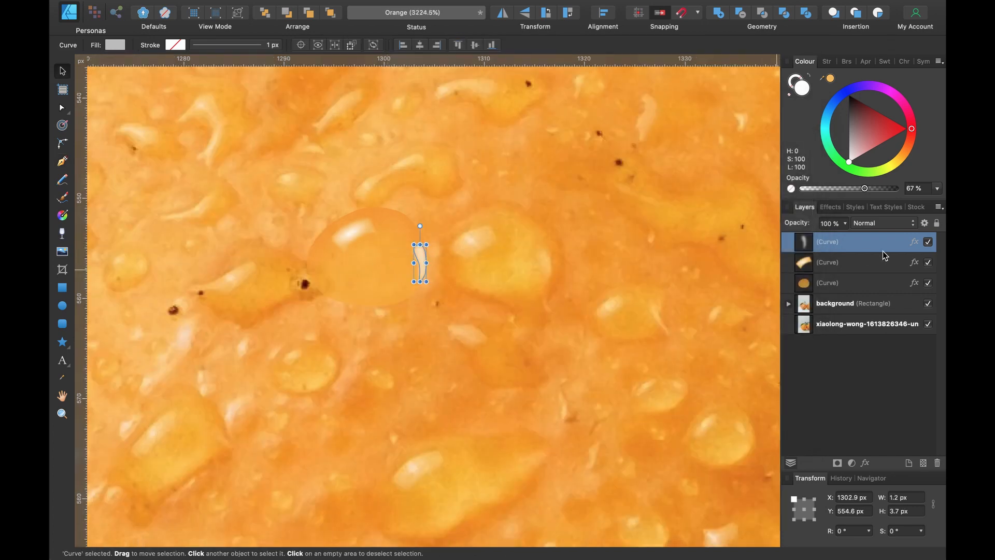
pyautogui.click(865, 285)
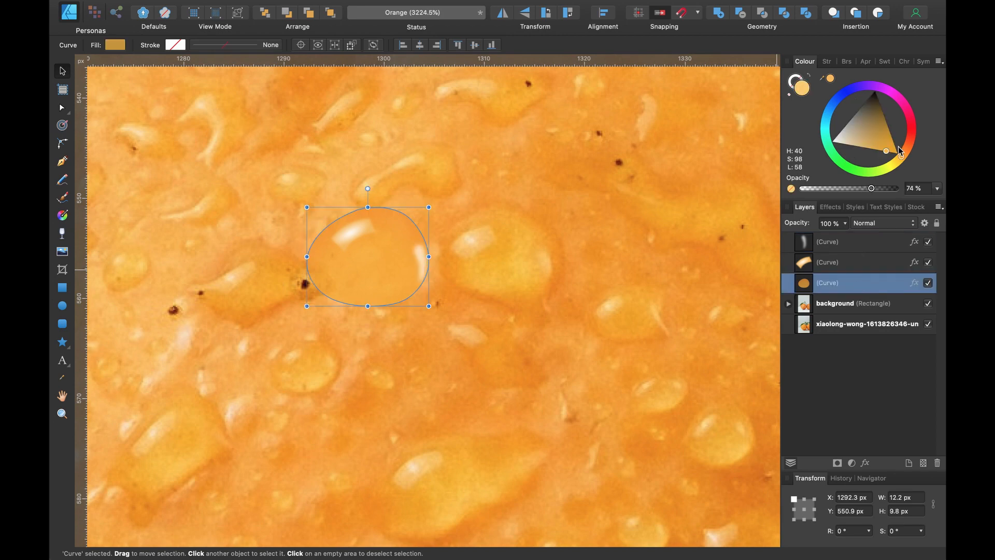
pyautogui.moveTo(904, 154)
pyautogui.mouseDown()
pyautogui.moveTo(898, 167)
pyautogui.moveTo(905, 160)
pyautogui.mouseUp()
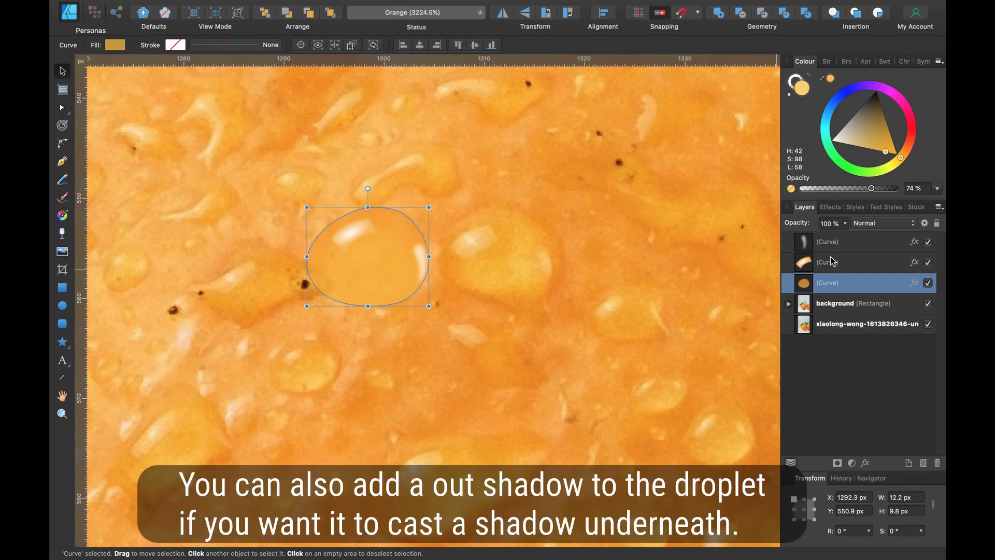
# Group the droplet body with its two highlights and rename the group "water droplet"
pyautogui.click(829, 251)
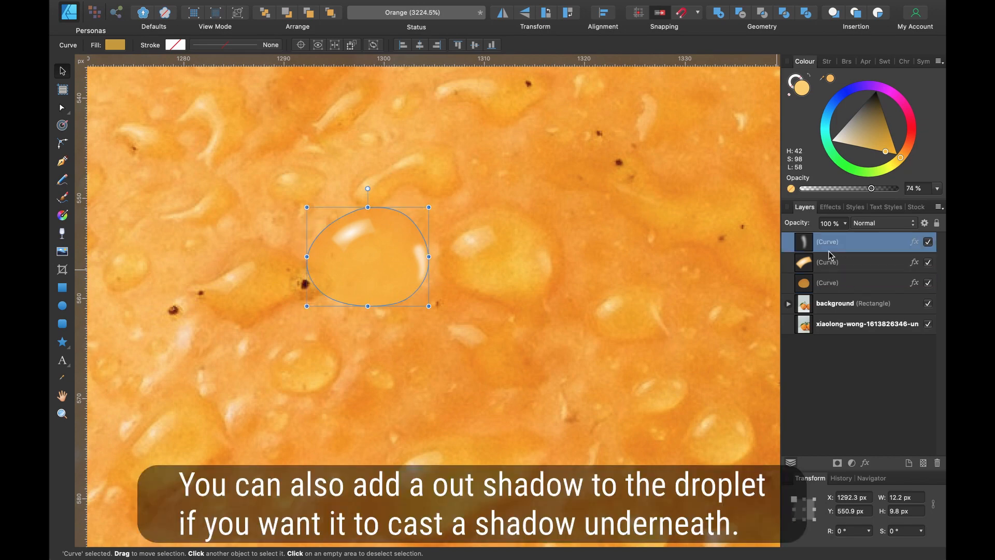
pyautogui.keyDown('shift'); pyautogui.click(839, 279); pyautogui.keyUp('shift')
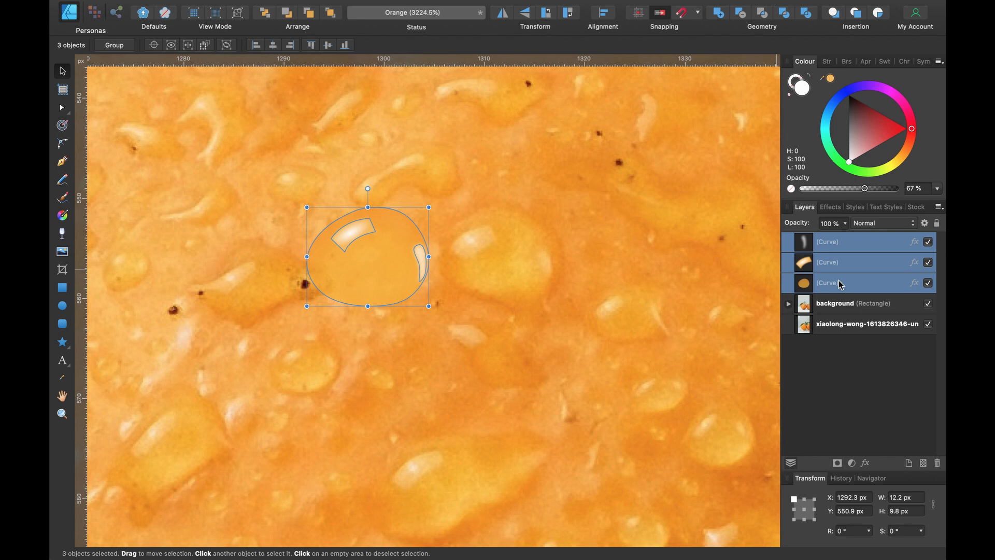
pyautogui.press('super+g')
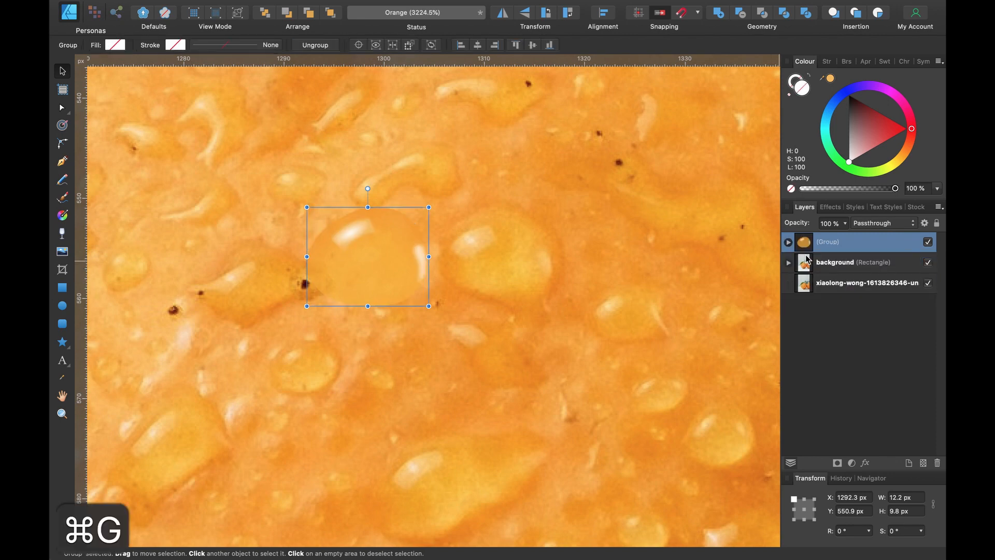
pyautogui.doubleClick(824, 242)
pyautogui.write('water d')
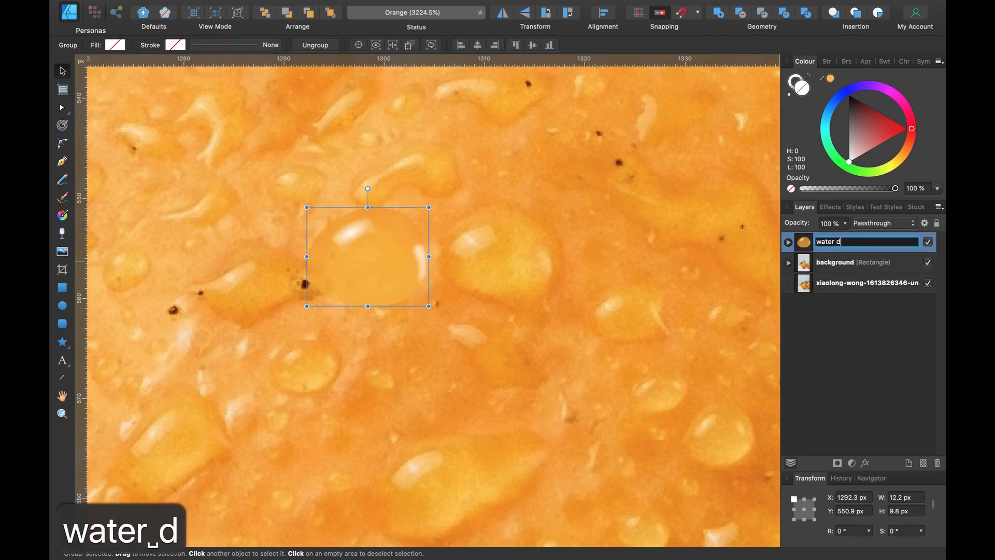
pyautogui.write('roplet')
pyautogui.press('Return')
# Place three copies of the water droplet group at different spots on the left half of the reference orange
pyautogui.scroll(-3, 399, 235)
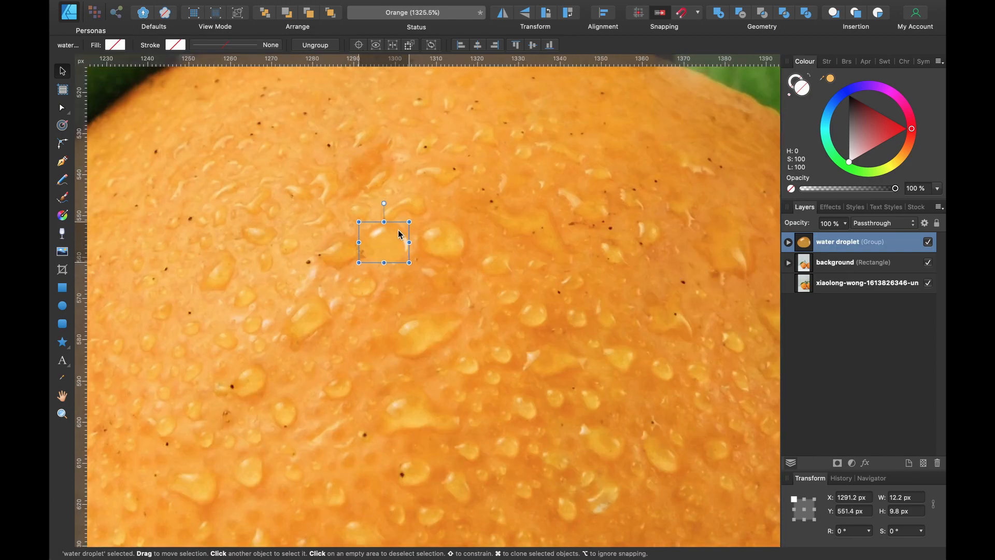
pyautogui.scroll(-5, 398, 234)
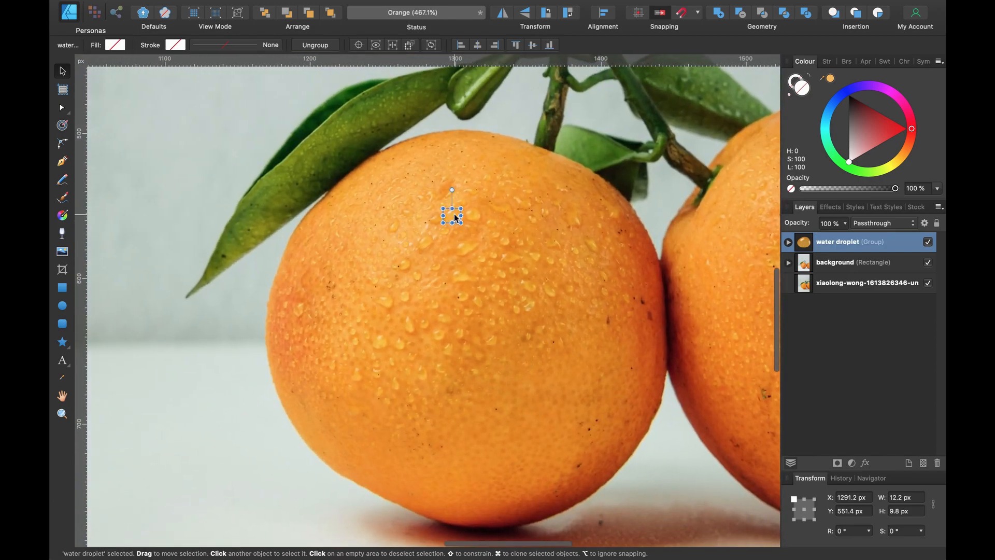
pyautogui.scroll(5, 455, 217)
pyautogui.scroll(-5, 455, 217)
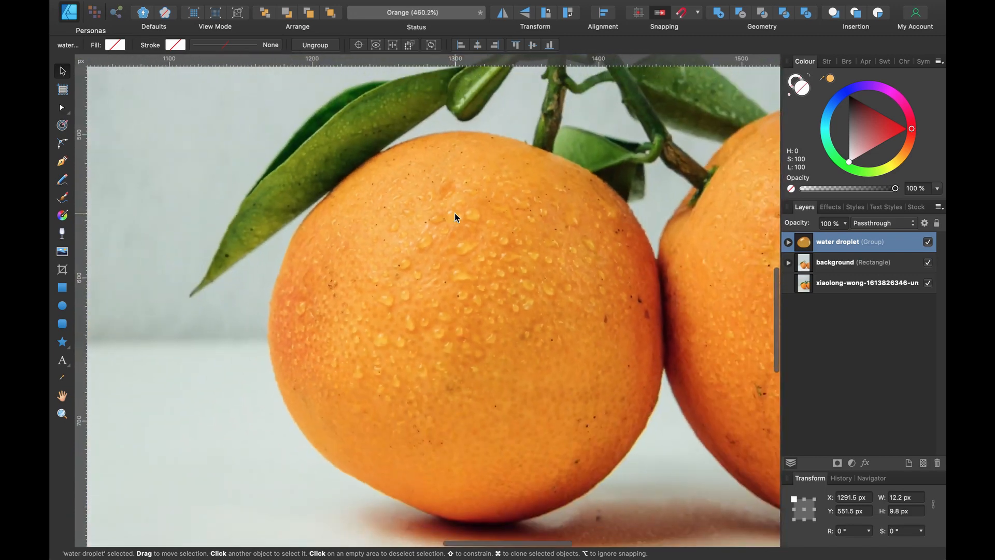
pyautogui.moveTo(455, 213); pyautogui.dragTo(424, 224)
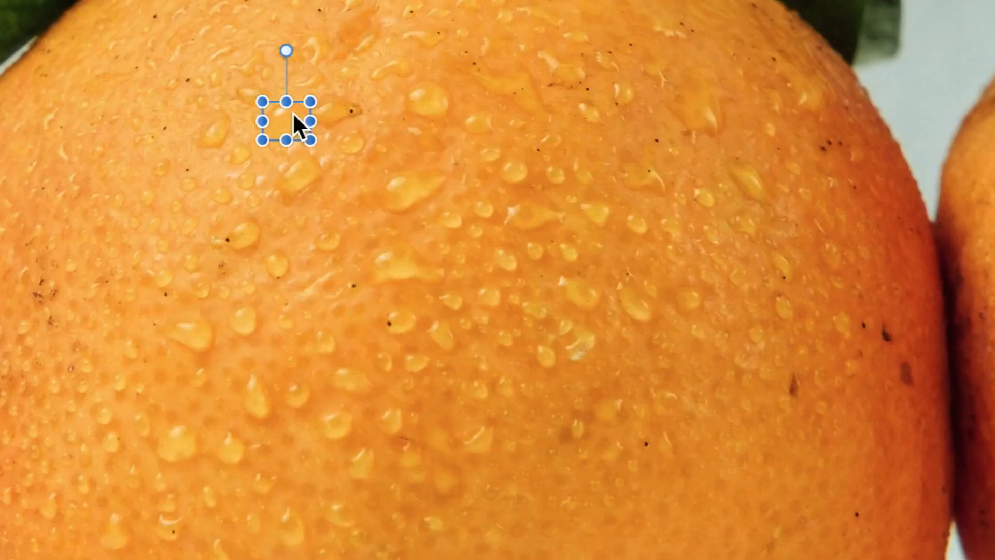
pyautogui.moveTo(293, 115); pyautogui.dragTo(101, 397)
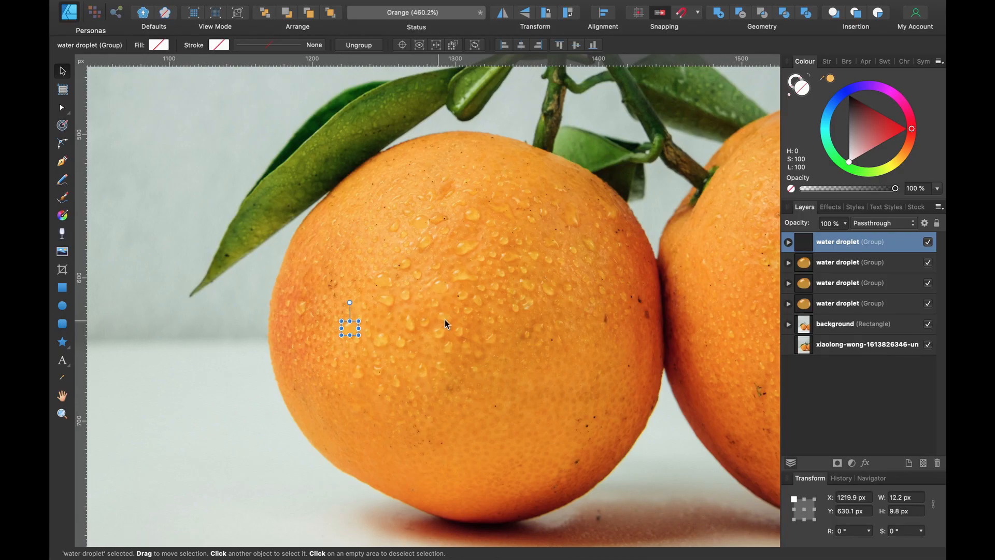
pyautogui.scroll(-8, 449, 321)
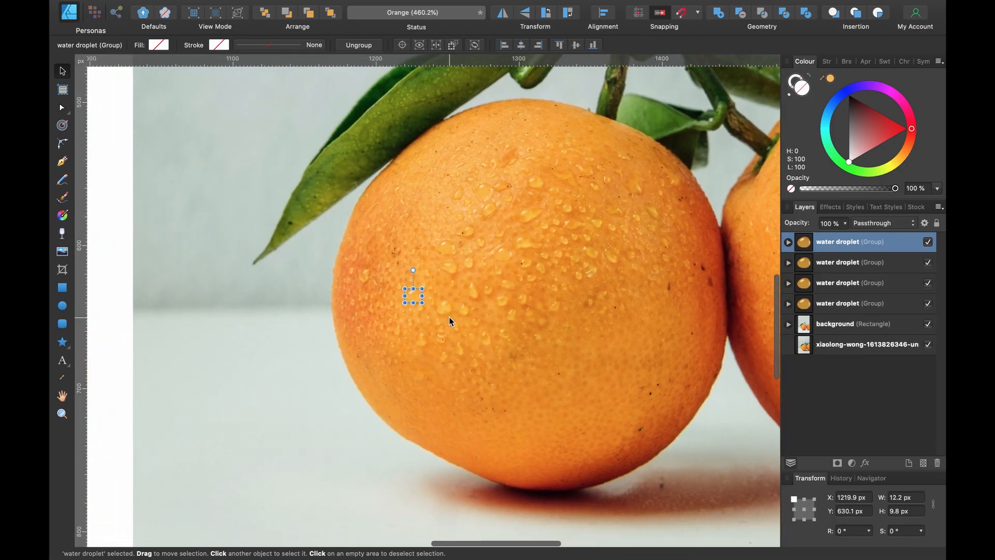
pyautogui.scroll(-3, 449, 320)
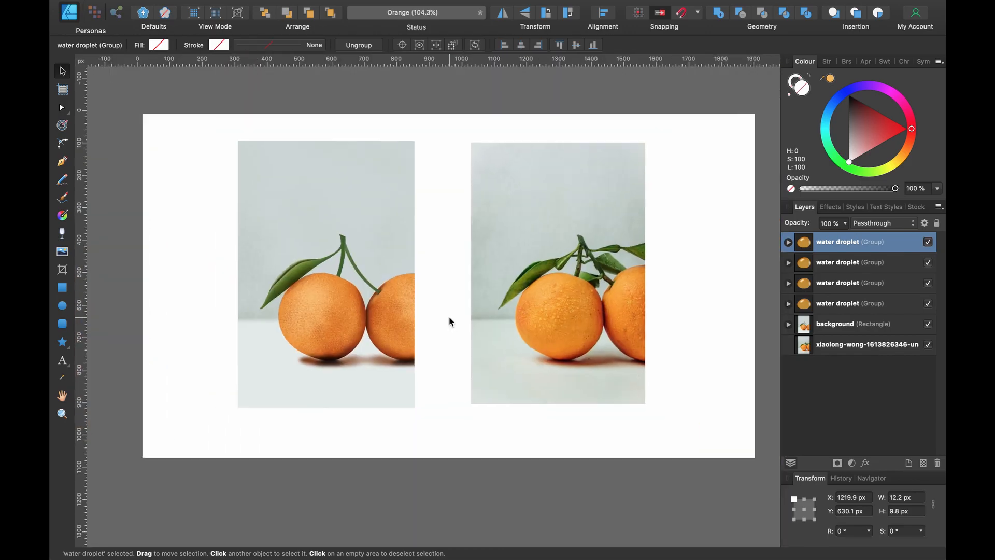